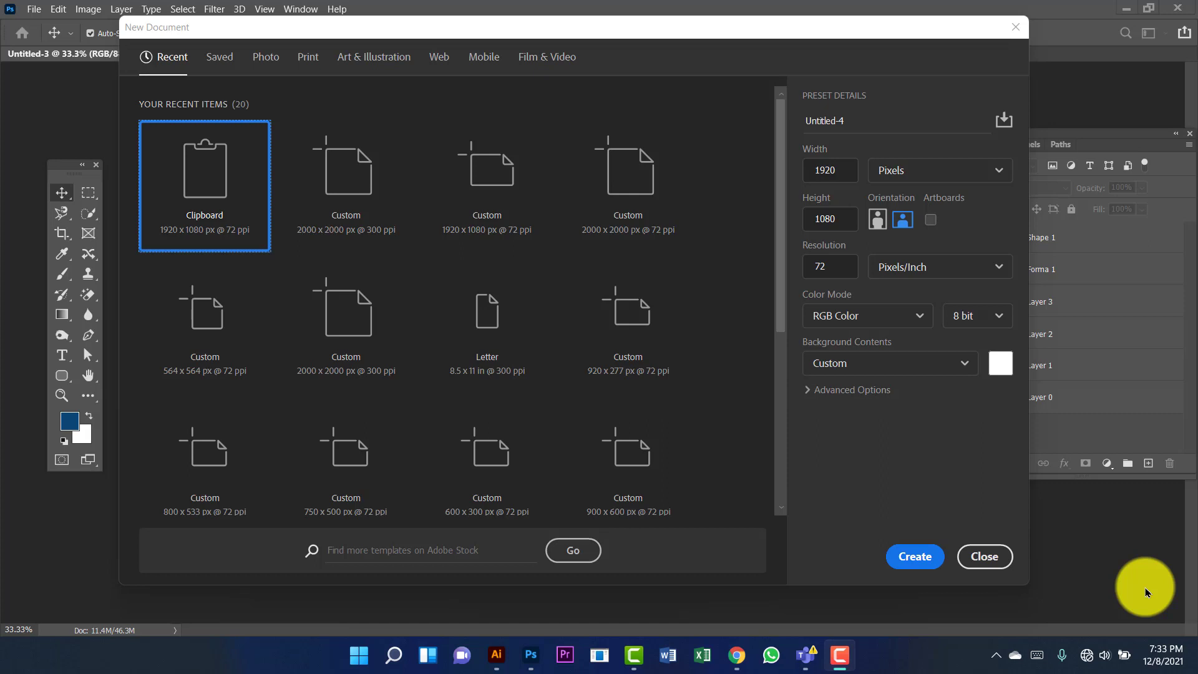
Step: Create a new document 2000 × 2000 pixels at 300 pixels/inch in RGB Color, 8 bit, with a white background
left_click(968, 101)
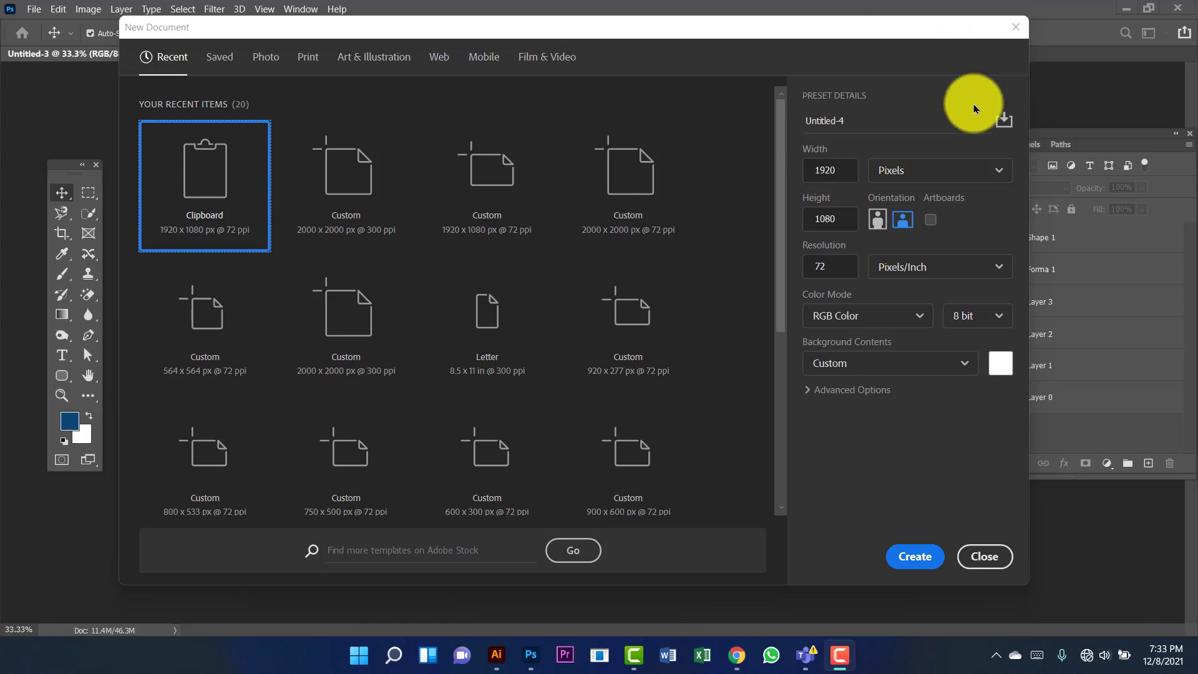
double_click(838, 169)
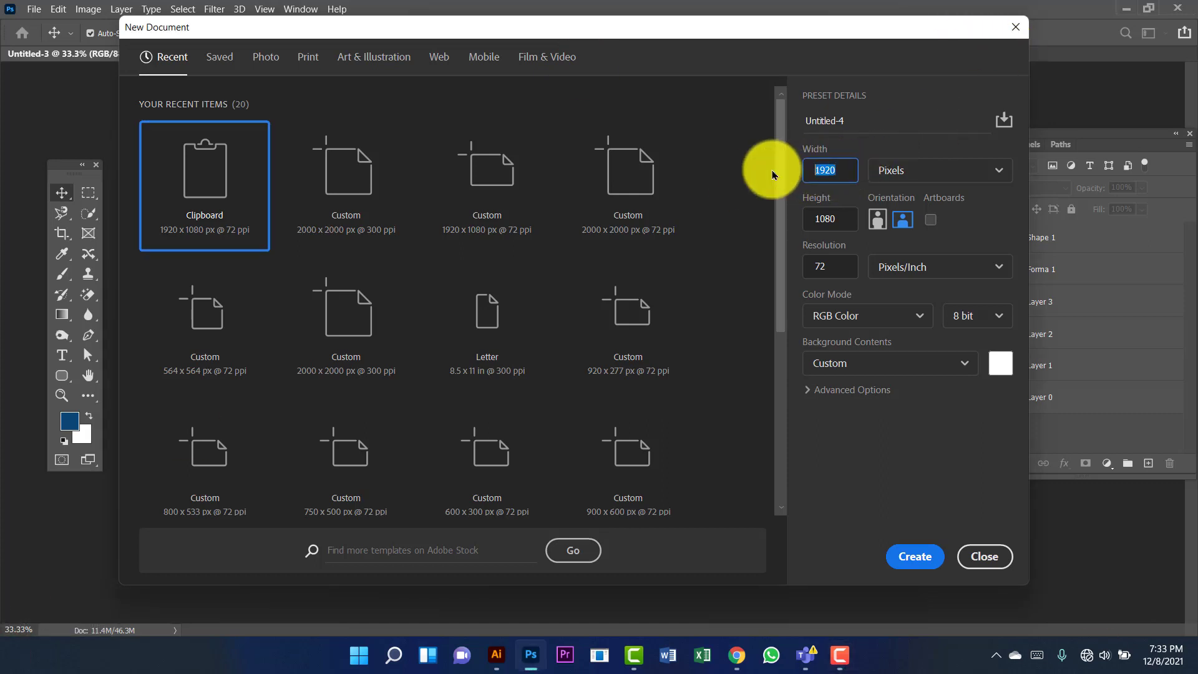
type("2000")
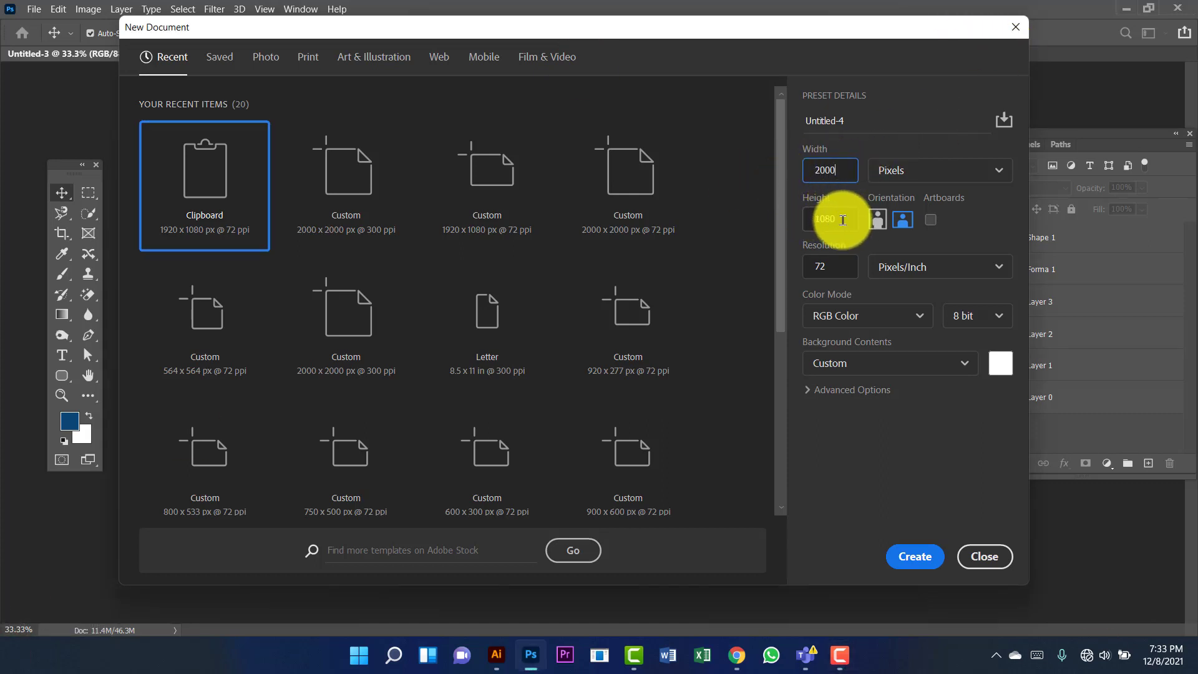
double_click(843, 220)
type("2000")
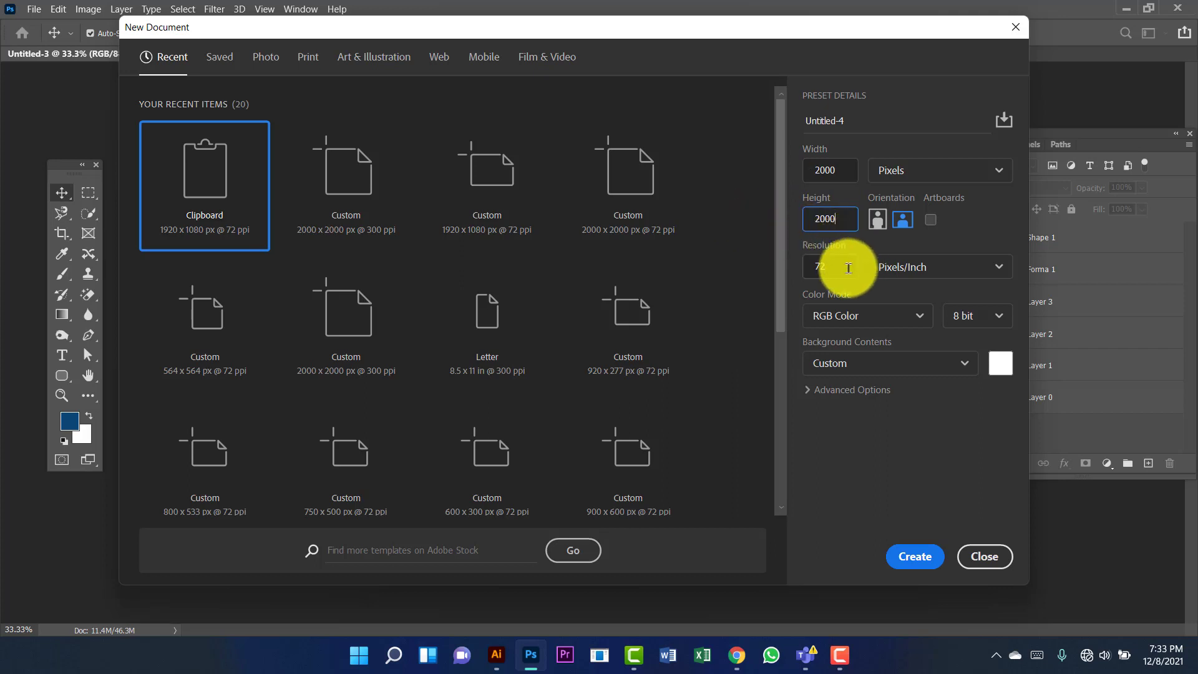
double_click(830, 267)
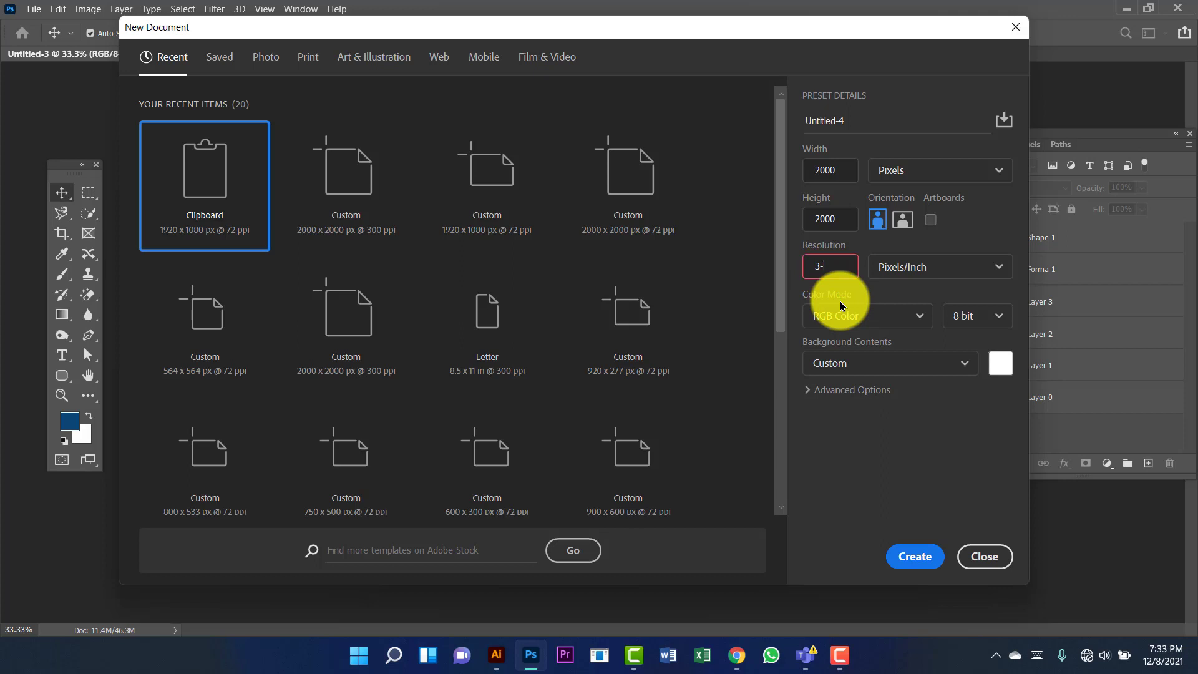
type("300")
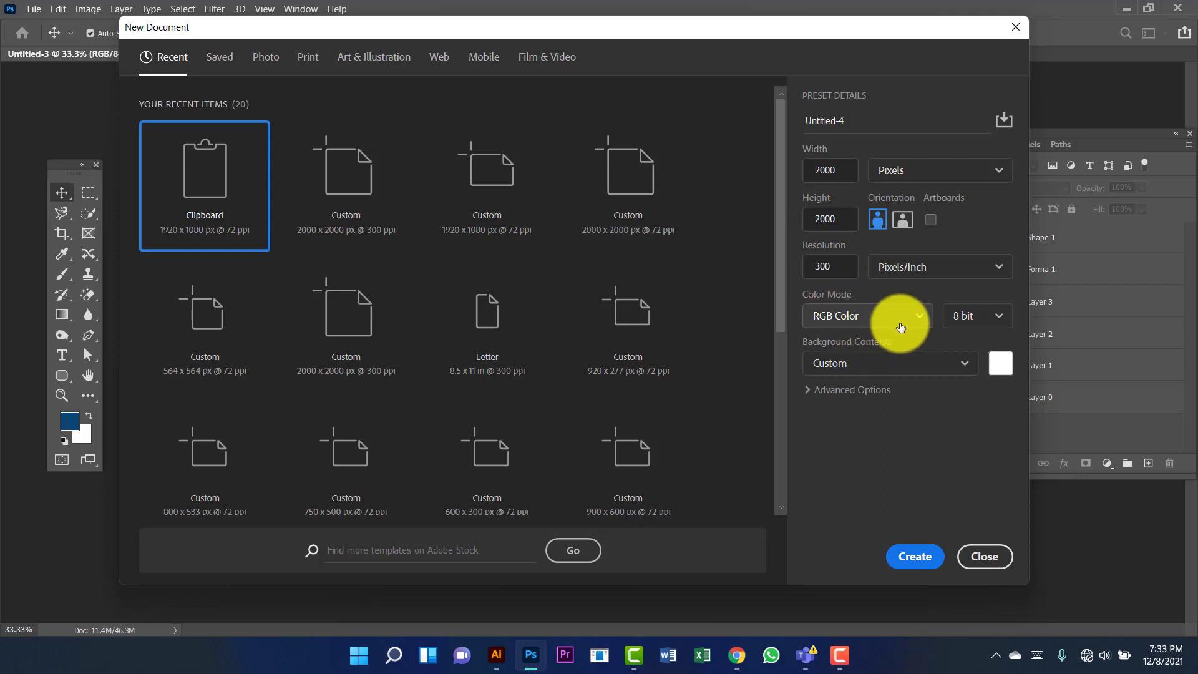
left_click(893, 317)
left_click(889, 405)
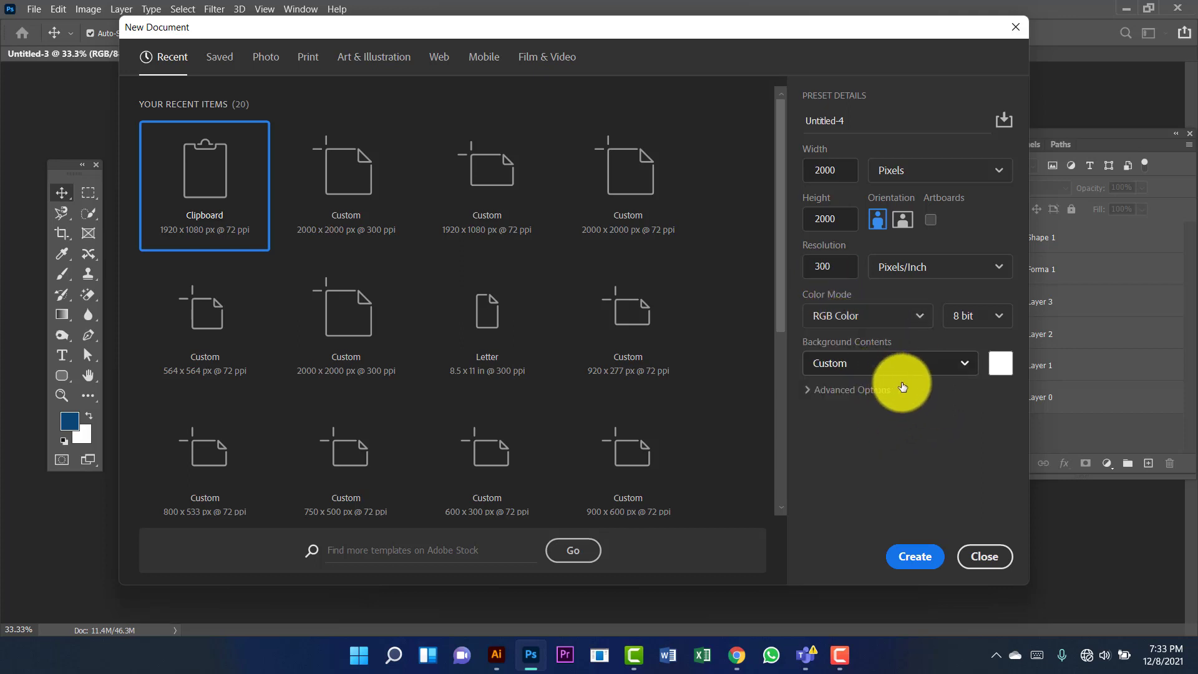
left_click(915, 553)
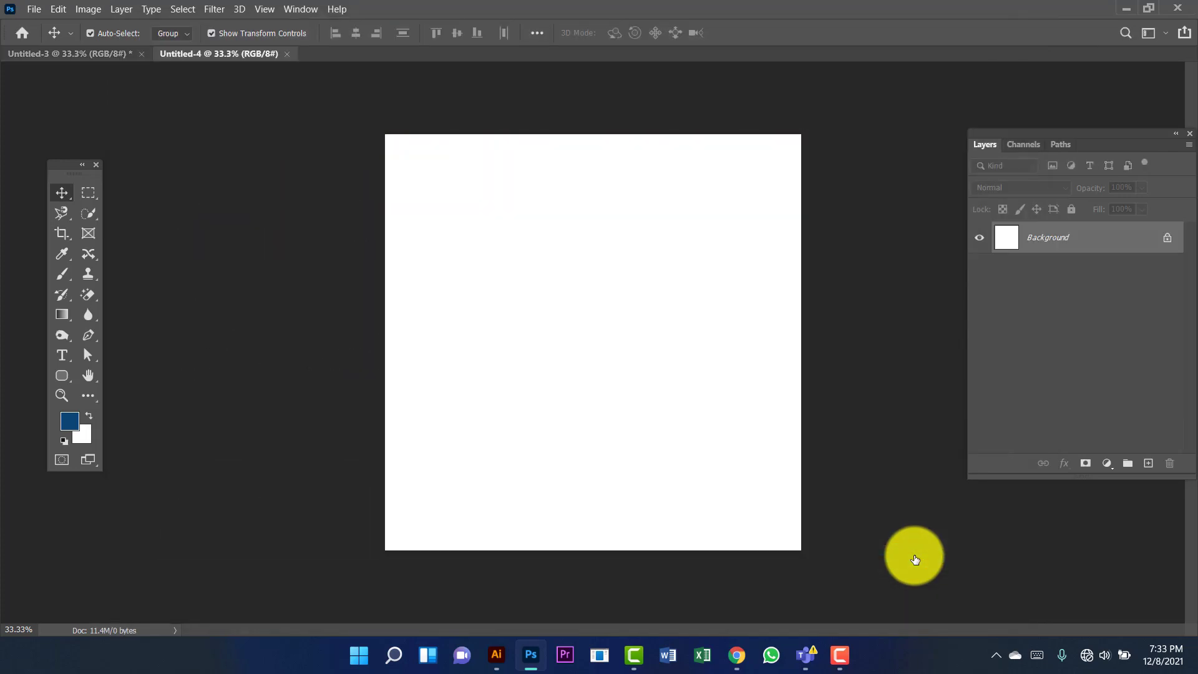
Step: Unlock the Background layer so it becomes a regular layer, and select it
left_click(1167, 237)
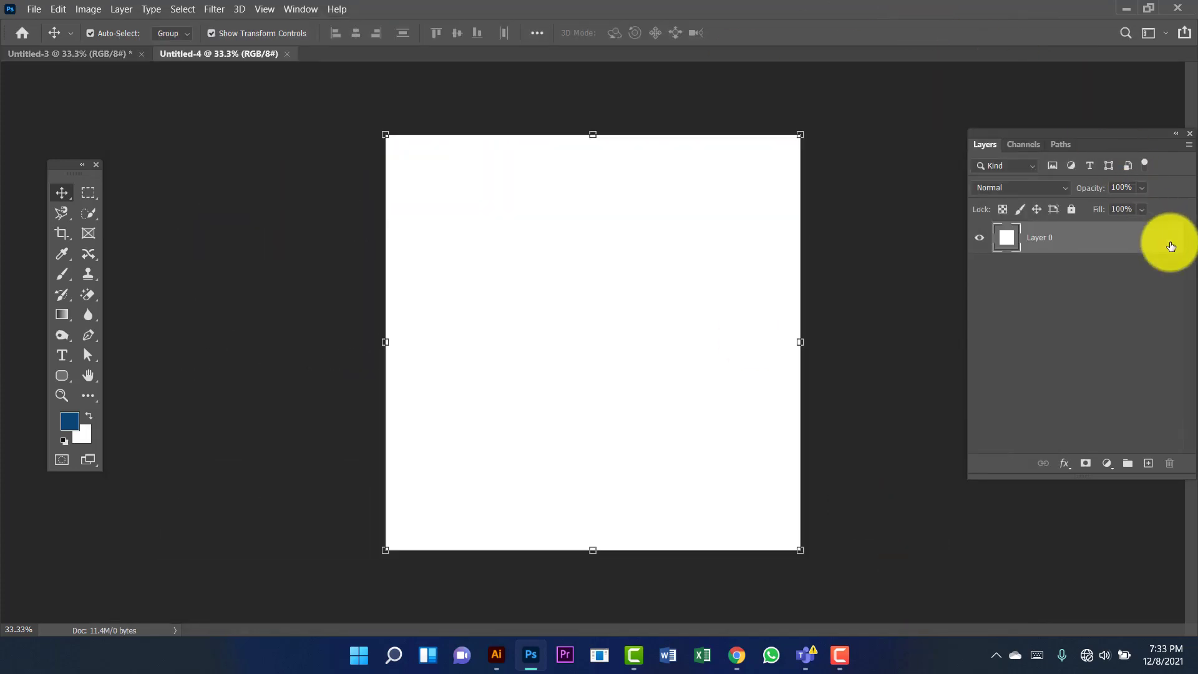
left_click(481, 98)
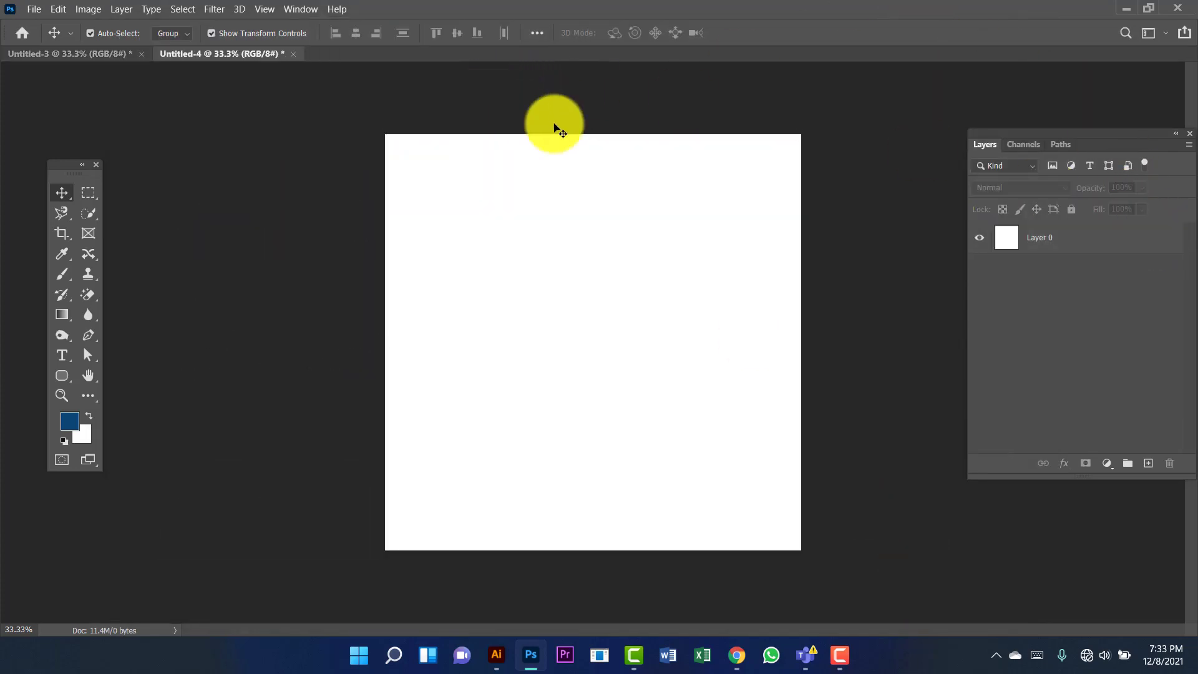
left_click(1089, 247)
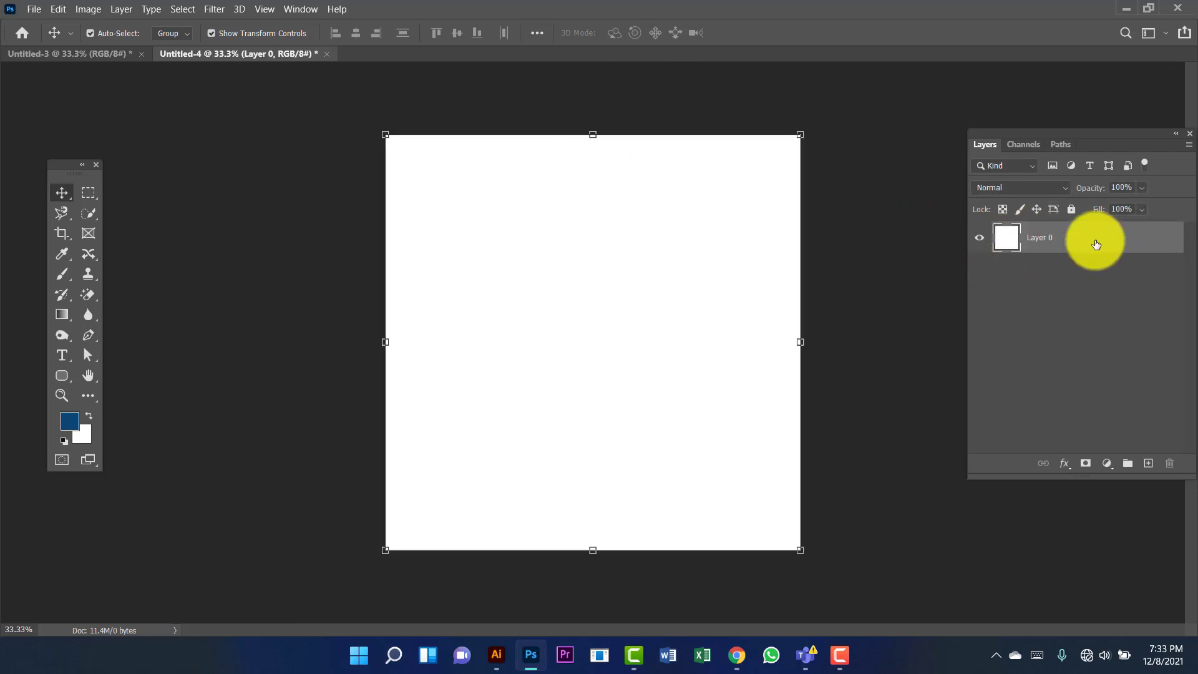
Step: Draw a rectangle shape about 2025 × 2031 px covering the whole canvas and fill it with white
left_click(62, 375)
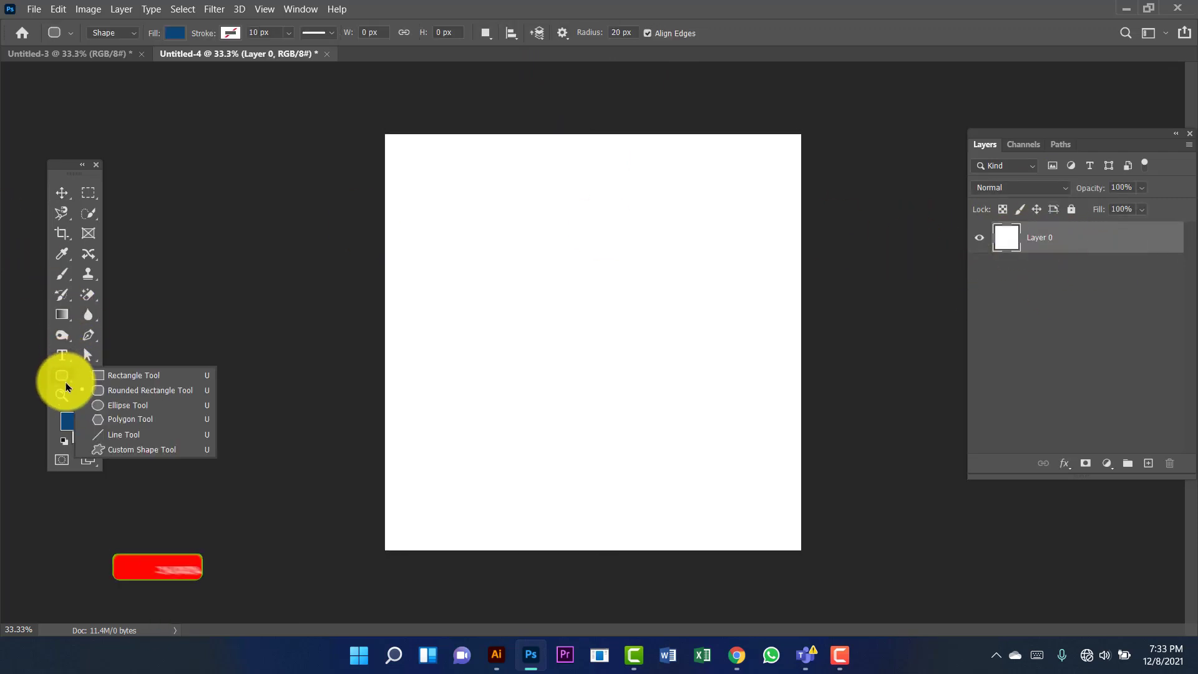
left_click(107, 373)
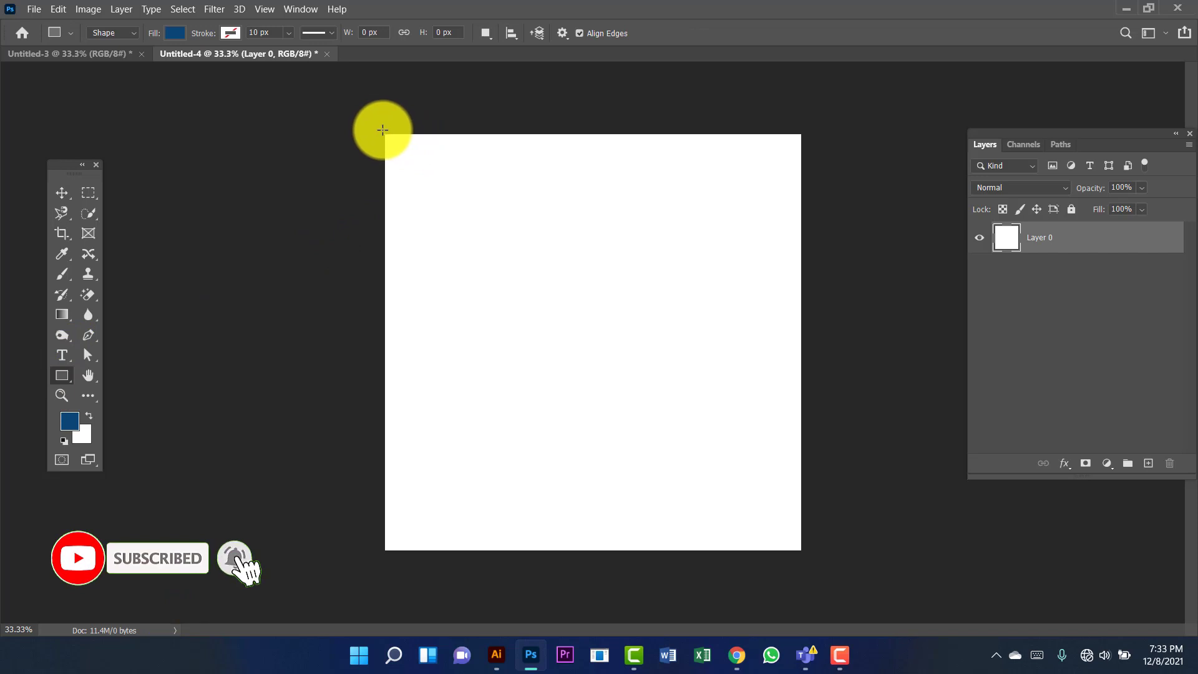
left_click_drag(382, 130, 803, 549)
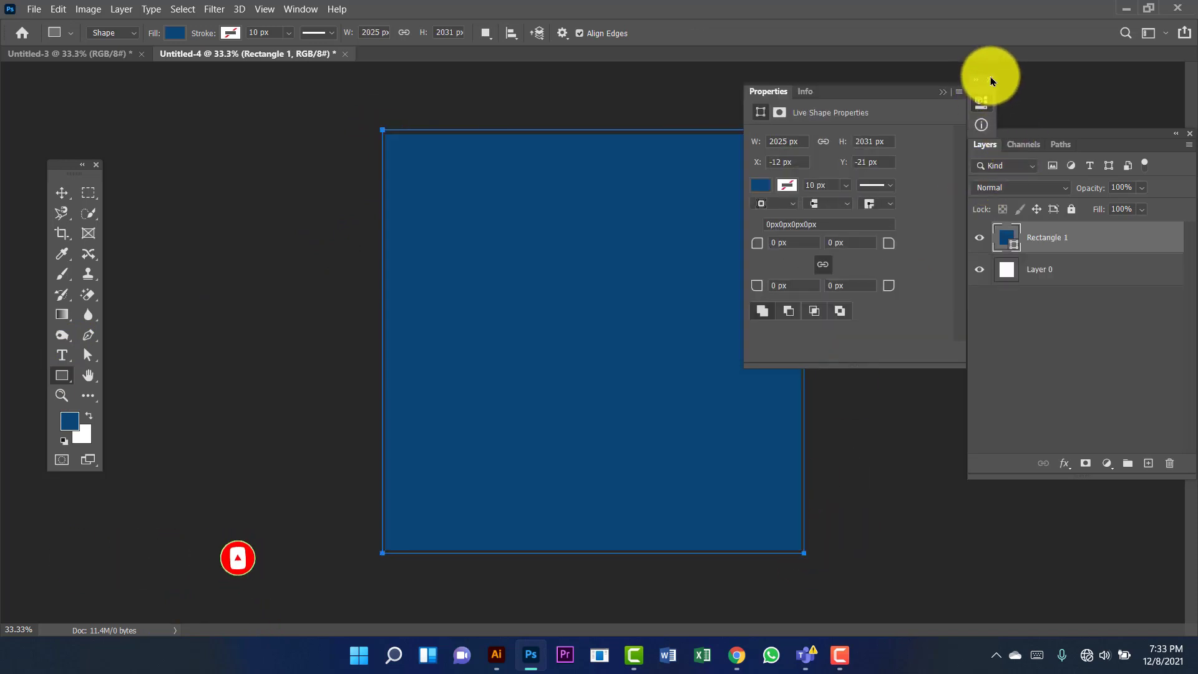
left_click(992, 81)
left_click(175, 32)
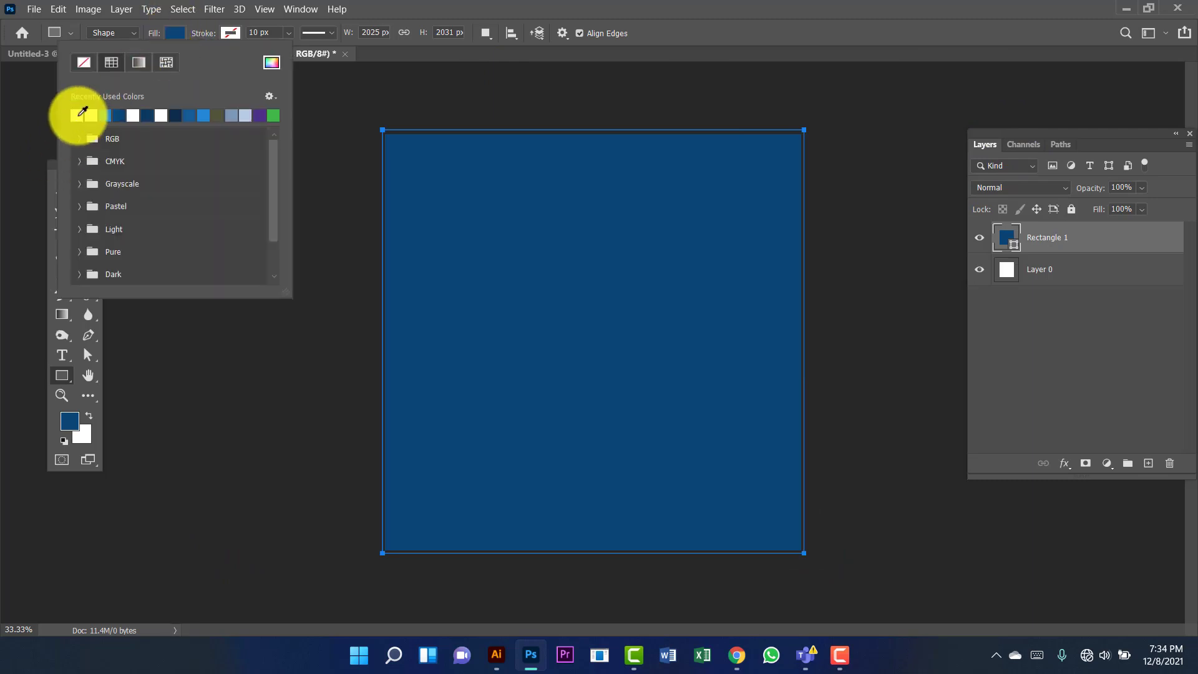
left_click(82, 114)
key("v")
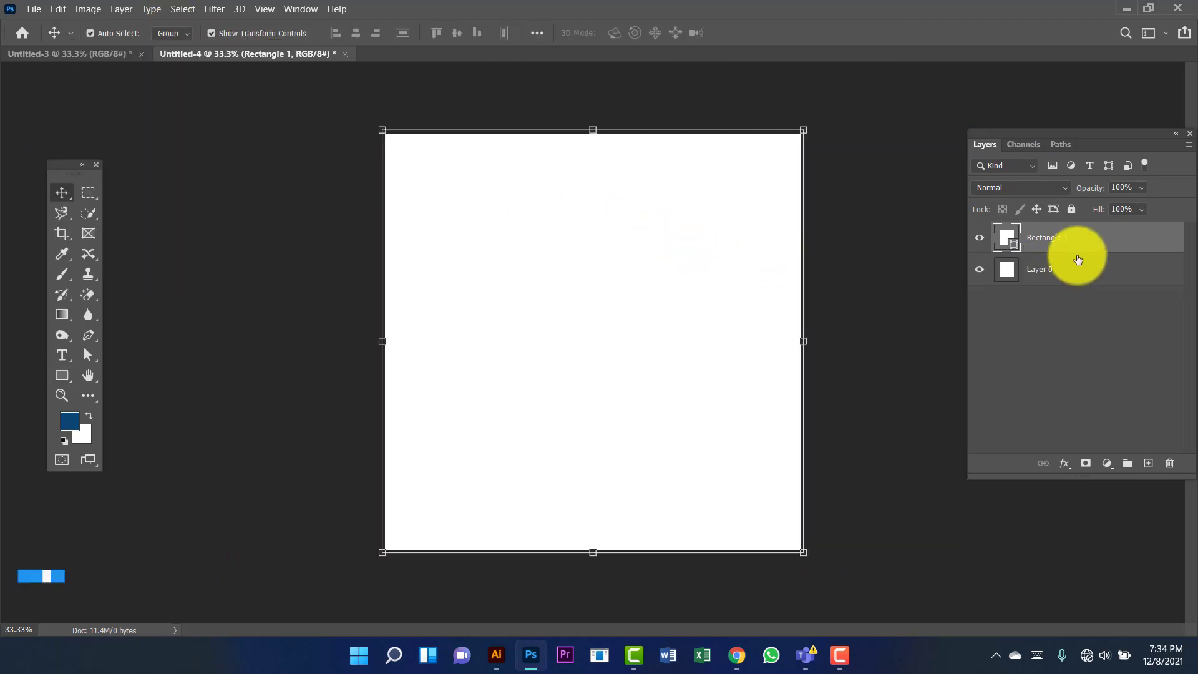
Step: Rename the rectangle layer "Background" and merge it with Layer 0
double_click(1064, 239)
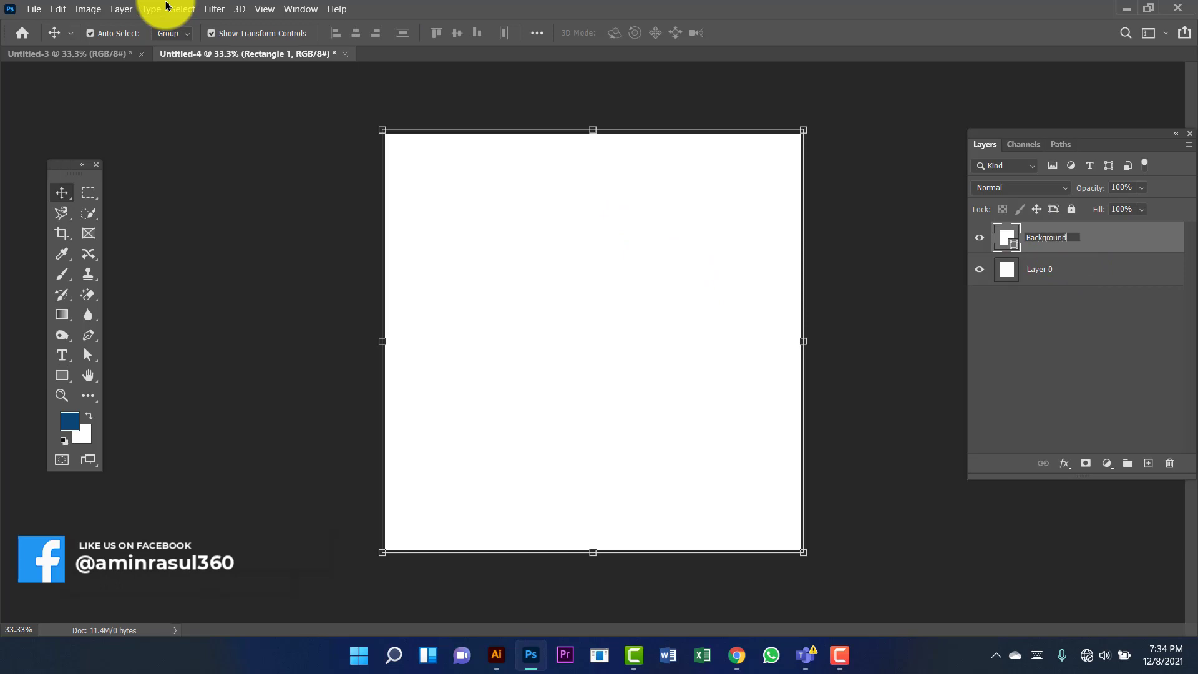
left_click(1055, 270, "shift")
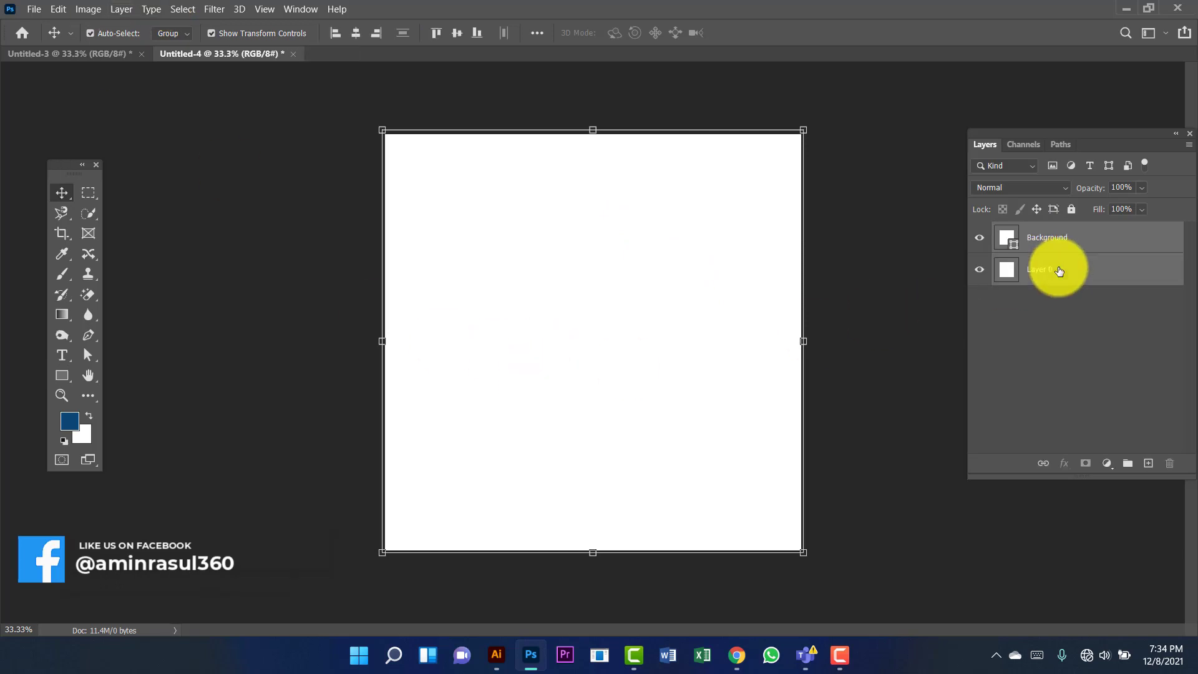
key("ctrl+e")
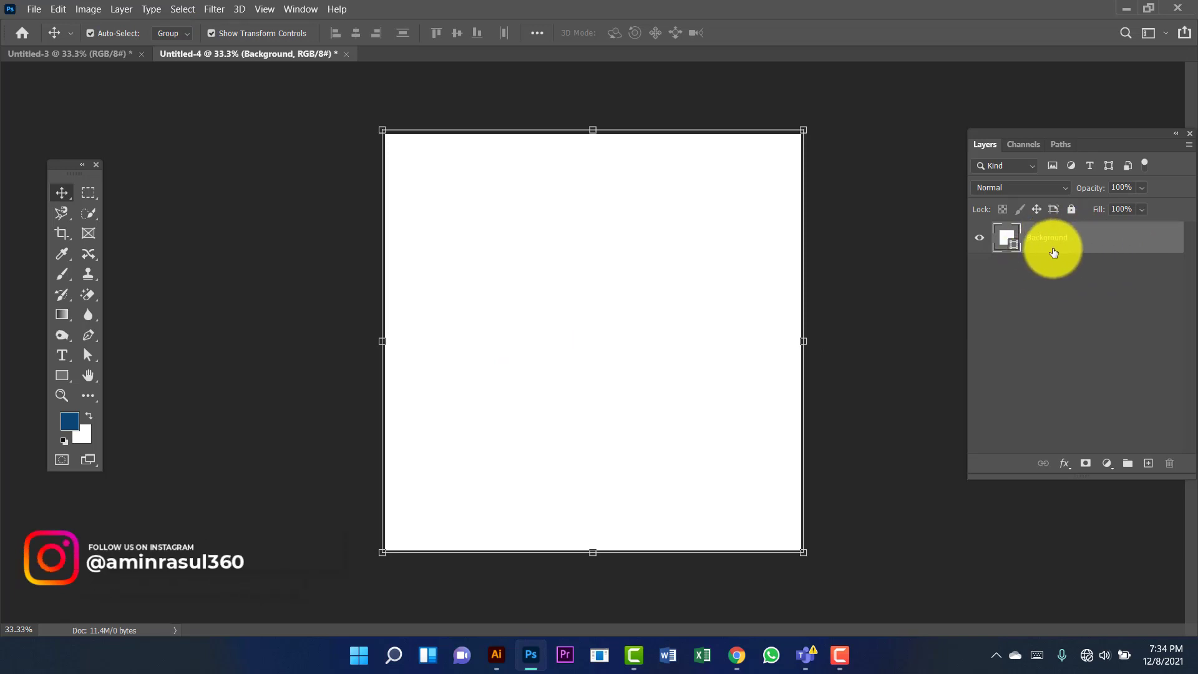
Step: Put the merged layer into a group named "Background", collapse the group and lock it
key("ctrl+g")
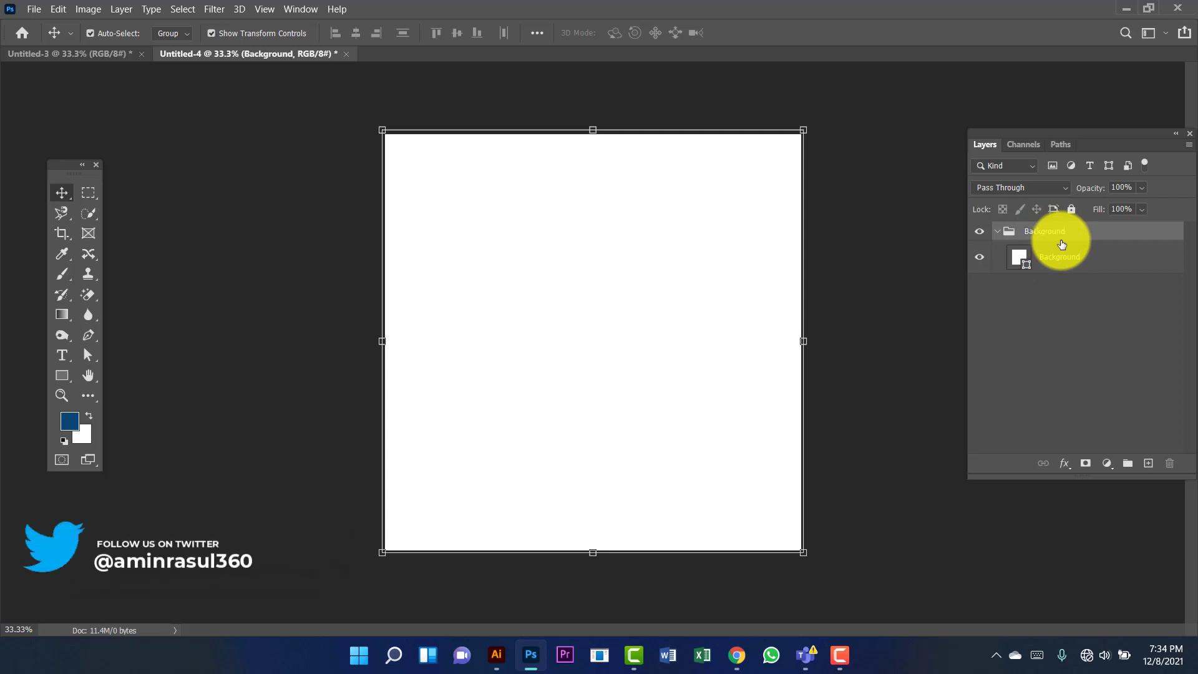
left_click(996, 232)
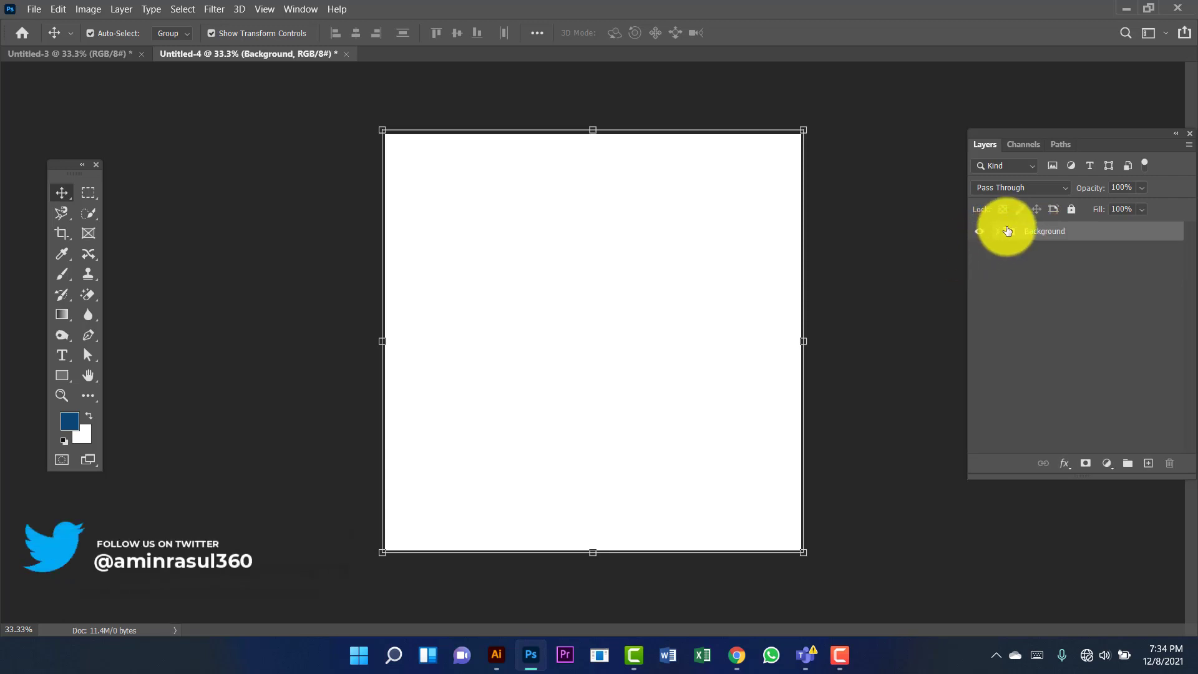
left_click(1072, 209)
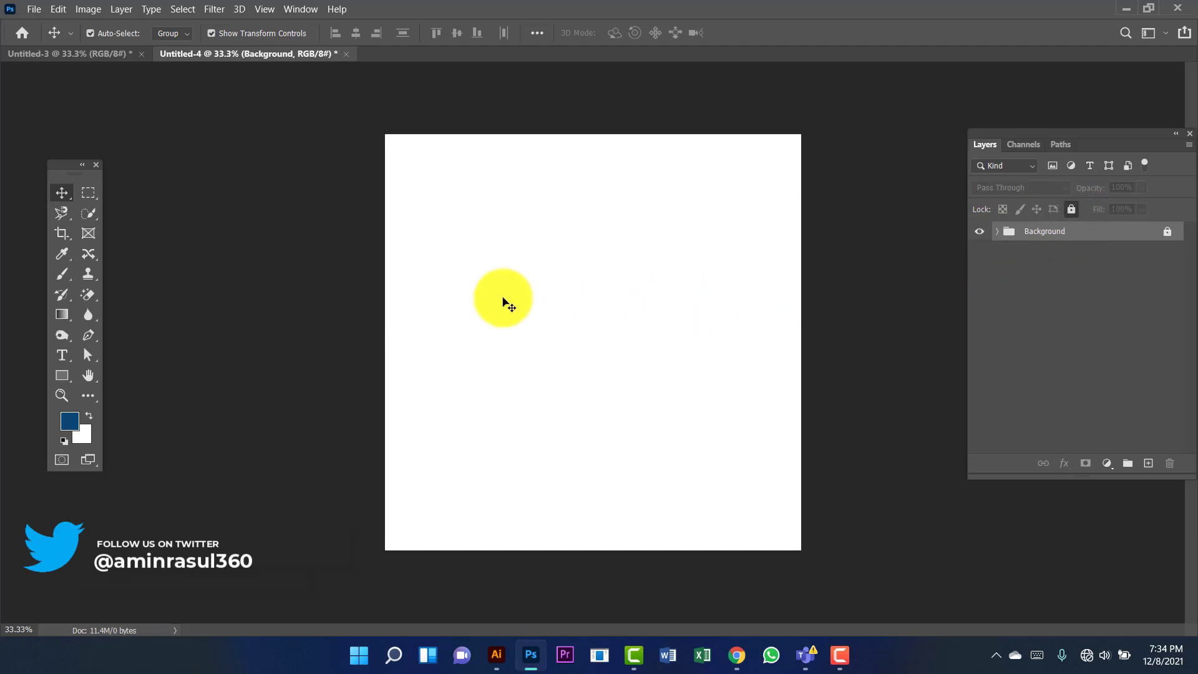
Step: Copy the house photo from the Untitled-3 document into Untitled-4 and position it across the upper part of the canvas
left_click(107, 55)
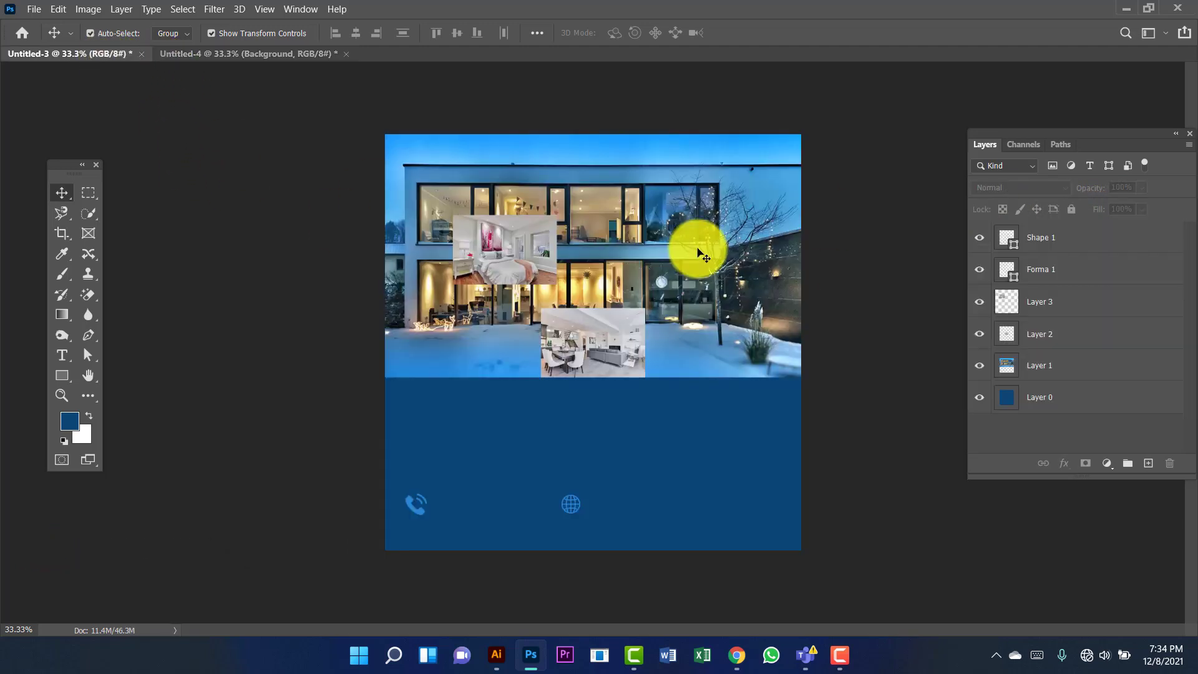
left_click_drag(701, 200, 599, 196)
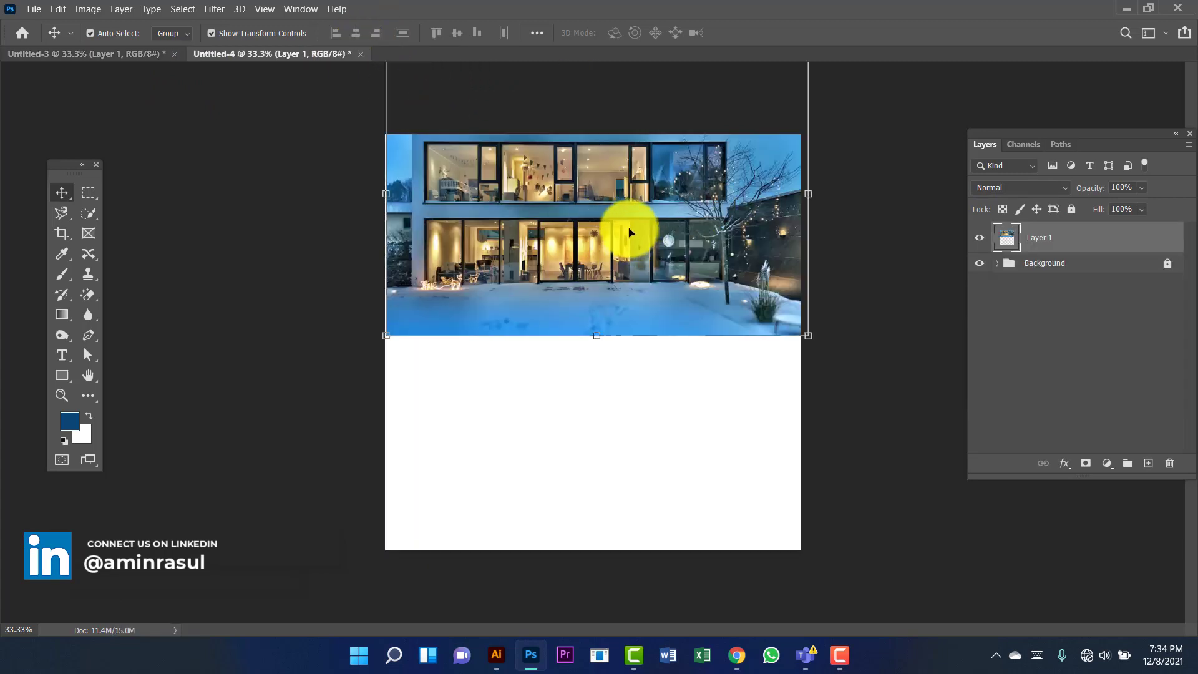
left_click_drag(629, 235, 643, 264)
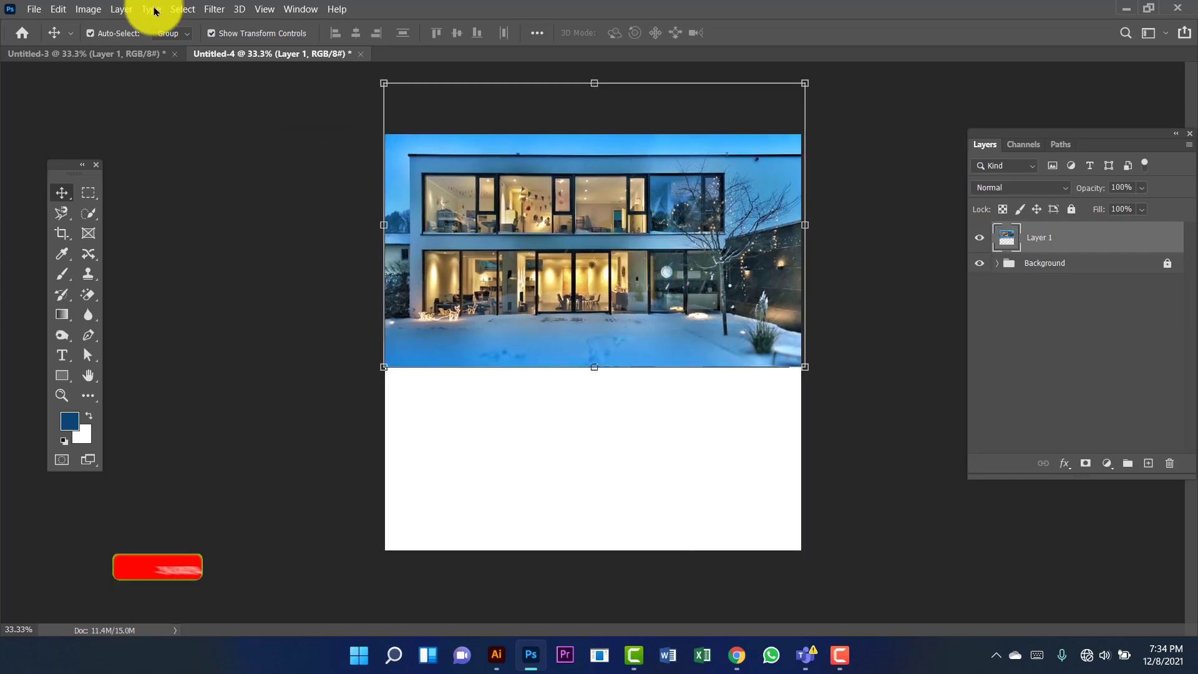
Step: Scale the house photo to 101.68% with Free Transform and center it horizontally across the upper part of the canvas
left_click(57, 10)
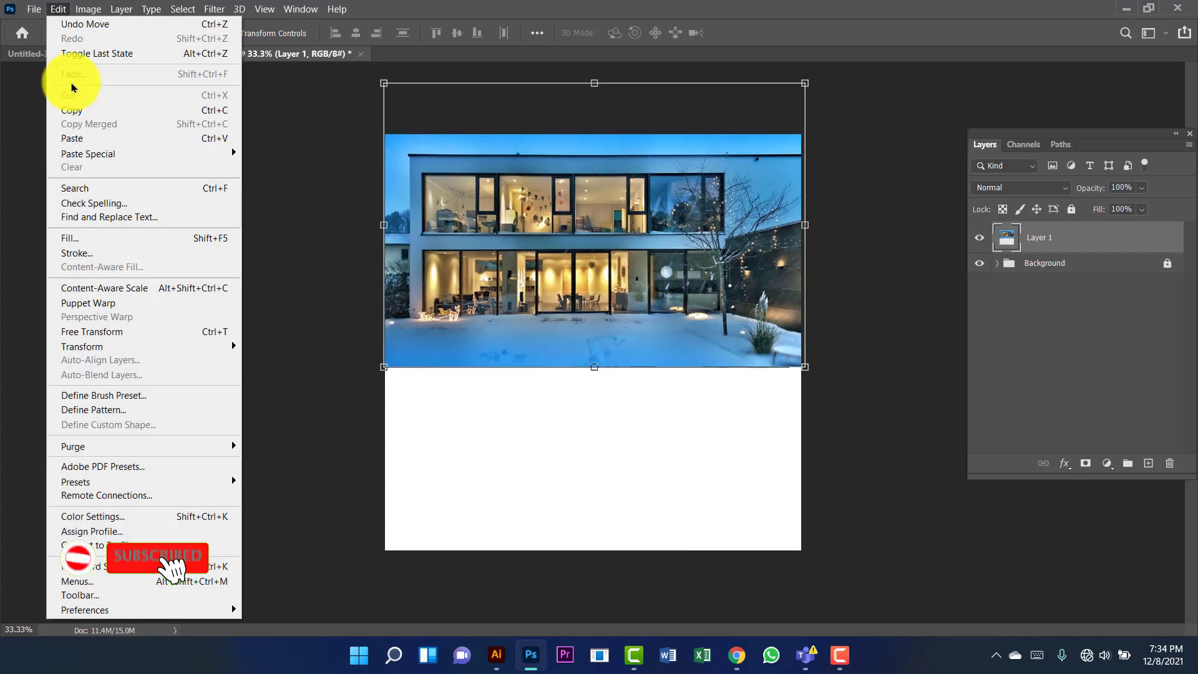
left_click(144, 337)
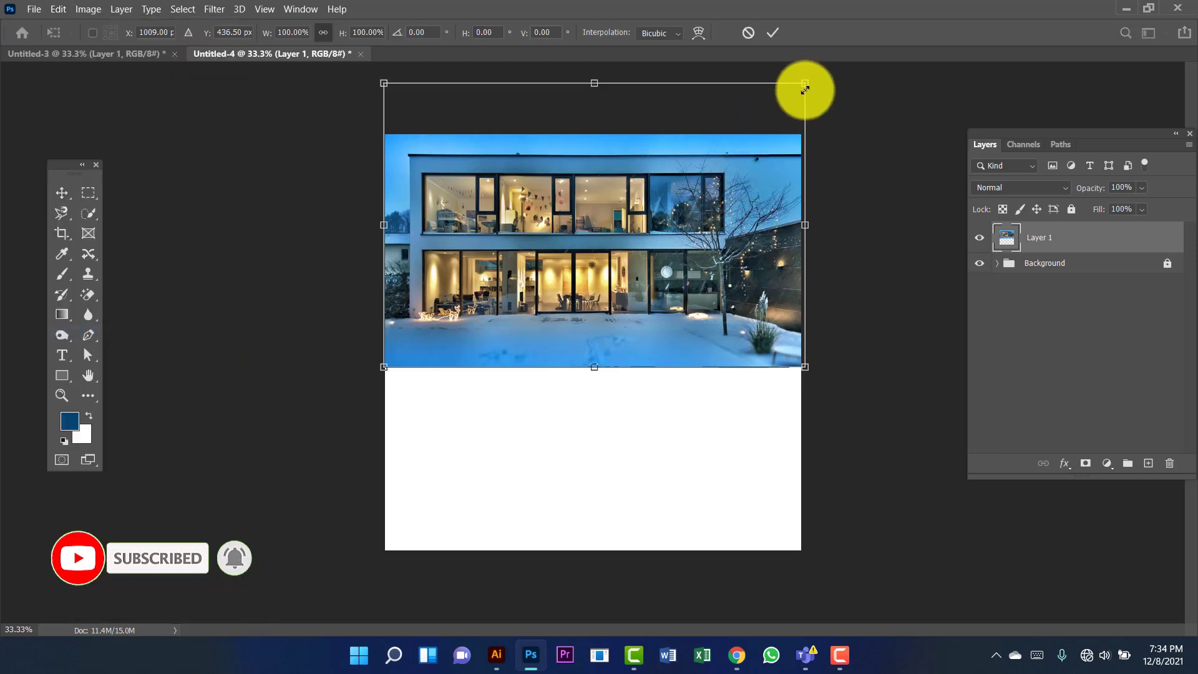
left_click_drag(805, 89, 842, 120)
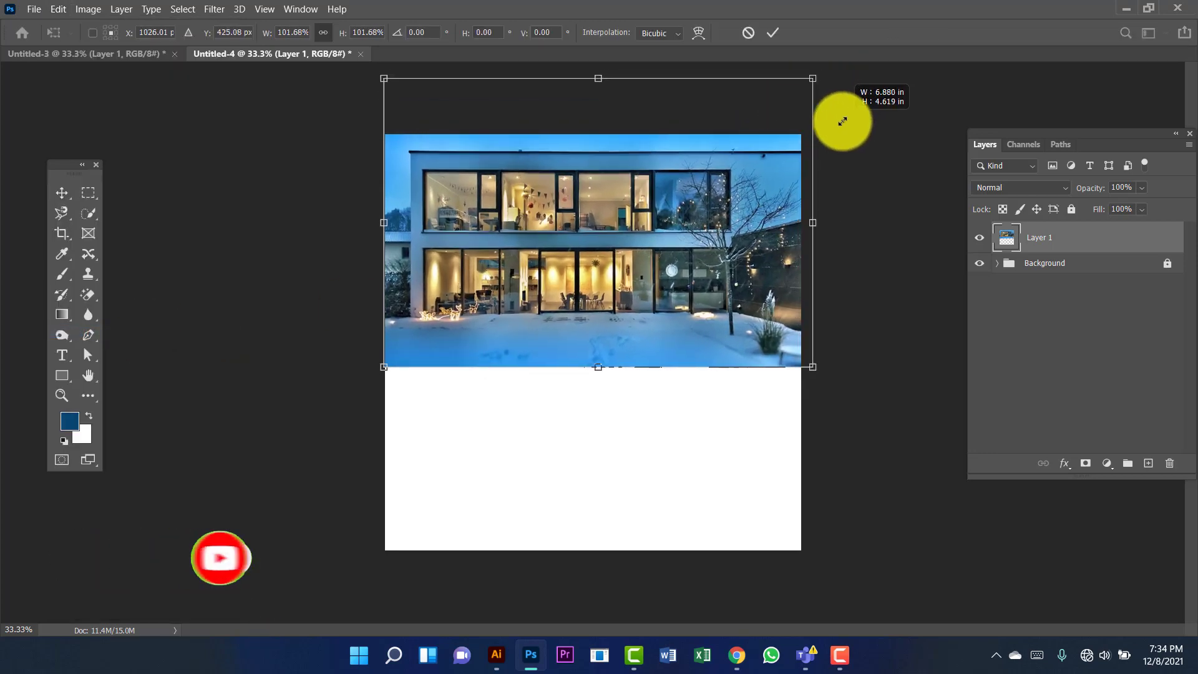
left_click_drag(703, 235, 707, 237)
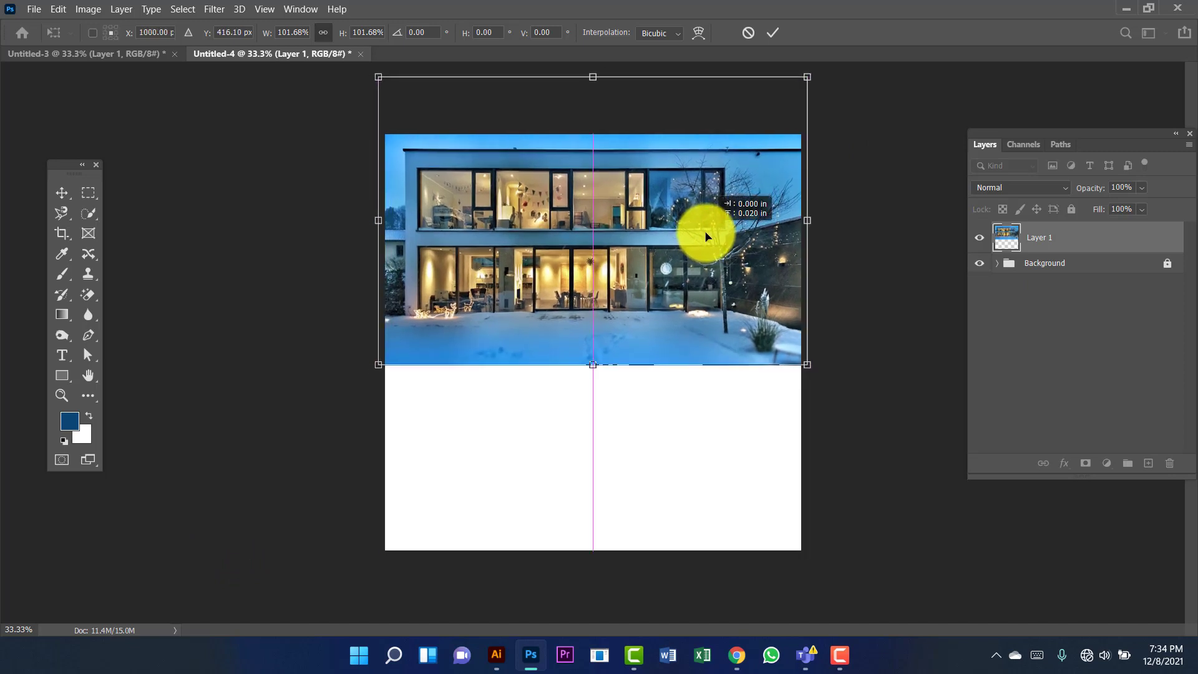
key("Return")
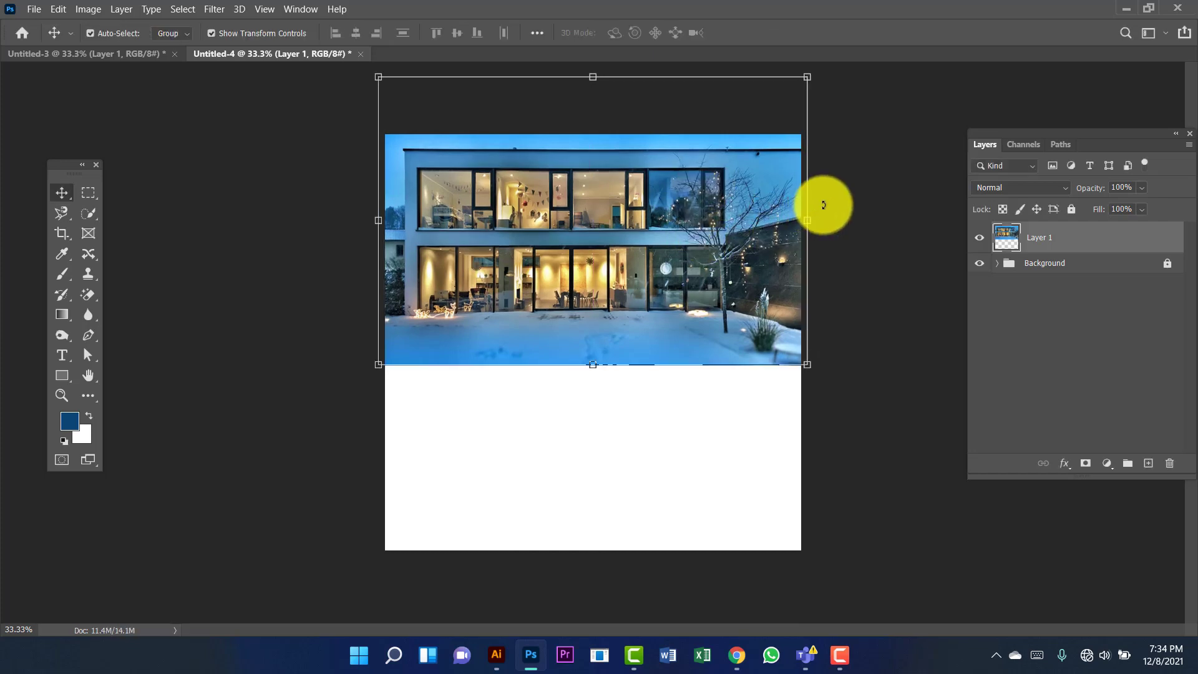
left_click(152, 198)
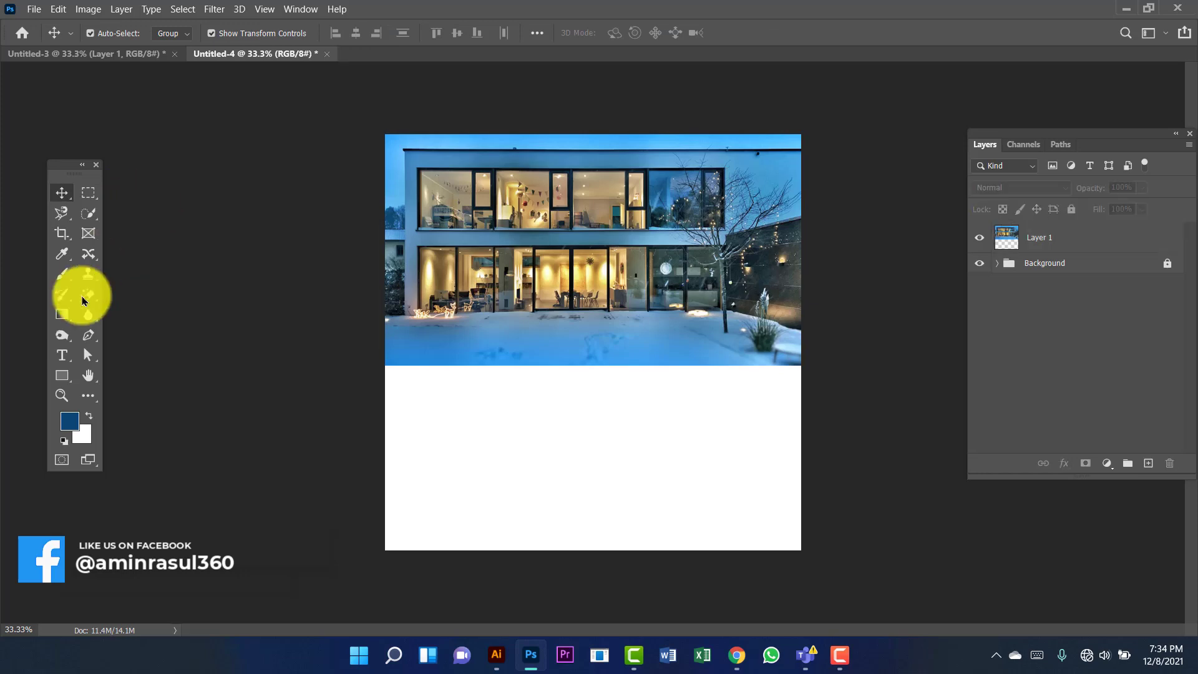
Step: Draw a dark blue rectangle about 952 × 1144 px over the left part of the house photo
left_click(66, 382)
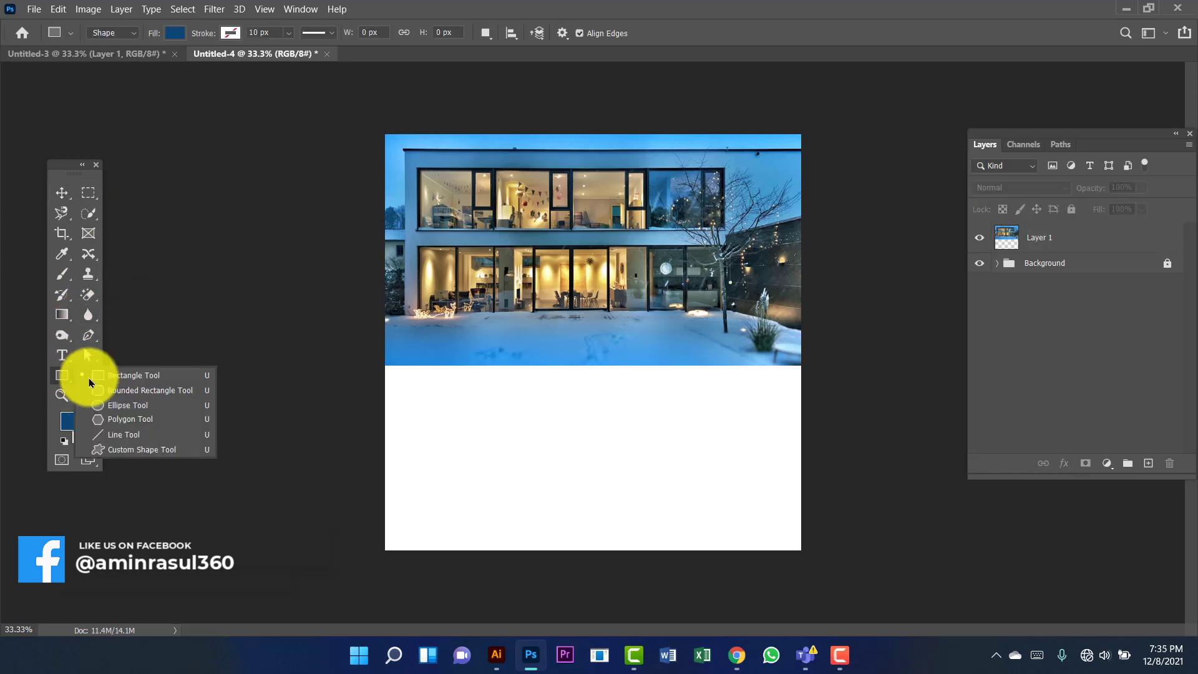
left_click(158, 378)
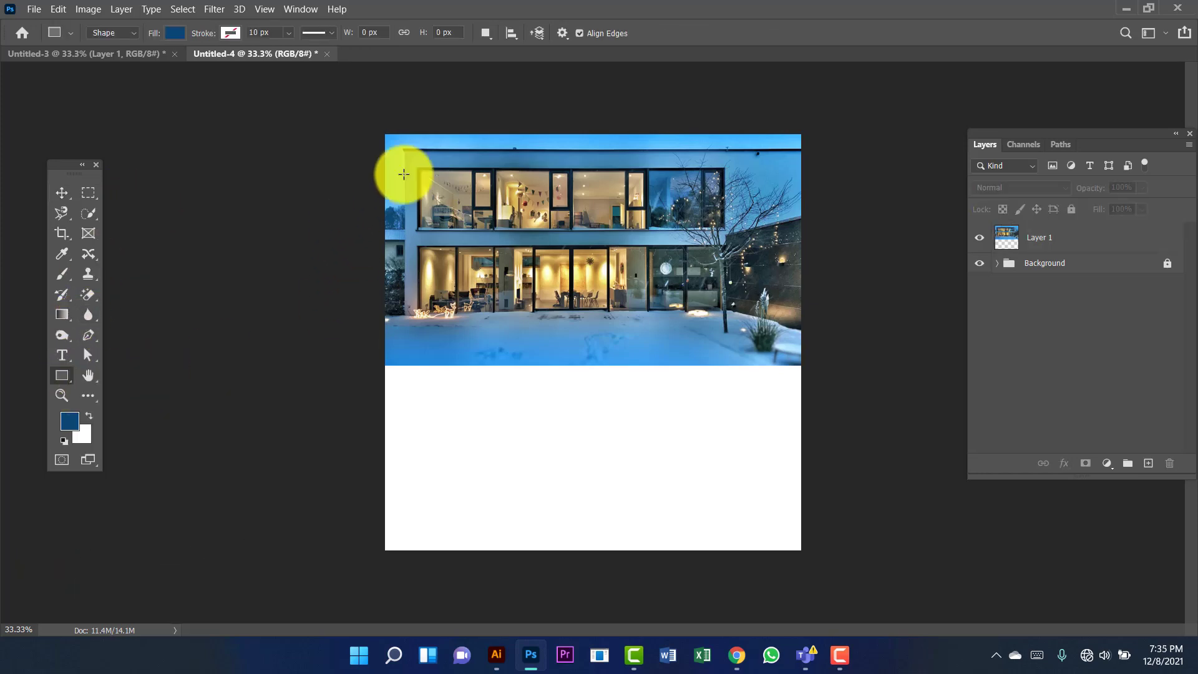
left_click_drag(383, 132, 595, 365)
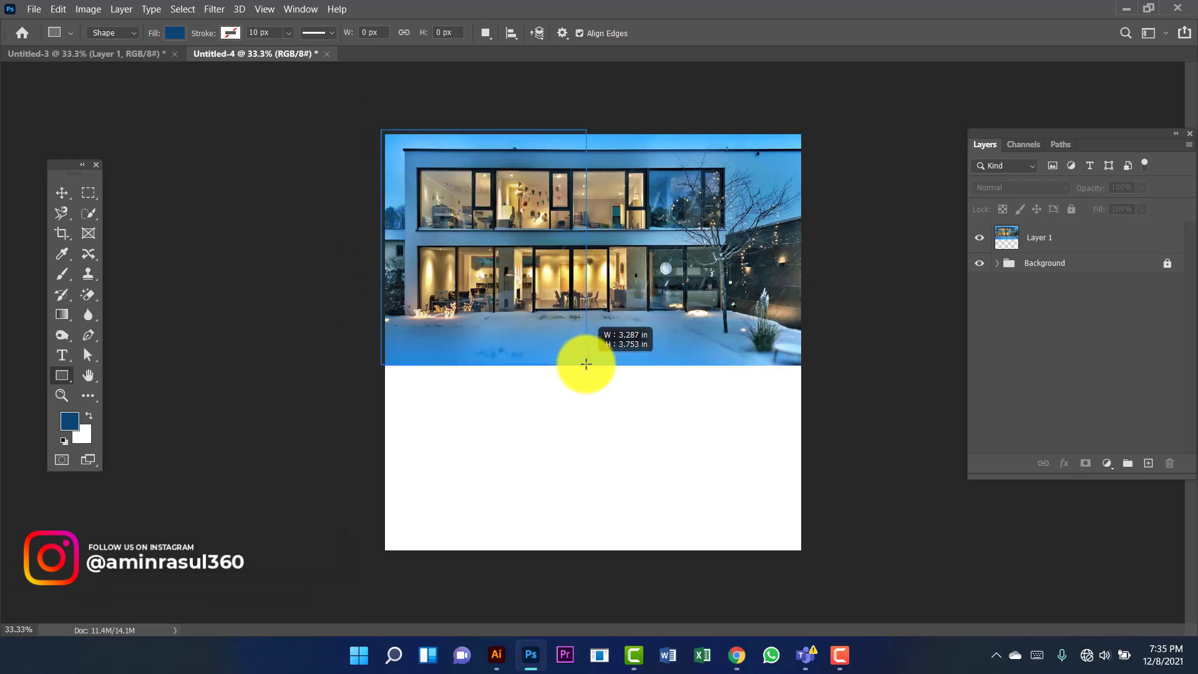
left_click_drag(590, 364, 578, 368)
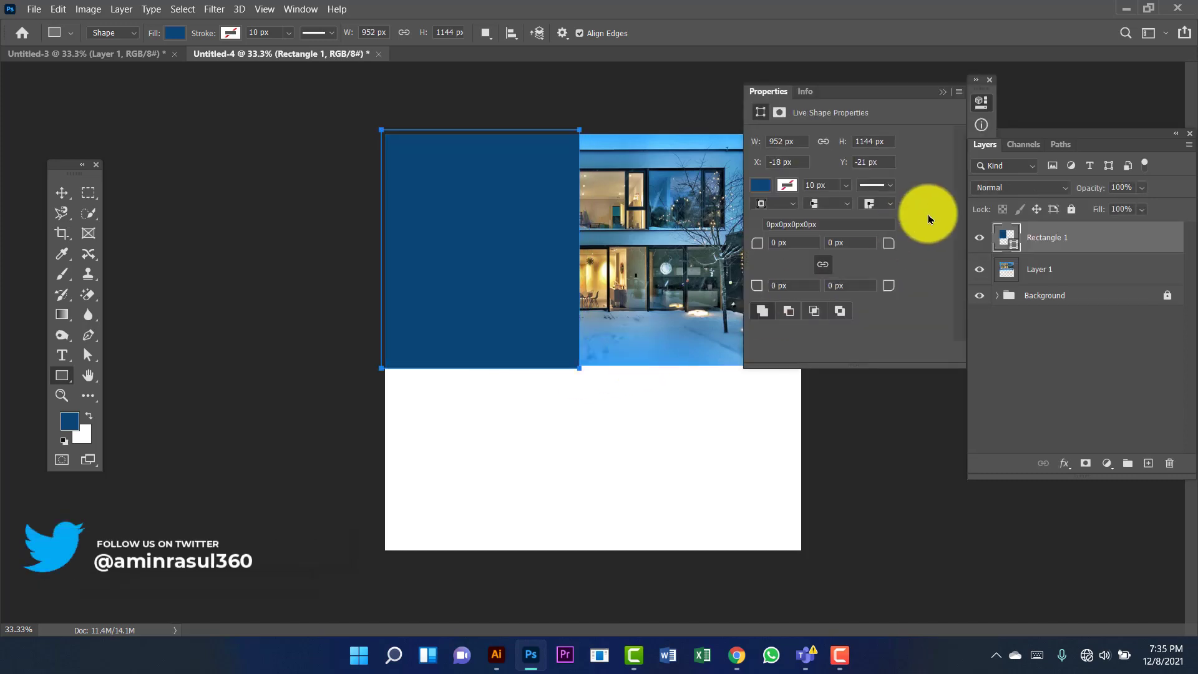
Step: Undo the dark blue rectangle and redraw it at about 956 × 1131 px over the left part of the house photo
key("ctrl+z")
left_click(980, 100)
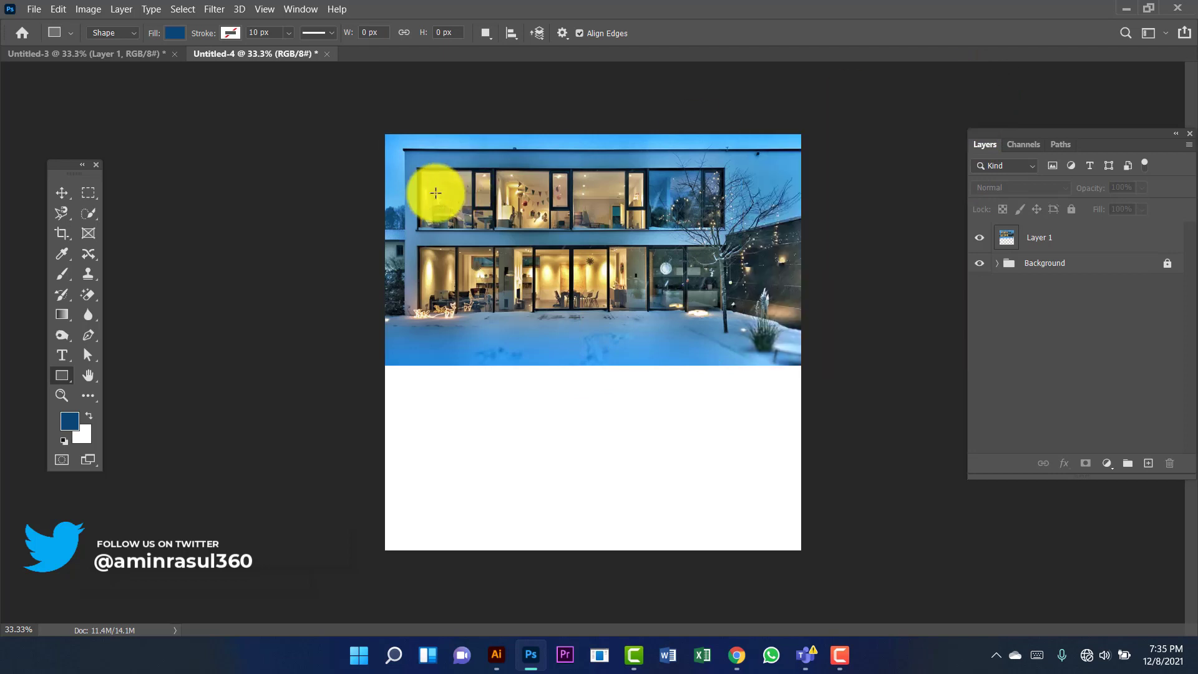
left_click_drag(379, 128, 561, 364)
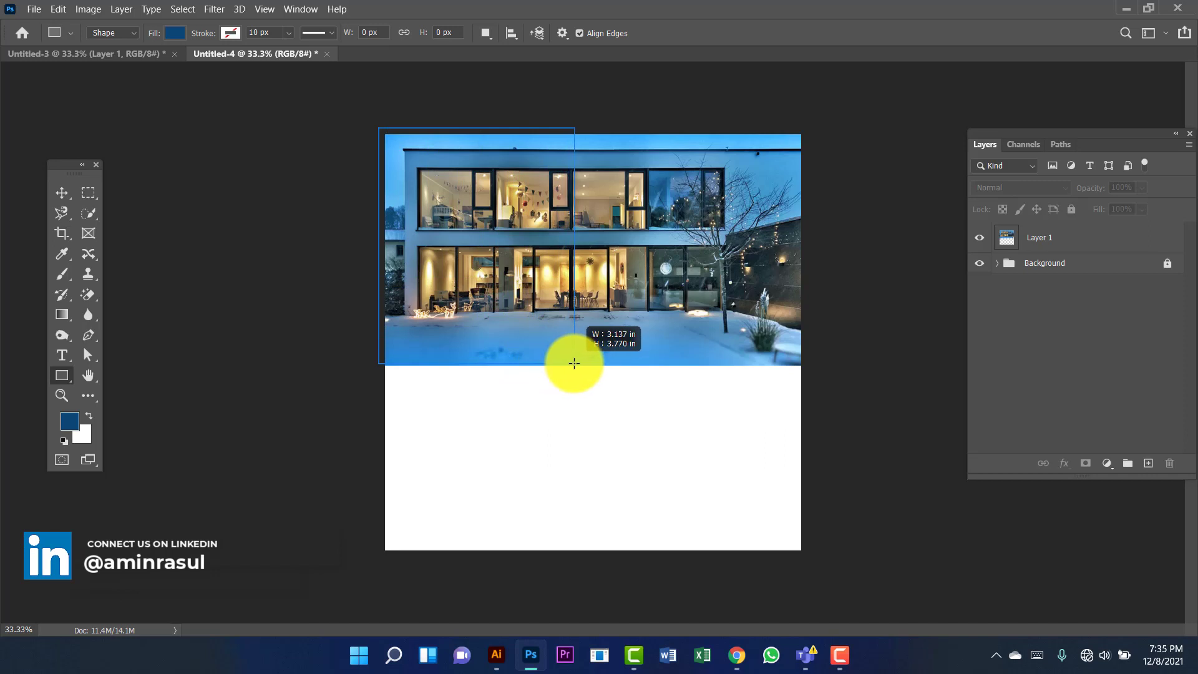
left_click_drag(577, 363, 578, 363)
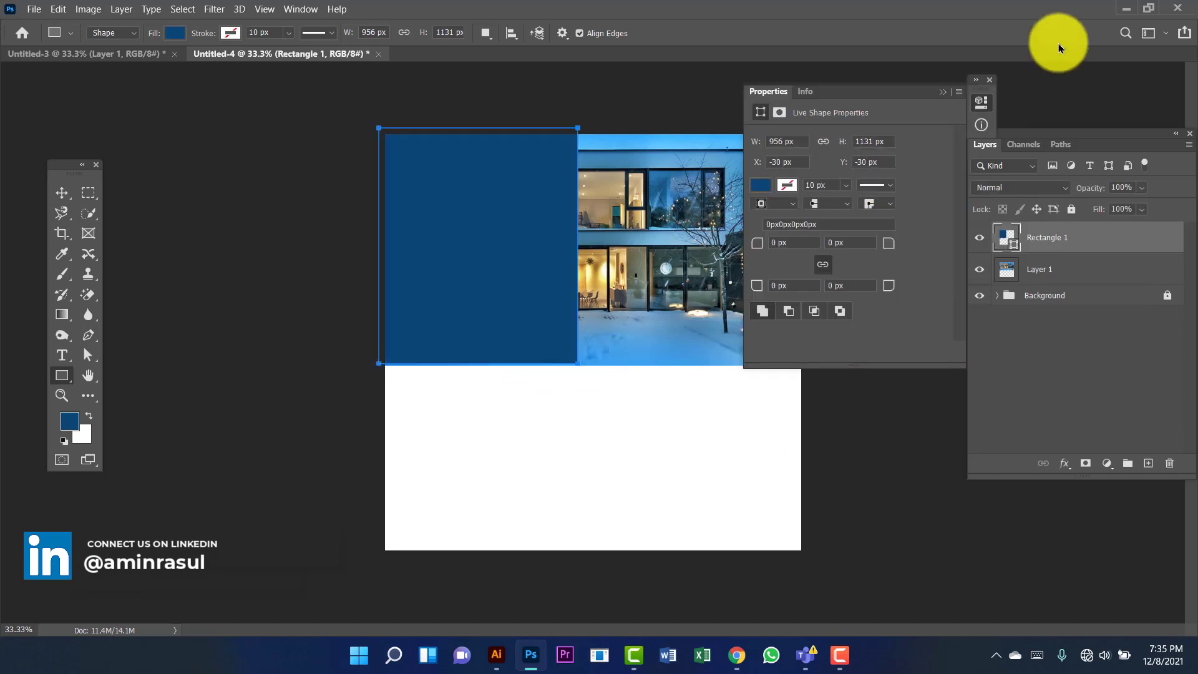
left_click(989, 80)
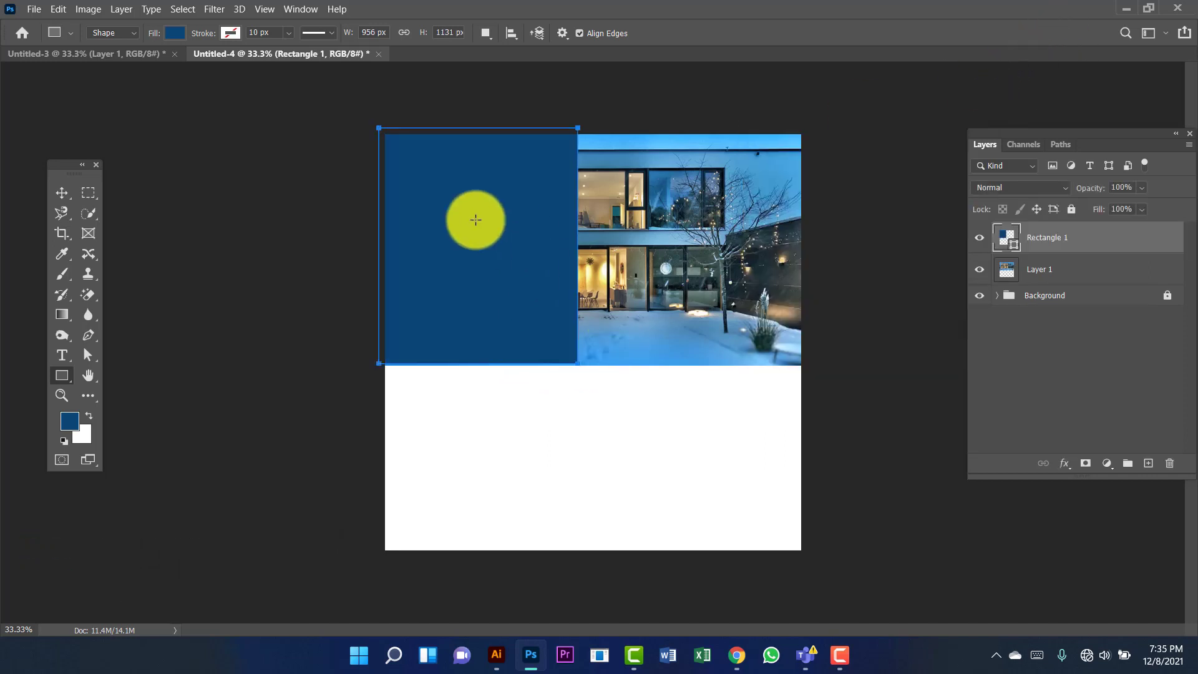
Step: Change the fill of the rectangle over the photo to light blue #2686d5
left_click(176, 35)
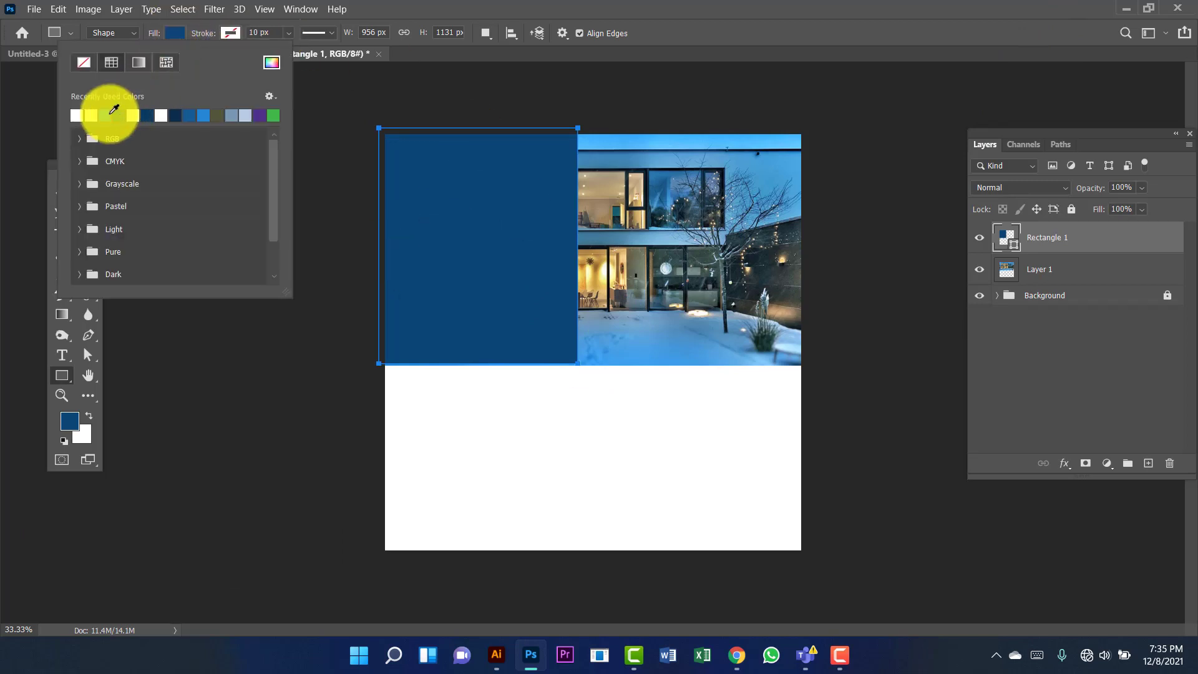
left_click(106, 115)
left_click(168, 32)
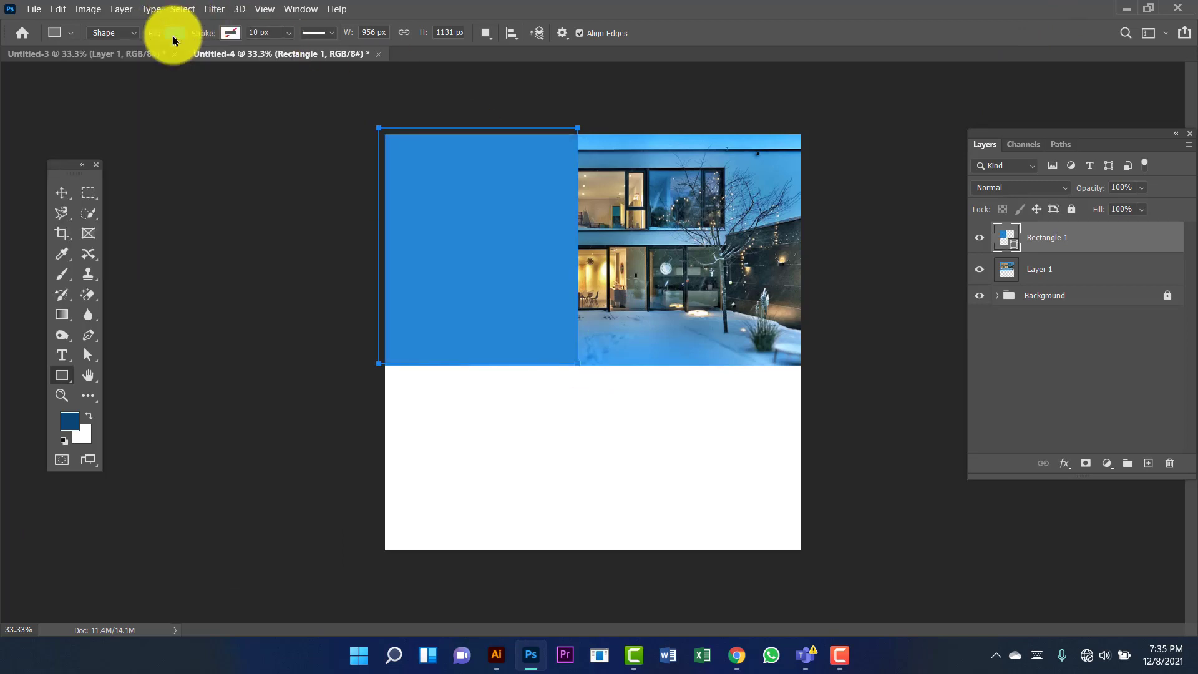
left_click(230, 32)
left_click(272, 62)
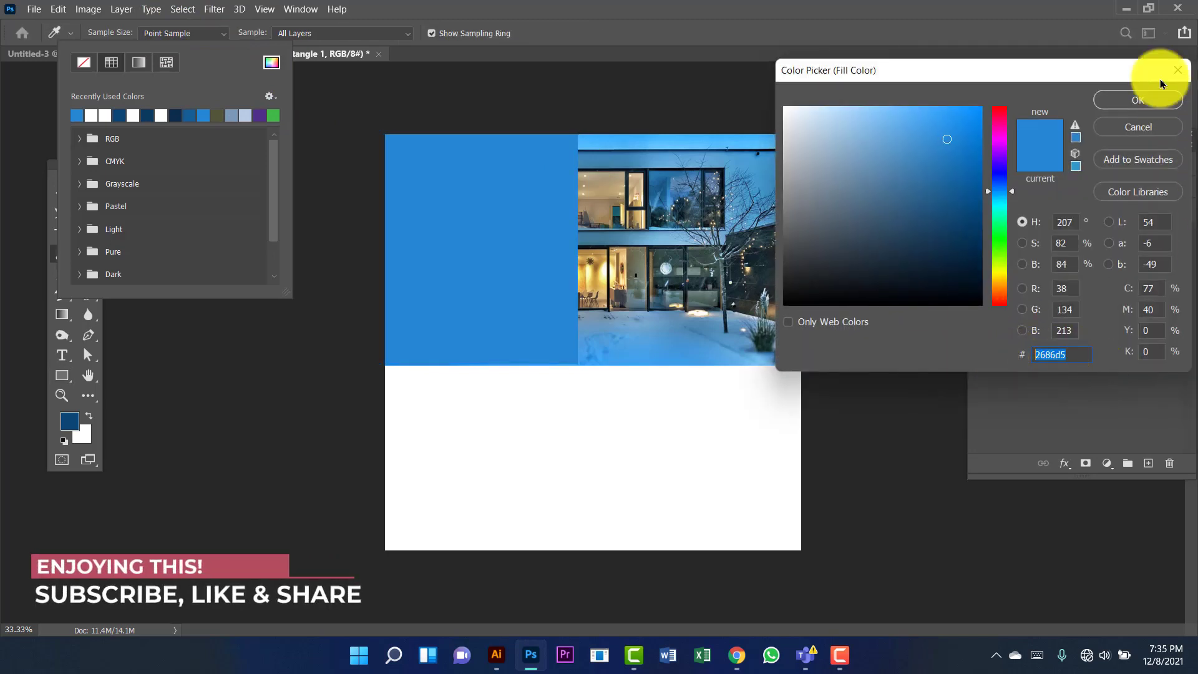
left_click(1139, 100)
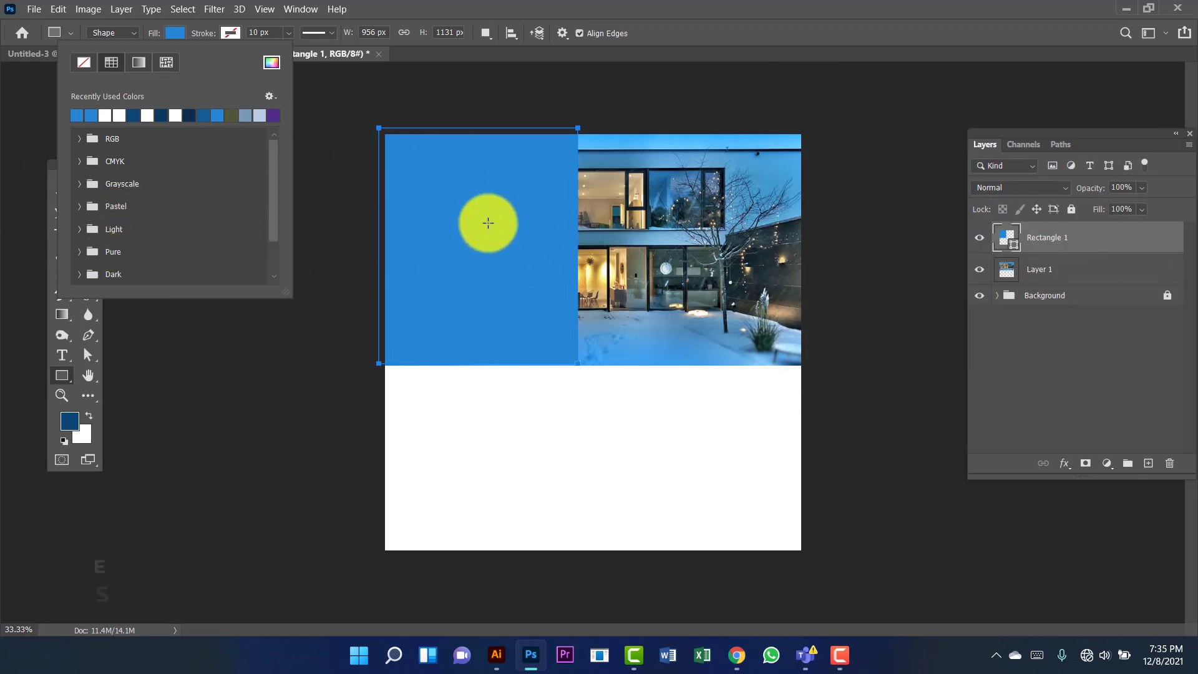
Step: Lower the opacity of the light blue rectangle's layer to 60% and deselect it
left_click(1139, 197)
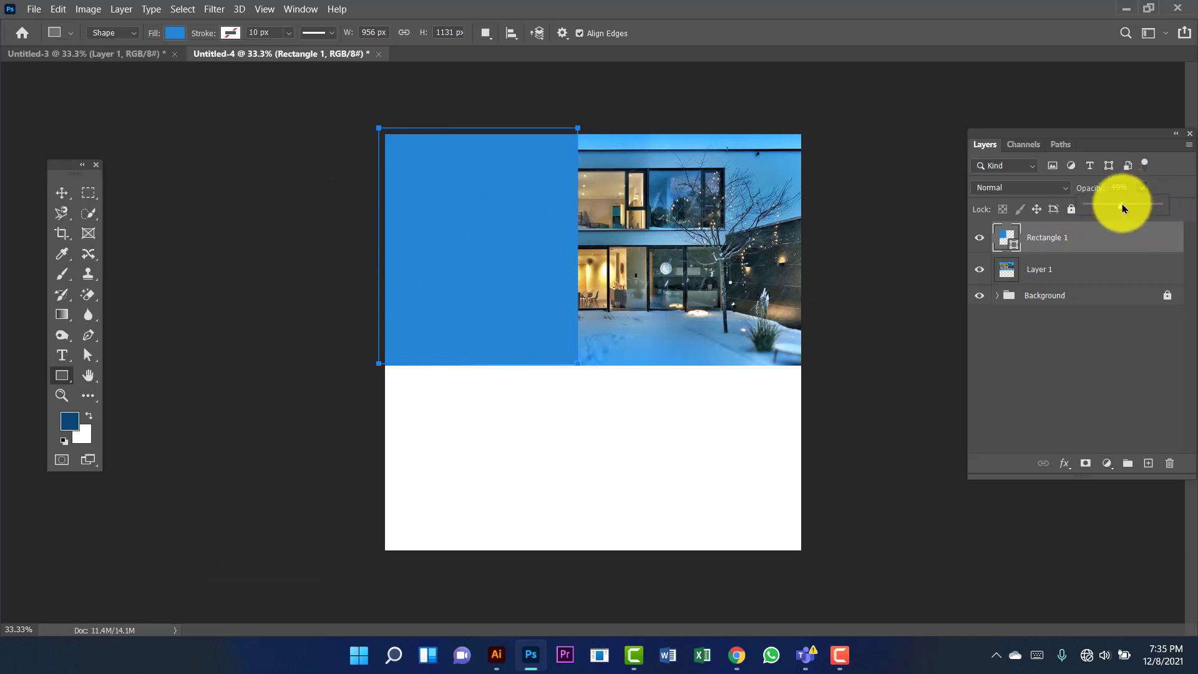
left_click_drag(1127, 213, 1134, 214)
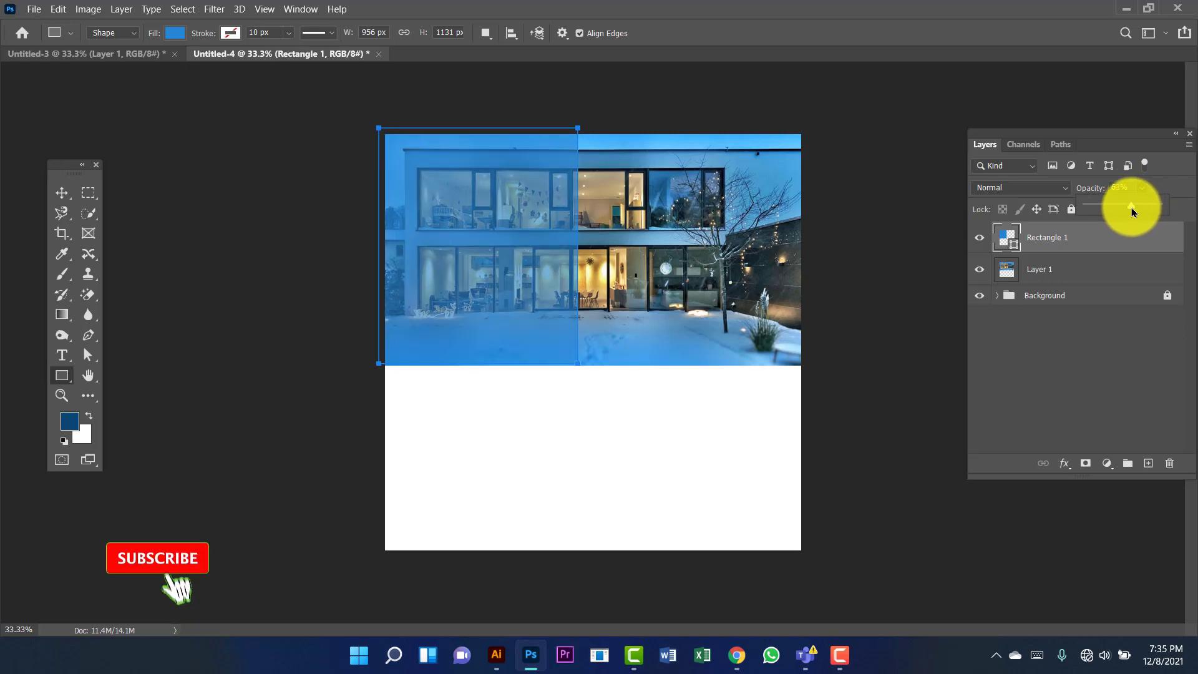
left_click_drag(1133, 213, 1130, 209)
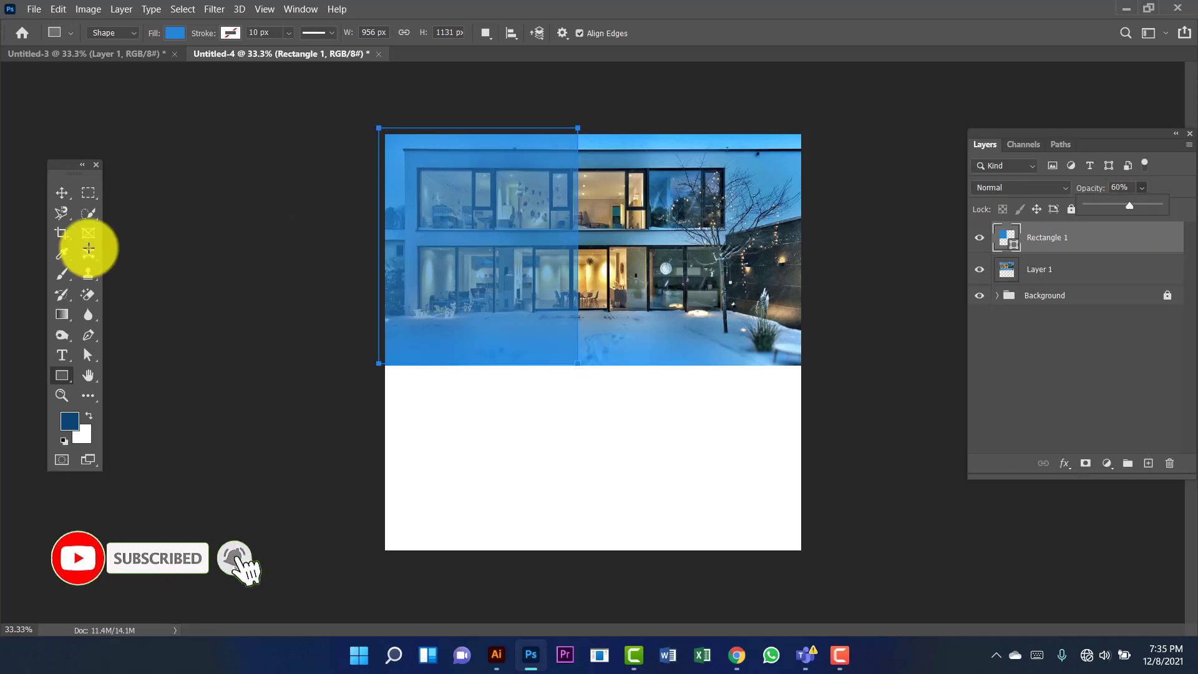
left_click(61, 193)
left_click(251, 232)
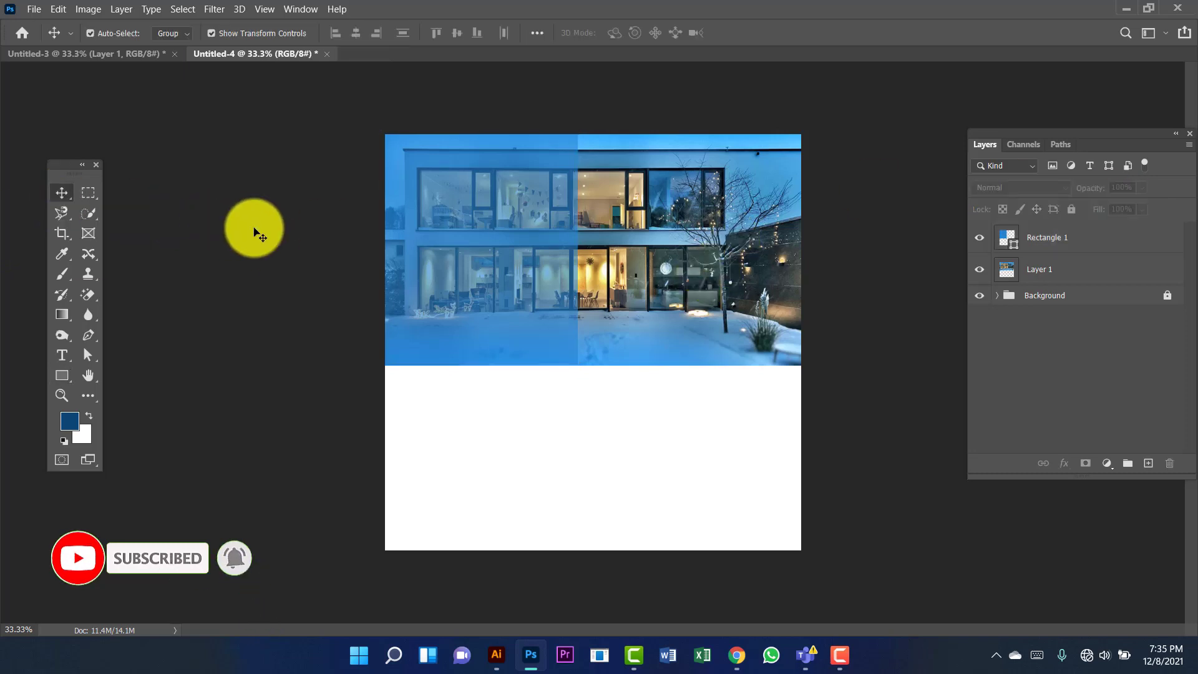
Step: Draw a dark blue rectangle about 2133 × 276 px across the lower edge of the canvas and move it slightly up
left_click(57, 381)
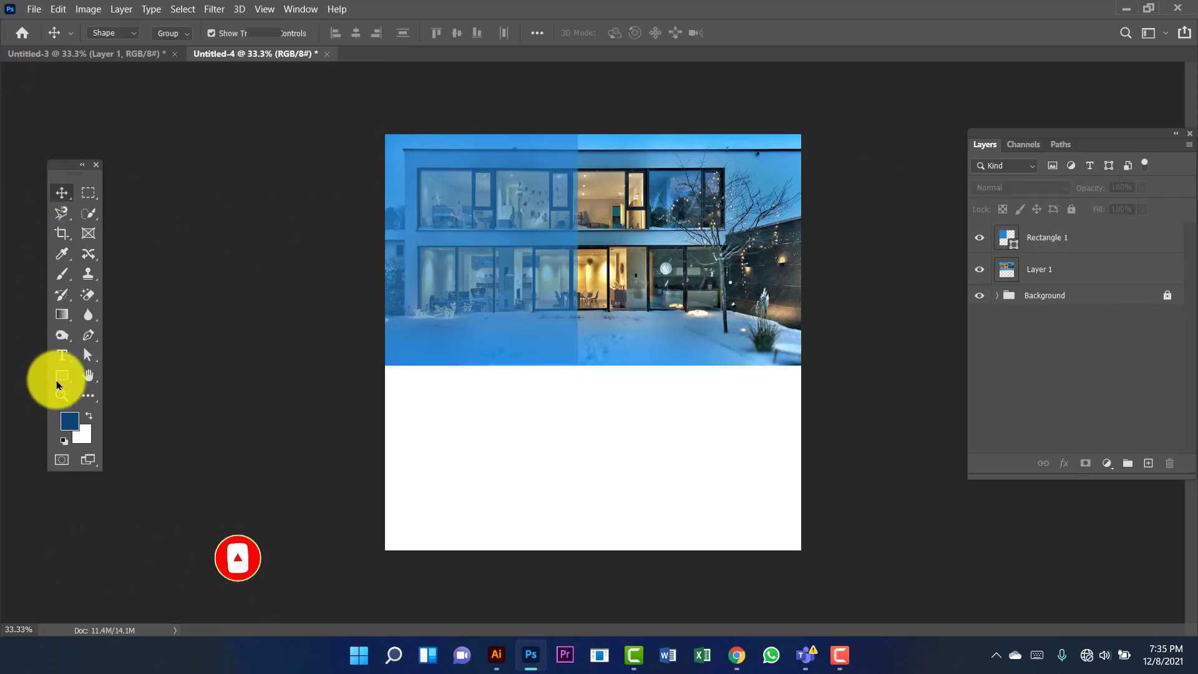
left_click_drag(373, 504, 817, 560)
left_click(990, 81)
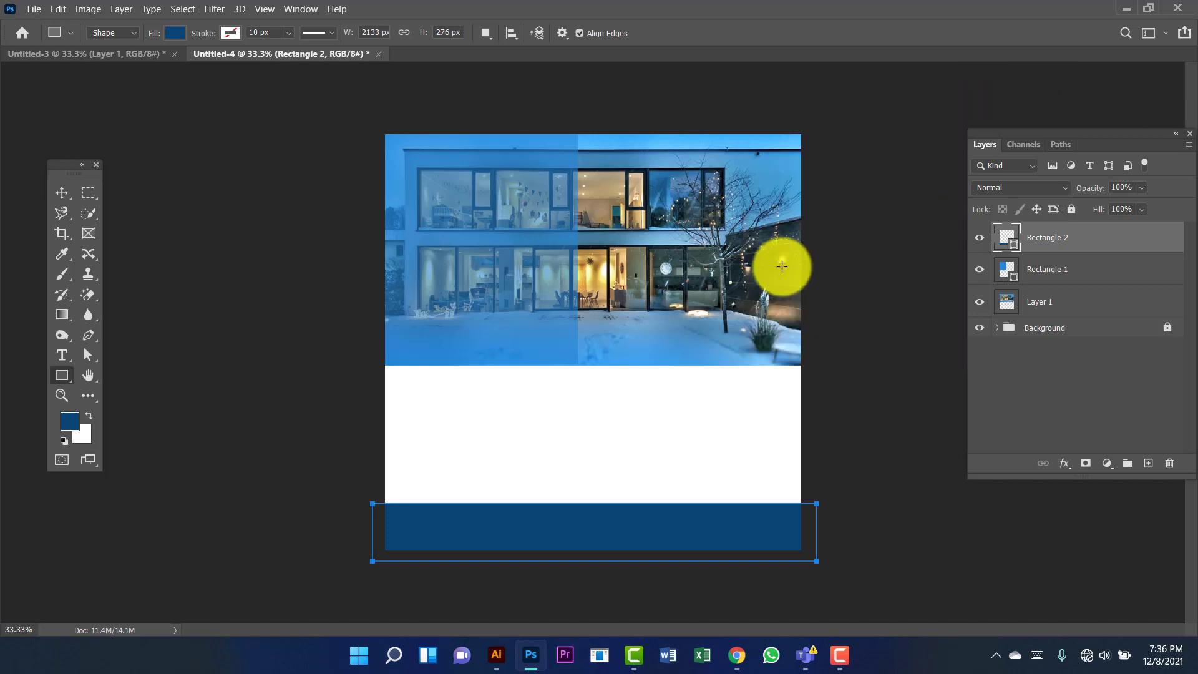
left_click(60, 192)
left_click_drag(510, 521, 513, 528)
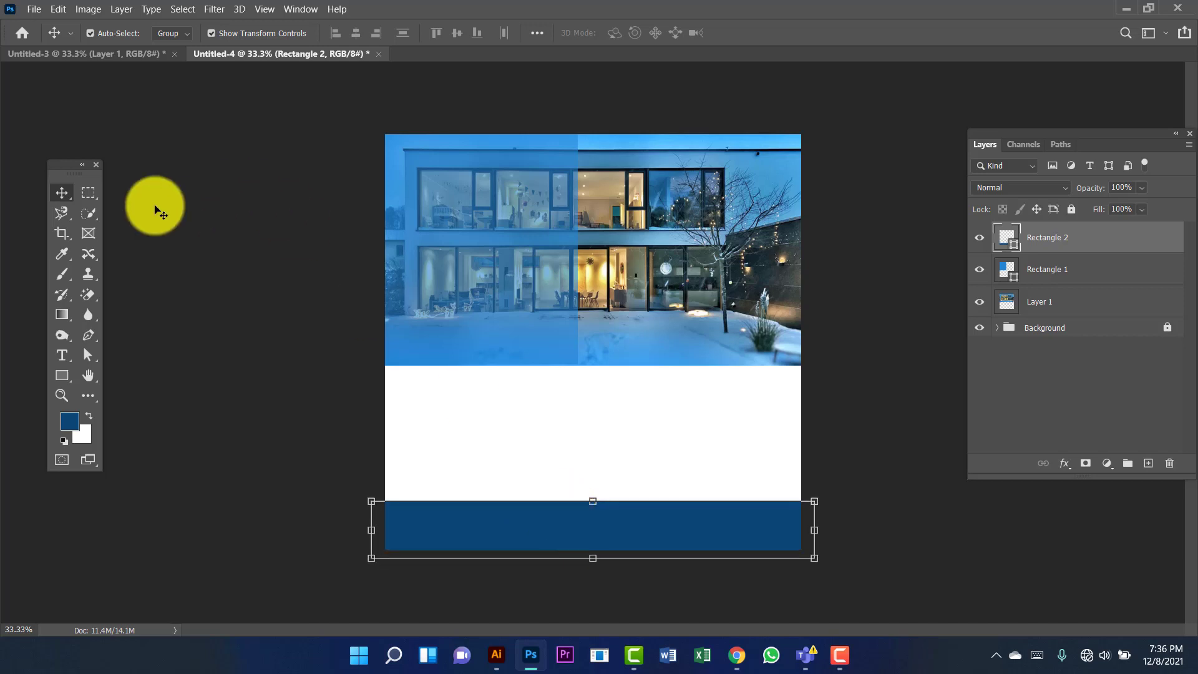
Step: Check the bottom bar's dark blue fill in the Color Picker and accept it as it is
left_click(61, 375)
left_click(175, 33)
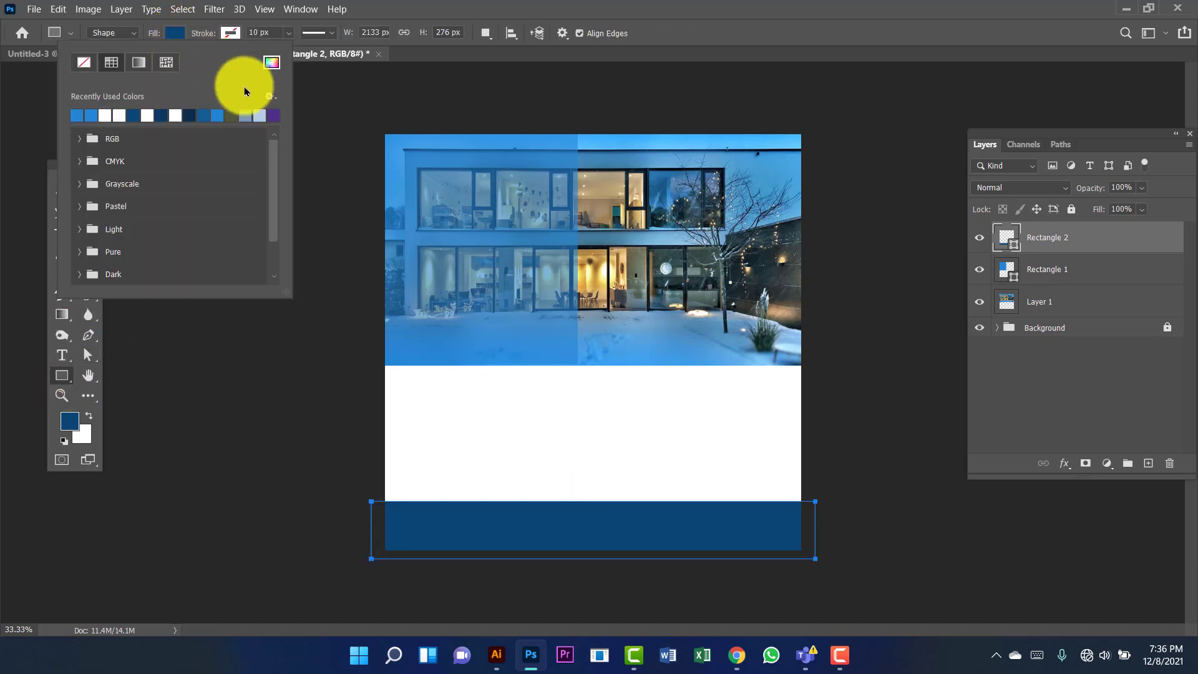
left_click(271, 61)
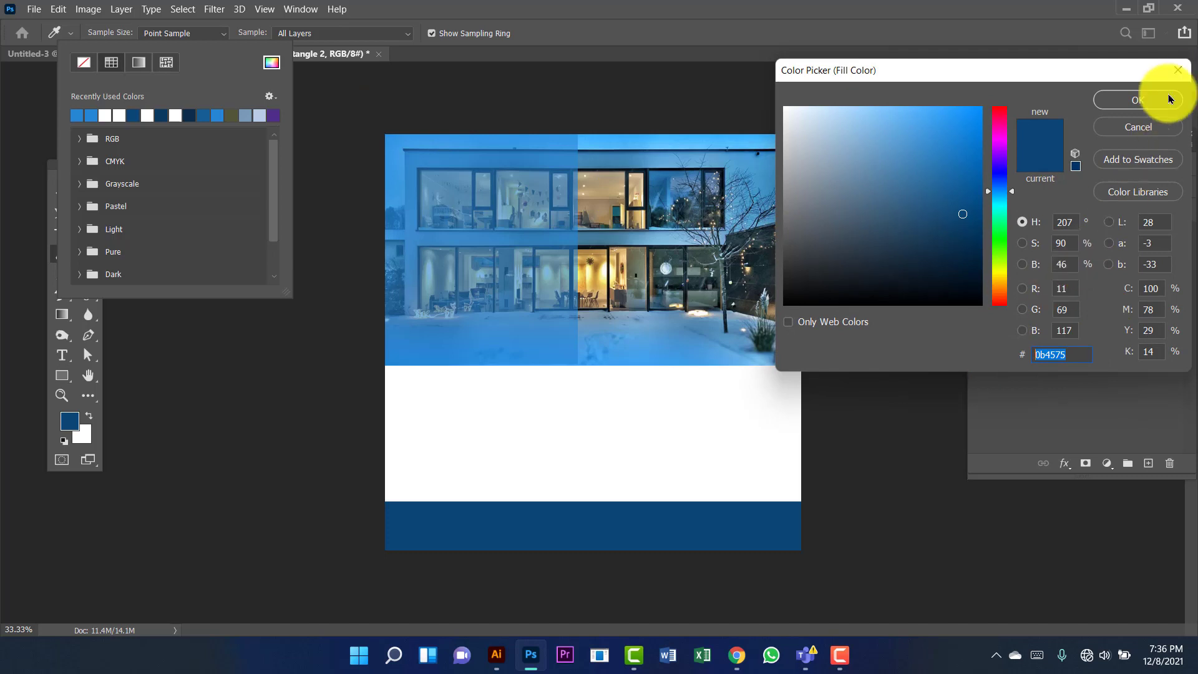
left_click(1148, 101)
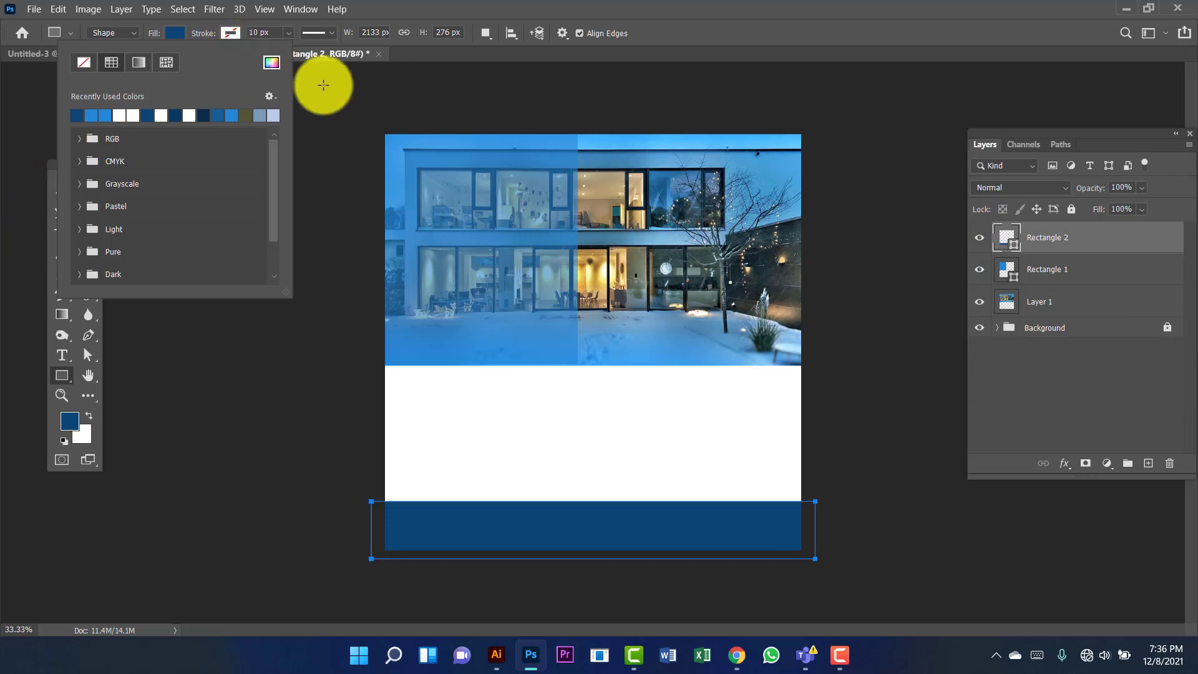
left_click(499, 62)
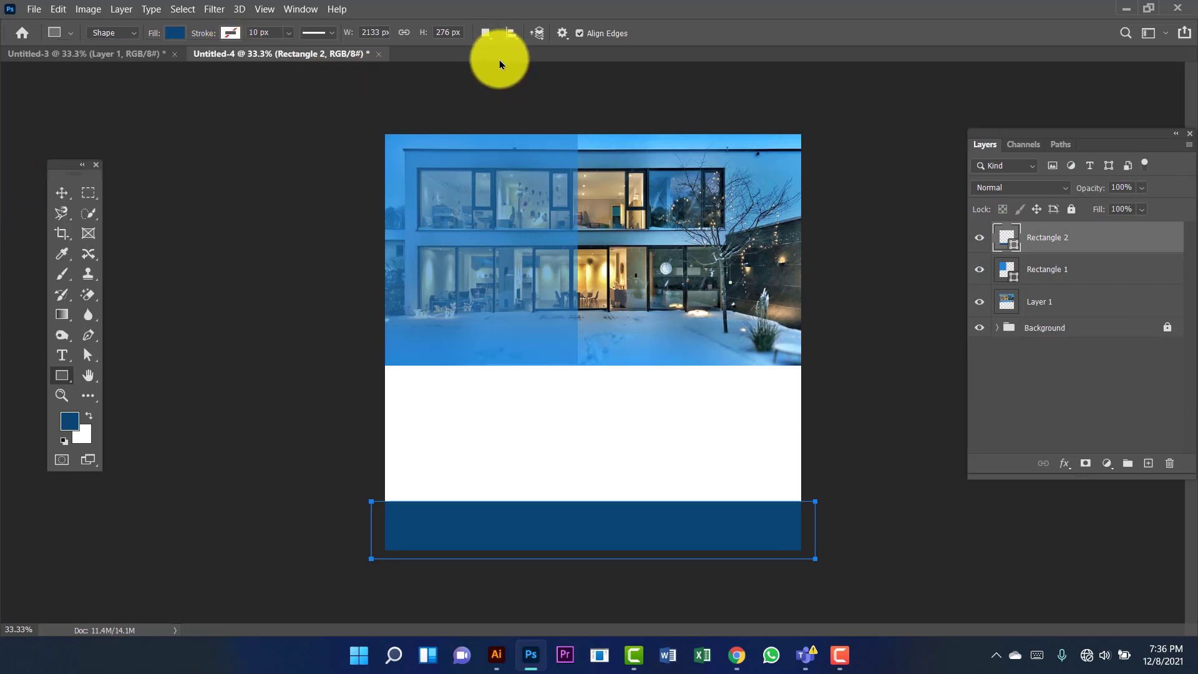
Step: Shift the dark blue bottom bar slightly down along the lower edge of the canvas and deselect it
left_click(62, 192)
left_click(248, 188)
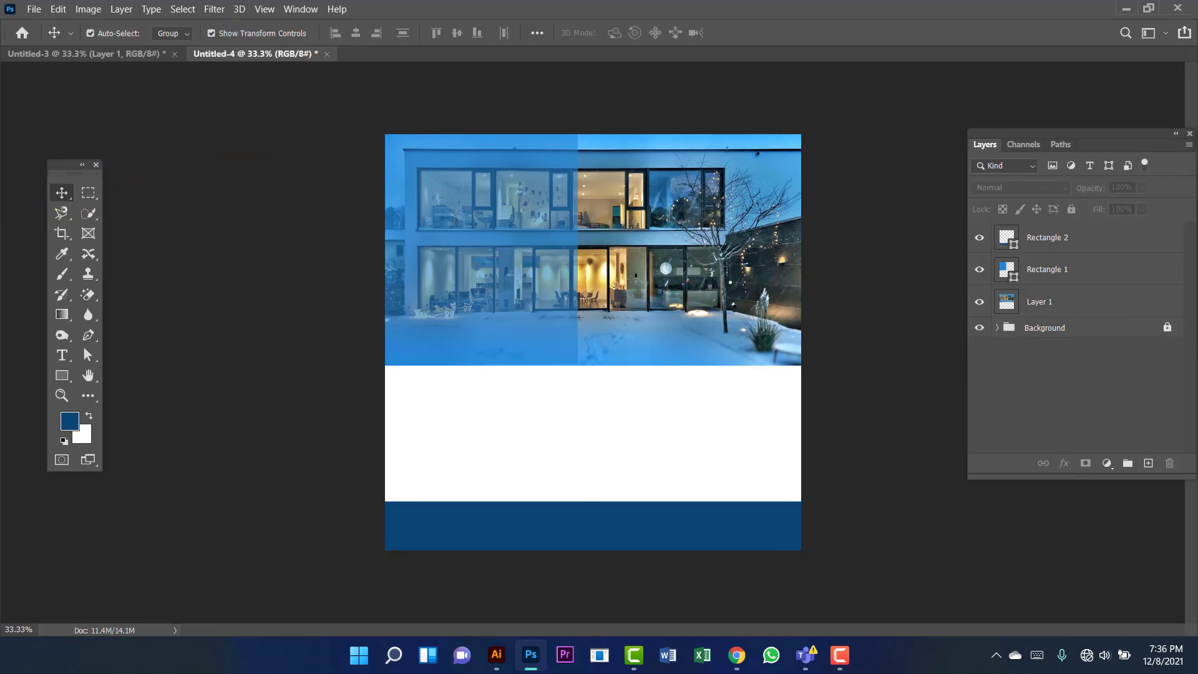
left_click(685, 545)
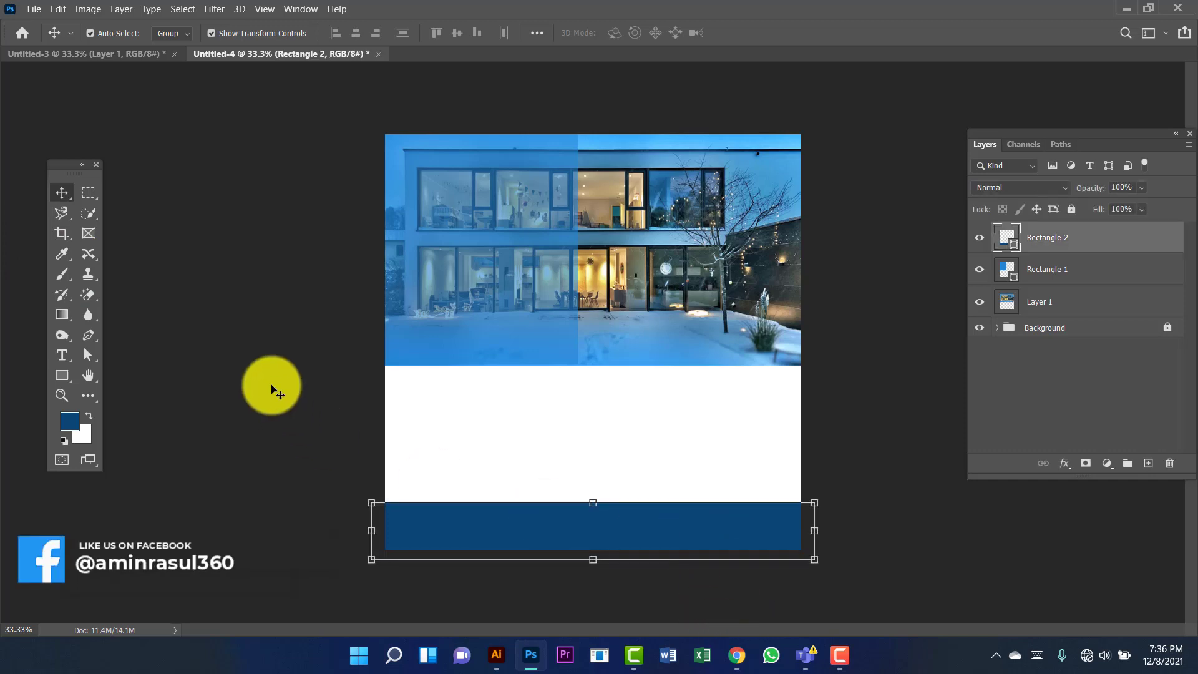
left_click(271, 390)
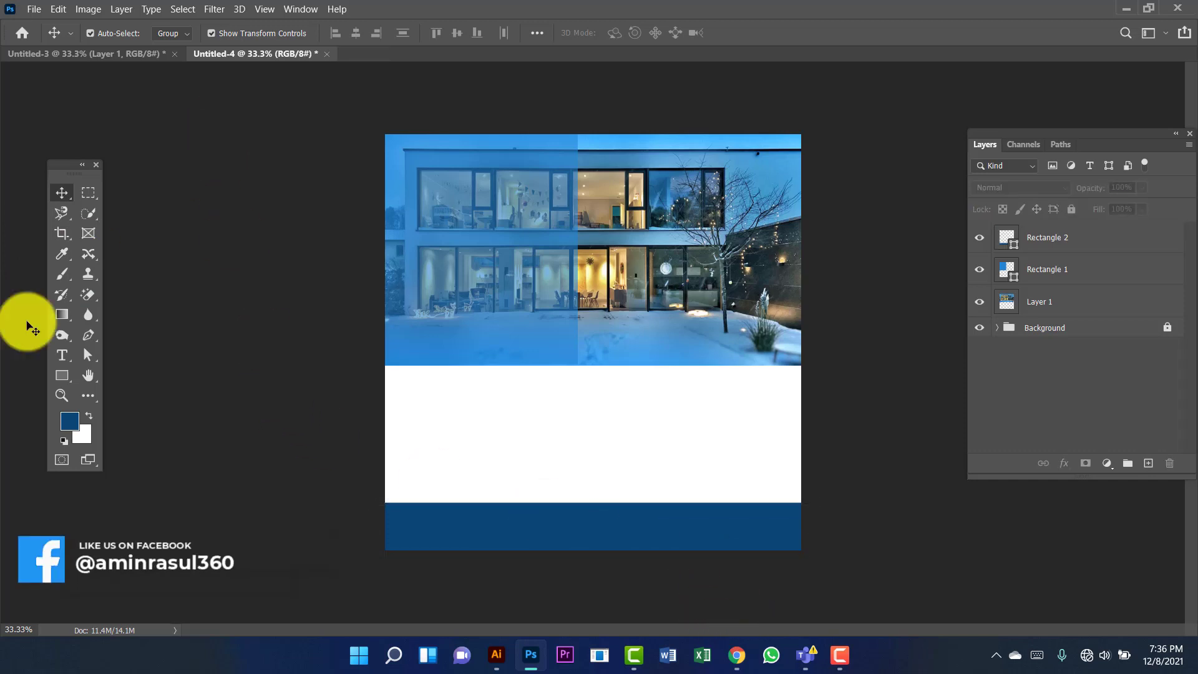
Step: Draw a dark blue rectangle about 1172 × 716 px over the right of the white area and put its layer directly below Layer 1
left_click(62, 375)
left_click(120, 376)
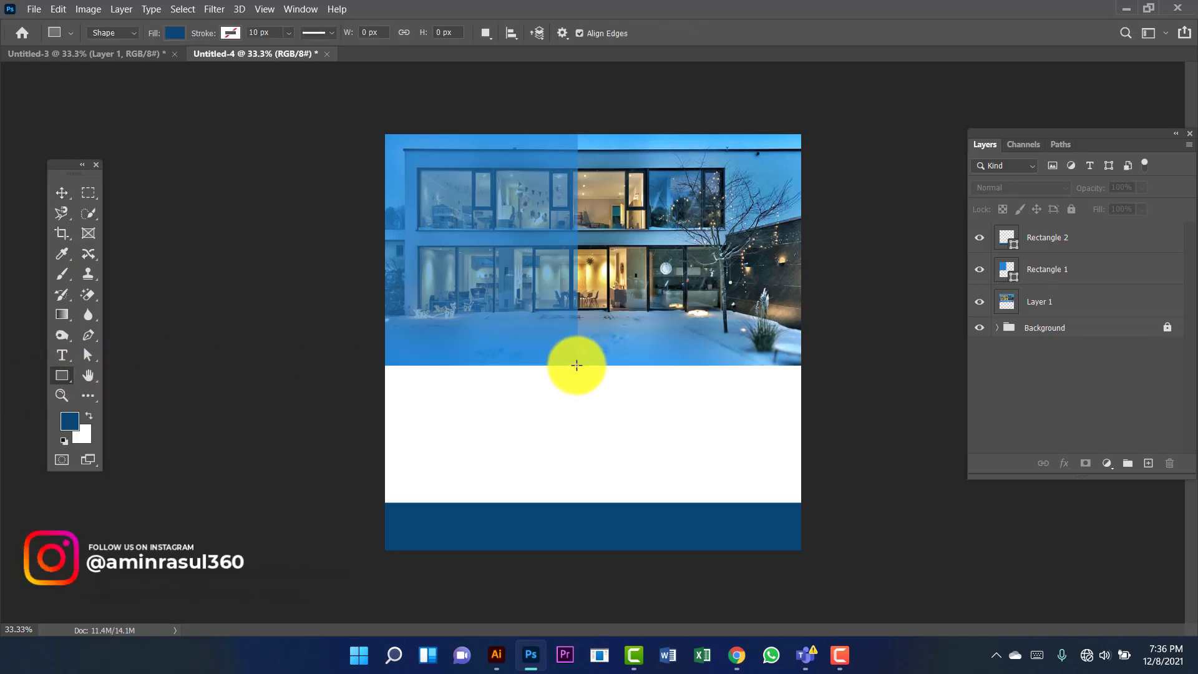
left_click_drag(577, 365, 820, 513)
left_click(991, 81)
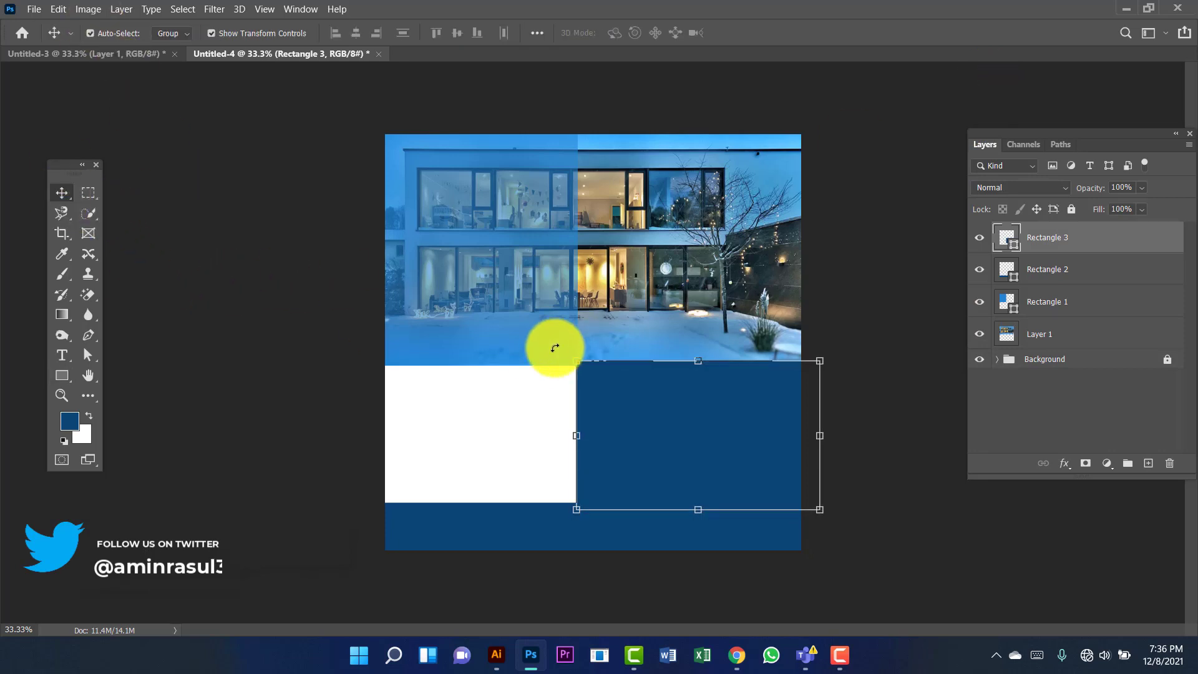
left_click_drag(1132, 241, 1127, 335)
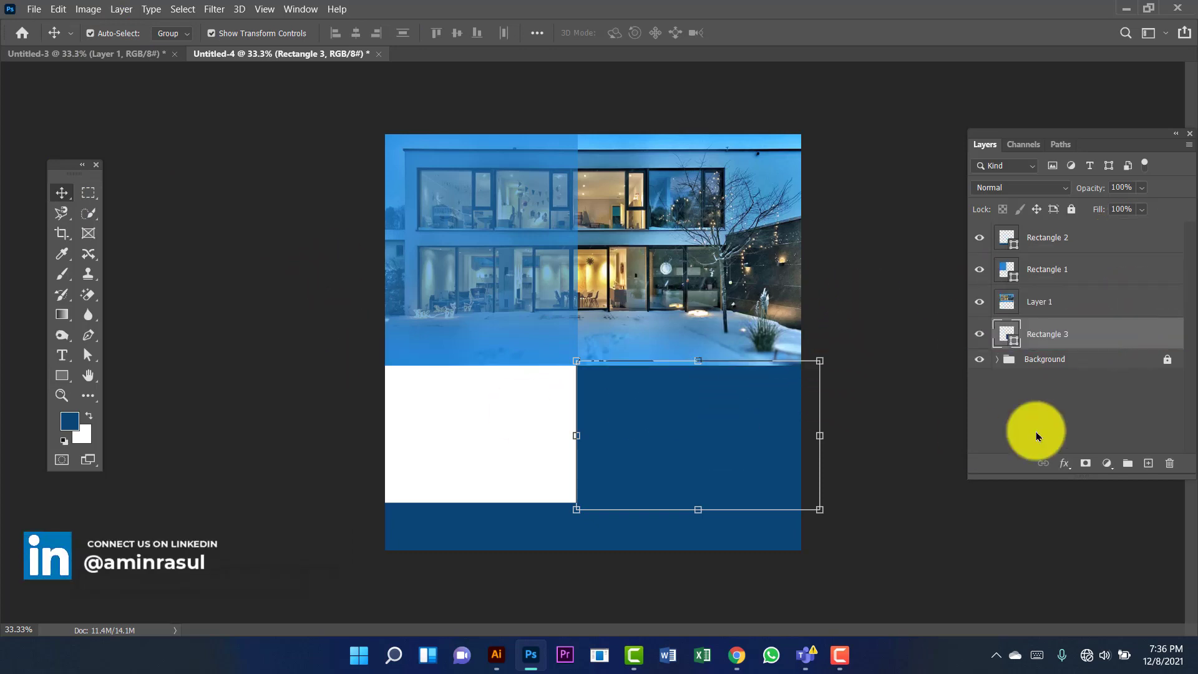
Step: Change the fill of the Rectangle 3 shape to the recently used light blue and deselect it
left_click(63, 375)
left_click(166, 32)
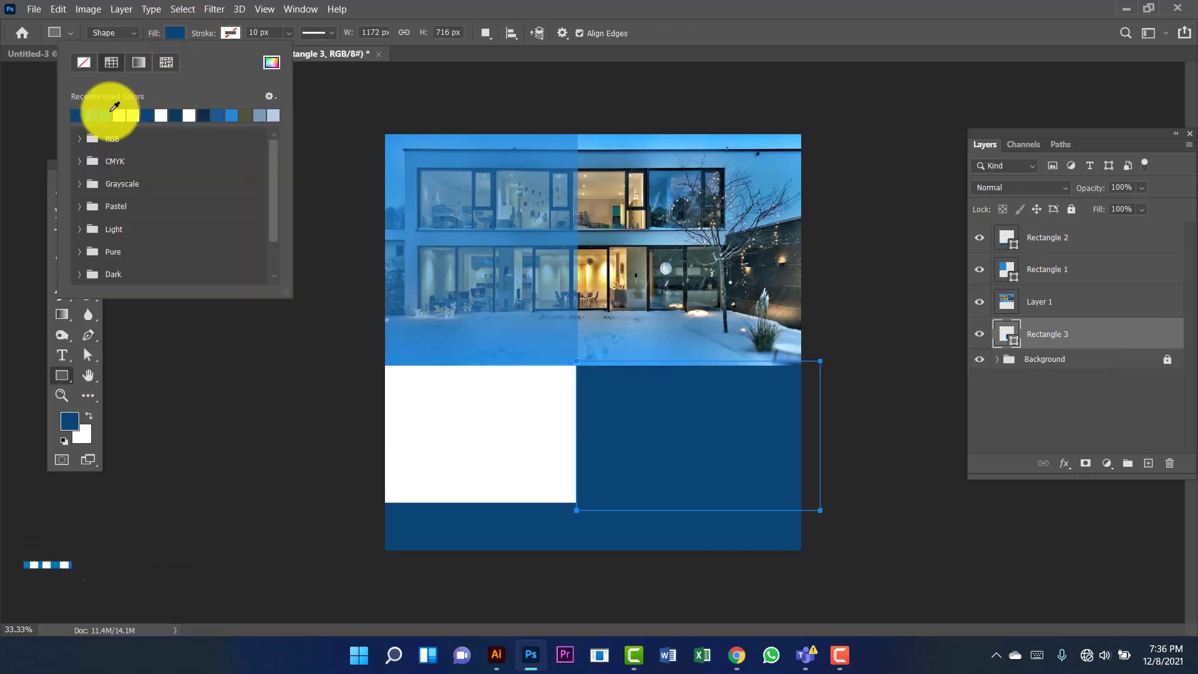
left_click(99, 112)
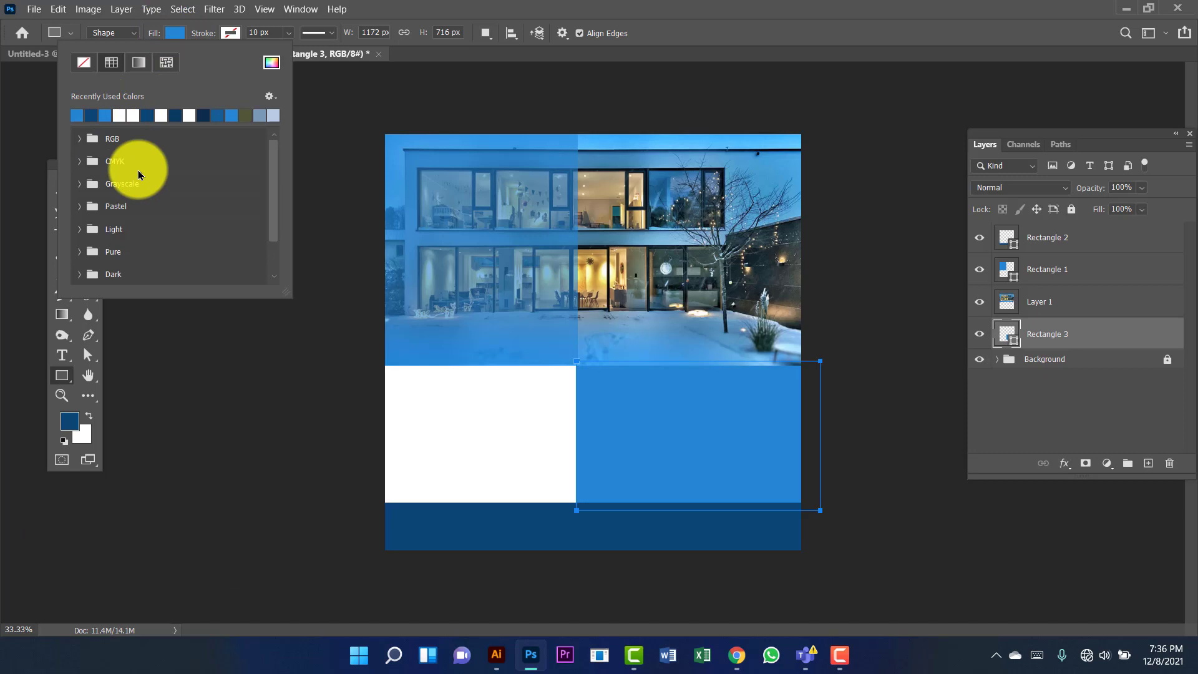
left_click(51, 181)
left_click(59, 190)
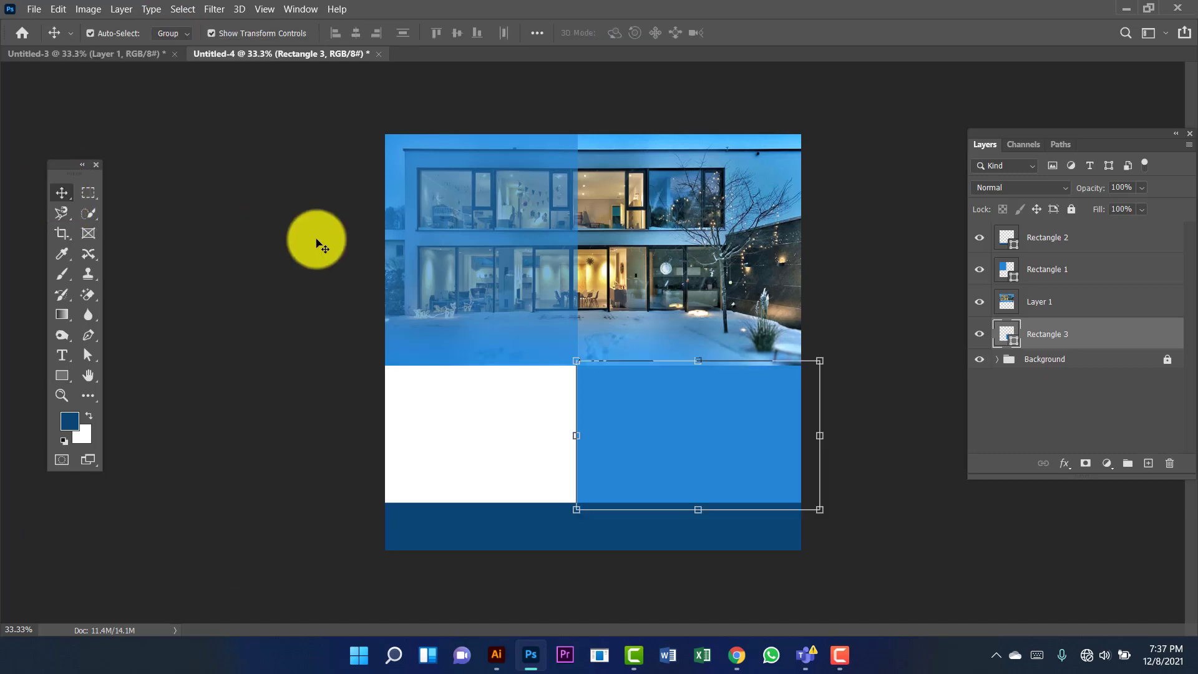
left_click(317, 242)
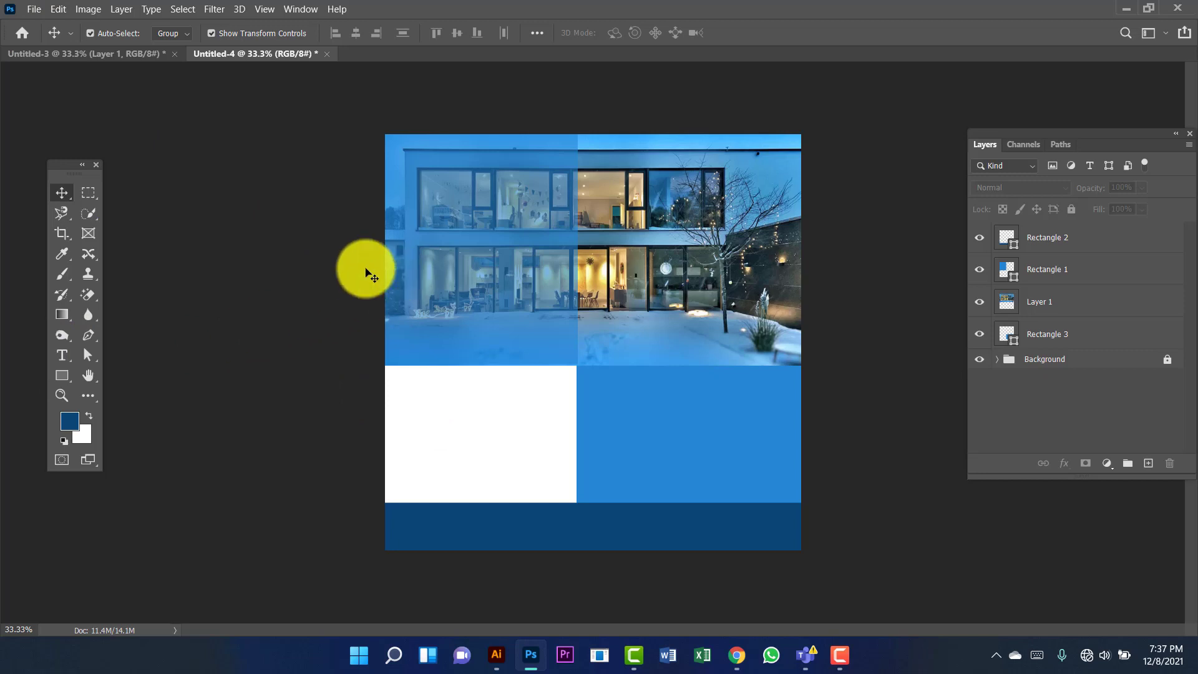
Step: Draw a dark blue rounded rectangle about 368 × 574 px with a 20 px radius in the left part of the white area
right_click(60, 375)
left_click(173, 388)
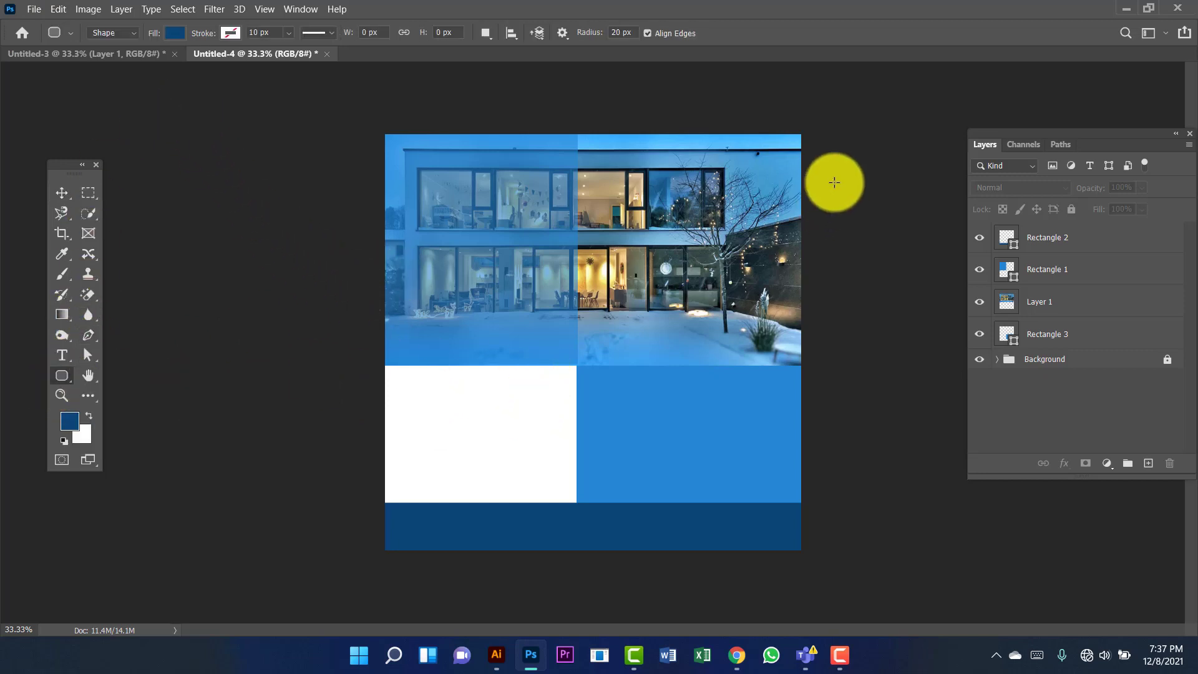
left_click(624, 35)
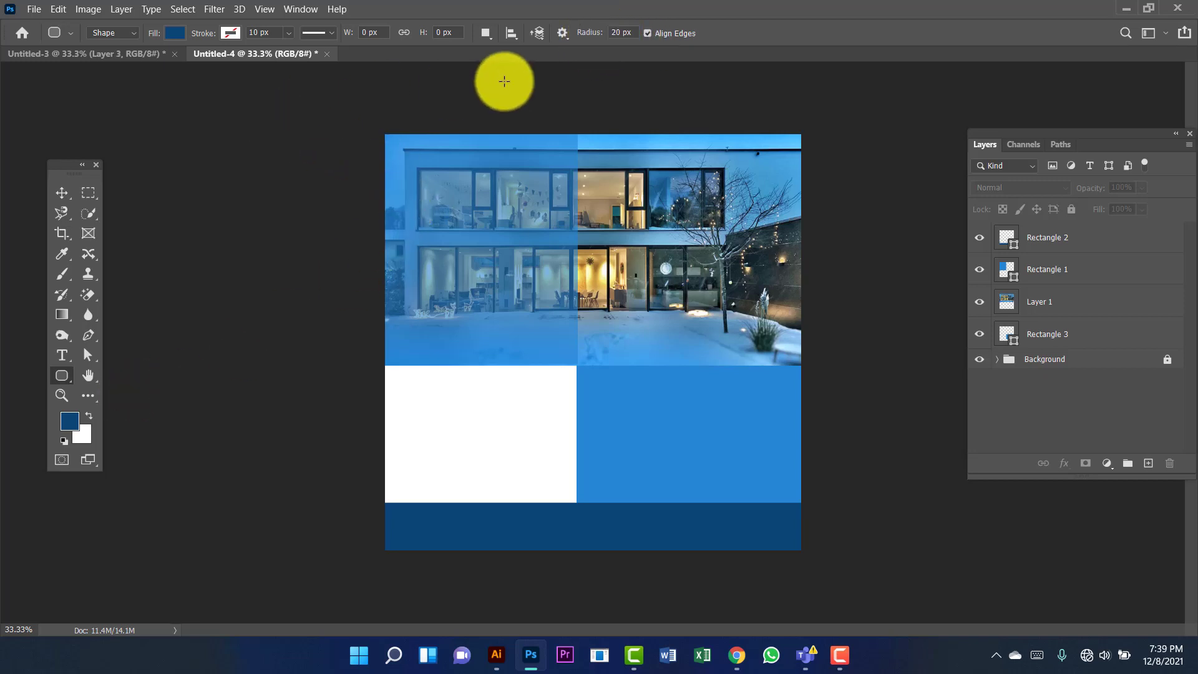
left_click(635, 36)
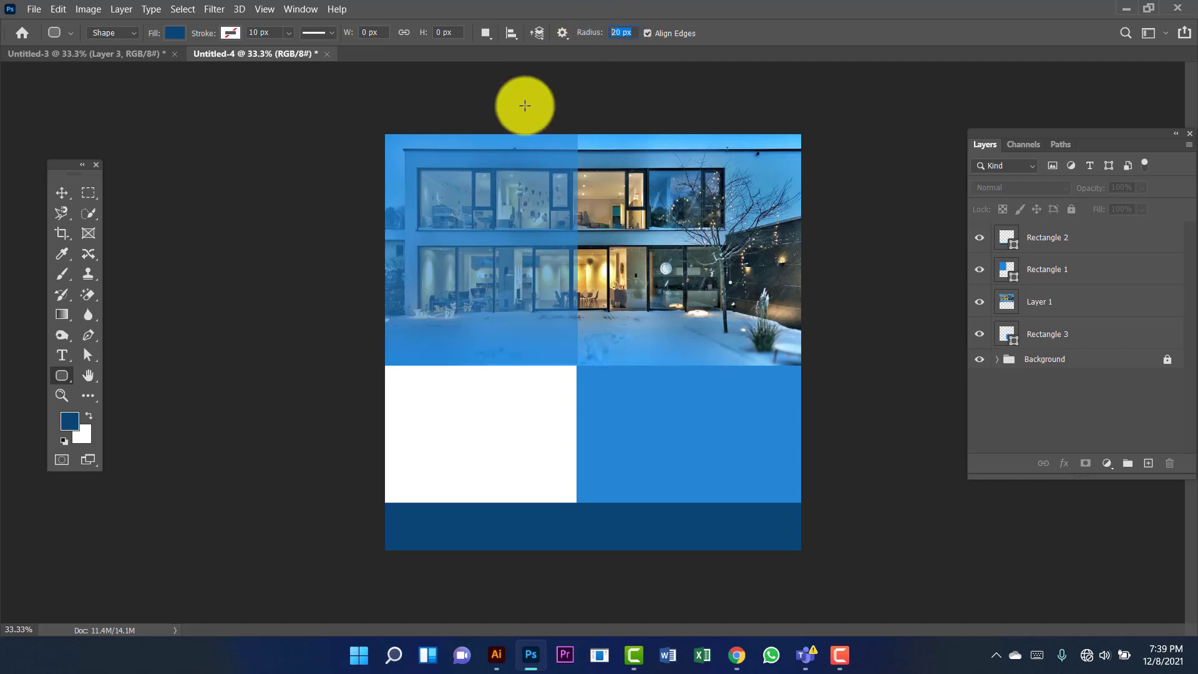
left_click_drag(394, 378, 467, 493)
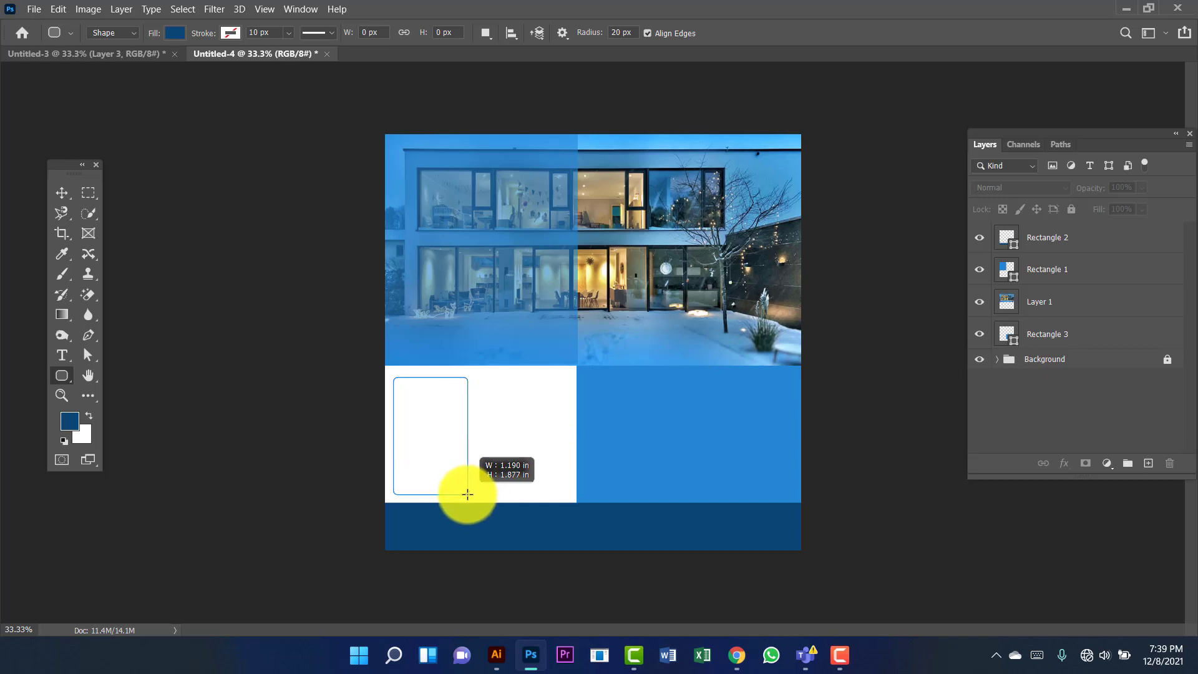
left_click_drag(467, 494, 470, 497)
left_click(994, 76)
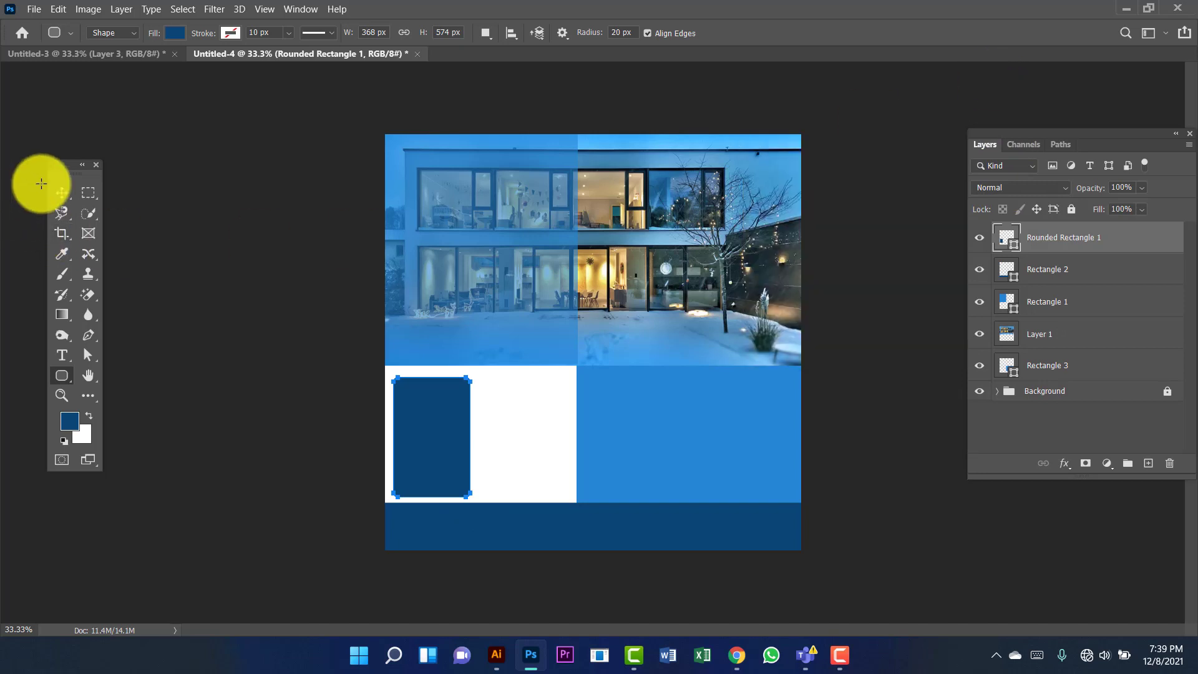
left_click(61, 192)
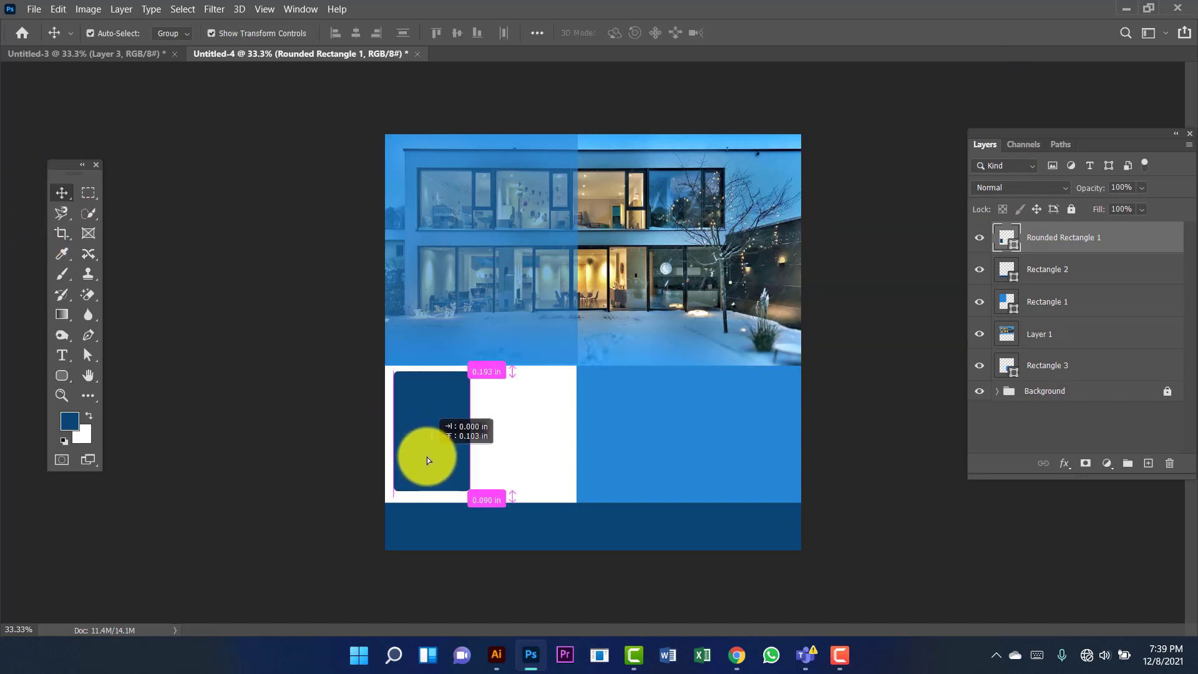
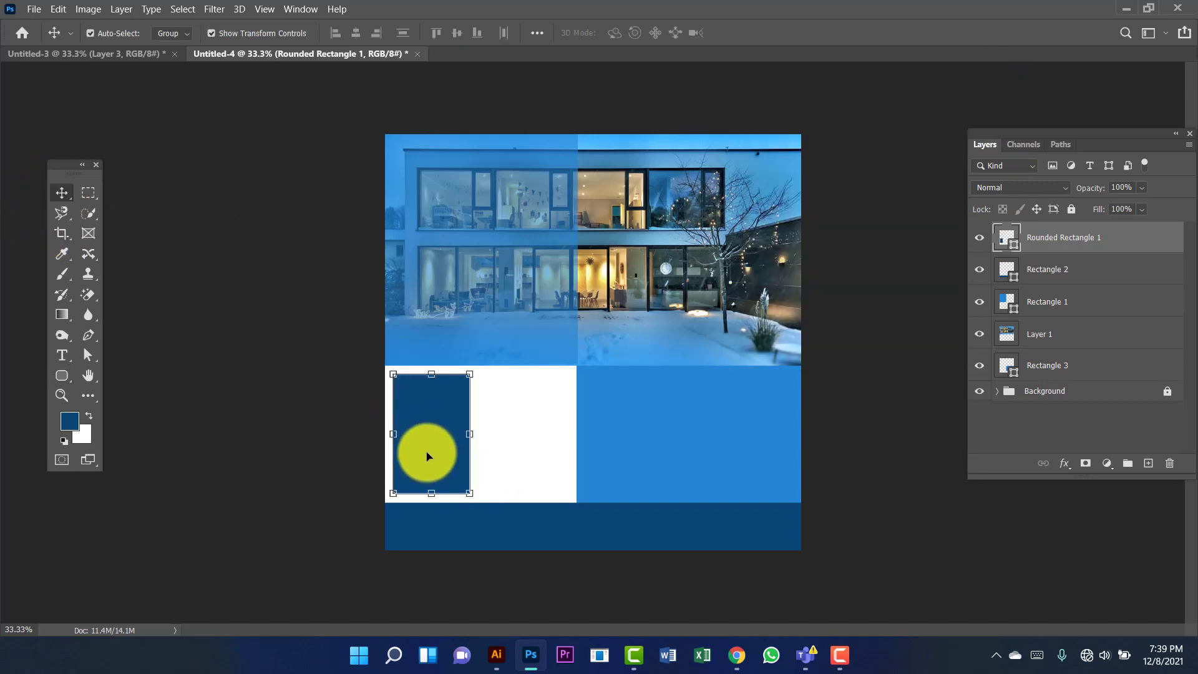
Step: Duplicate the dark blue rounded rectangle beside the original within the white area and deselect it
left_click_drag(434, 428, 521, 430)
left_click(855, 401)
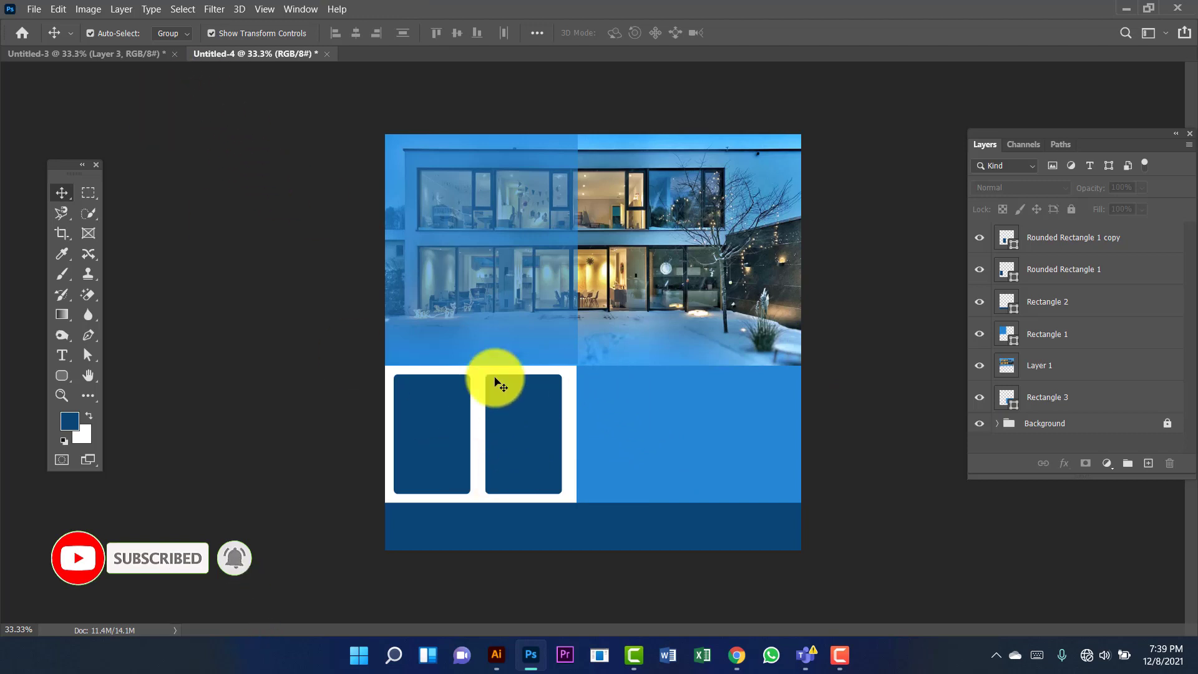
Step: Bring the living room photo from Untitled-3 into Untitled-4 and scale it to about 176% to cover the first rounded rectangle
left_click(149, 53)
left_click(621, 339)
left_click_drag(593, 335, 422, 425)
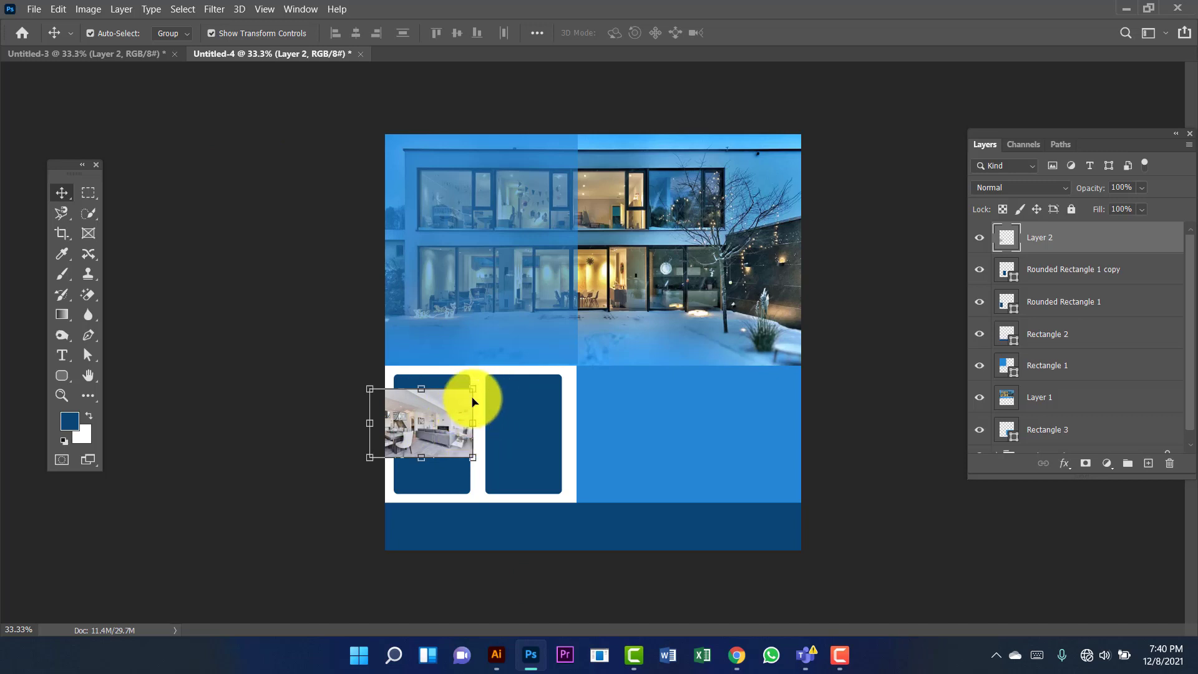
left_click_drag(475, 390, 507, 370)
left_click_drag(367, 466, 332, 493)
left_click_drag(453, 457, 452, 461)
left_click_drag(503, 375, 482, 397)
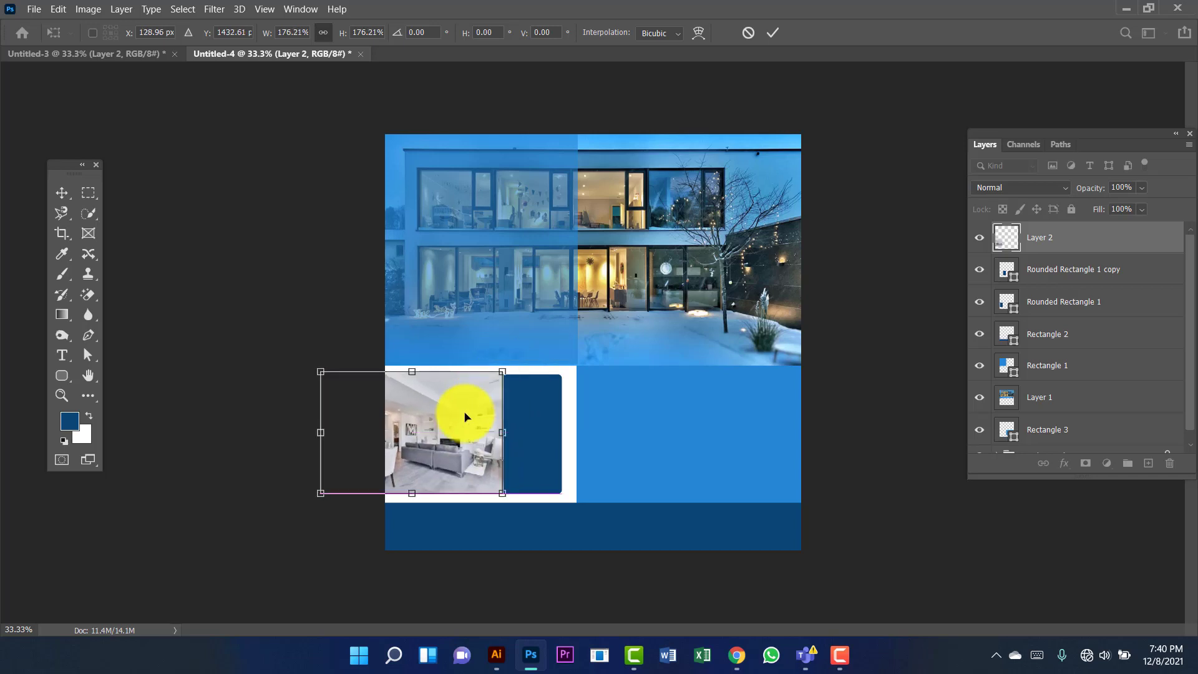
Step: Place the Rounded Rectangle 1 layer directly below Layer 2 and clip the living room photo to it with a clipping mask
left_click(1105, 268)
left_click(1091, 268)
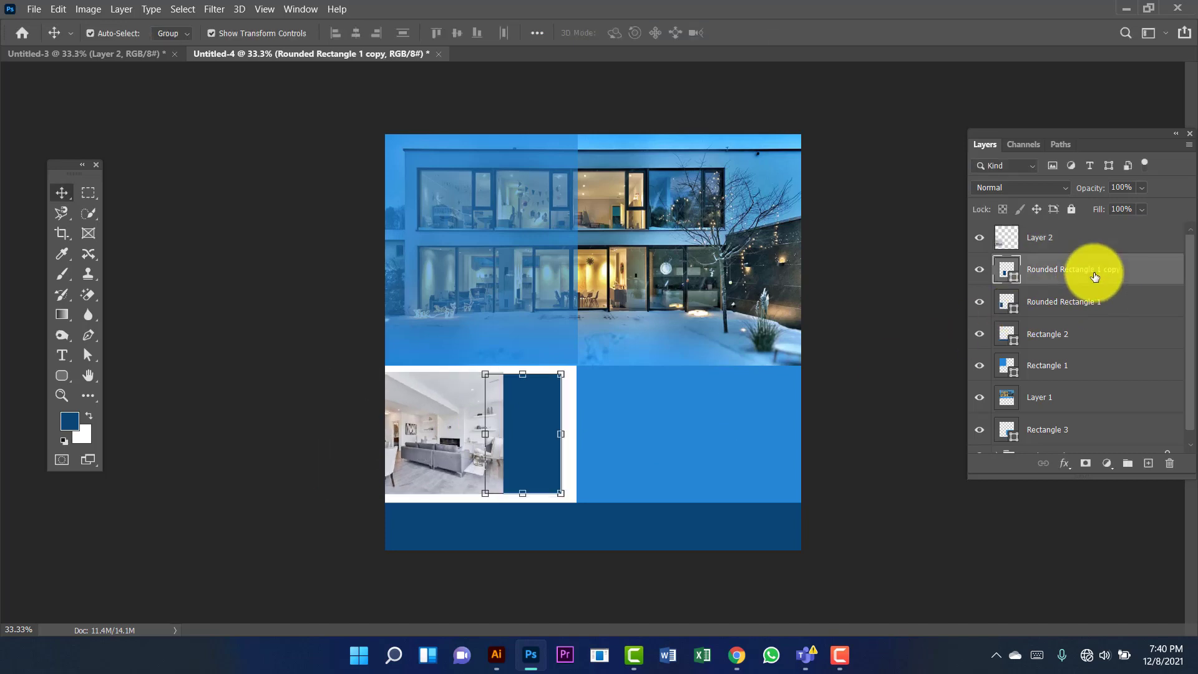
left_click(1096, 313)
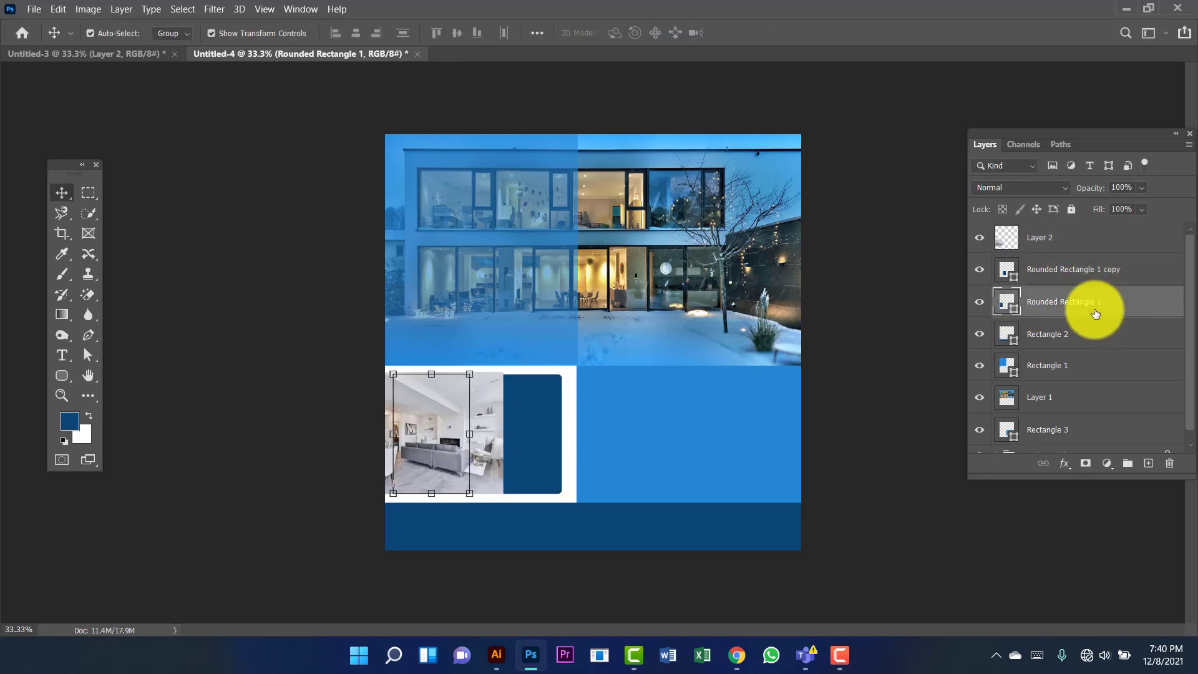
left_click_drag(1106, 310, 1084, 260)
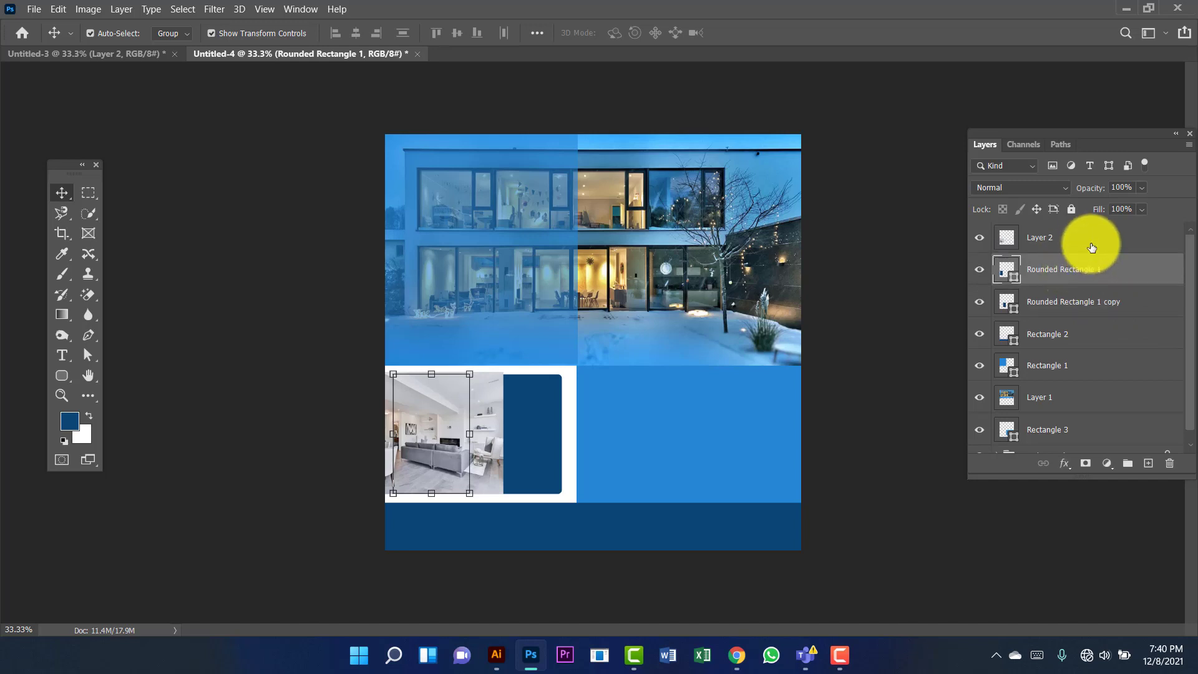
left_click(1092, 246)
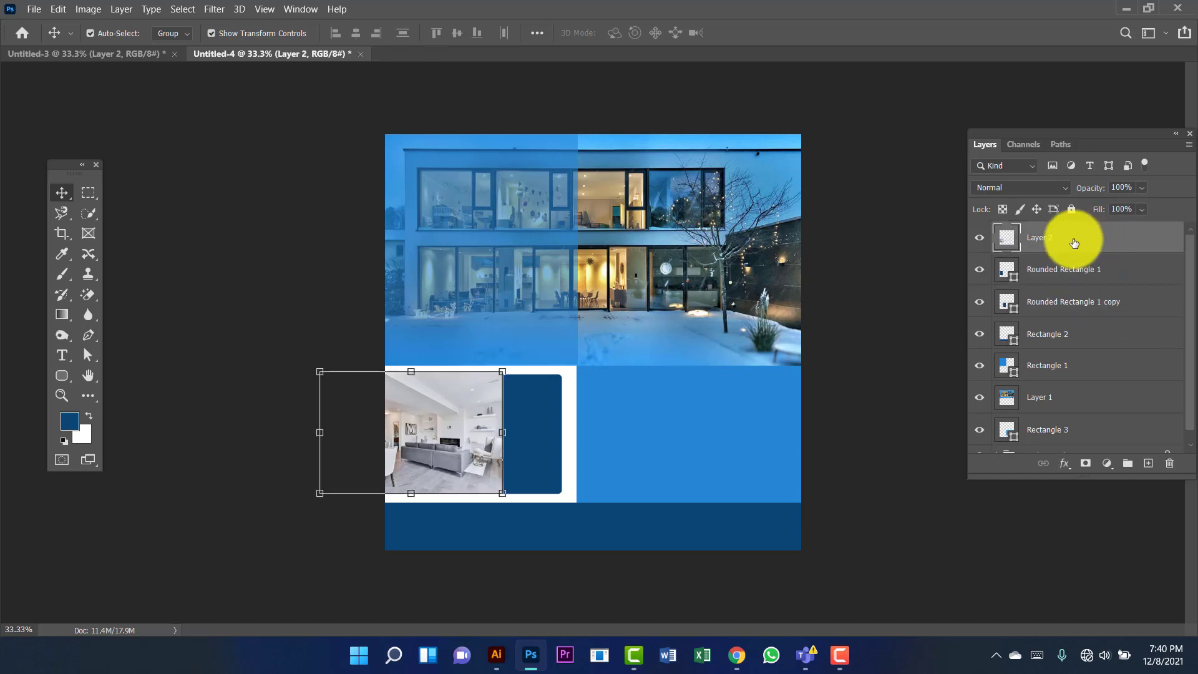
right_click(1136, 248)
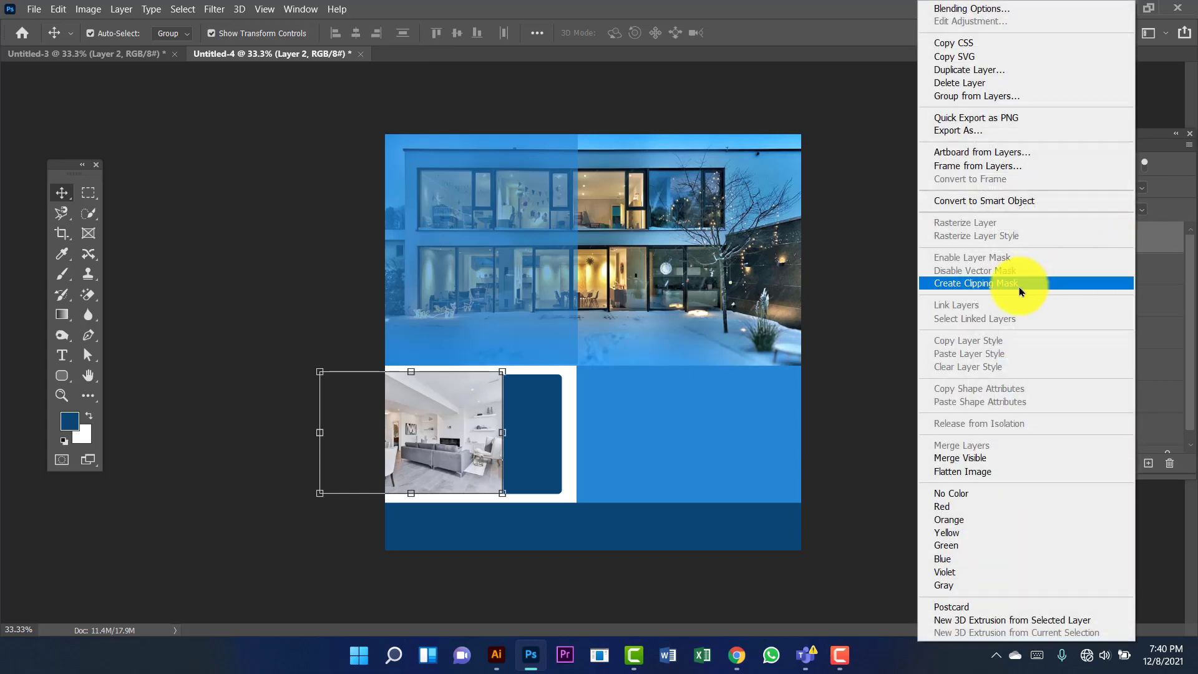
left_click(998, 283)
left_click(869, 275)
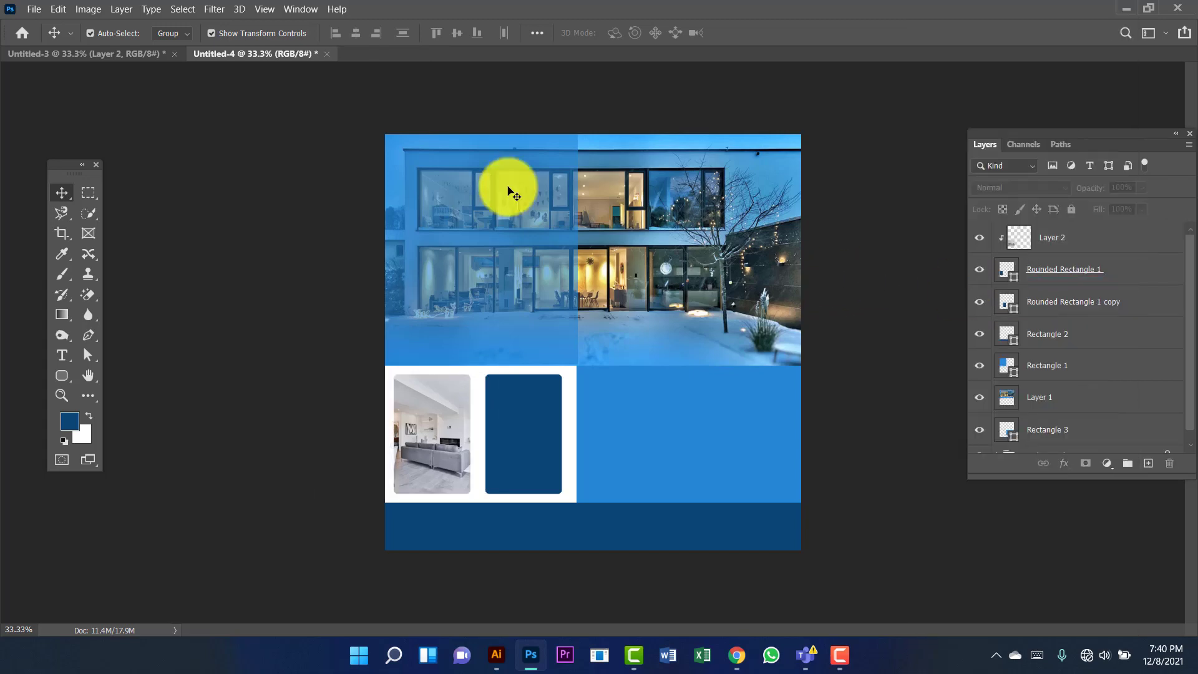
Step: Bring the bedroom photo from Untitled-3 into Untitled-4 and scale it to about 183% over the second rounded rectangle
left_click(125, 54)
left_click_drag(531, 286, 530, 437)
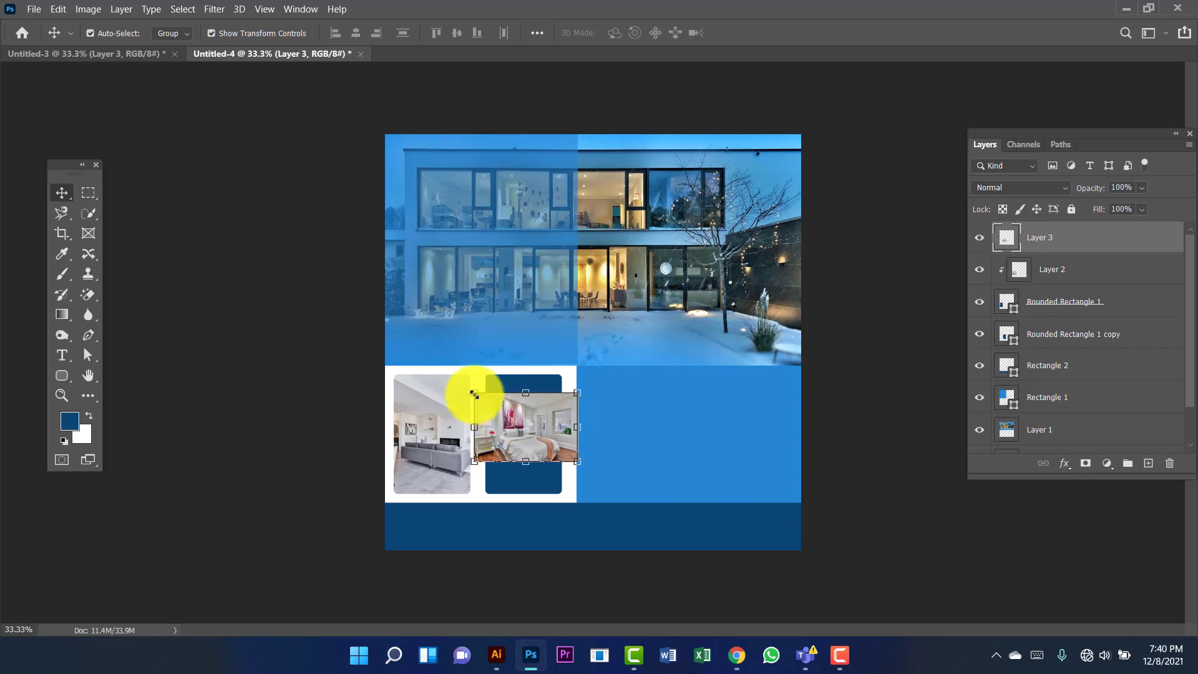
left_click_drag(475, 394, 396, 340)
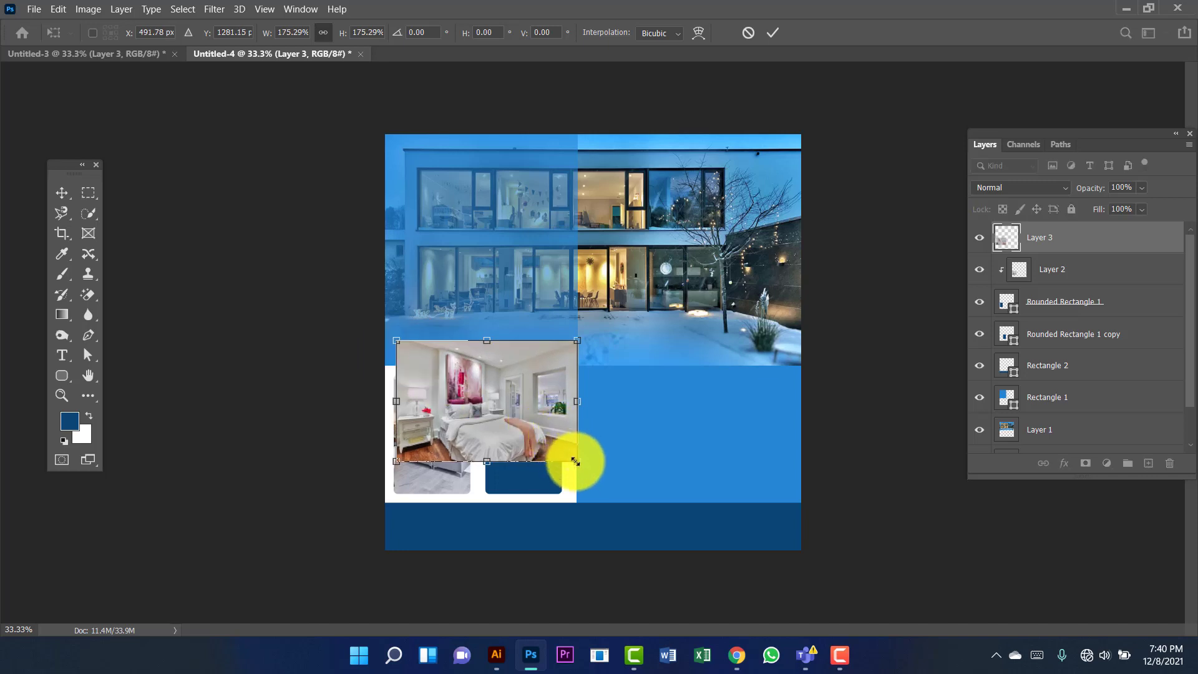
left_click_drag(578, 464, 554, 479)
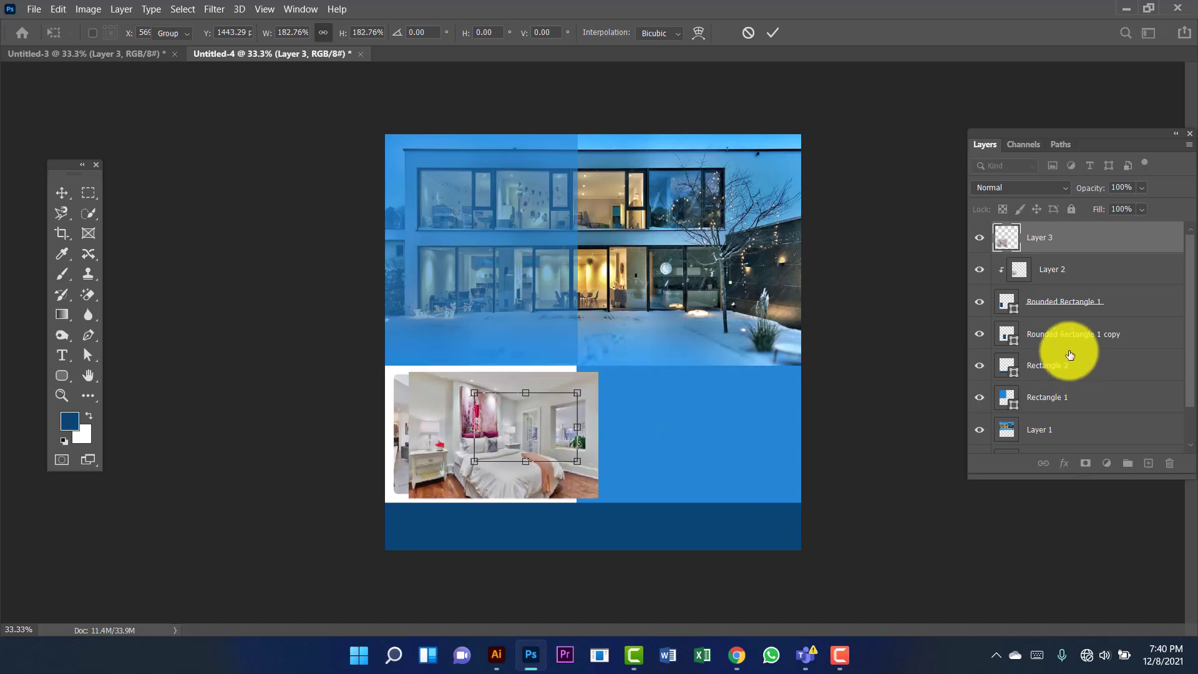
Step: Place the Rounded Rectangle 1 copy layer directly below Layer 3 and shrink the bedroom photo slightly to fit the rectangle's height
left_click(1094, 338)
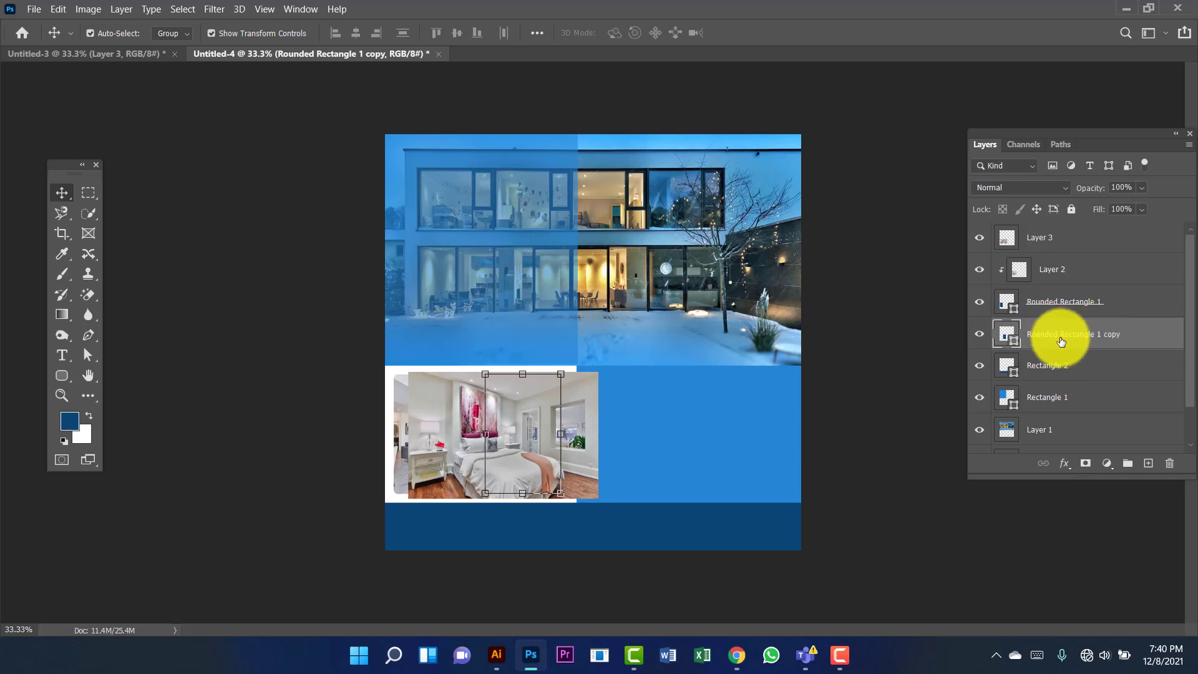
left_click_drag(1061, 342, 1044, 259)
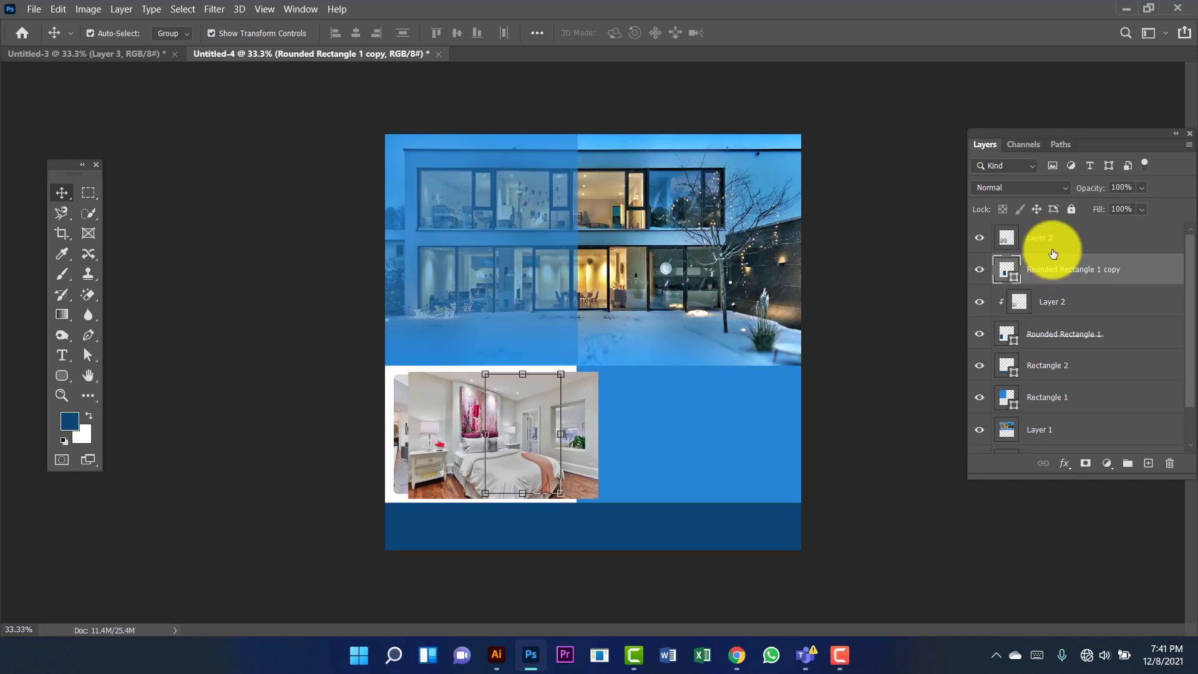
left_click(1076, 245)
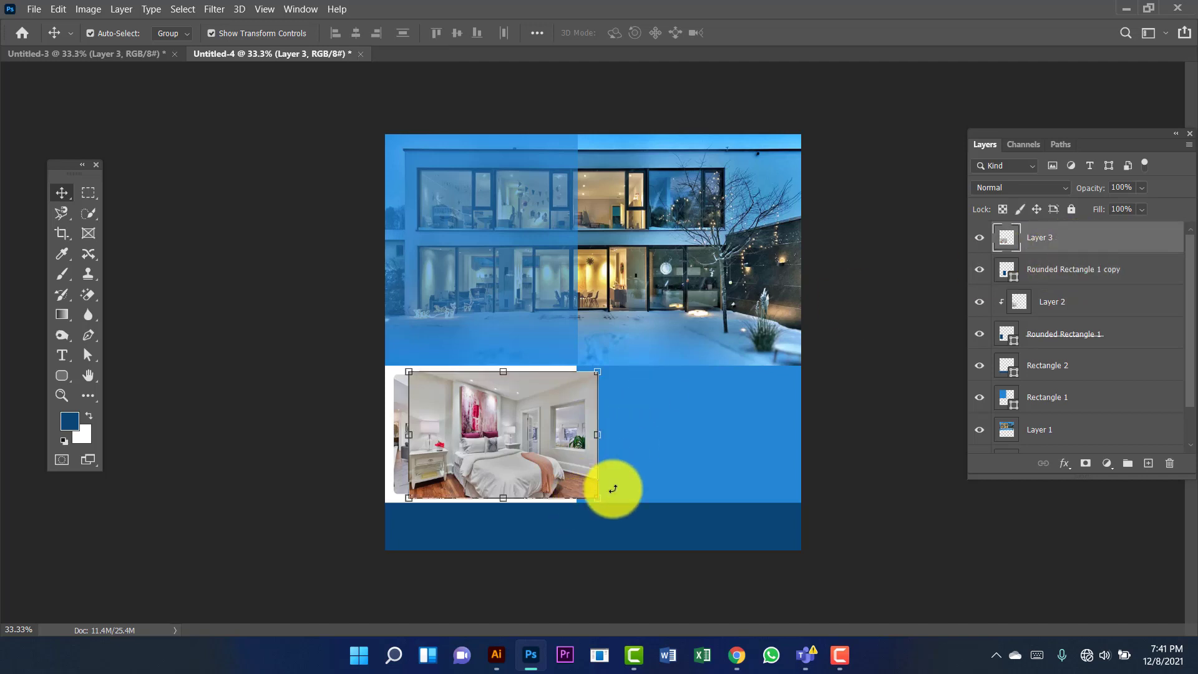
left_click_drag(605, 497, 582, 474)
key("Return")
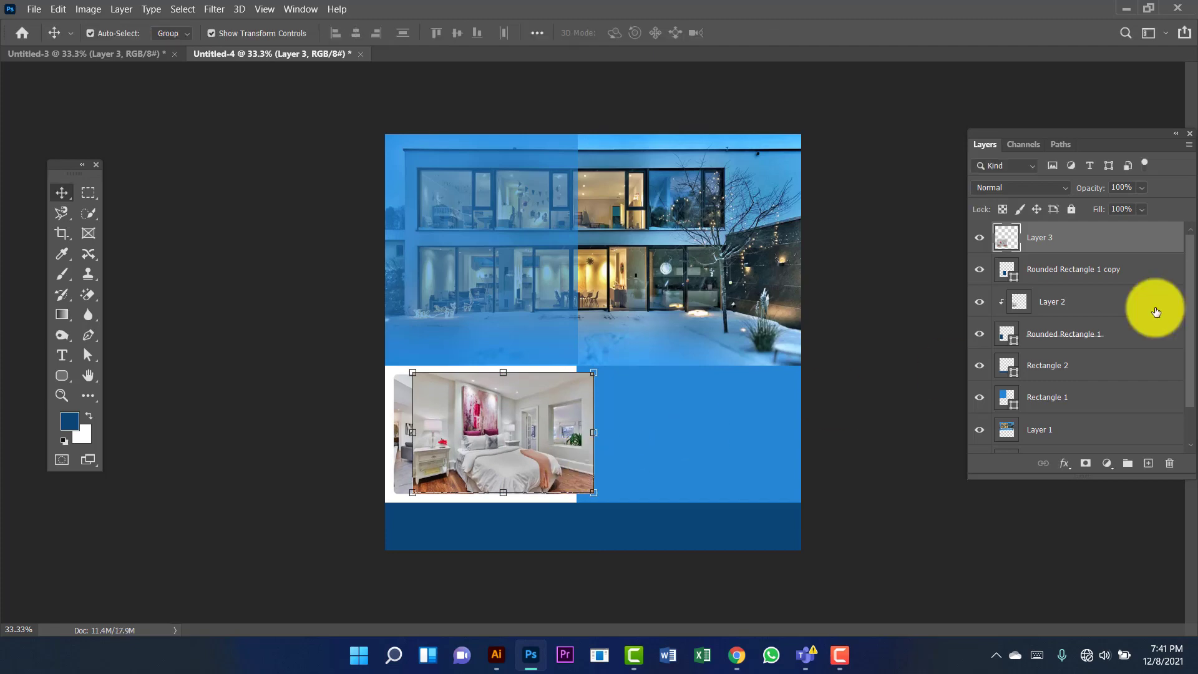
Step: Clip the bedroom photo to the Rounded Rectangle 1 copy shape with a clipping mask and deselect it
right_click(1121, 247)
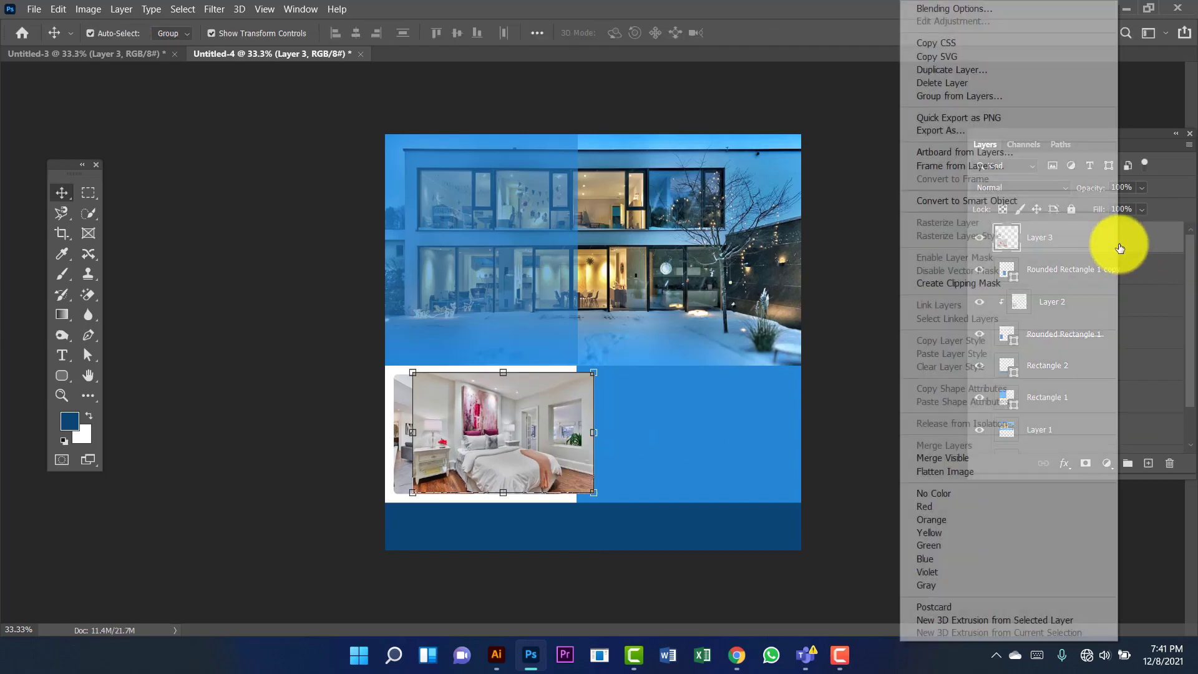
left_click(991, 287)
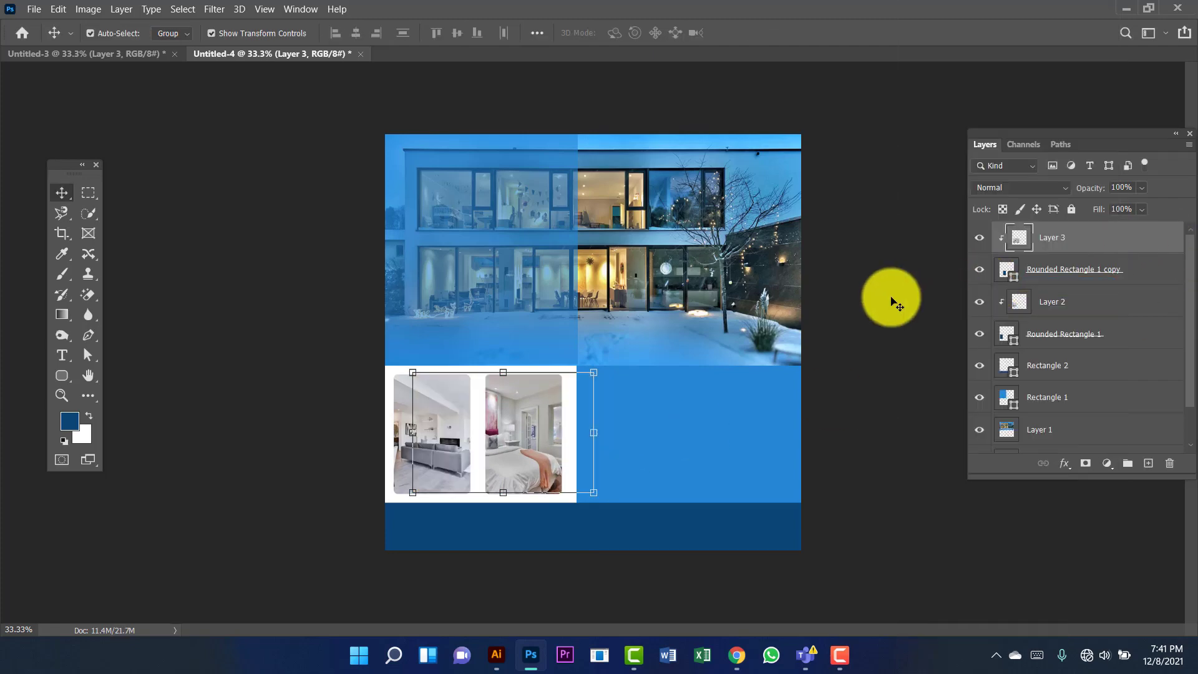
left_click(896, 303)
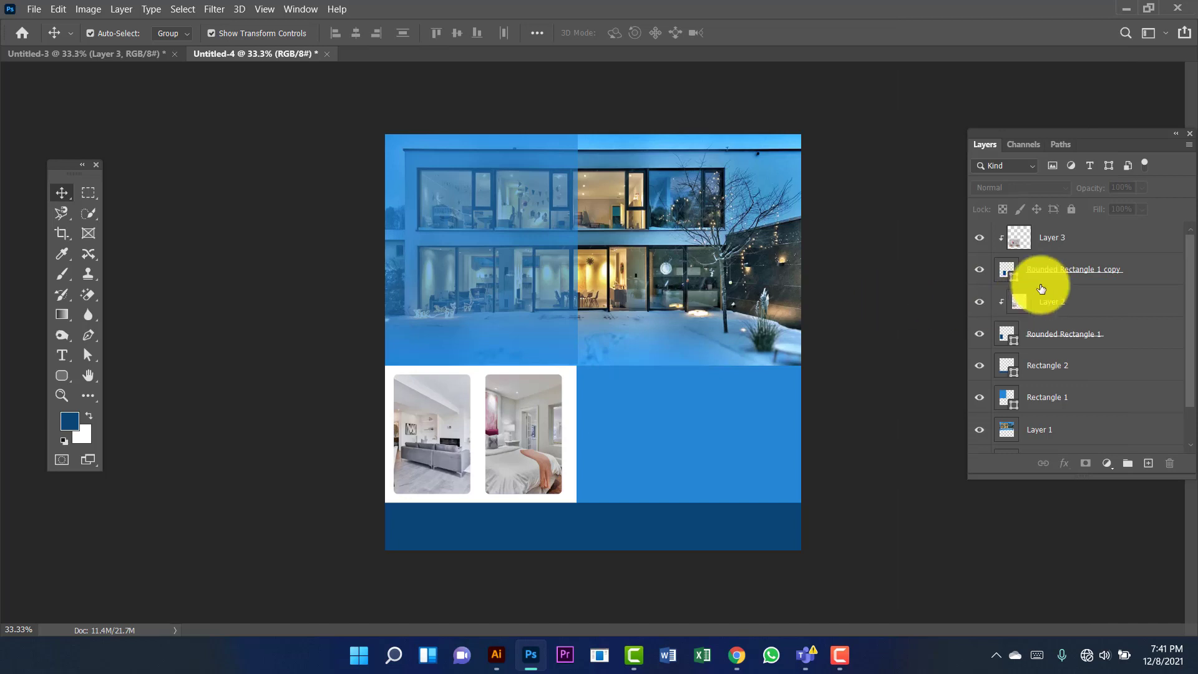
Step: Group all layers from Rectangle 3 up to Layer 3, leaving out the Background group
scroll(1074, 306, "down", 2)
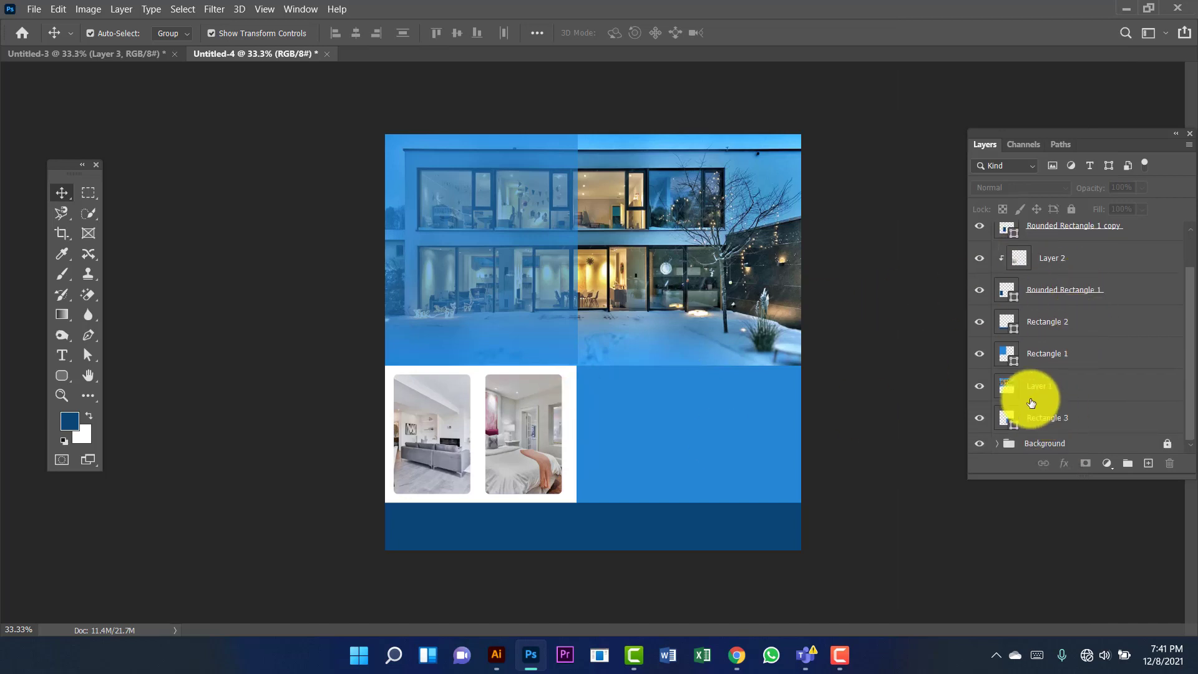
left_click(1079, 421)
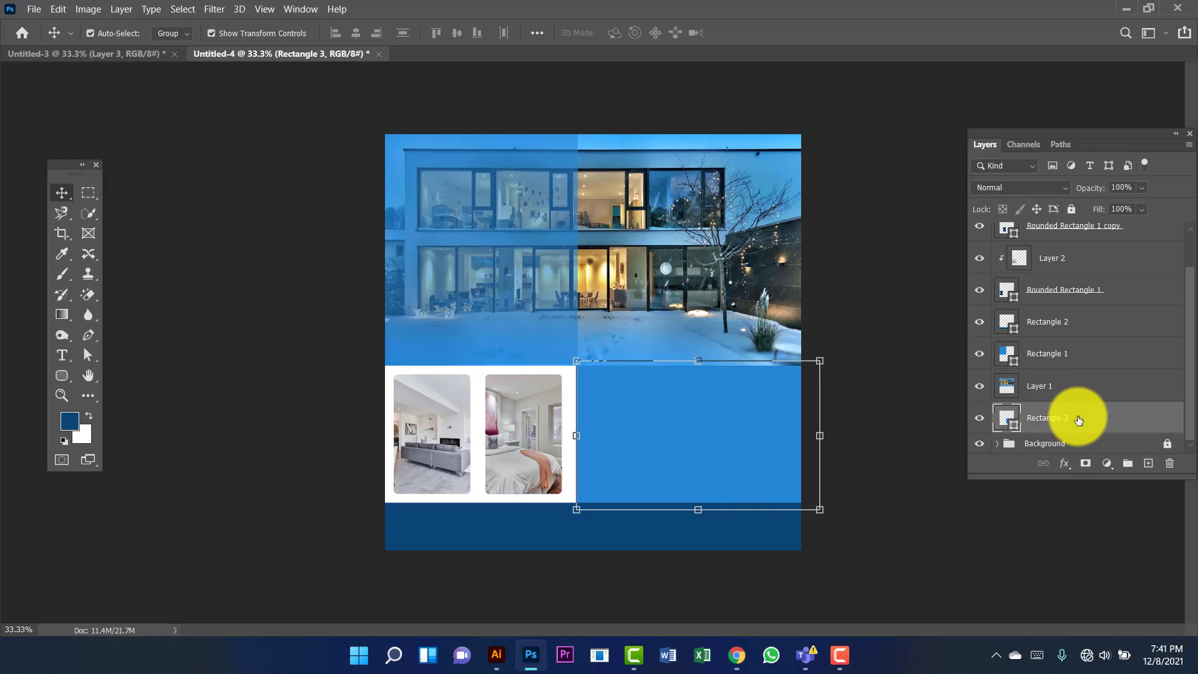
scroll(1092, 337, "up", 2)
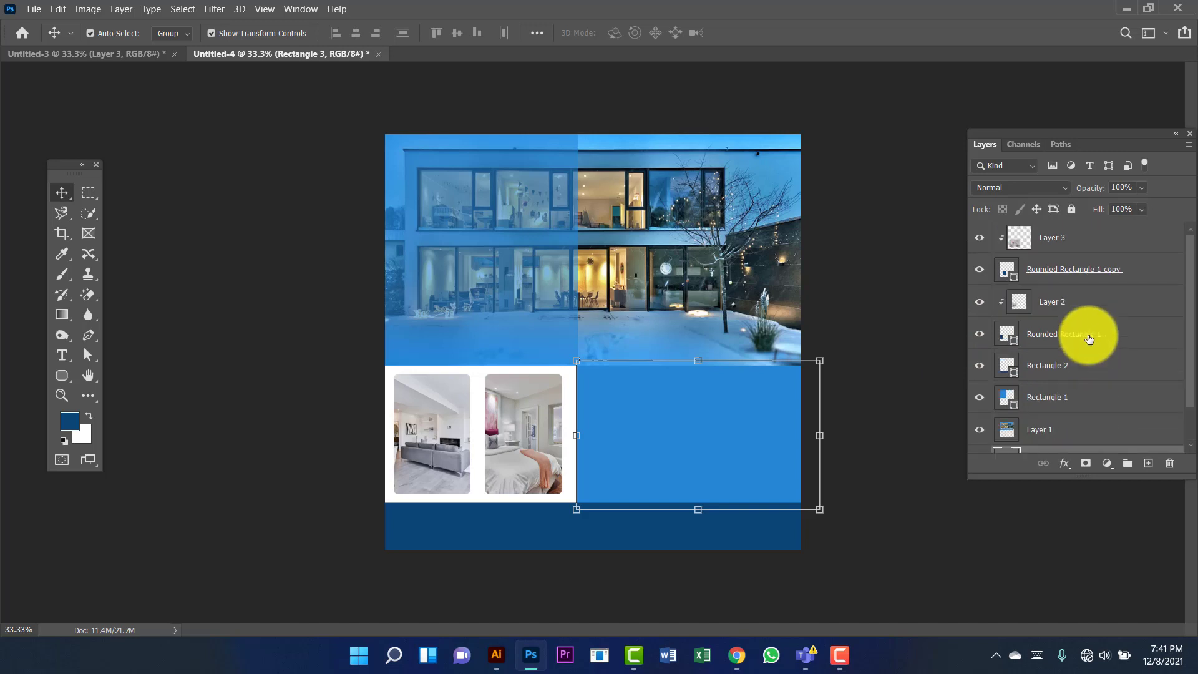
left_click(1098, 248, "shift")
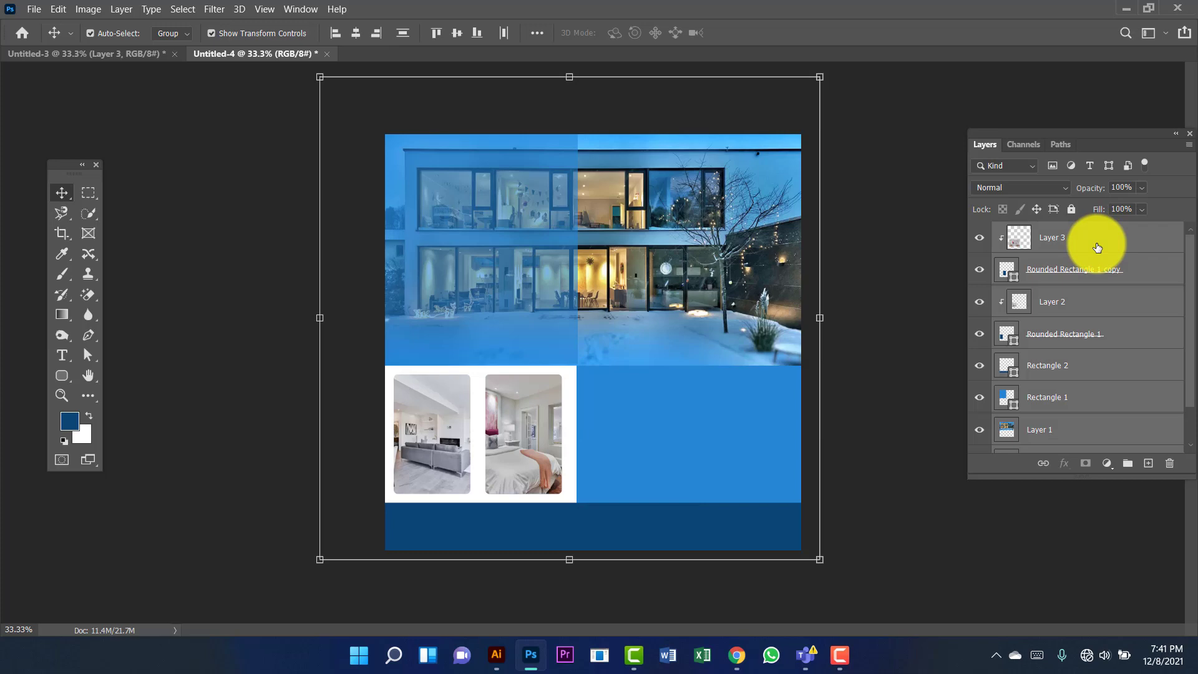
key("ctrl+g")
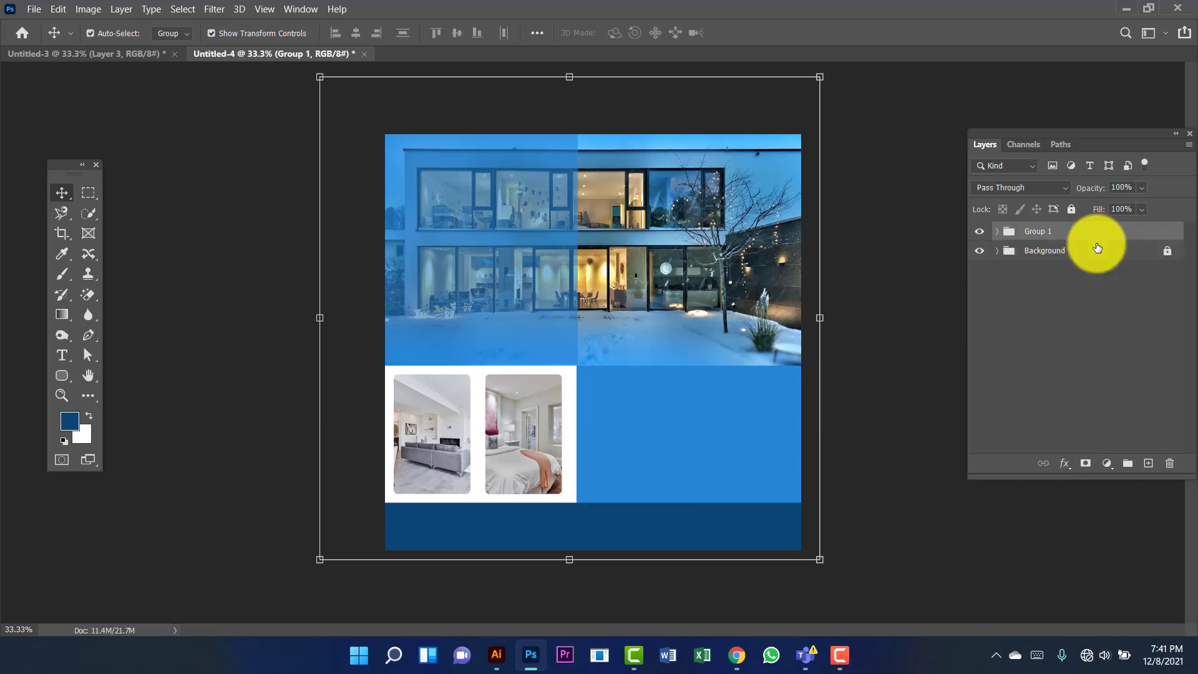
Step: Rename the new layer group as Design and lock it completely
double_click(1046, 240)
type("Design")
key("Return")
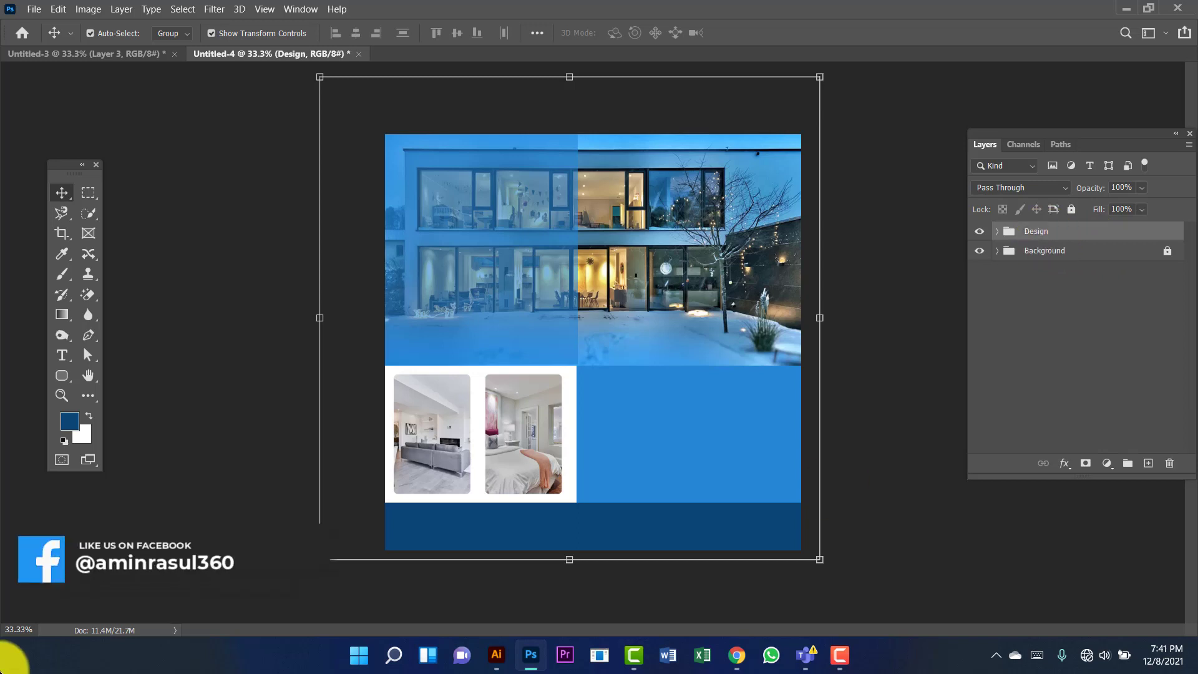
left_click(1073, 210)
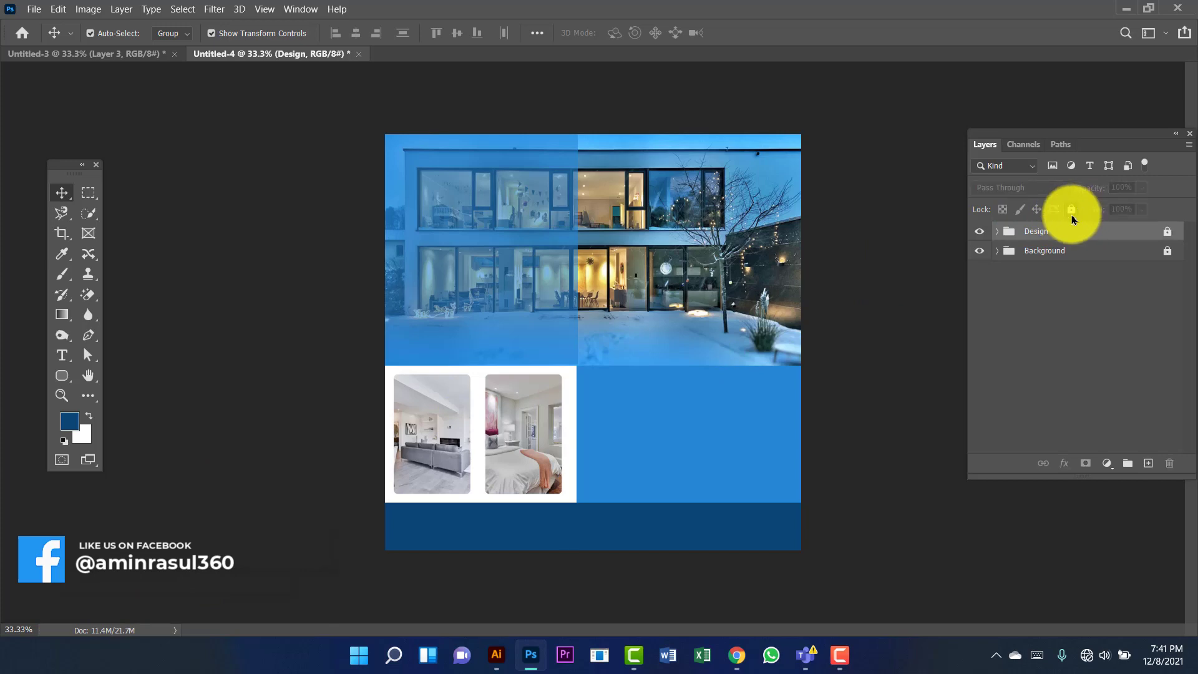
Step: Set up the Type tool with the LEMON MILK Bold font and white (ffffff) text colour
left_click(62, 355)
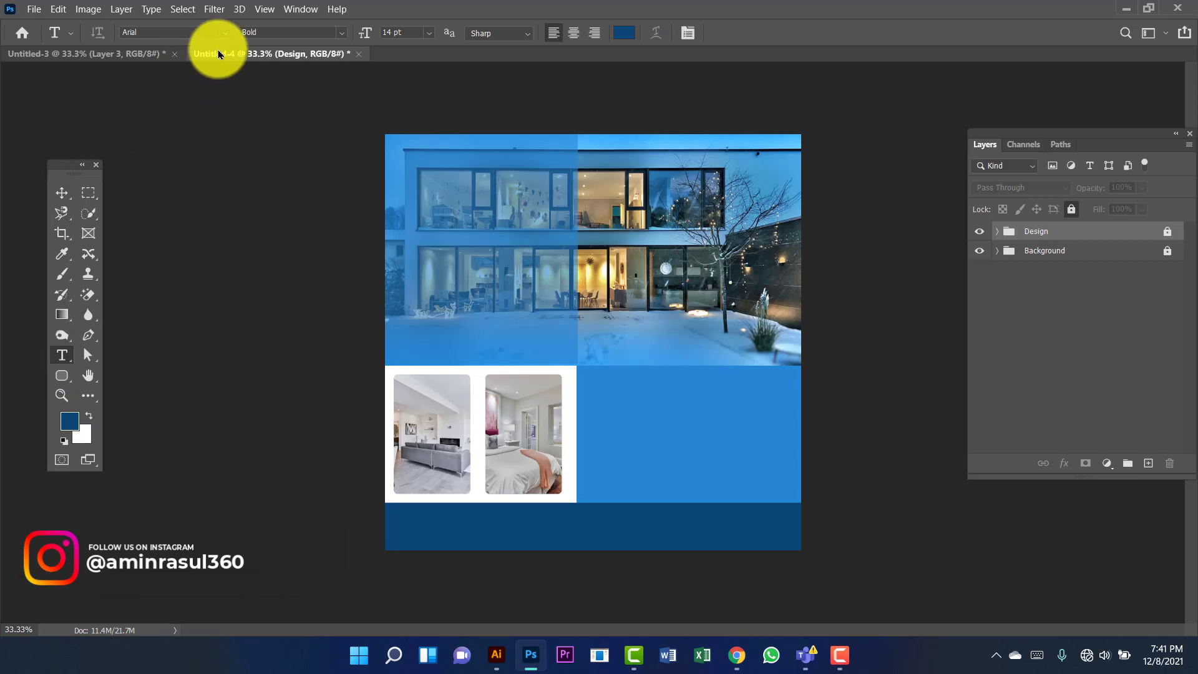
left_click(225, 32)
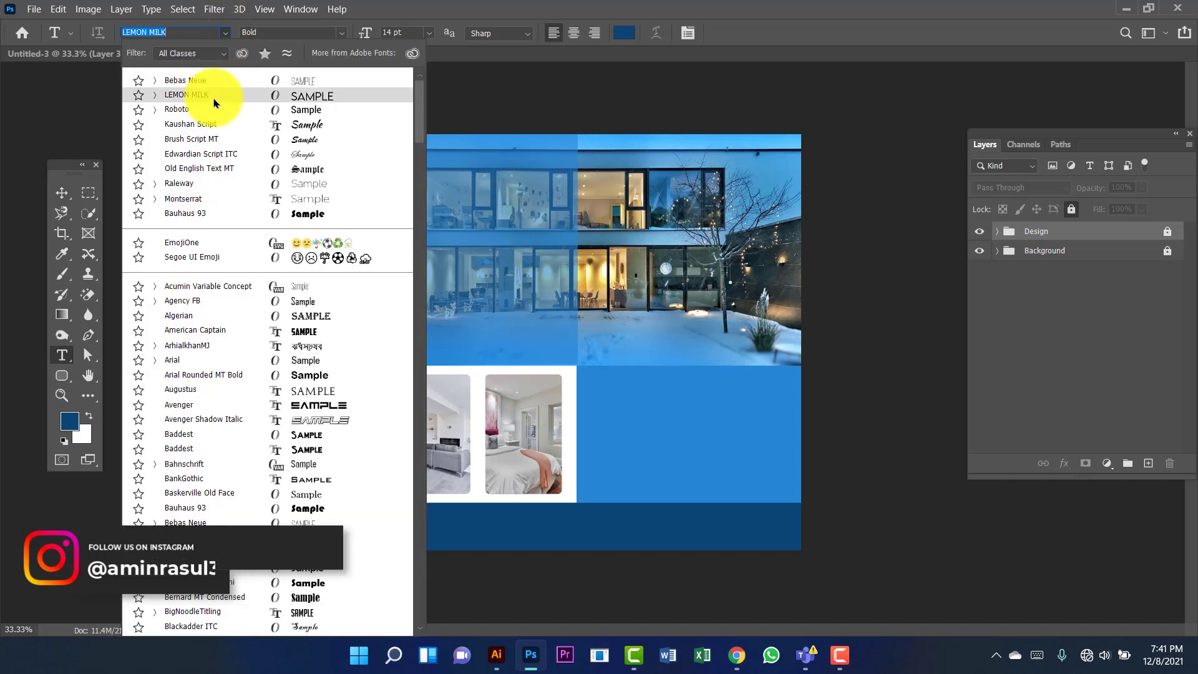
left_click(206, 97)
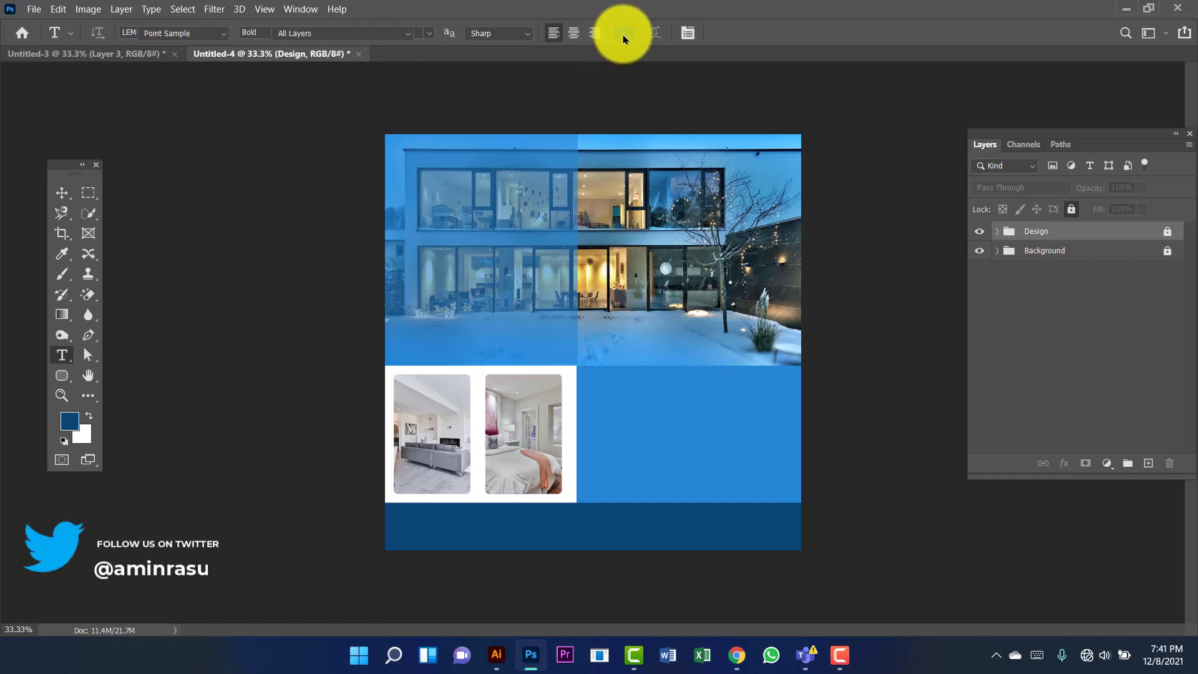
left_click(625, 33)
left_click_drag(886, 153, 776, 98)
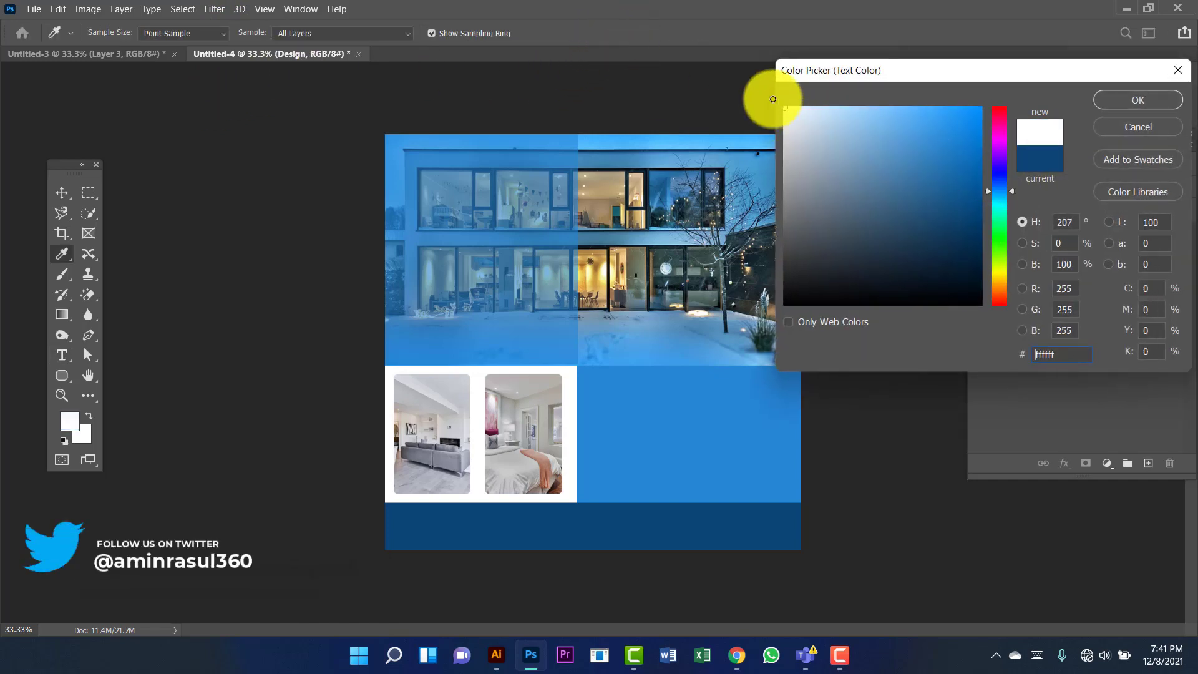
left_click(1127, 100)
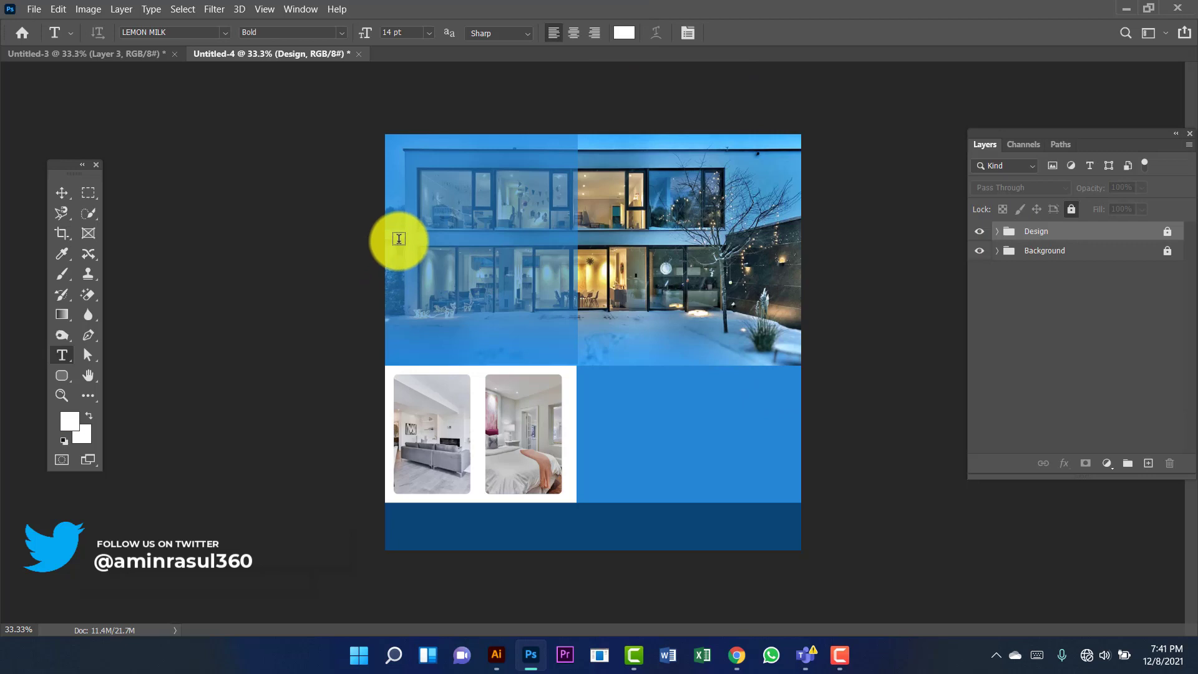
Step: Add the heading HOME at 36 pt over the blue overlay on the upper part of the house photo
left_click(422, 214)
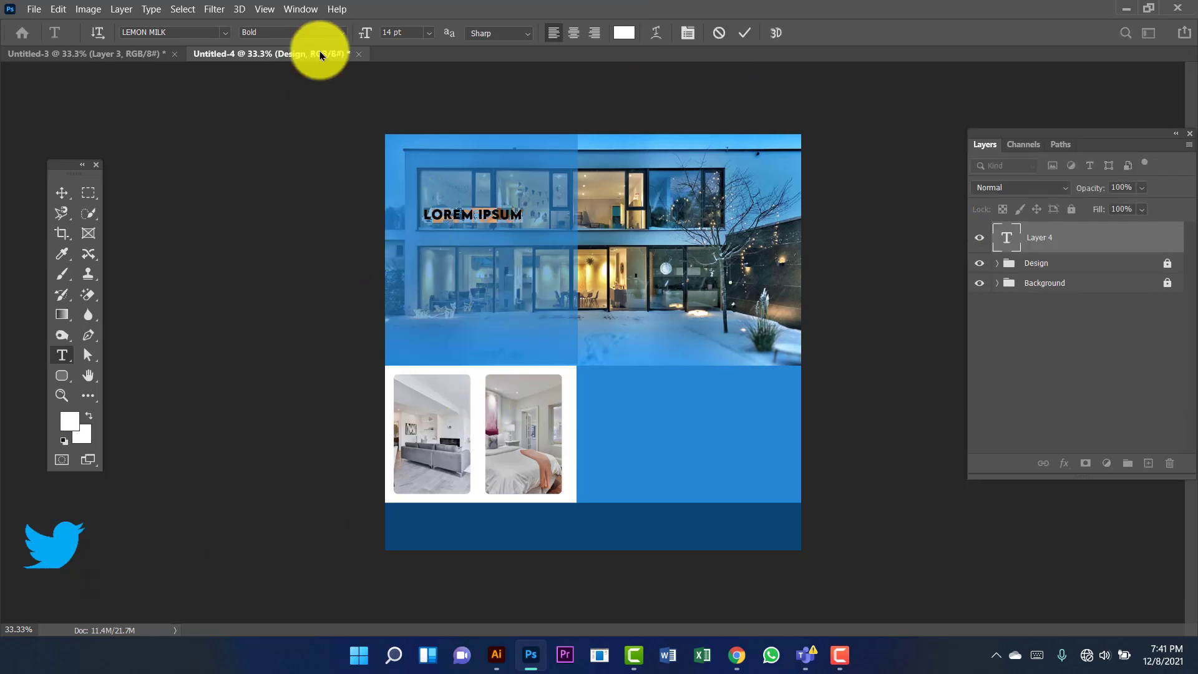
left_click(429, 33)
left_click(423, 199)
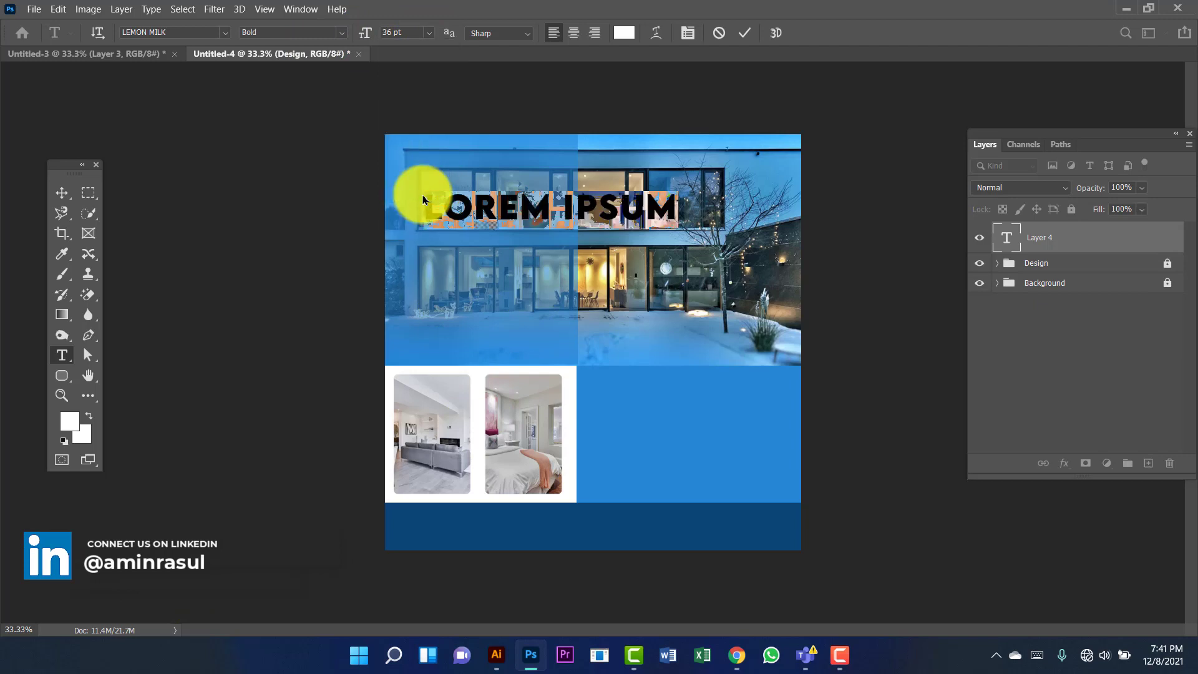
key("ctrl+a")
type("HOM")
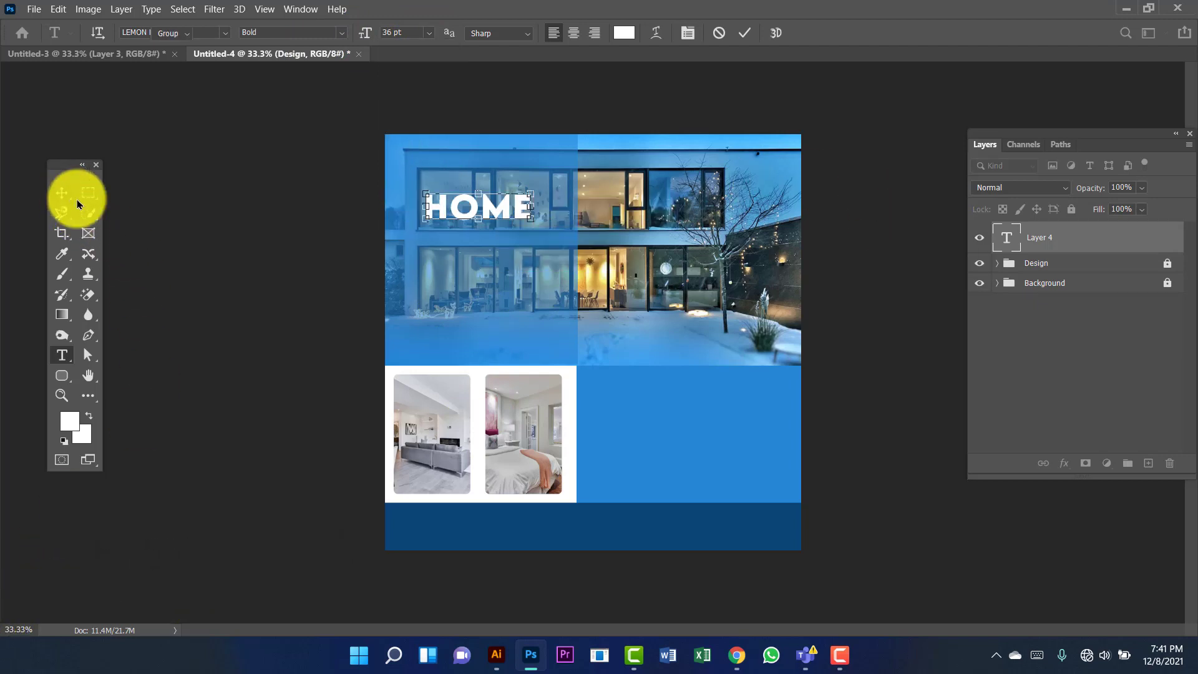
Step: Enlarge the HOME heading to 48 pt and reposition it within the blue overlay on the house photo
left_click(69, 197)
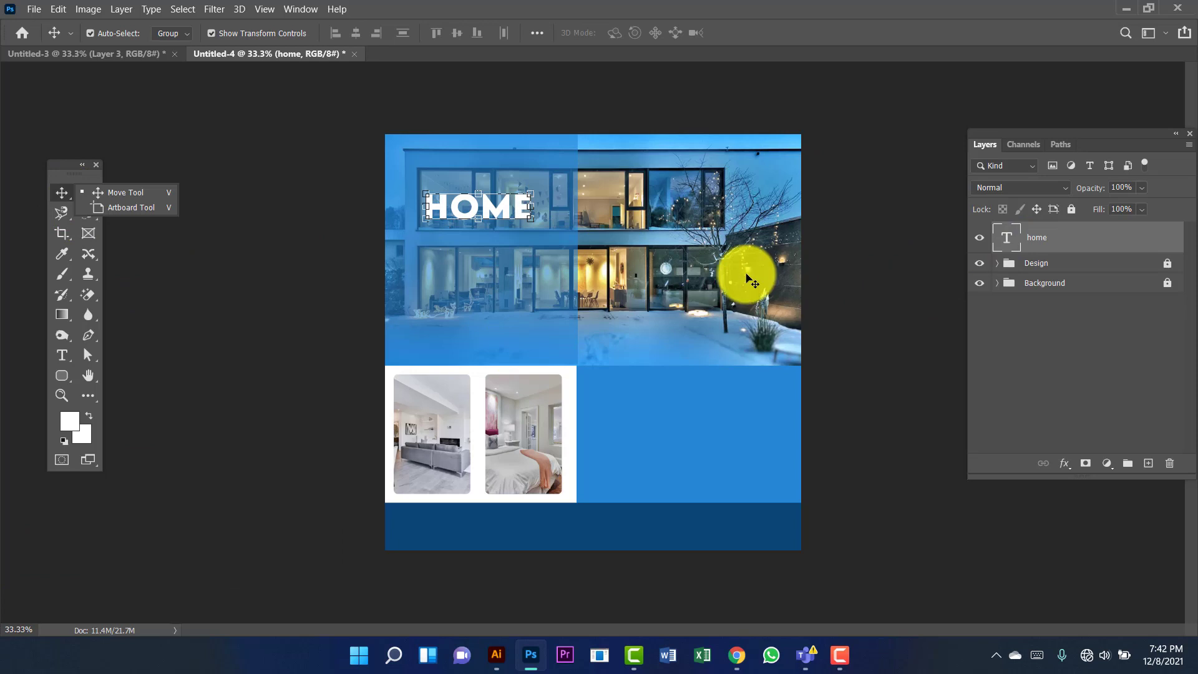
double_click(1012, 238)
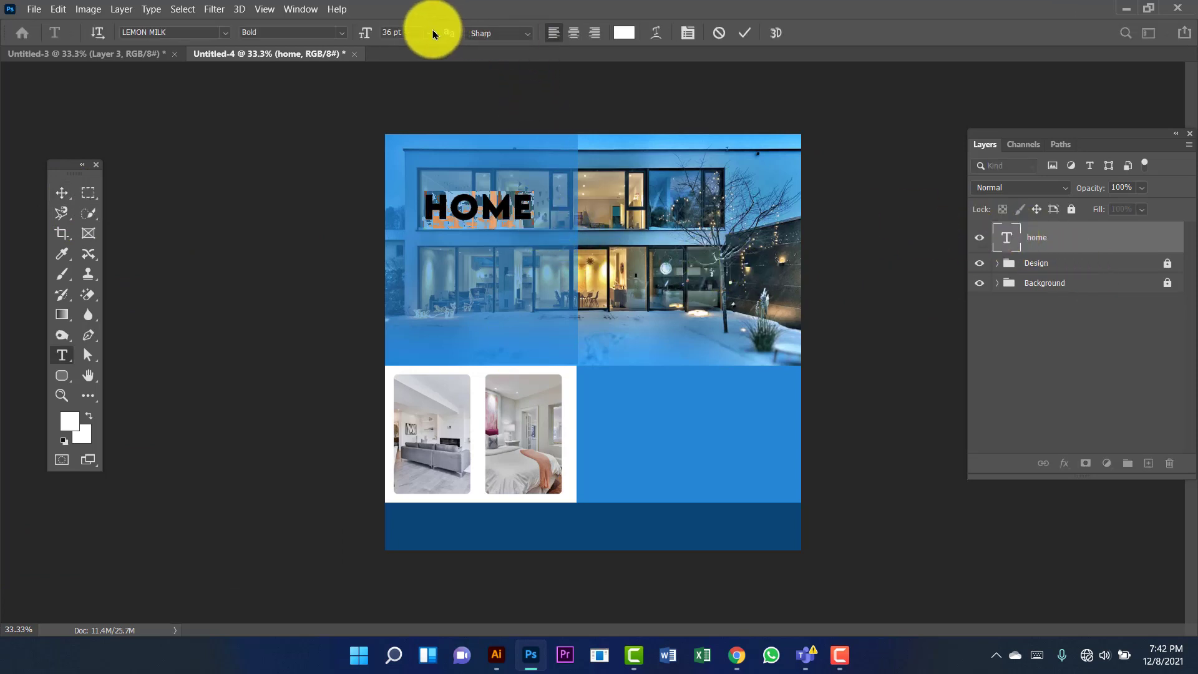
left_click(431, 33)
left_click(423, 211)
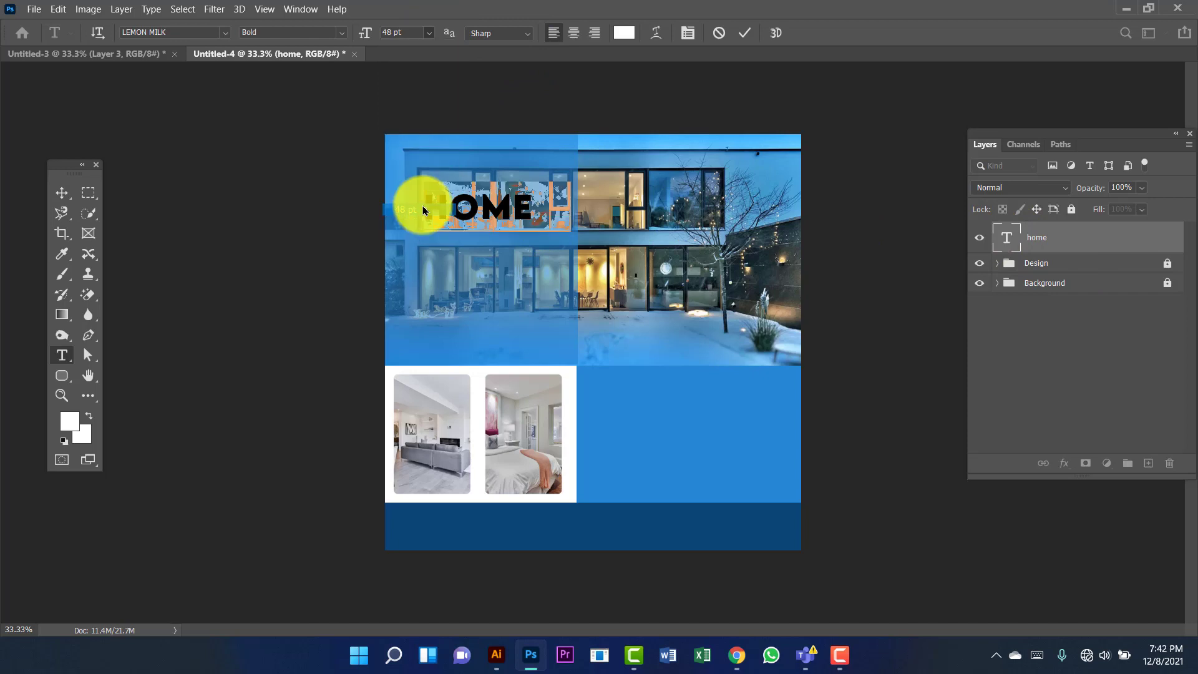
left_click(61, 193)
left_click_drag(471, 216, 456, 229)
double_click(455, 227)
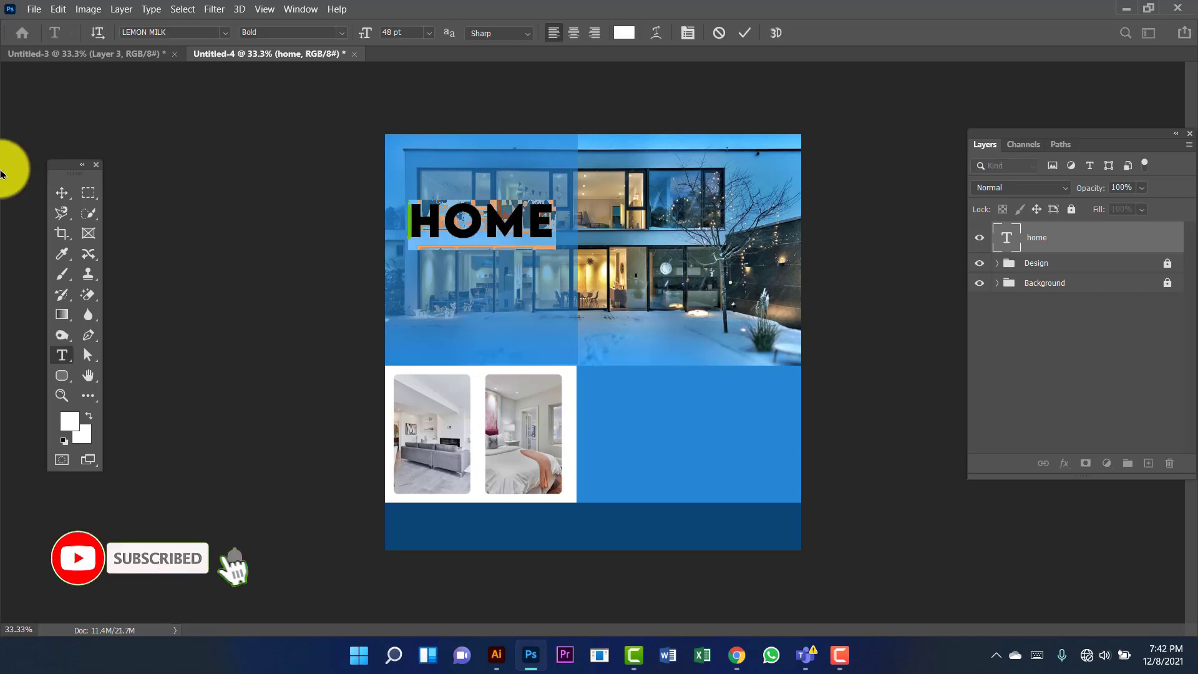
left_click(62, 193)
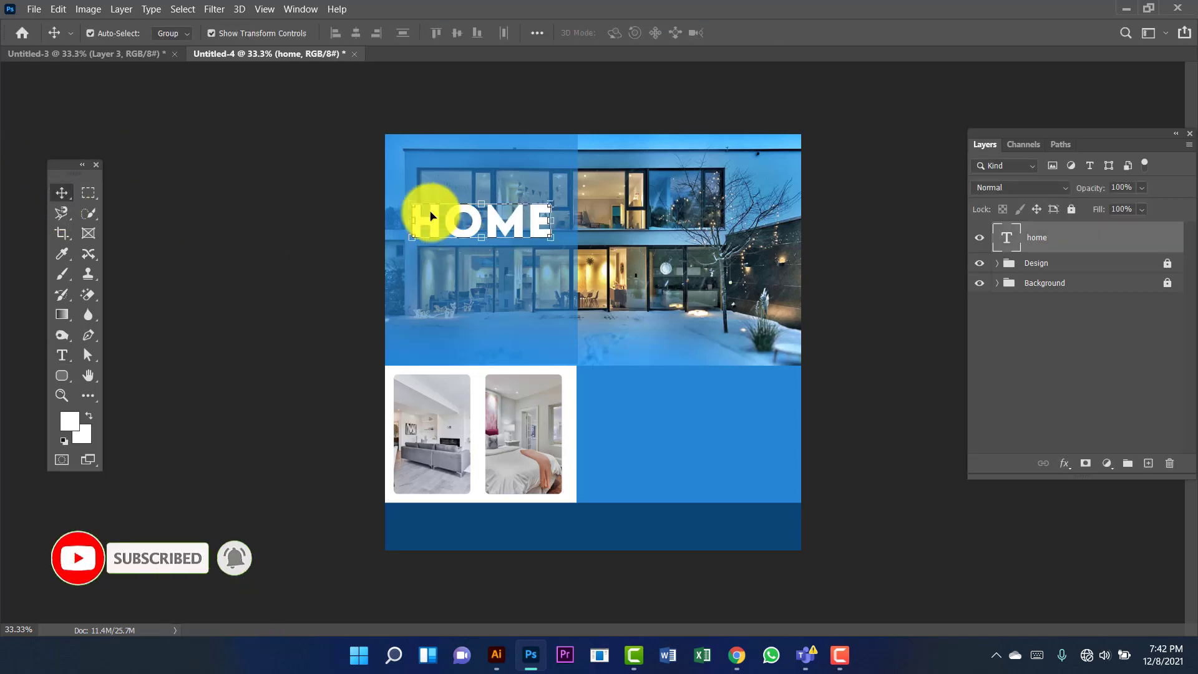
Step: Duplicate the HOME heading directly below itself and change the copy's text to FOR SALE
left_click_drag(450, 229, 453, 284)
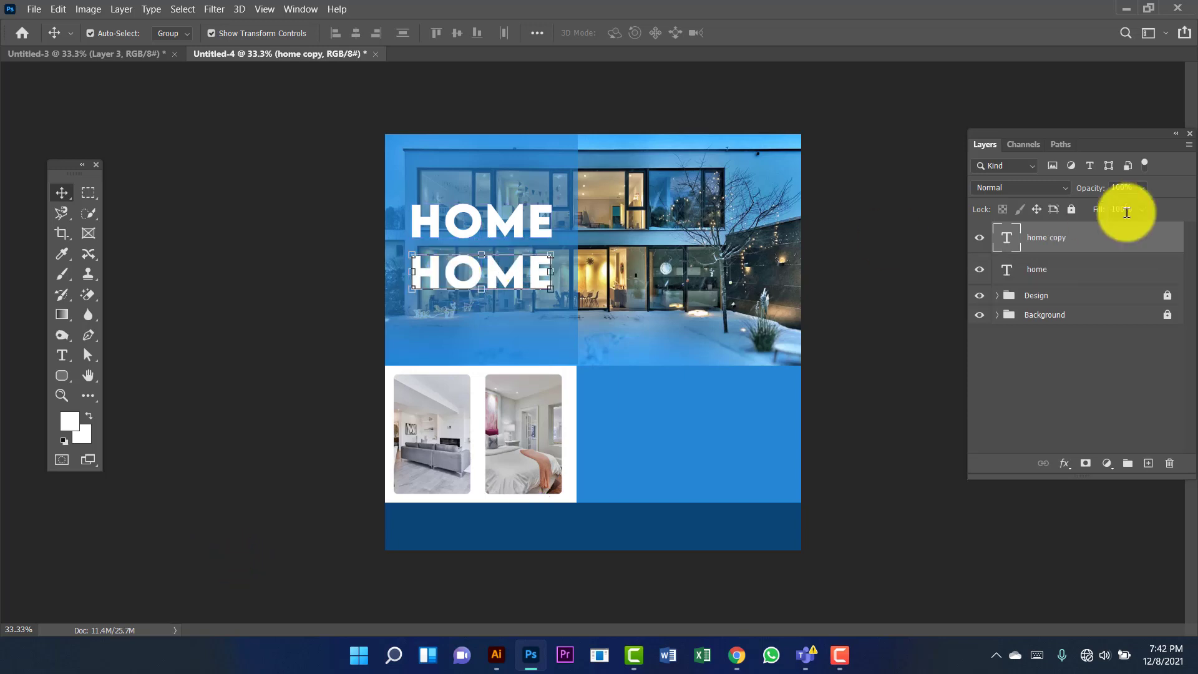
double_click(1007, 238)
type("for")
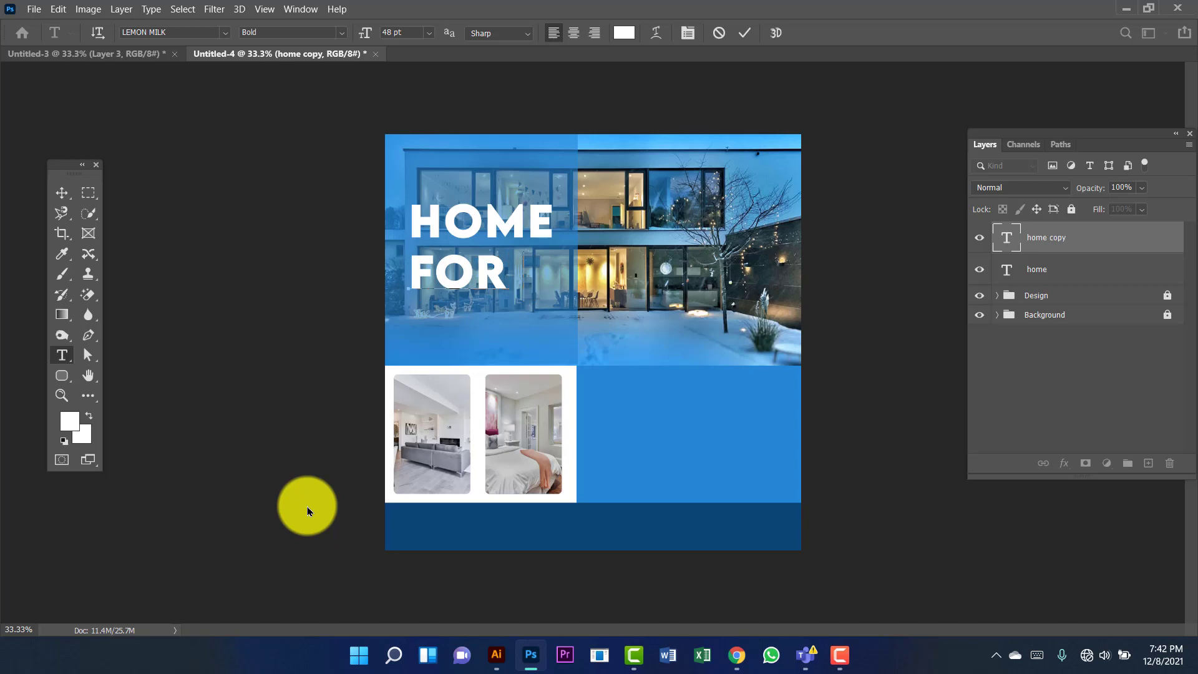
left_click(61, 193)
Step: Reduce the FOR SALE text to 30 pt and move it up close beneath HOME
double_click(1006, 239)
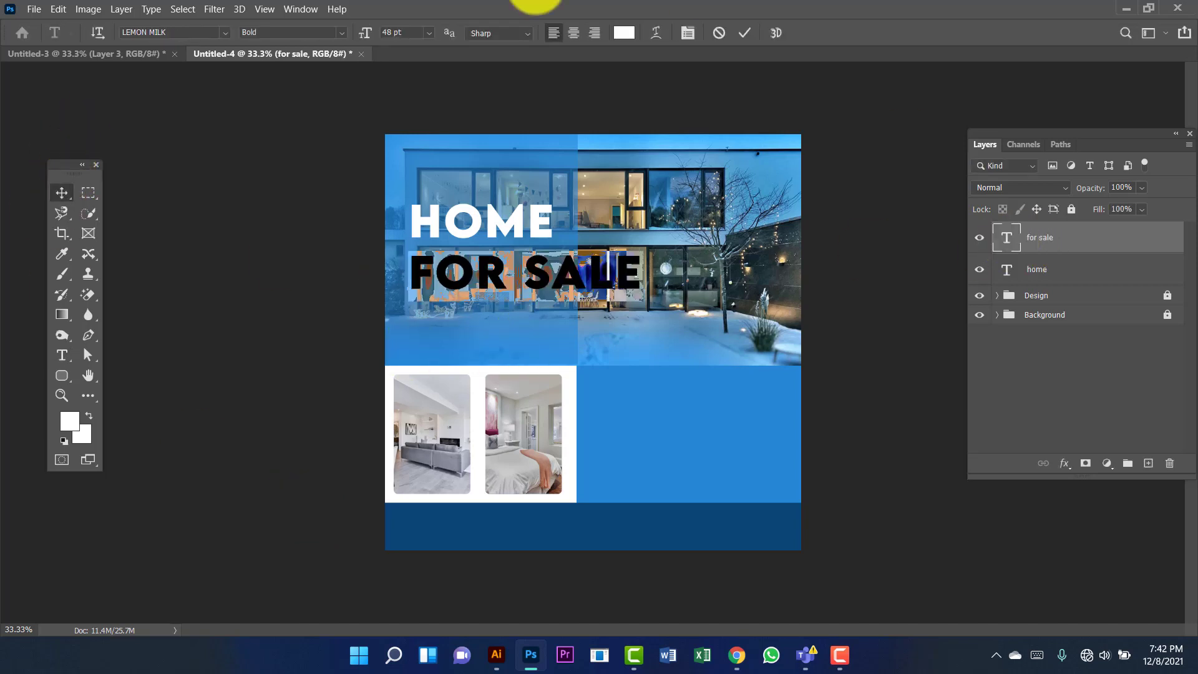
left_click(429, 32)
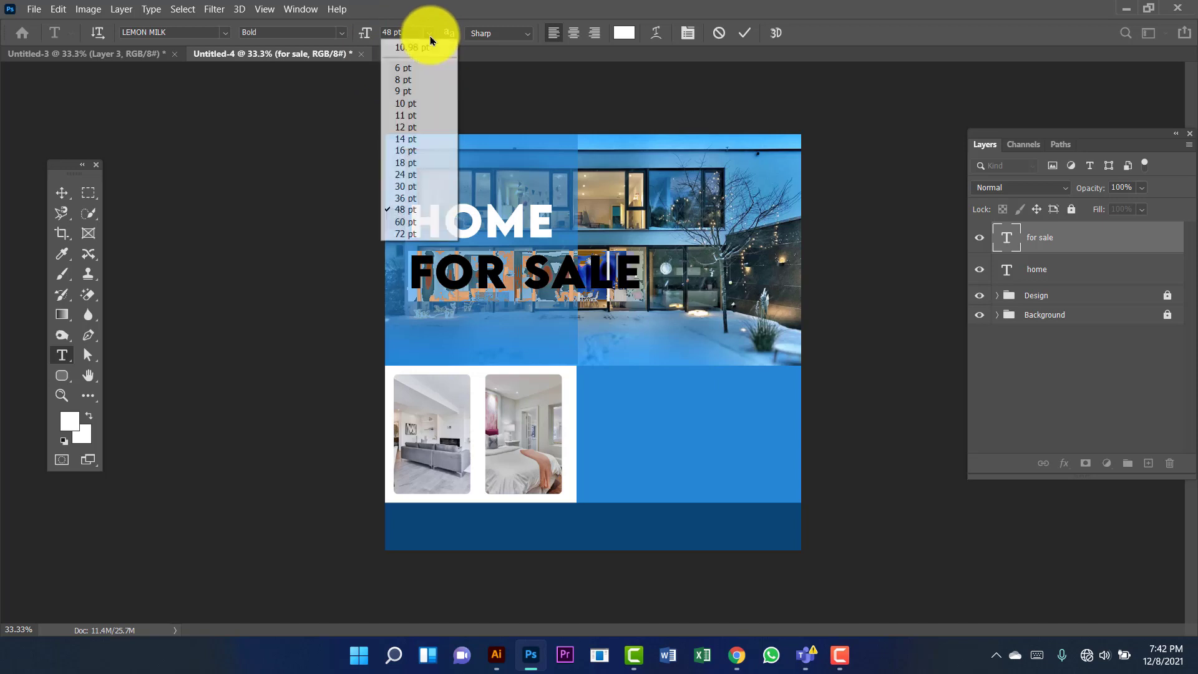
left_click(419, 198)
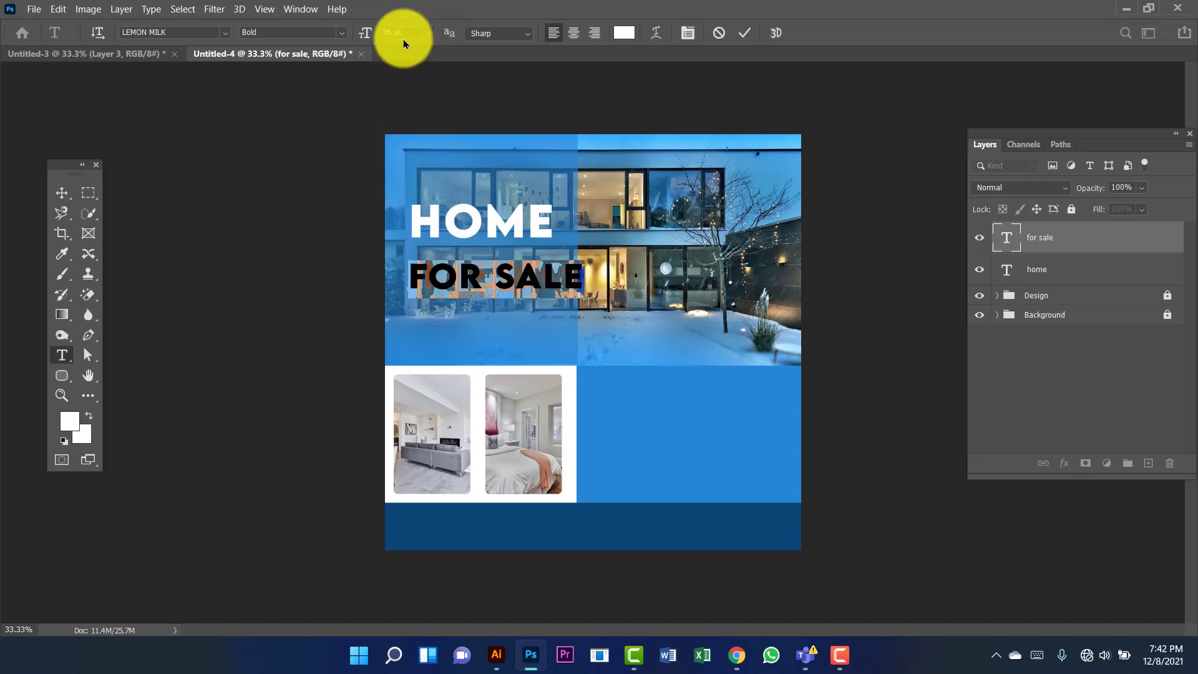
left_click(428, 32)
left_click(410, 186)
left_click(61, 193)
left_click(499, 270)
left_click_drag(519, 279, 521, 270)
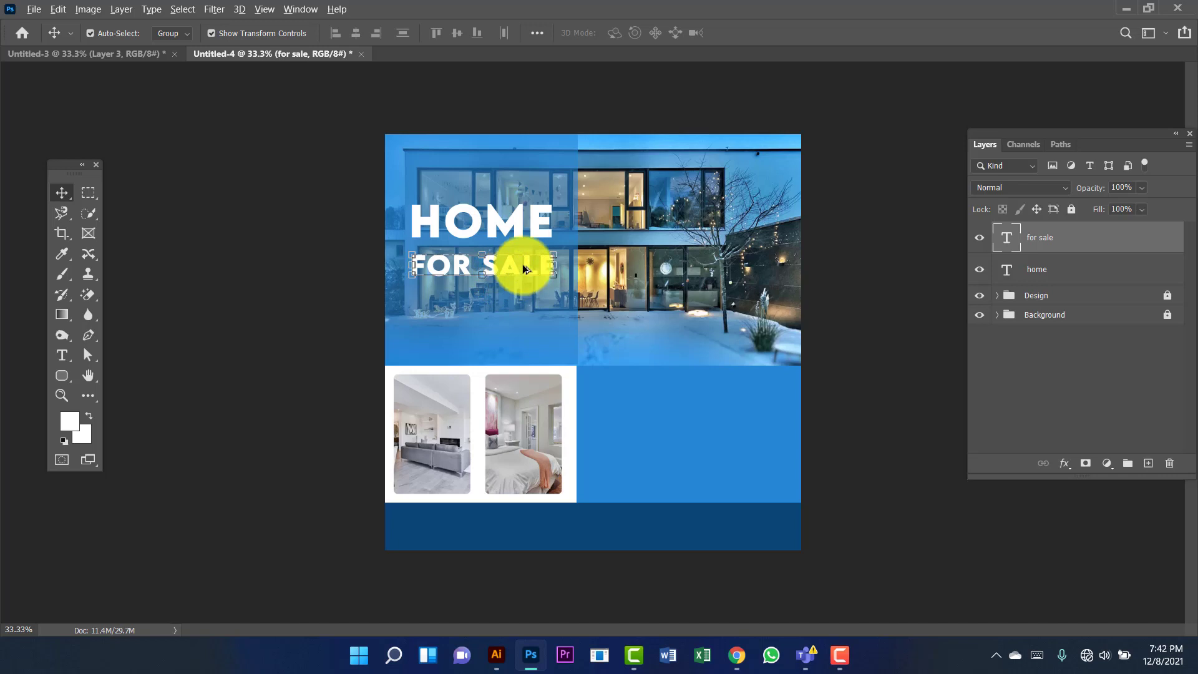
Step: Duplicate FOR SALE lower on the blue overlay, change the copy to $1,000,000, and centre it across the overlay
left_click_drag(515, 268, 519, 335)
double_click(1009, 238)
type("$1,000,000")
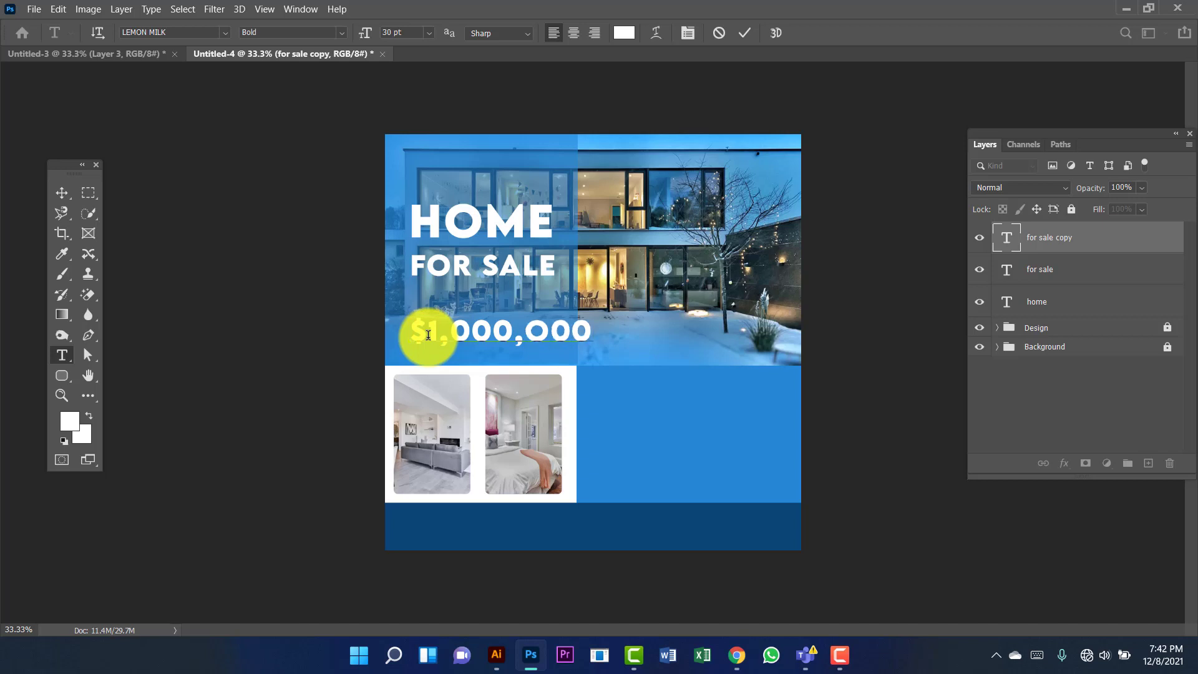
left_click(62, 193)
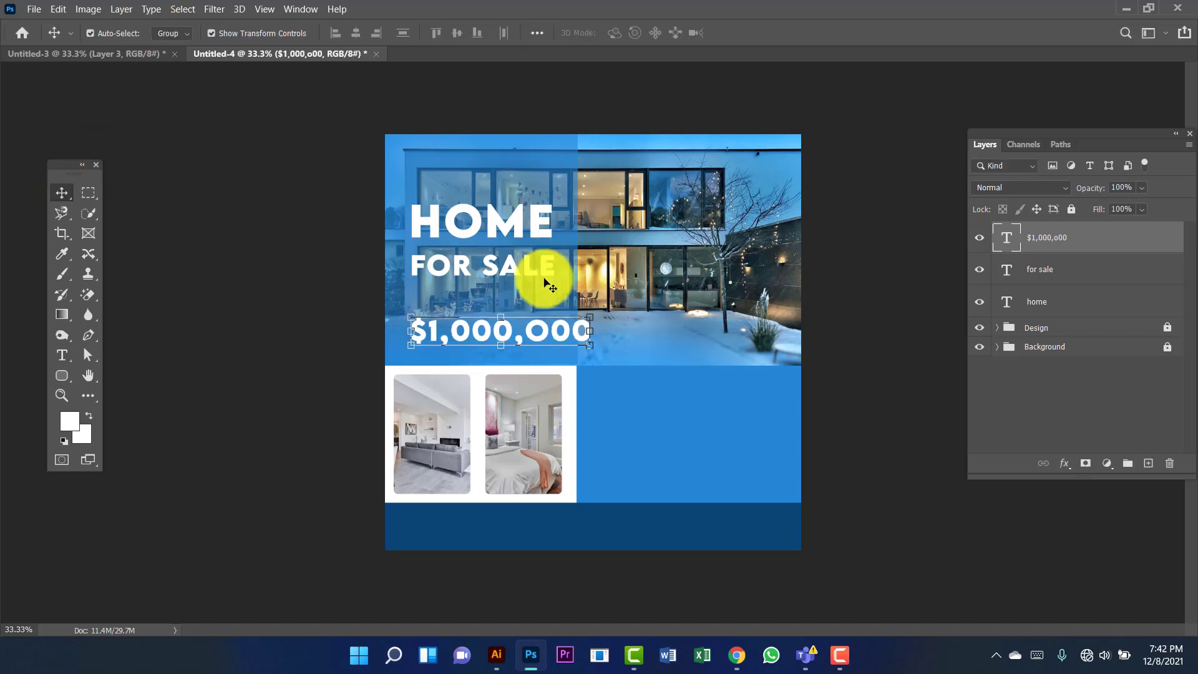
left_click_drag(541, 338, 522, 335)
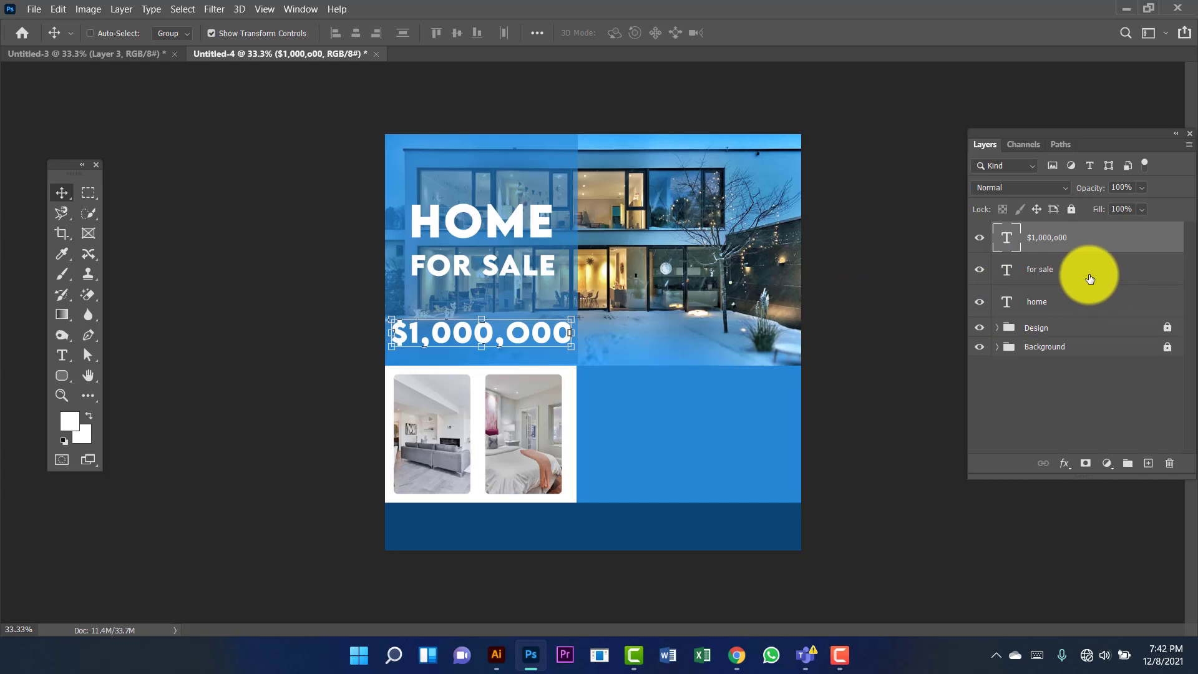
Step: Move the HOME and FOR SALE texts down together, closer to the price
left_click(1090, 278, "shift")
left_click(1089, 308, "shift")
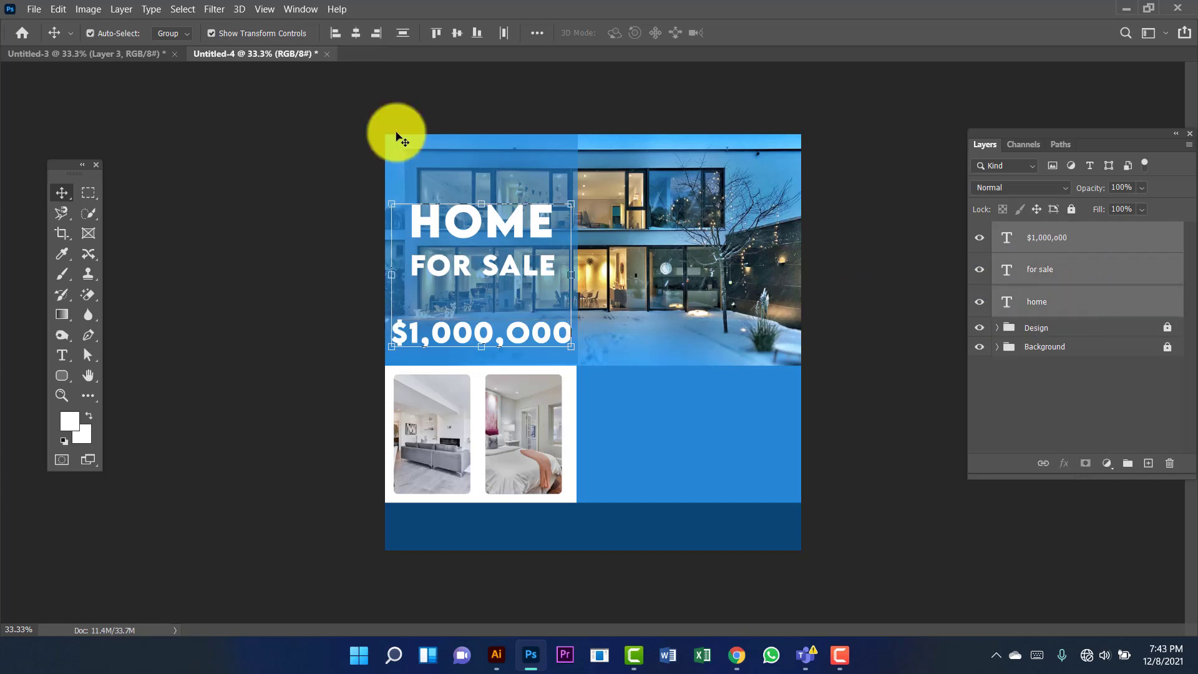
left_click(566, 109)
left_click(507, 218)
left_click(495, 267, "shift")
left_click_drag(500, 238, 500, 242)
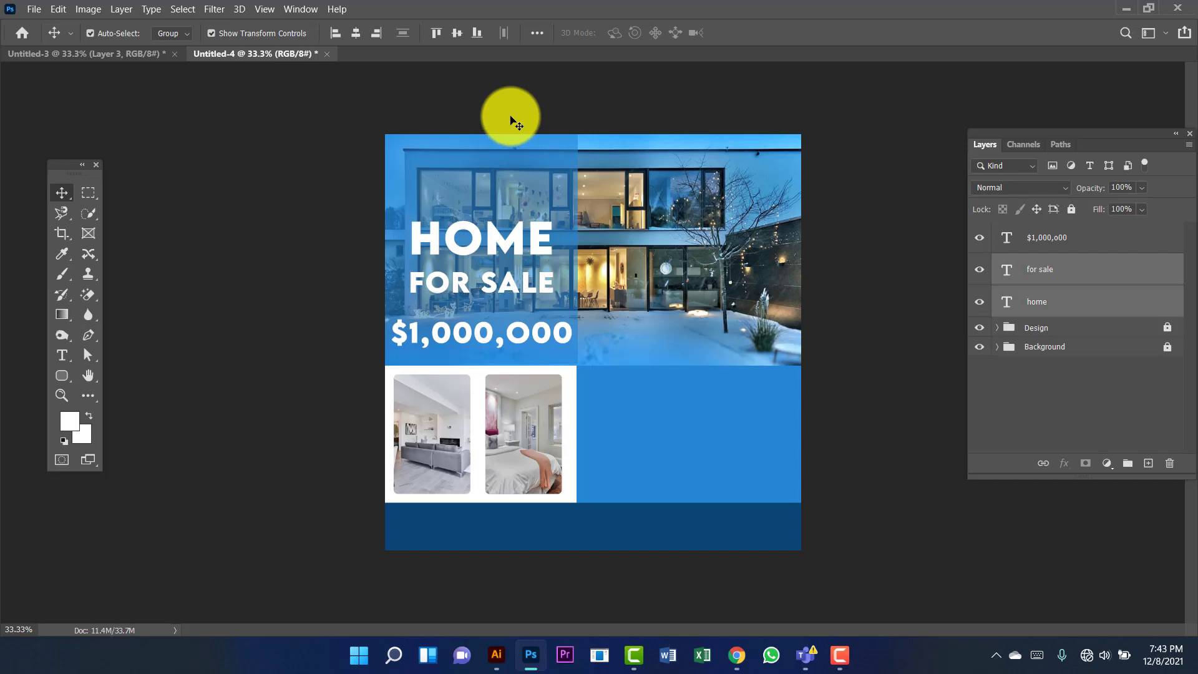
Step: Copy FOR SALE to the upper left corner of the post, change the copy to LOGO, and scale it down
left_click(515, 281)
left_click_drag(513, 285, 496, 159)
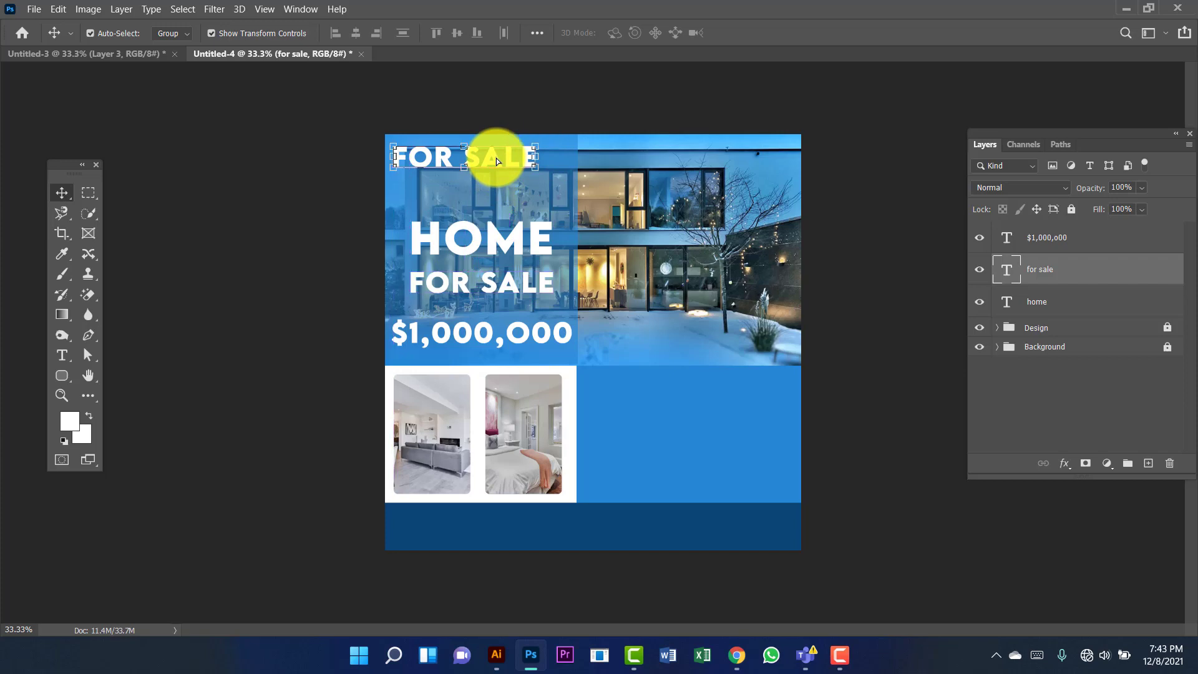
double_click(997, 275)
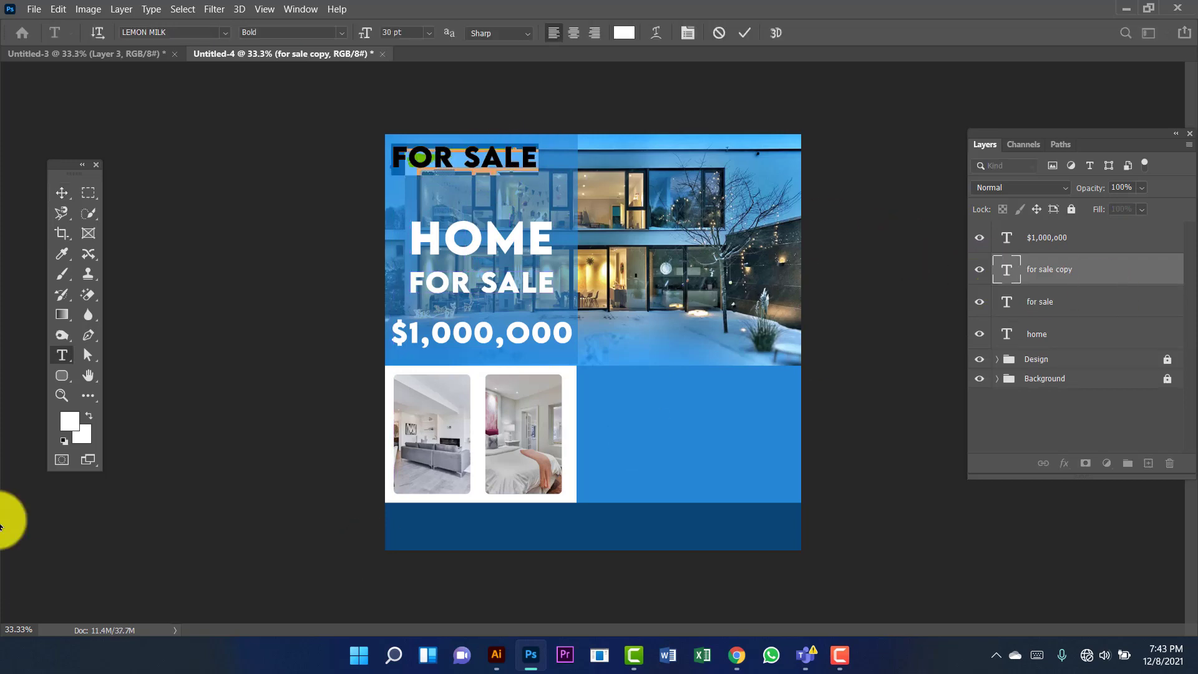
type("LOGO")
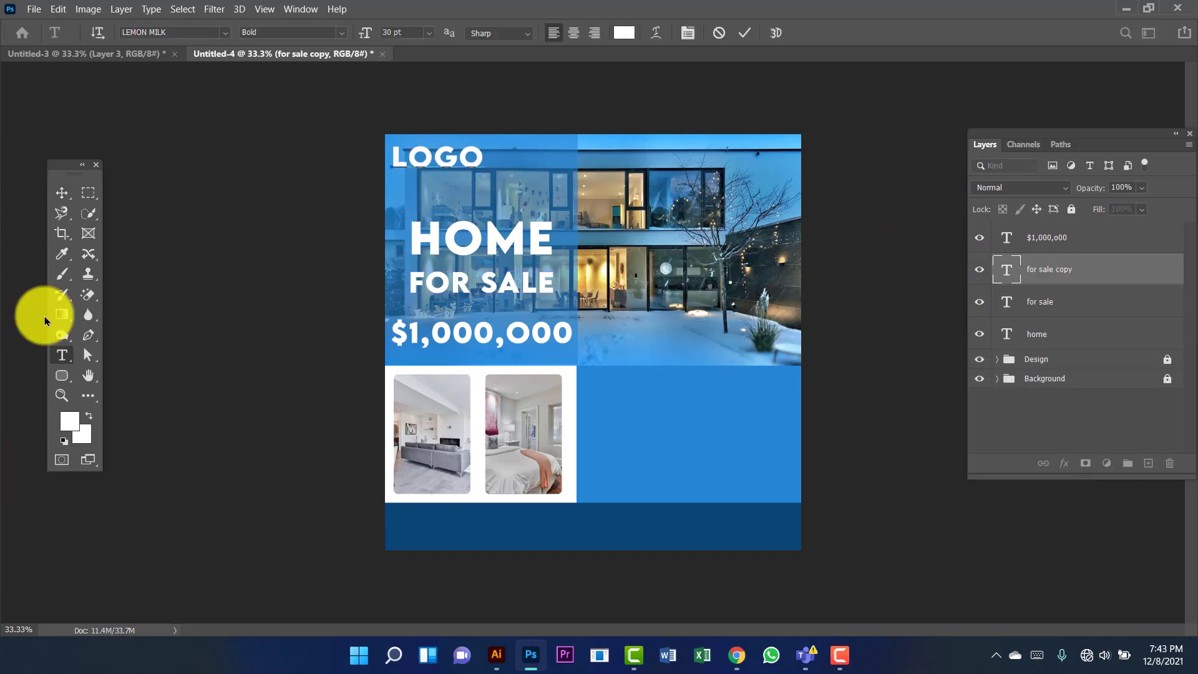
left_click(53, 201)
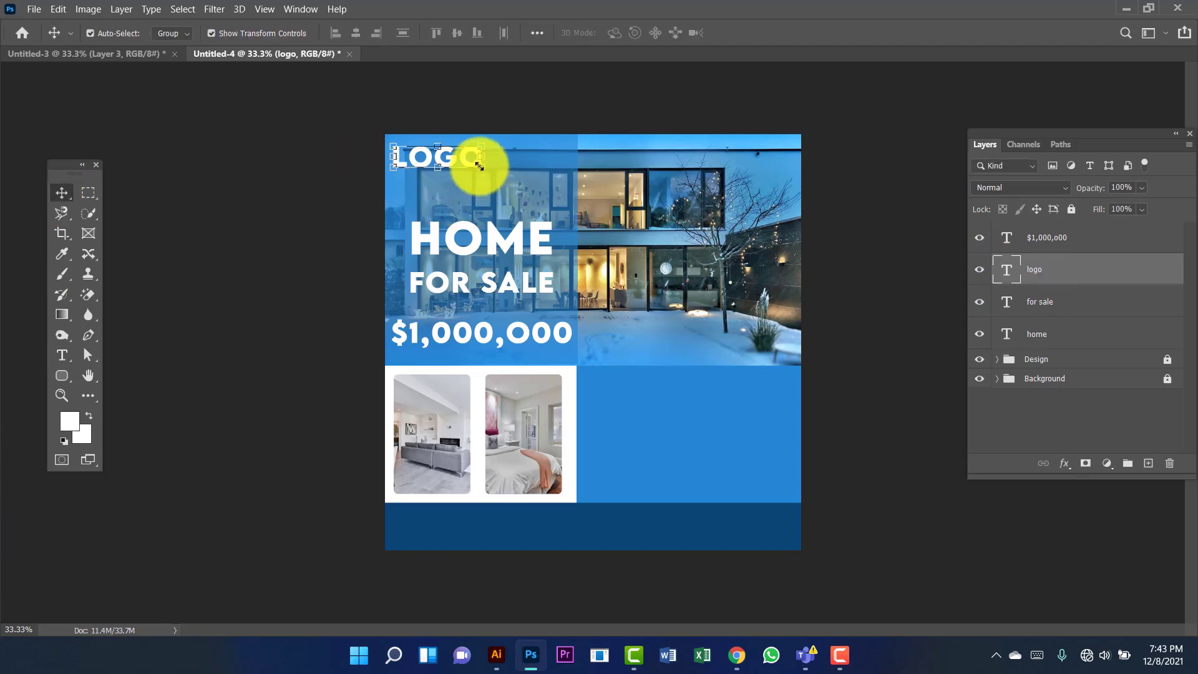
left_click_drag(484, 174, 459, 166)
key("Return")
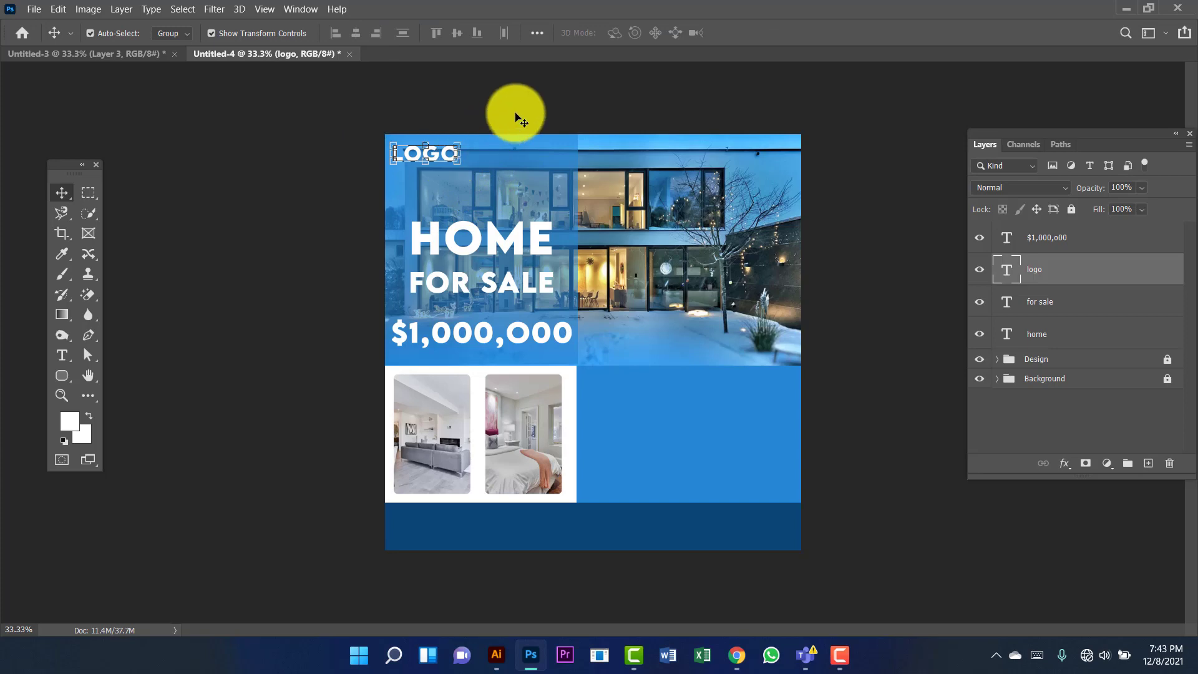
left_click(517, 117)
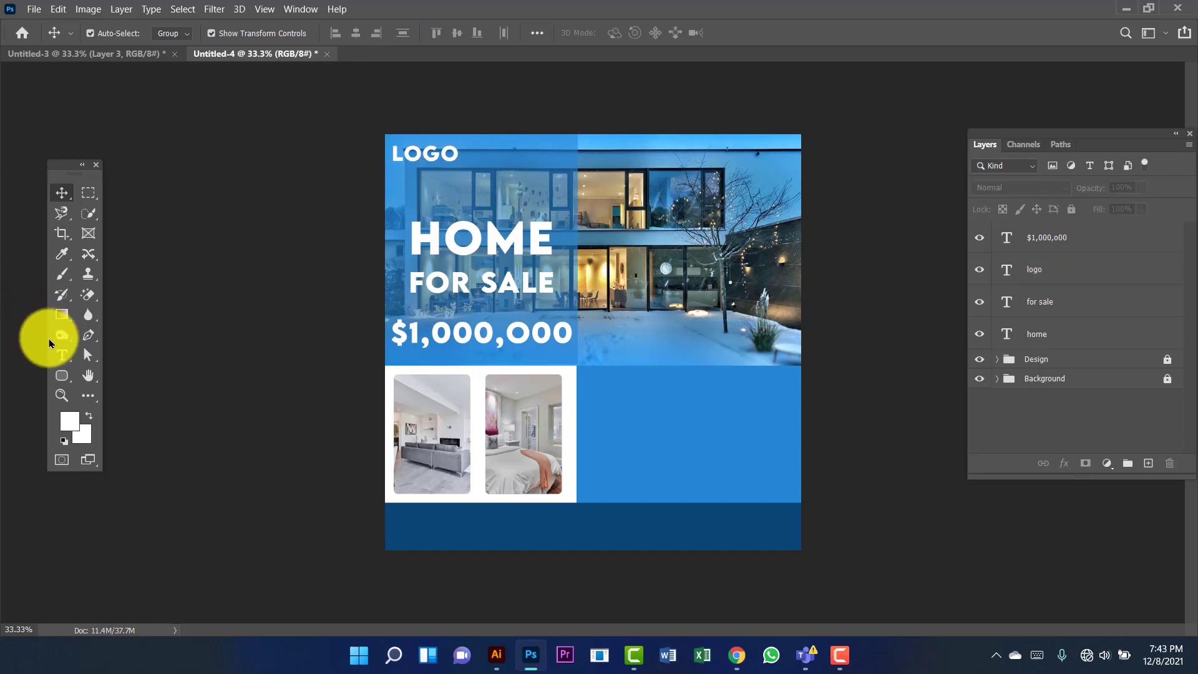
Step: Add the heading SPECIAL FEATURES in 30 pt Roboto Bold at the upper edge of the blue block beside the interior photos
left_click(61, 356)
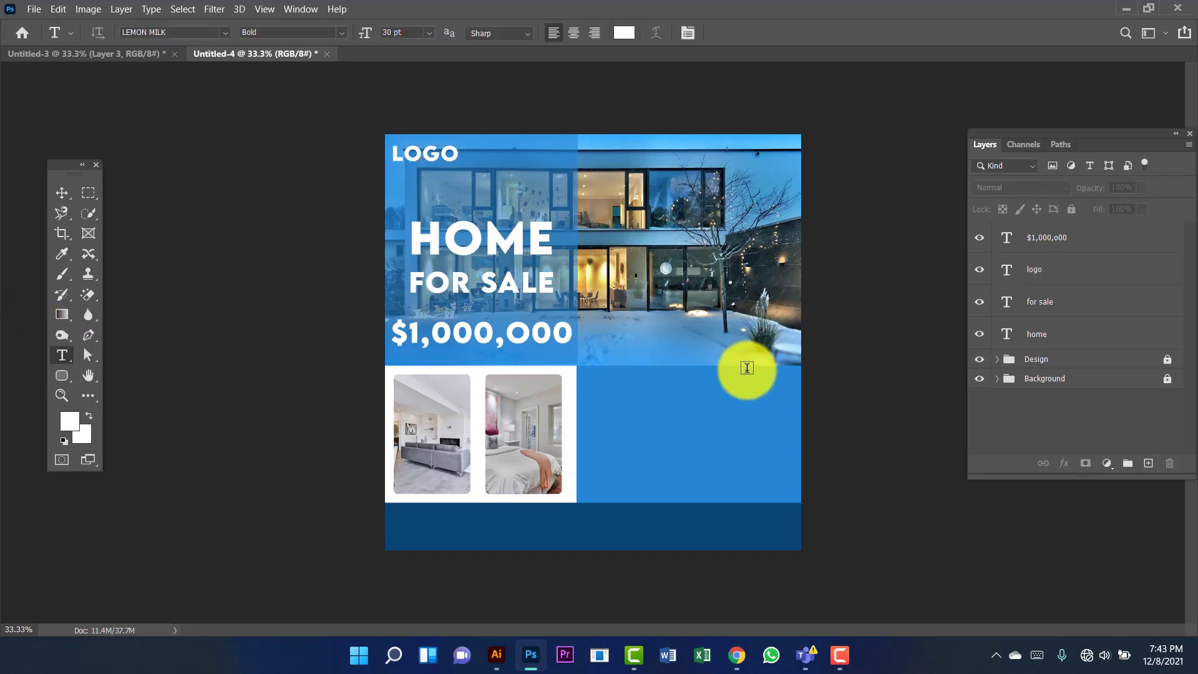
left_click(630, 387)
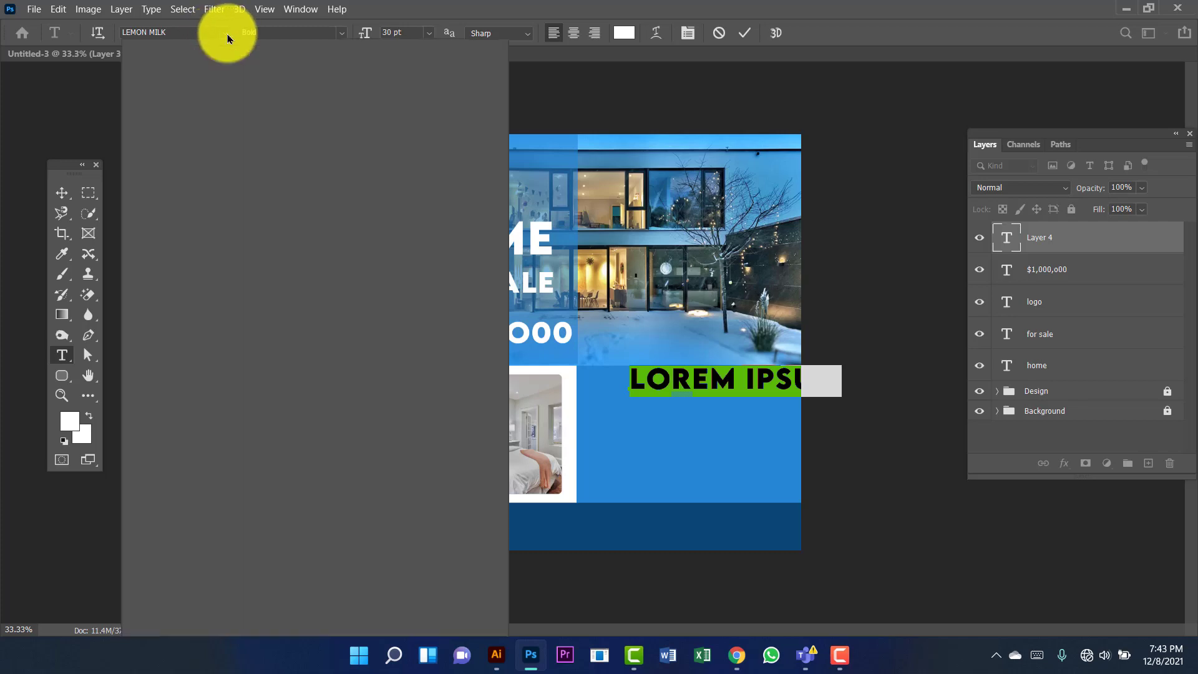
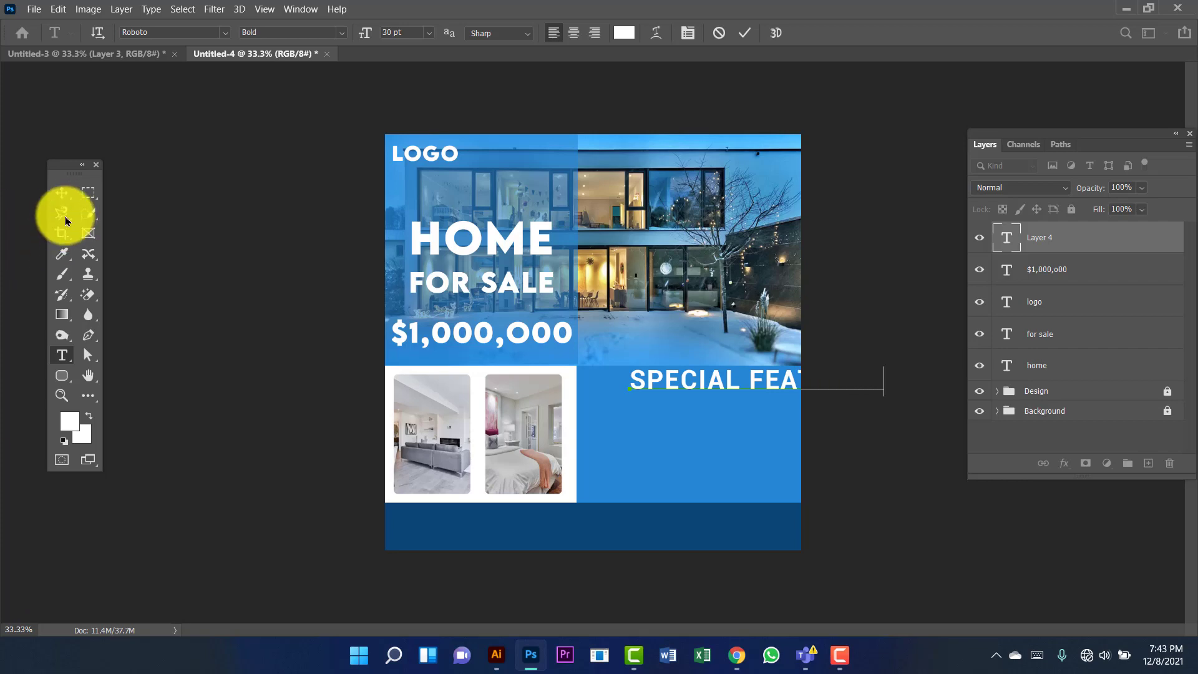
left_click(62, 192)
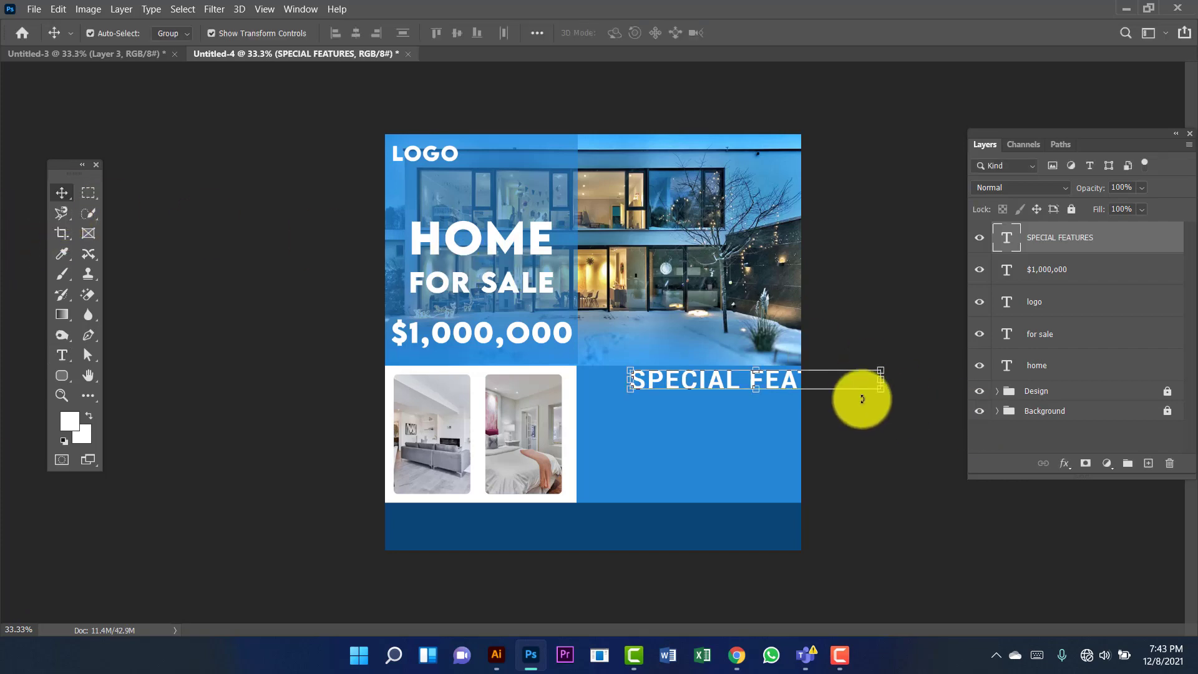
Step: Reduce the SPECIAL FEATURES heading to 24 pt and move it left to fit inside the blue block
double_click(1007, 237)
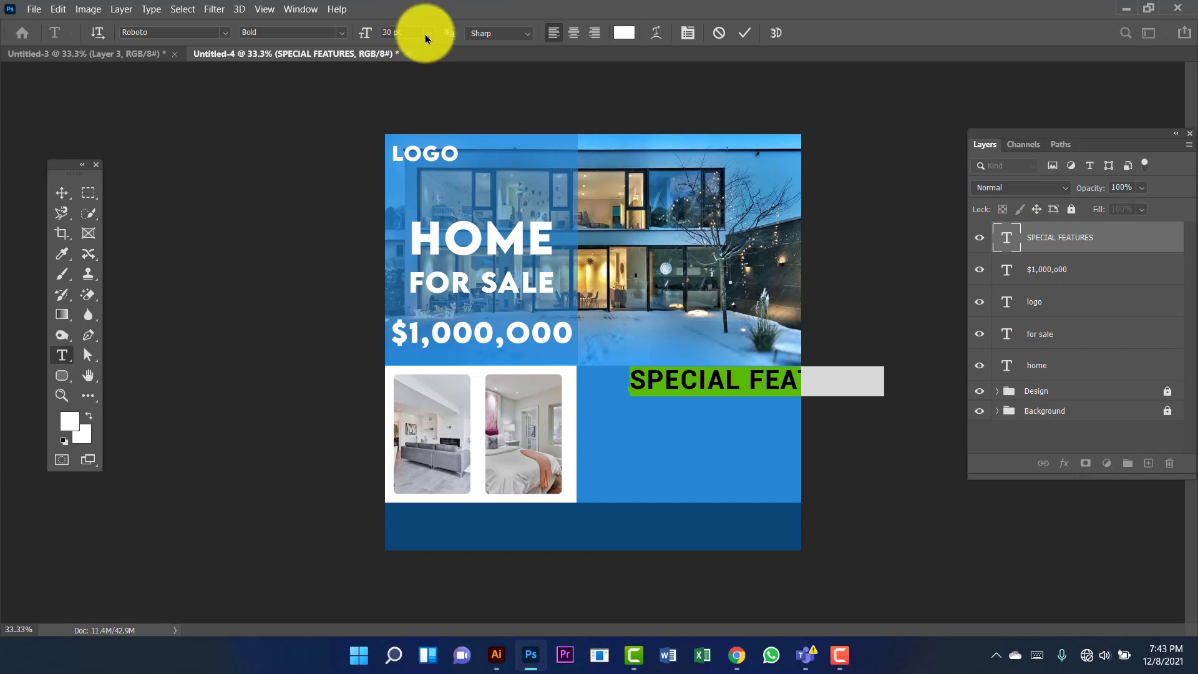
left_click(428, 32)
left_click(425, 175)
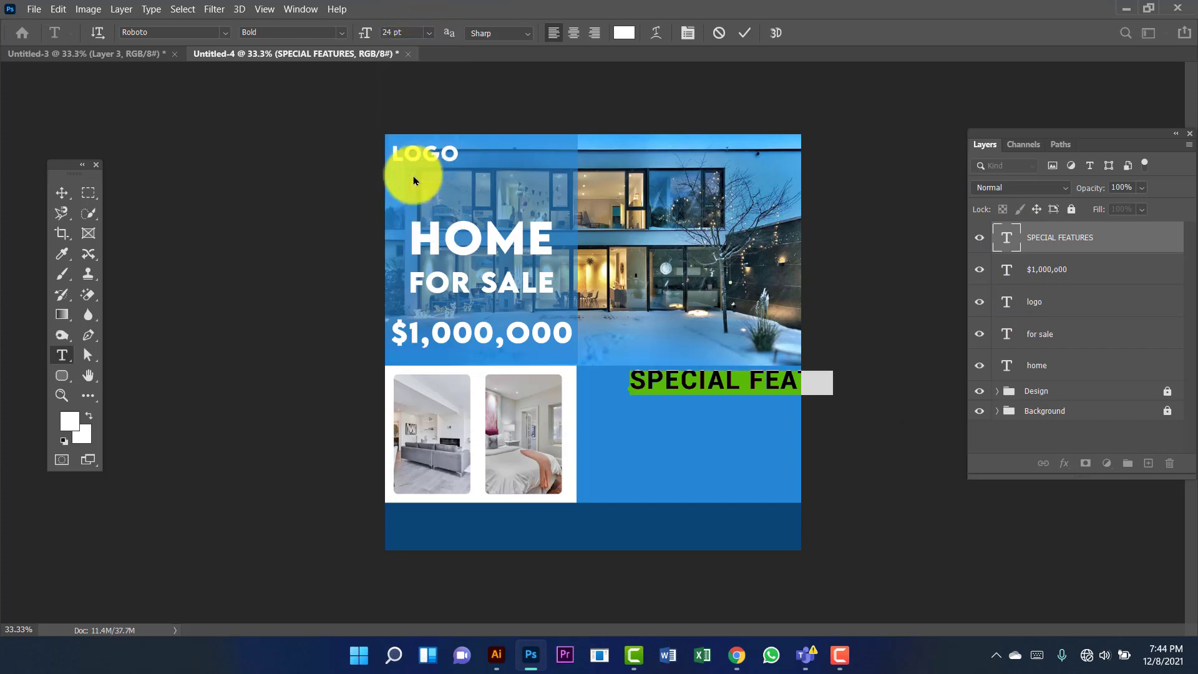
left_click(62, 192)
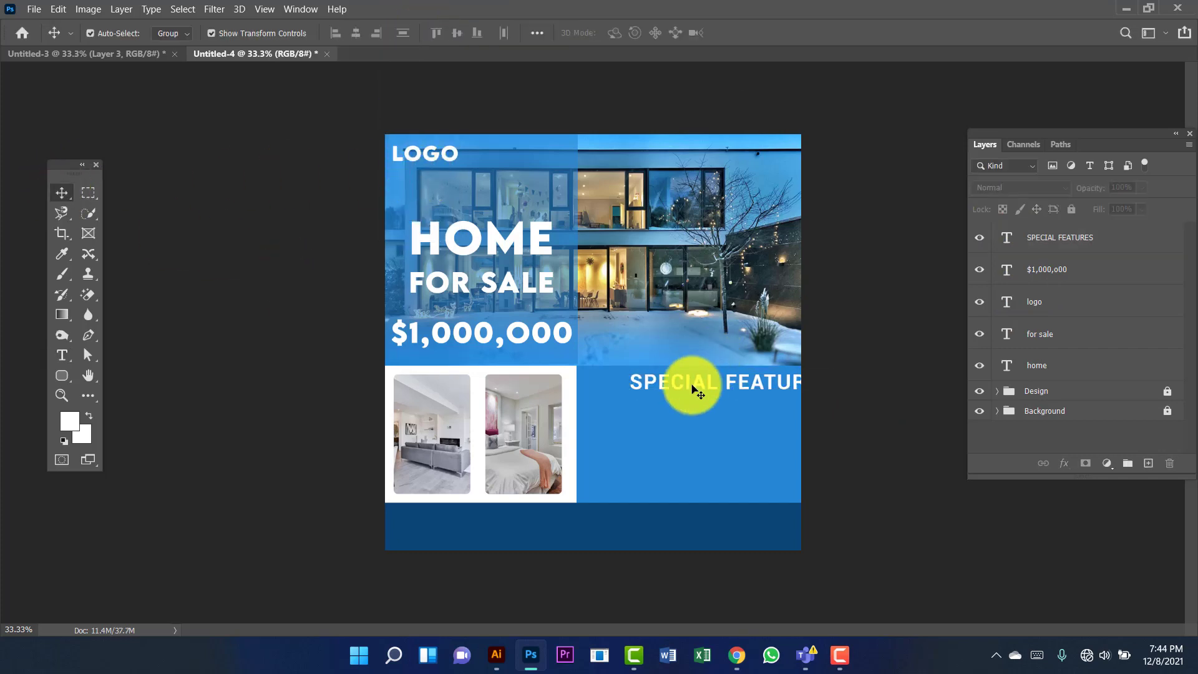
left_click_drag(689, 386, 650, 389)
double_click(1012, 242)
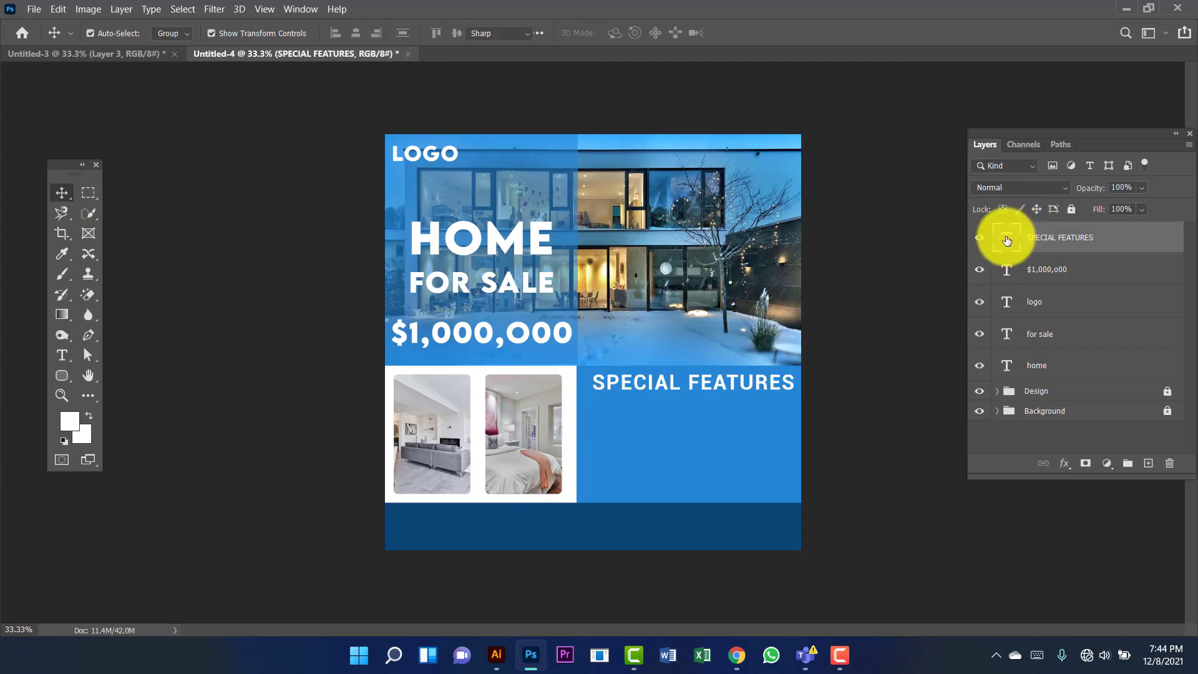
left_click(58, 192)
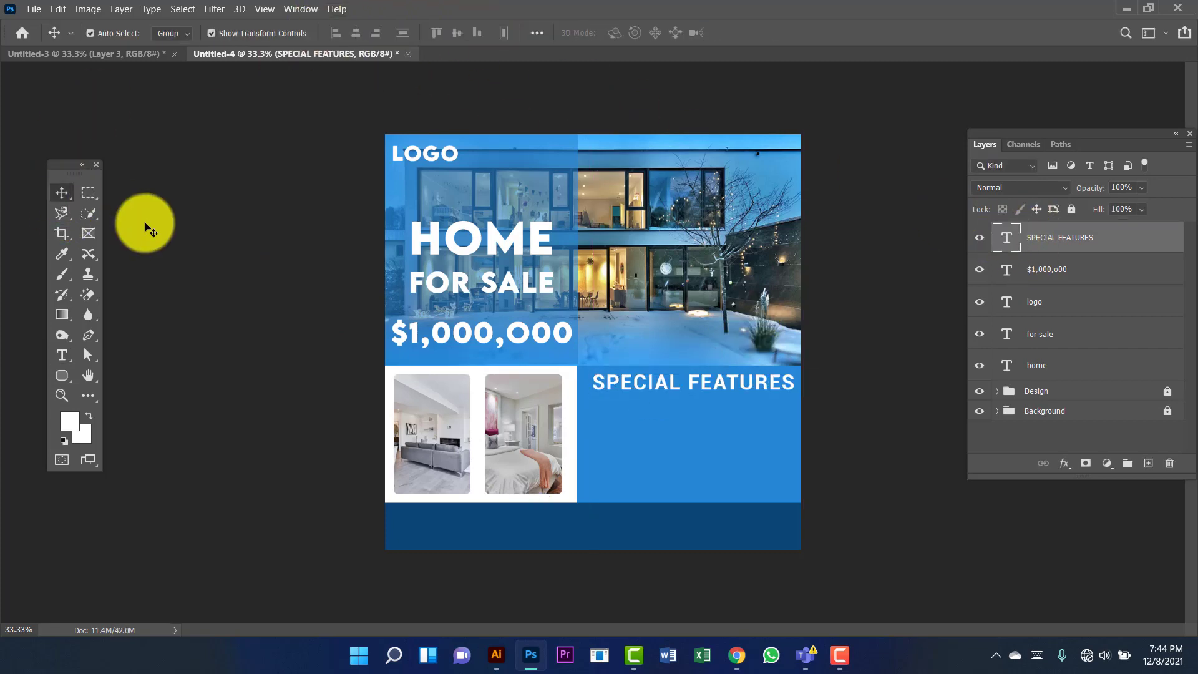
left_click(663, 393)
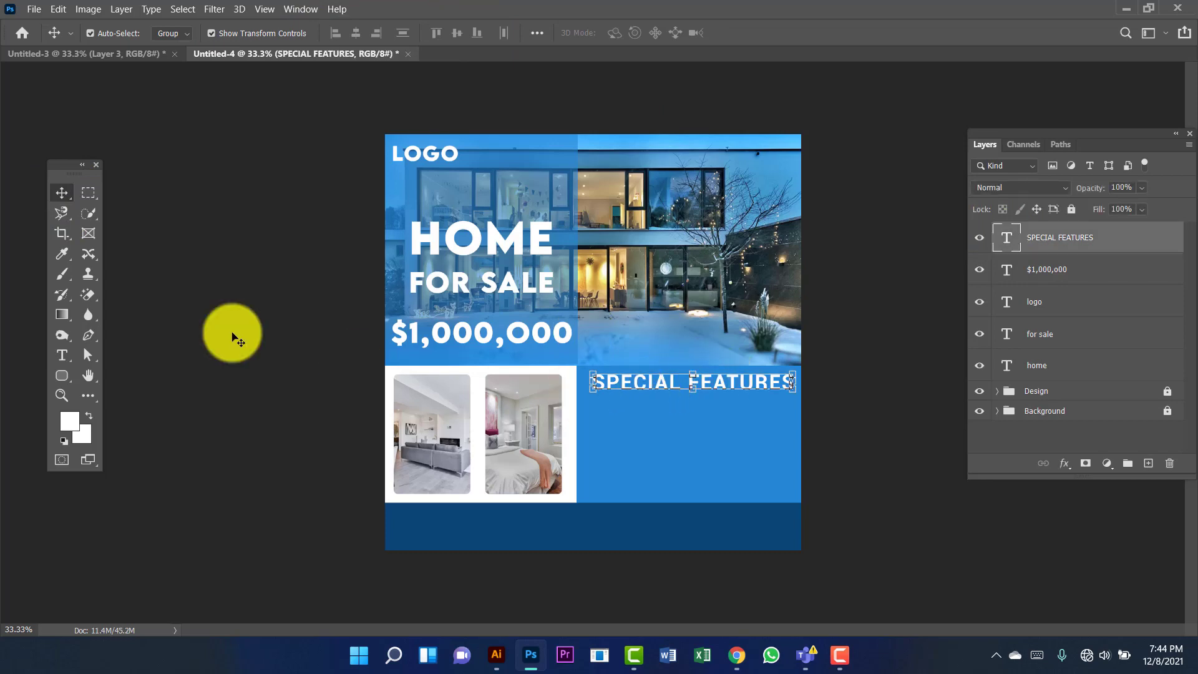
Step: Try drawing a 120 × 120 px circle with the Ellipse tool below the start of the SPECIAL FEATURES heading
right_click(68, 385)
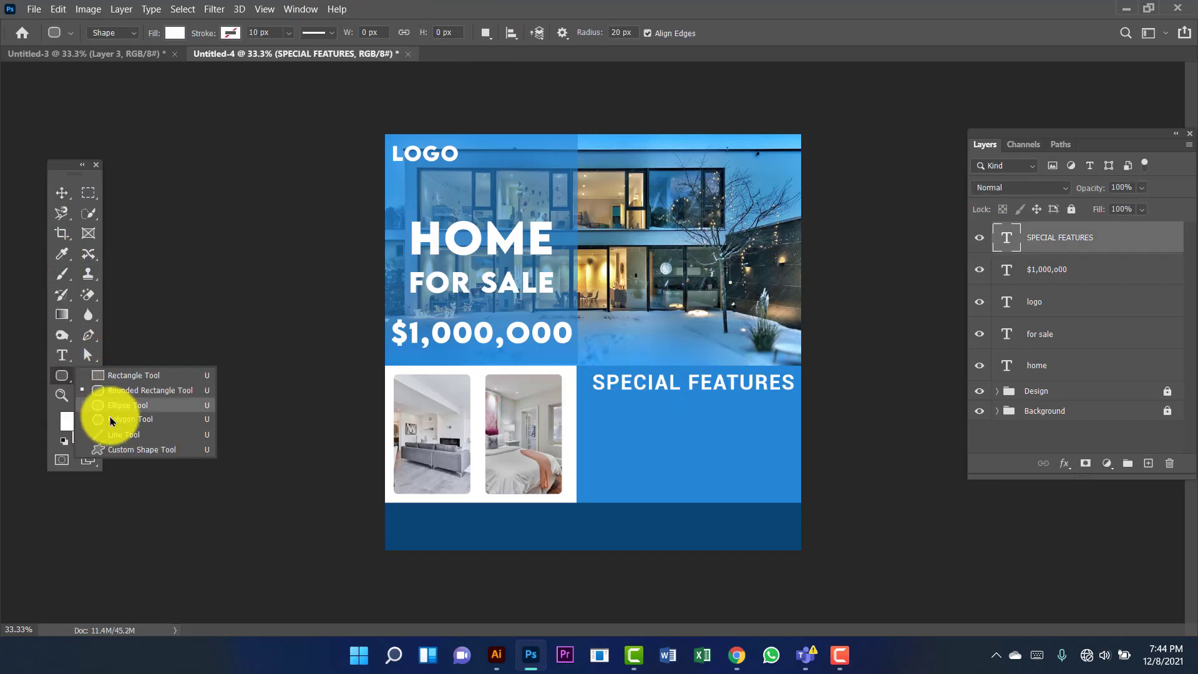
left_click(112, 392)
left_click_drag(611, 409, 616, 422)
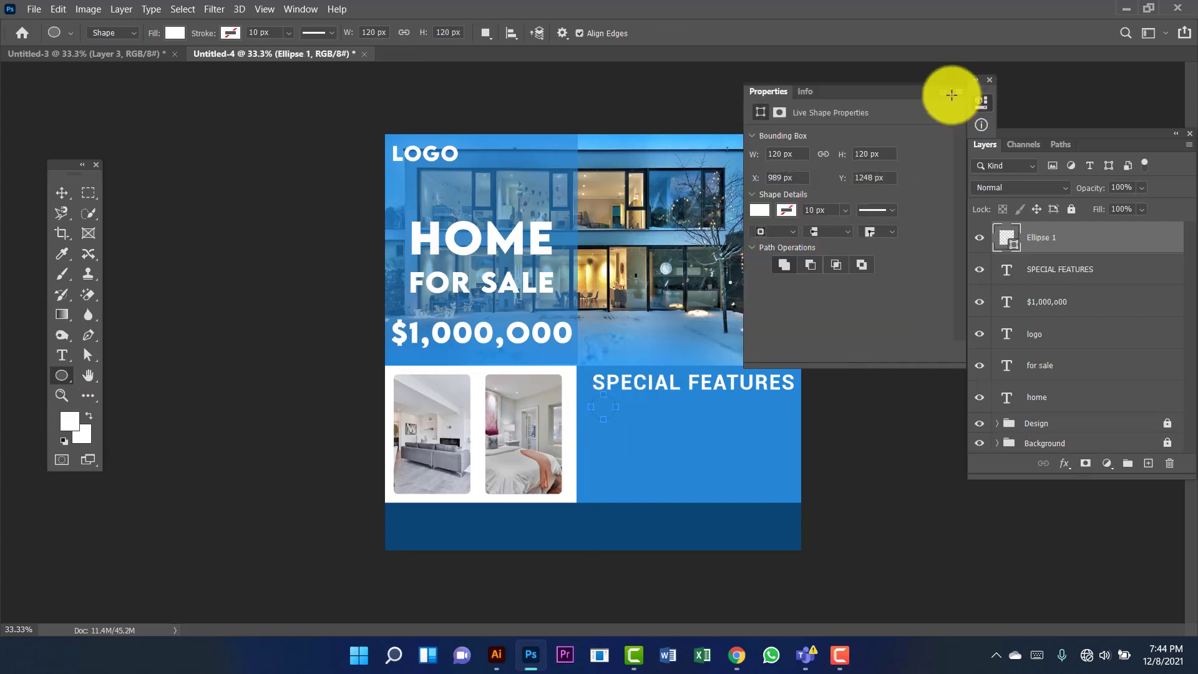
left_click(989, 80)
key("ctrl+z")
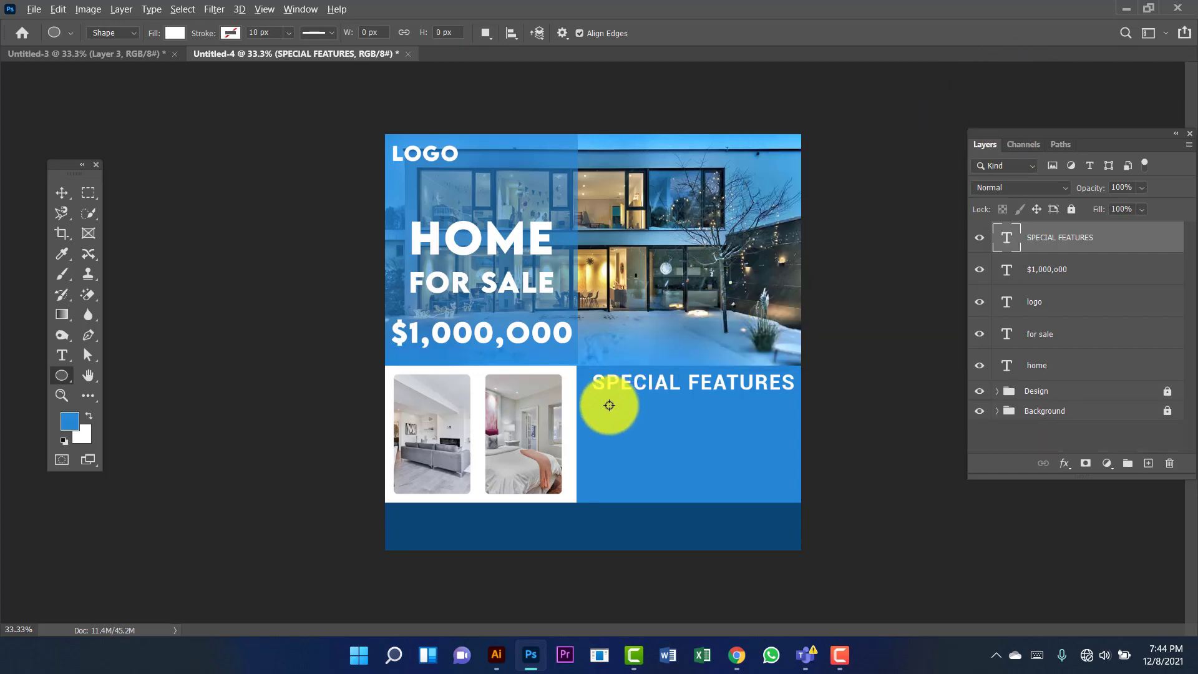
Step: Draw a 120 × 120 px circle below the start of the SPECIAL FEATURES heading and fill it dark blue
left_click_drag(610, 410, 622, 424)
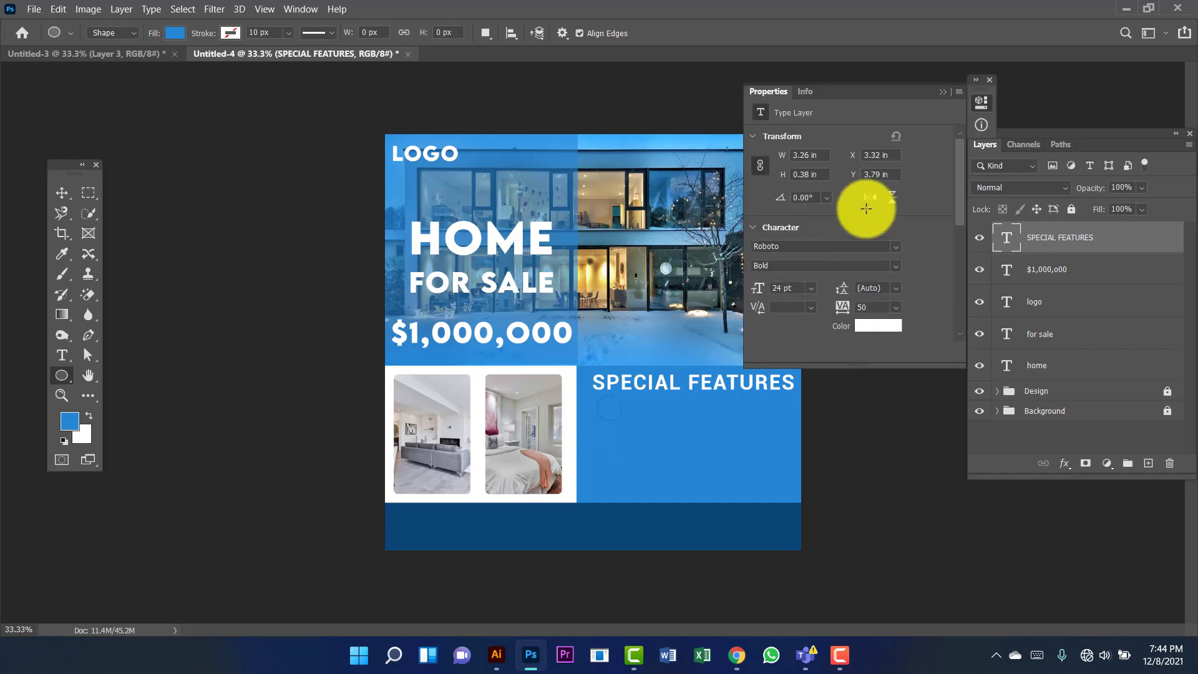
left_click(991, 82)
left_click(177, 32)
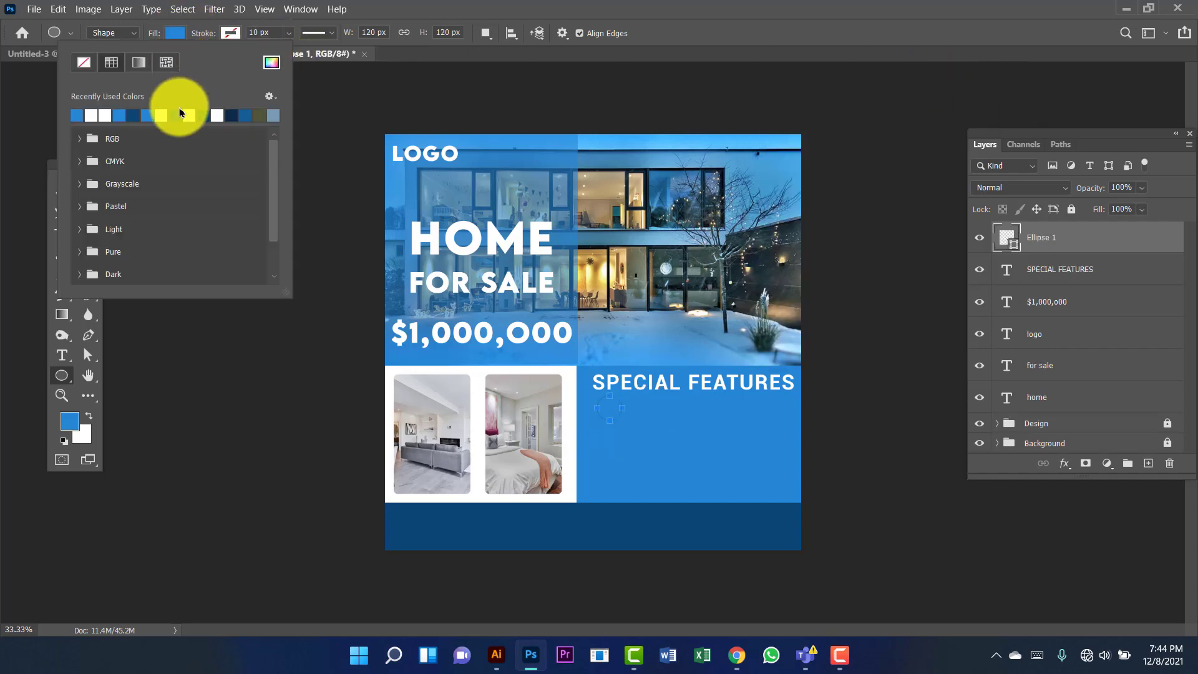
left_click(136, 115)
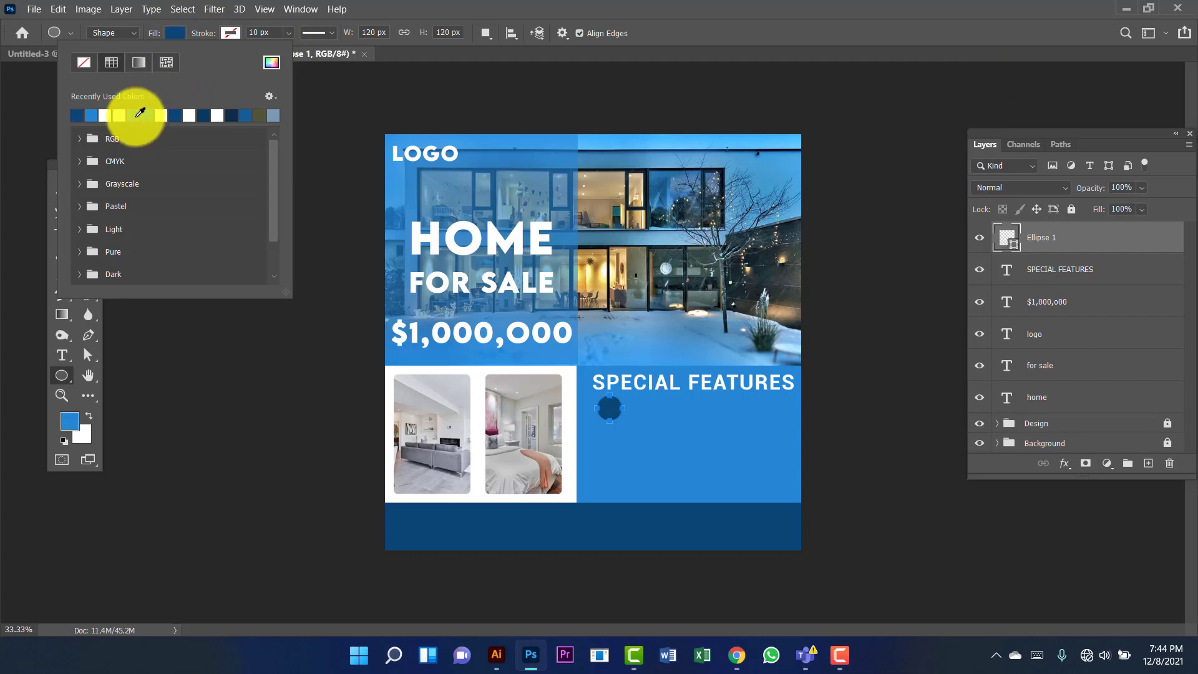
key("Escape")
Step: Scale the dark blue circle down to 78.77% and position it as a bullet under the SPECIAL FEATURES heading
key("v")
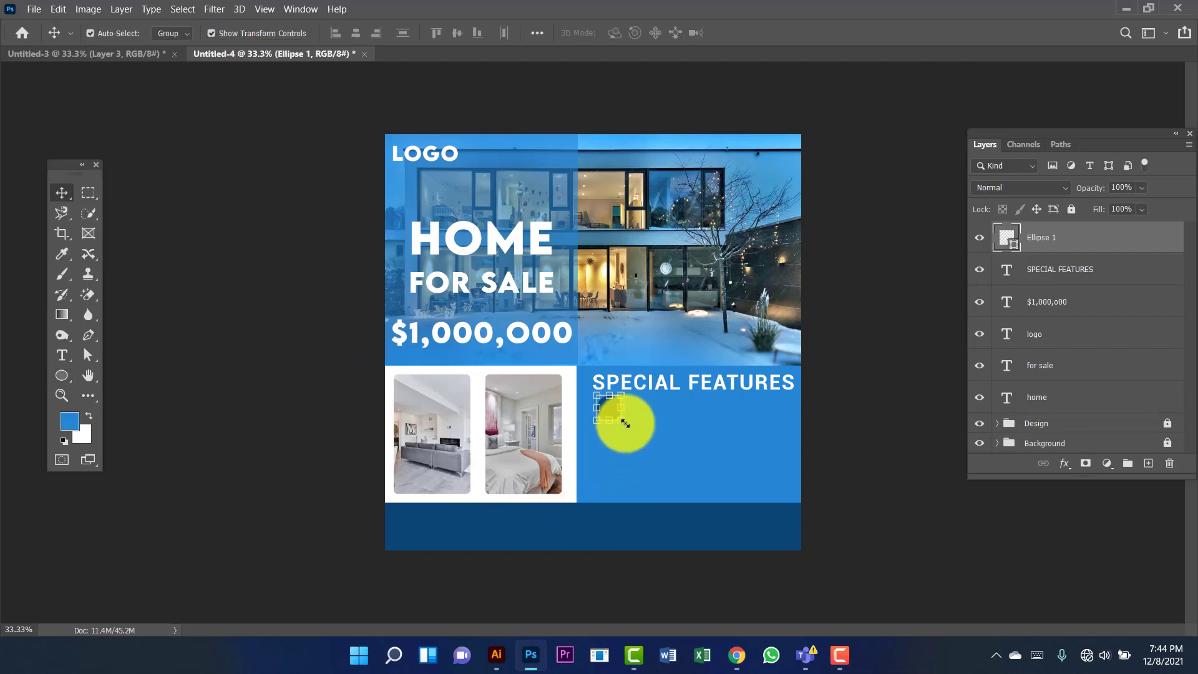
left_click_drag(625, 424, 610, 415)
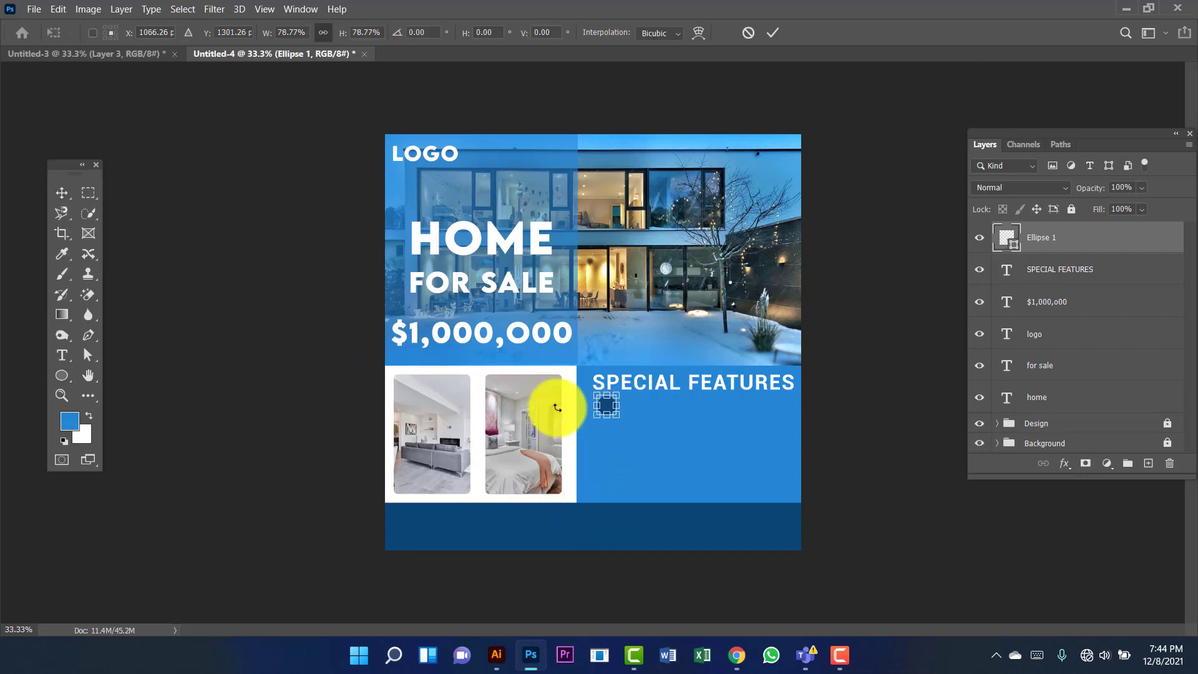
left_click(74, 197)
left_click(312, 294)
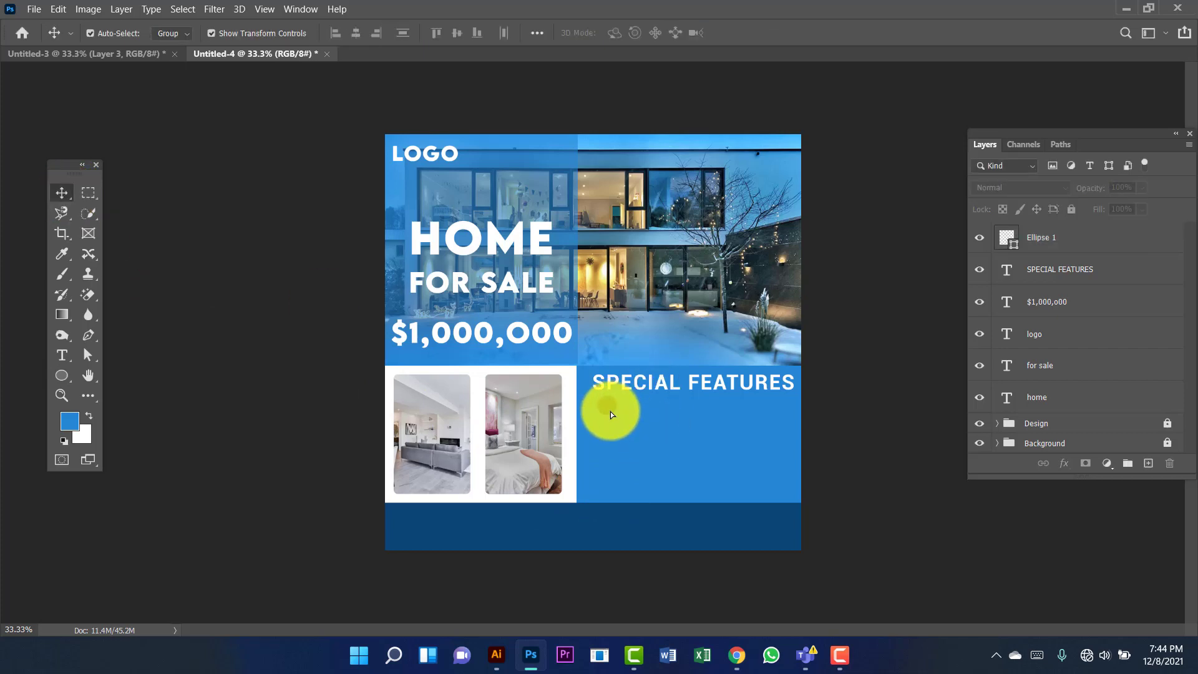
left_click_drag(610, 414, 624, 416)
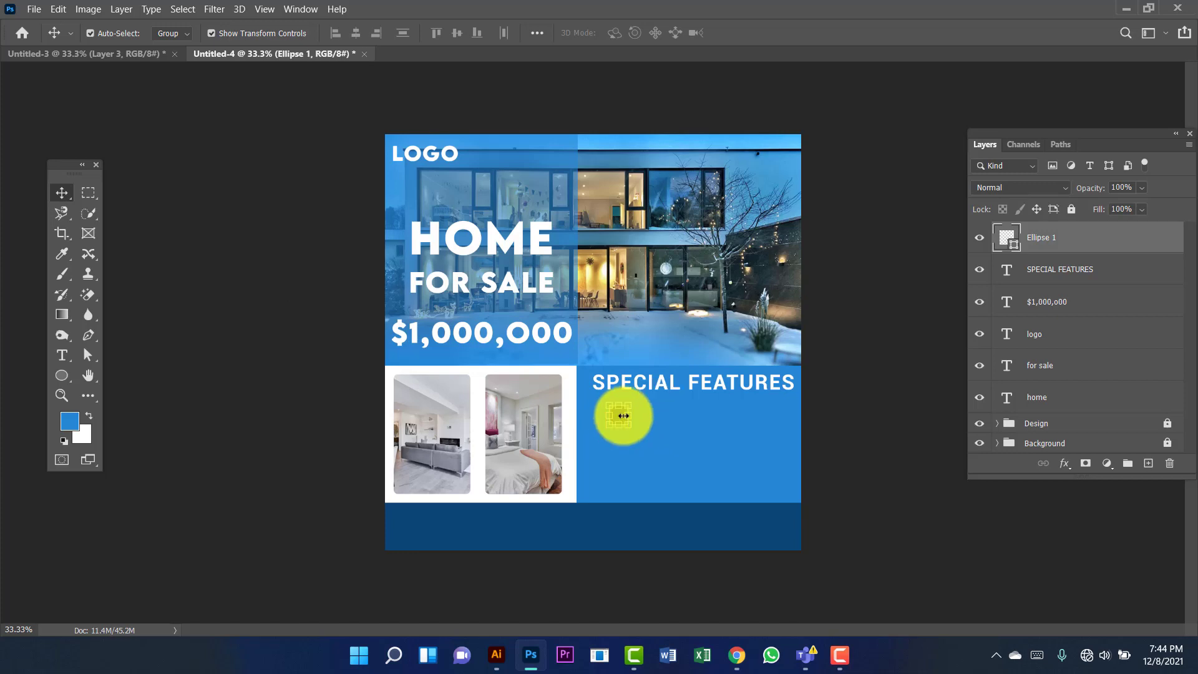
Step: Copy the SPECIAL FEATURES heading beside the circle, set the copy to 18 pt and change its text to 5 Bedrooms
left_click(726, 383)
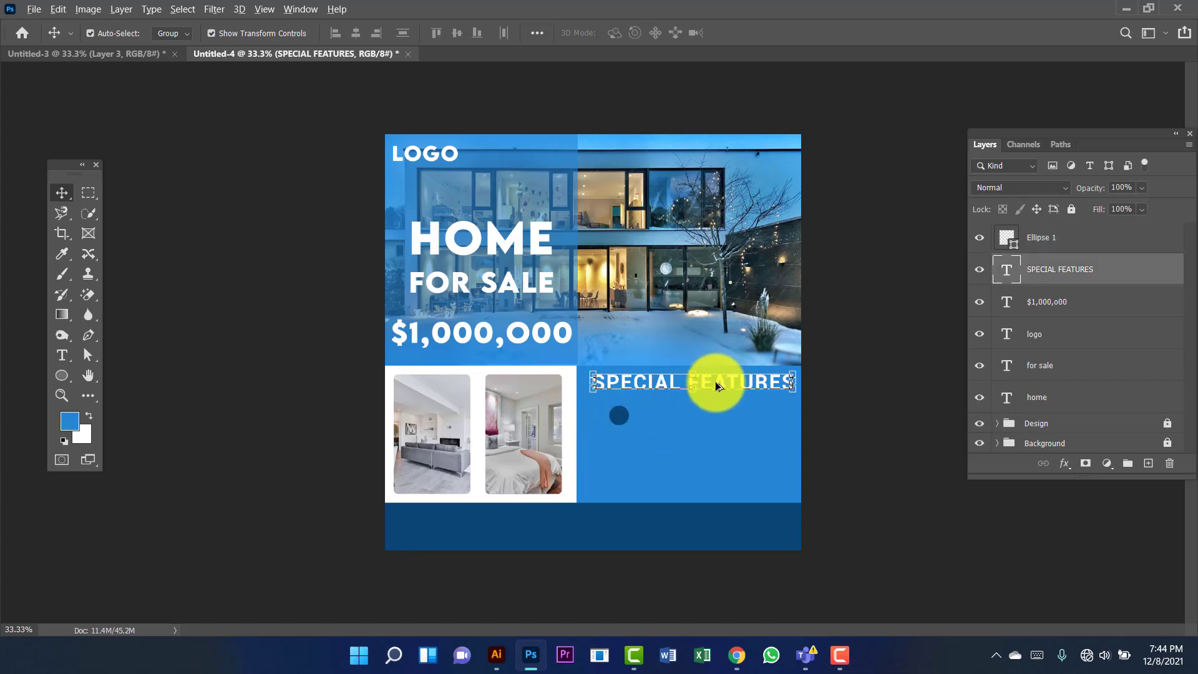
left_click_drag(715, 383, 763, 419)
double_click(1011, 270)
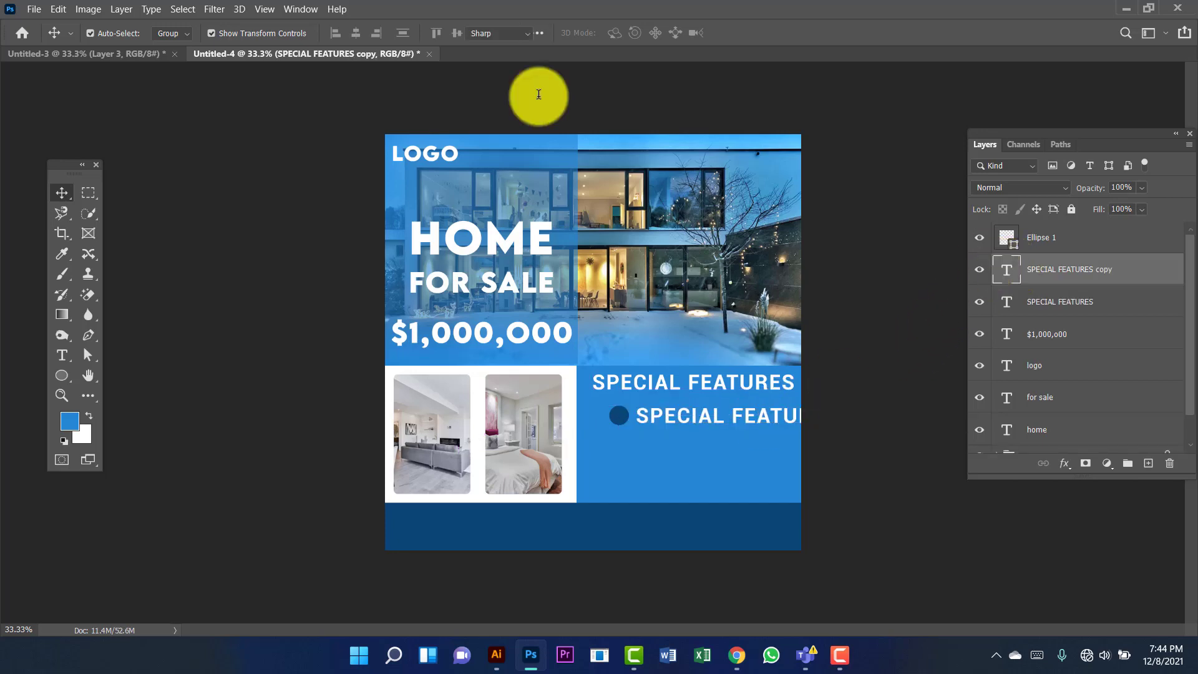
left_click(405, 30)
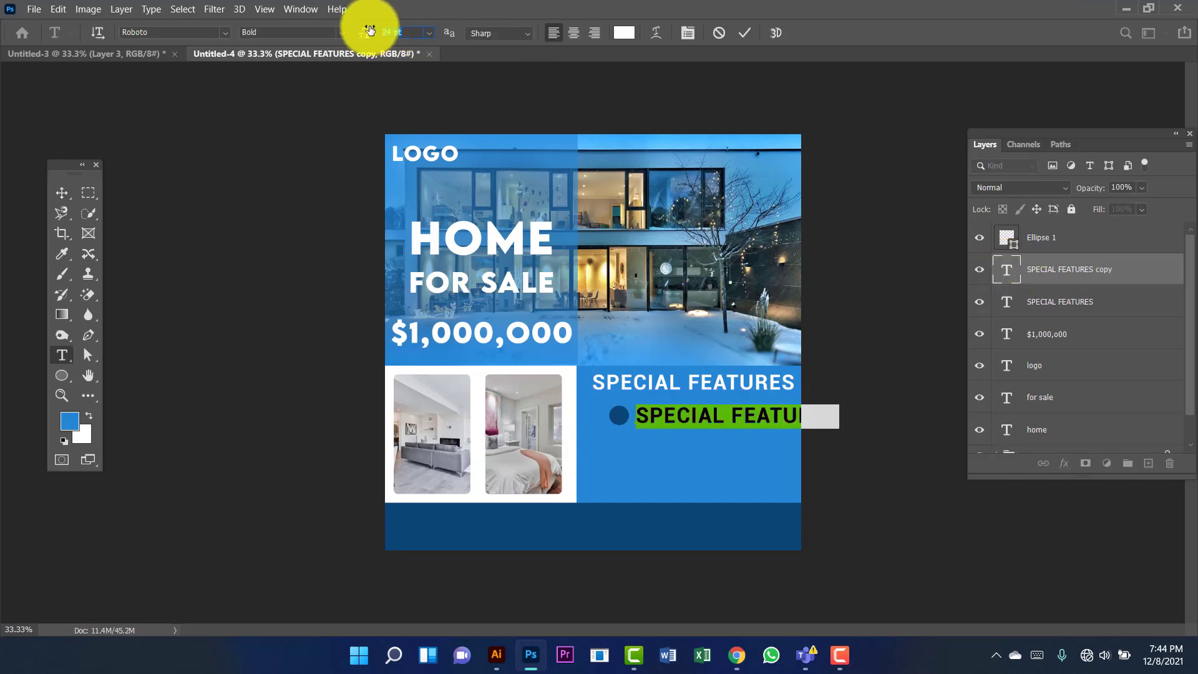
type("18")
key("Return")
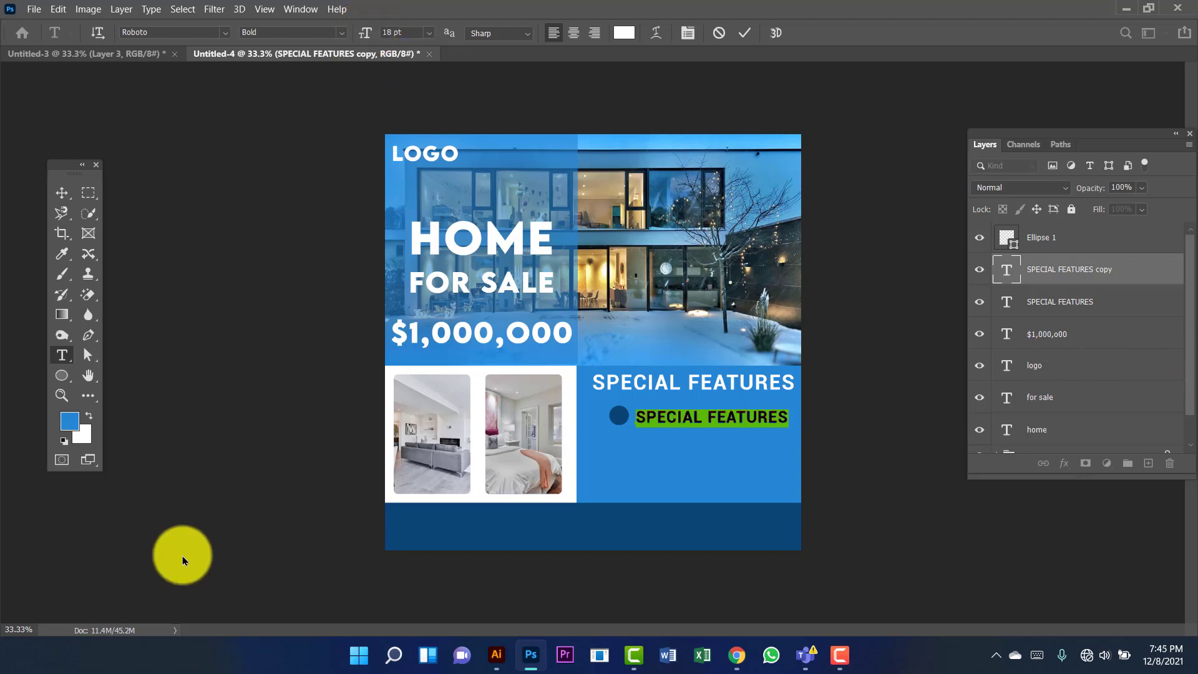
type("5 Bedrooms")
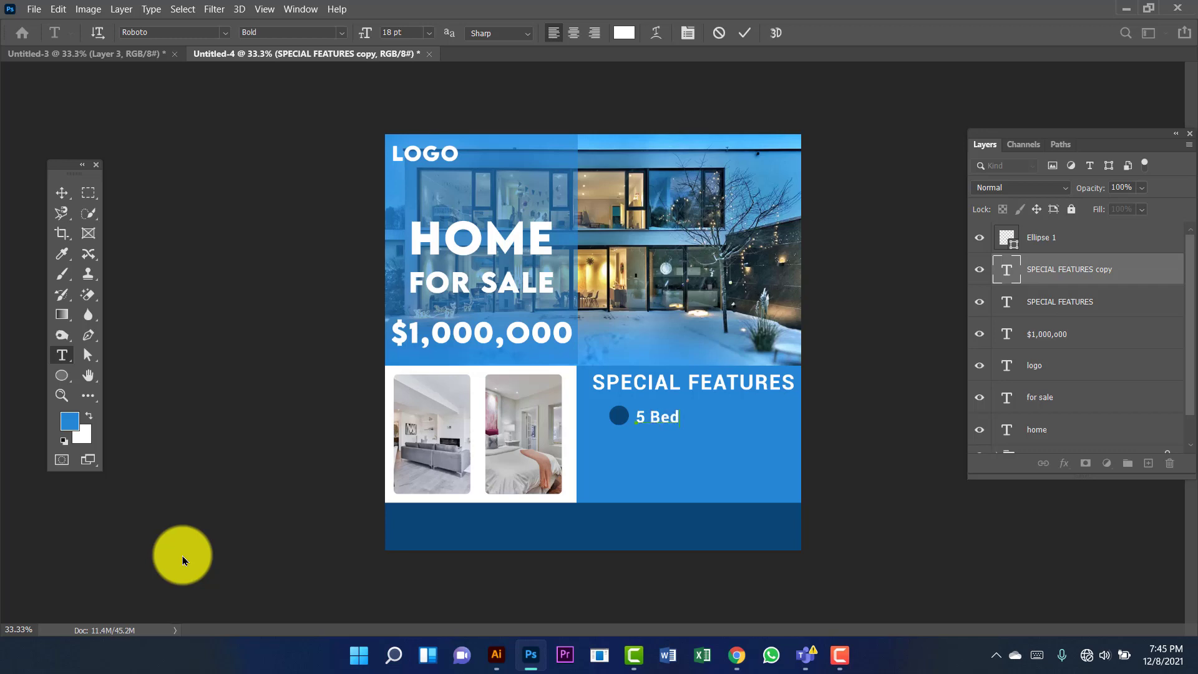
left_click(61, 192)
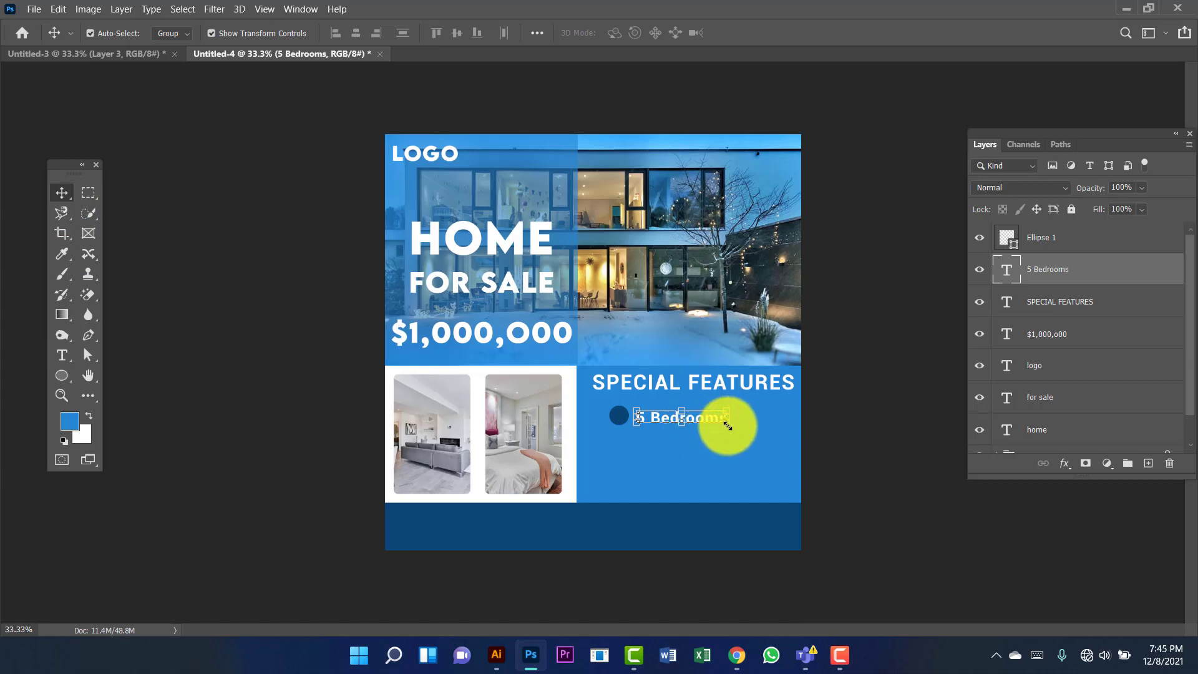
Step: Enlarge the 5 Bedrooms text to 117.56% and shift it slightly away from the circle
mouse_move(728, 426)
left_mouse_down()
mouse_move(701, 428)
mouse_move(709, 419)
left_mouse_up()
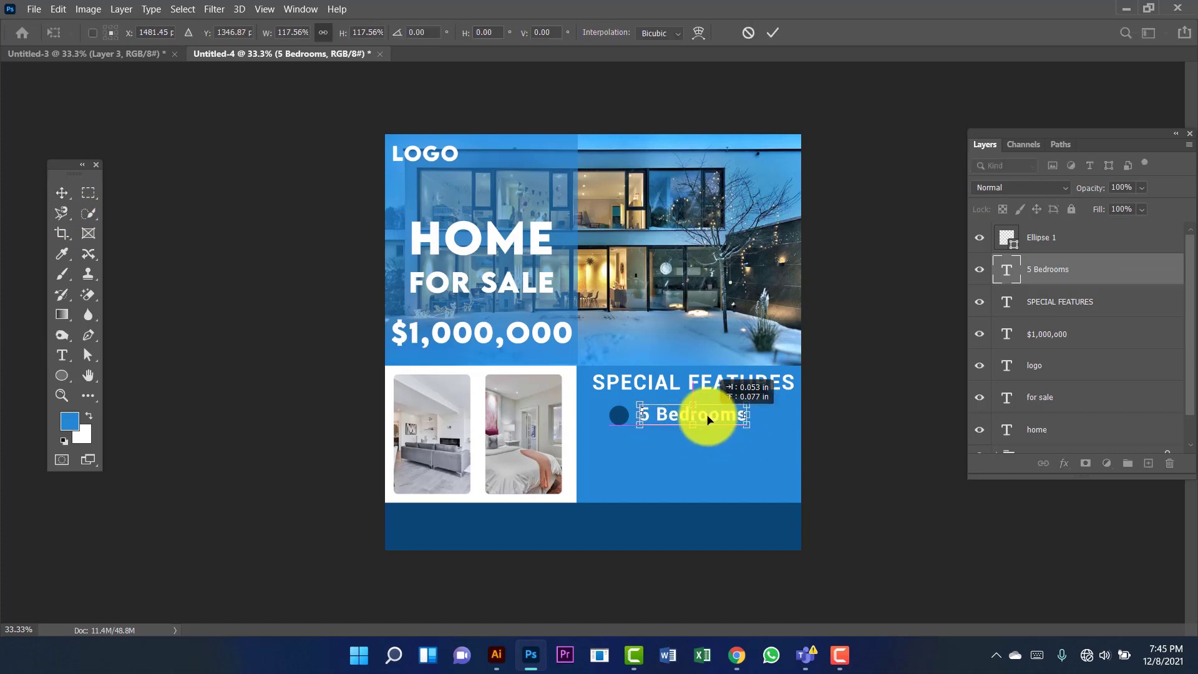
key("Return")
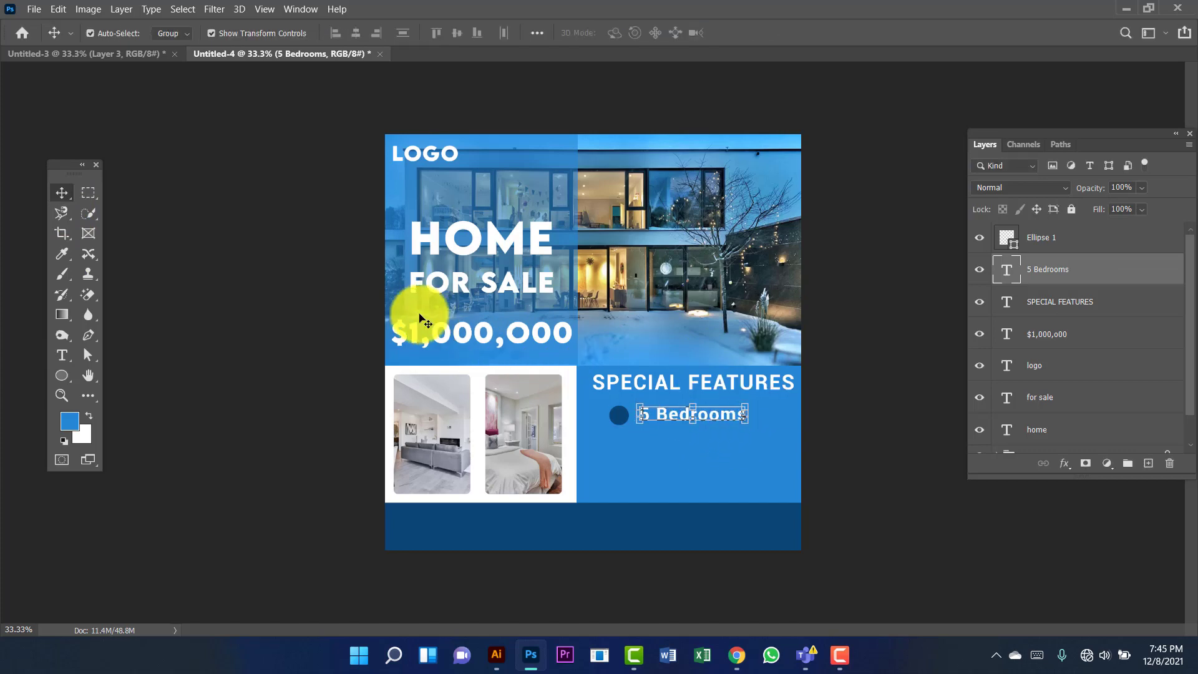
left_click(856, 414)
Step: Align the circle and the 5 Bedrooms text on their vertical centres and nudge both up closer to the heading
left_click(727, 424)
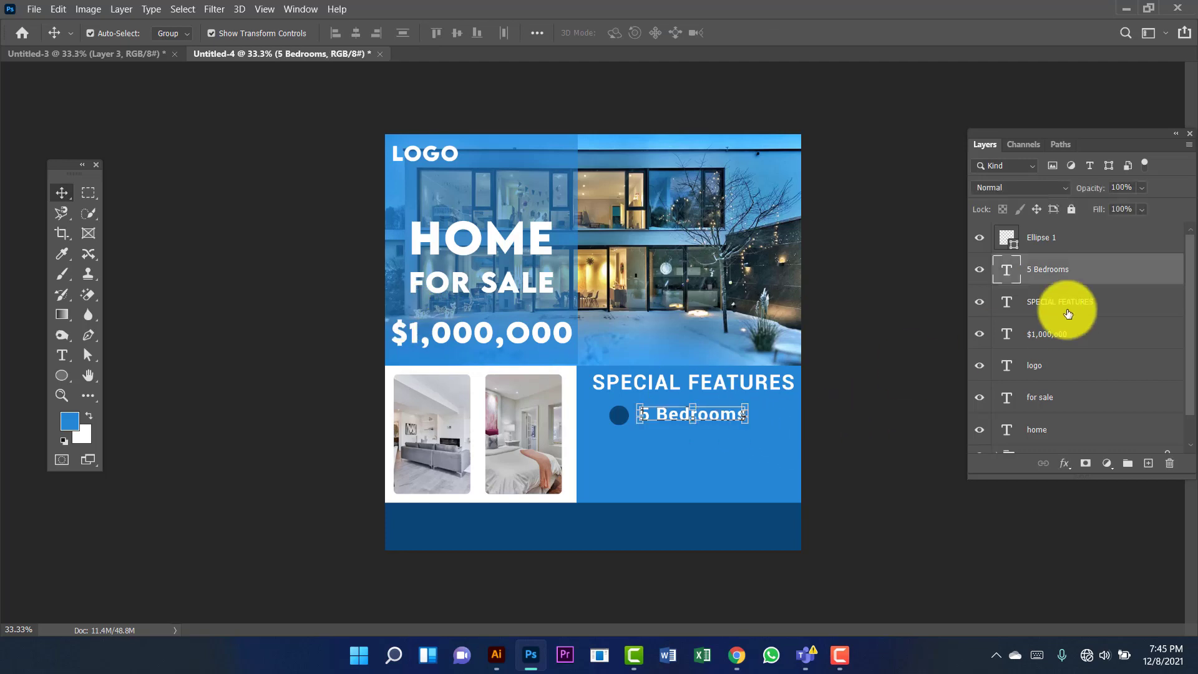
left_click(1078, 244, "shift")
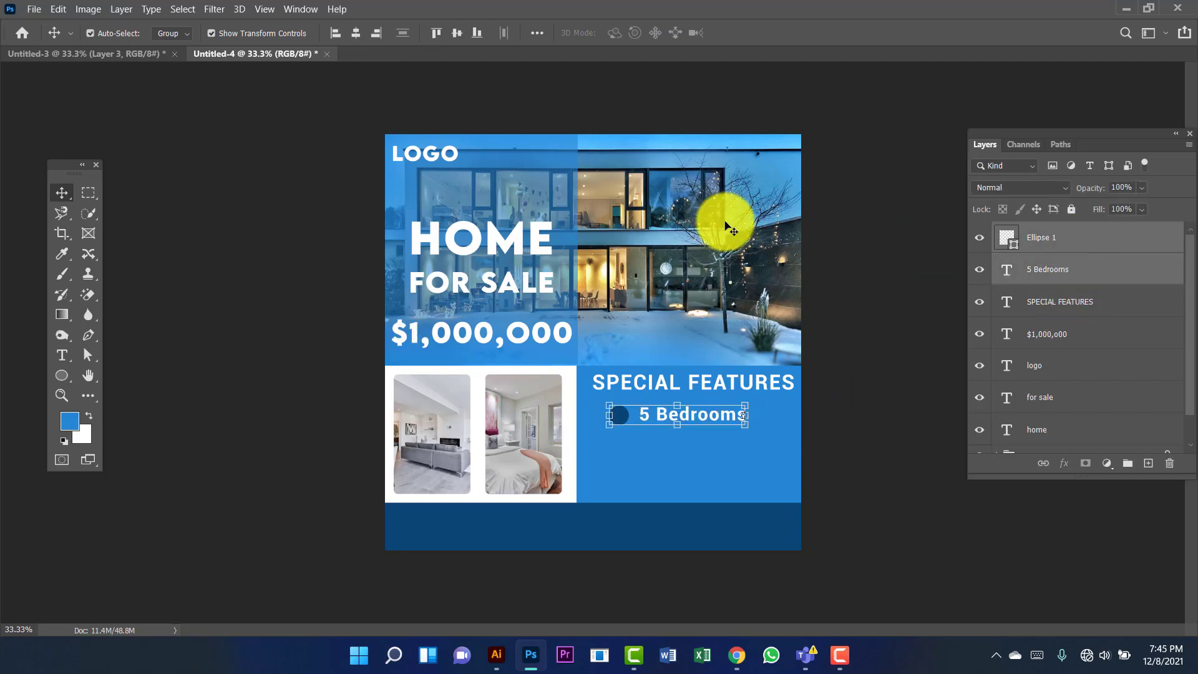
left_click(455, 34)
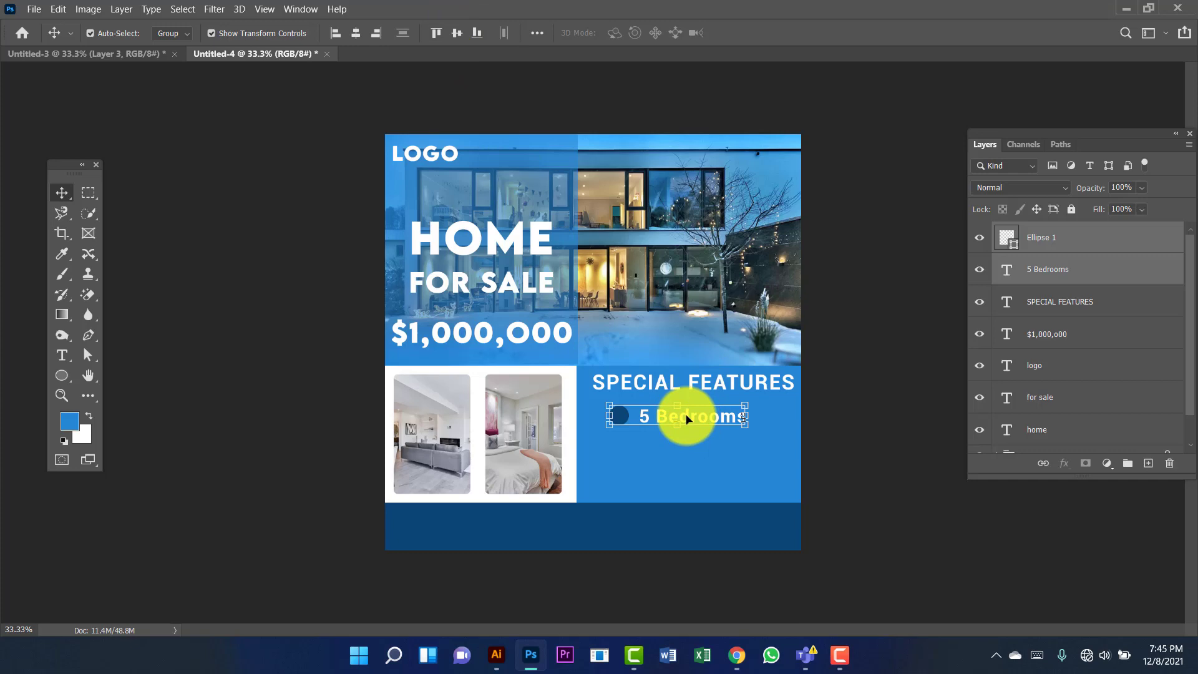
key("shift+Up")
key("shift+Up")
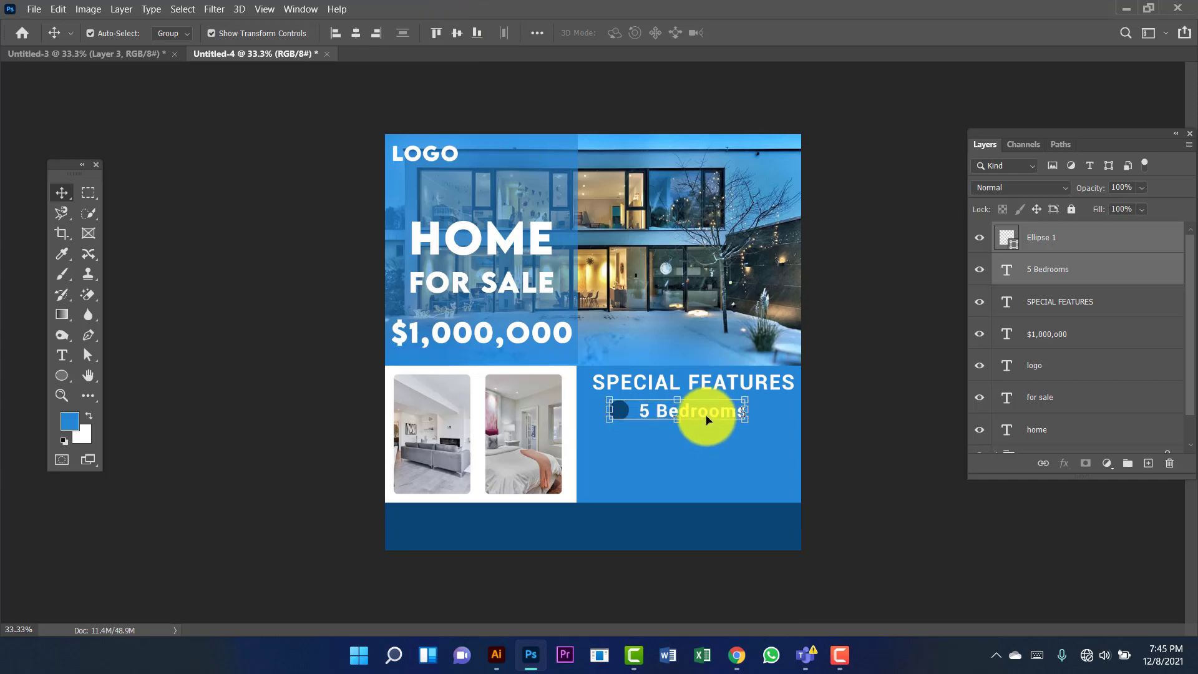
Step: Duplicate the 5 Bedrooms line with its circle directly below and change the copied text to 3 Living Rooms
left_click_drag(706, 410, 709, 435)
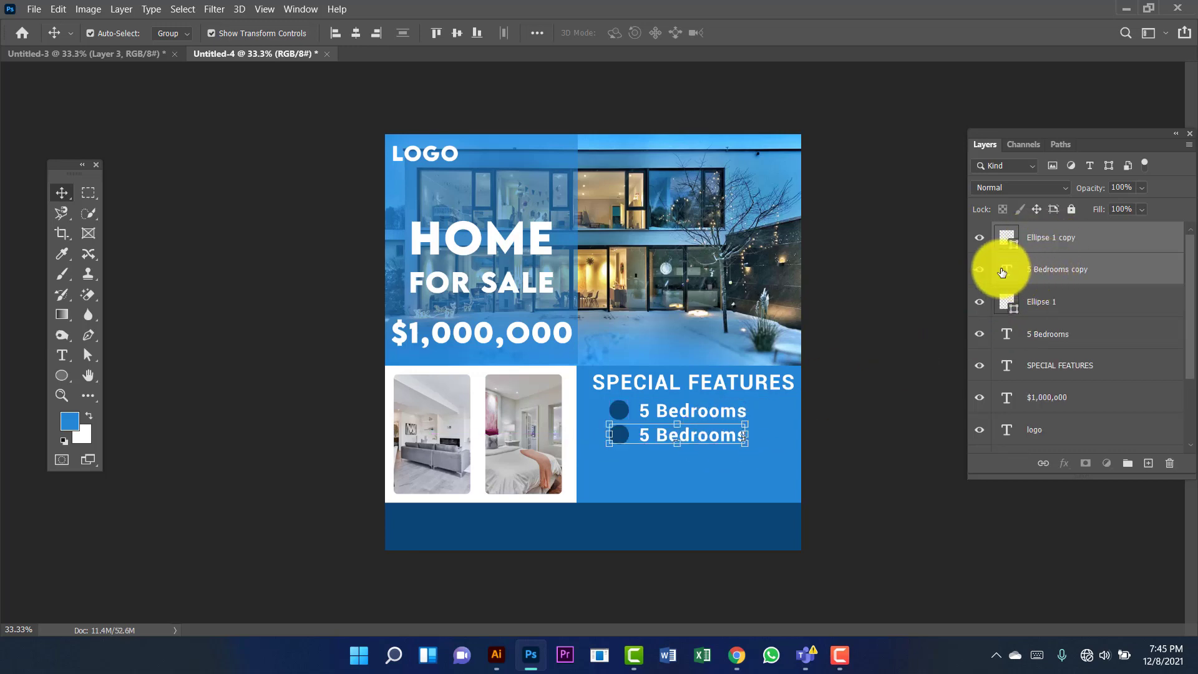
double_click(1003, 270)
type("3")
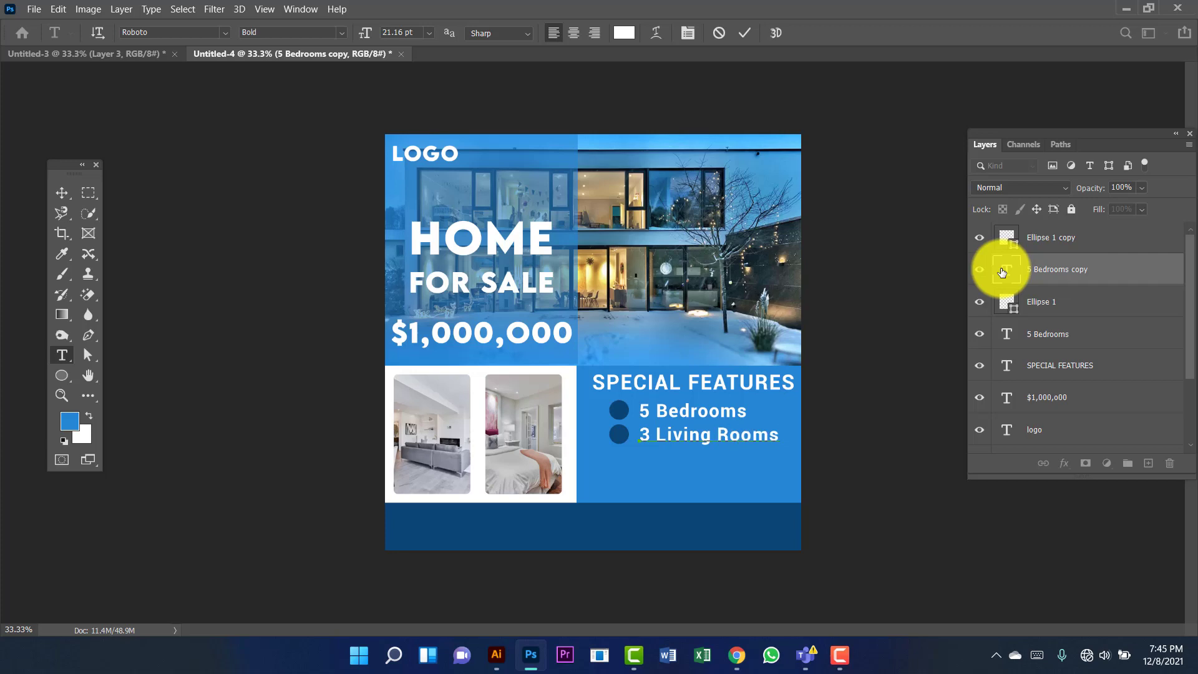
left_click(56, 200)
Step: Duplicate the 3 Living Rooms line with its circle directly below and change the copied text to Open Kitchen
left_click(620, 436, "shift")
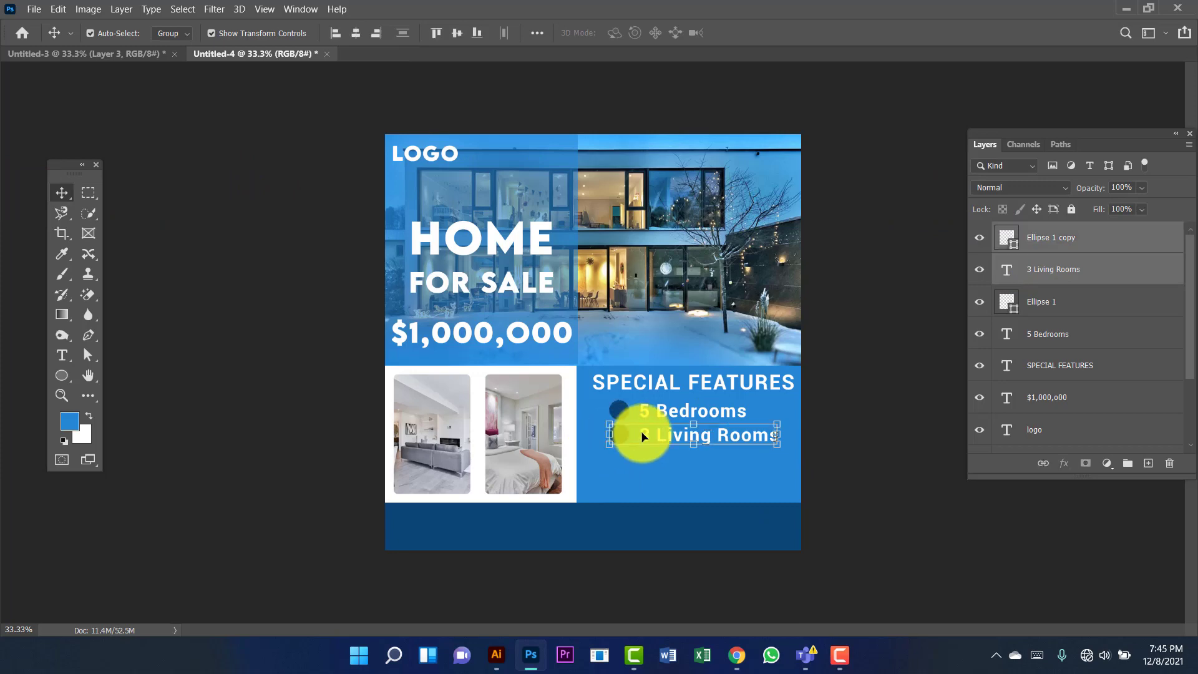
left_click_drag(659, 444, 659, 466)
double_click(1004, 278)
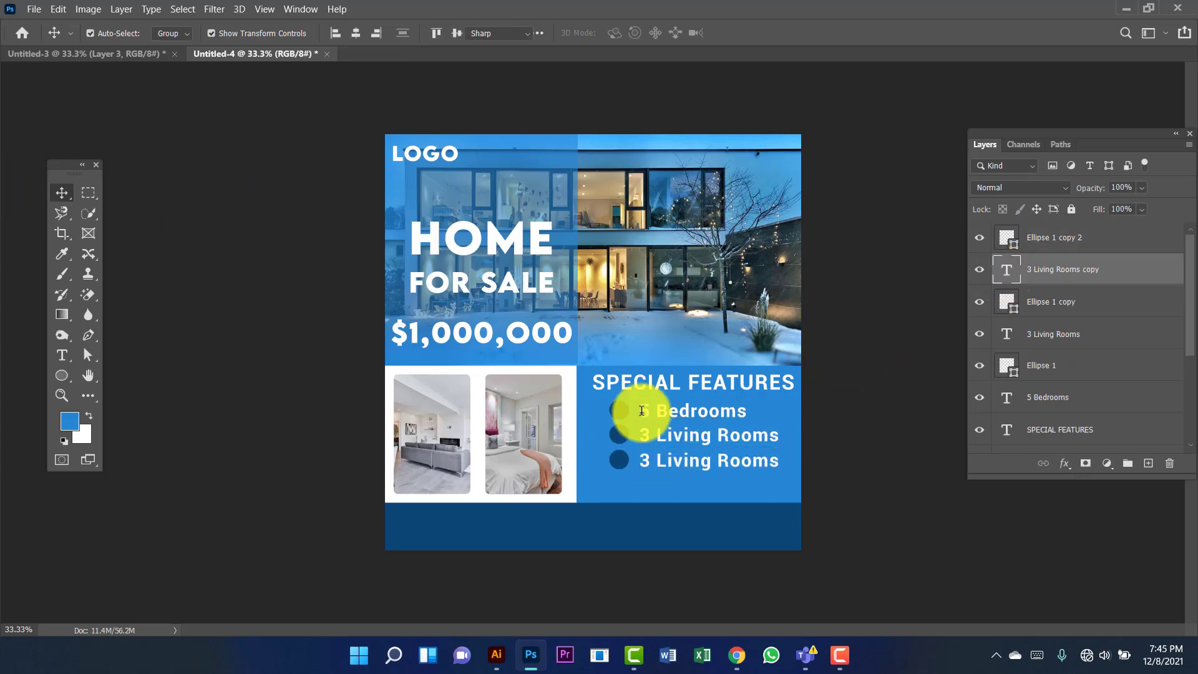
type("Open Kitchen")
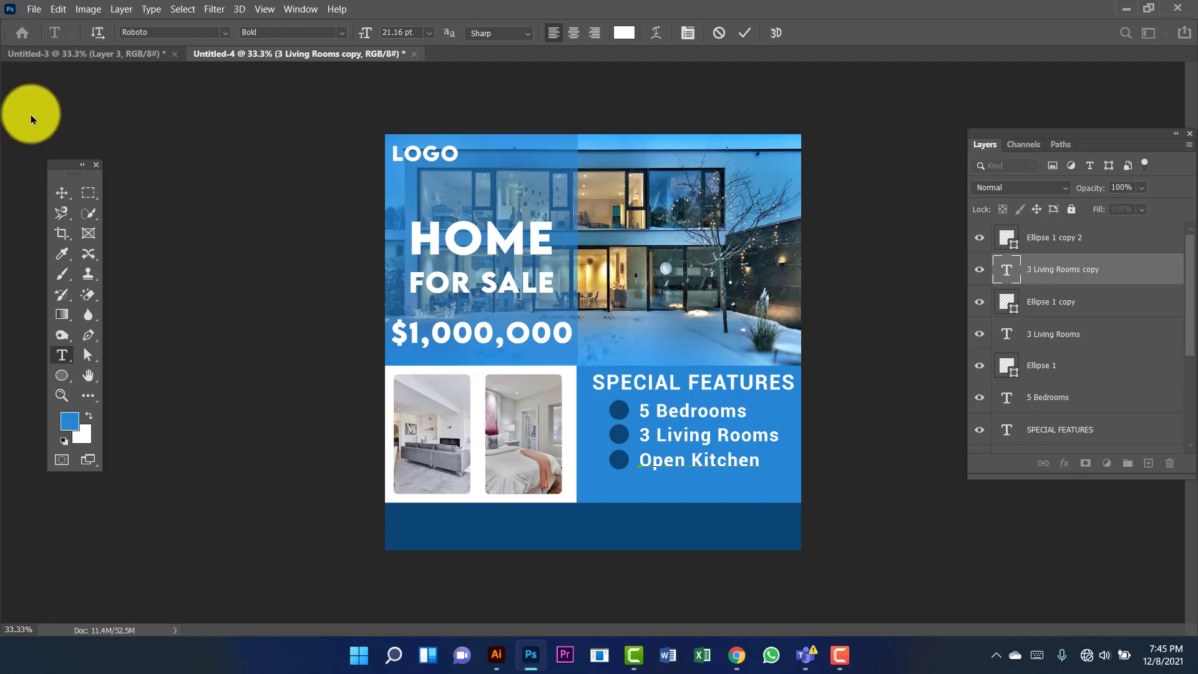
left_click(62, 192)
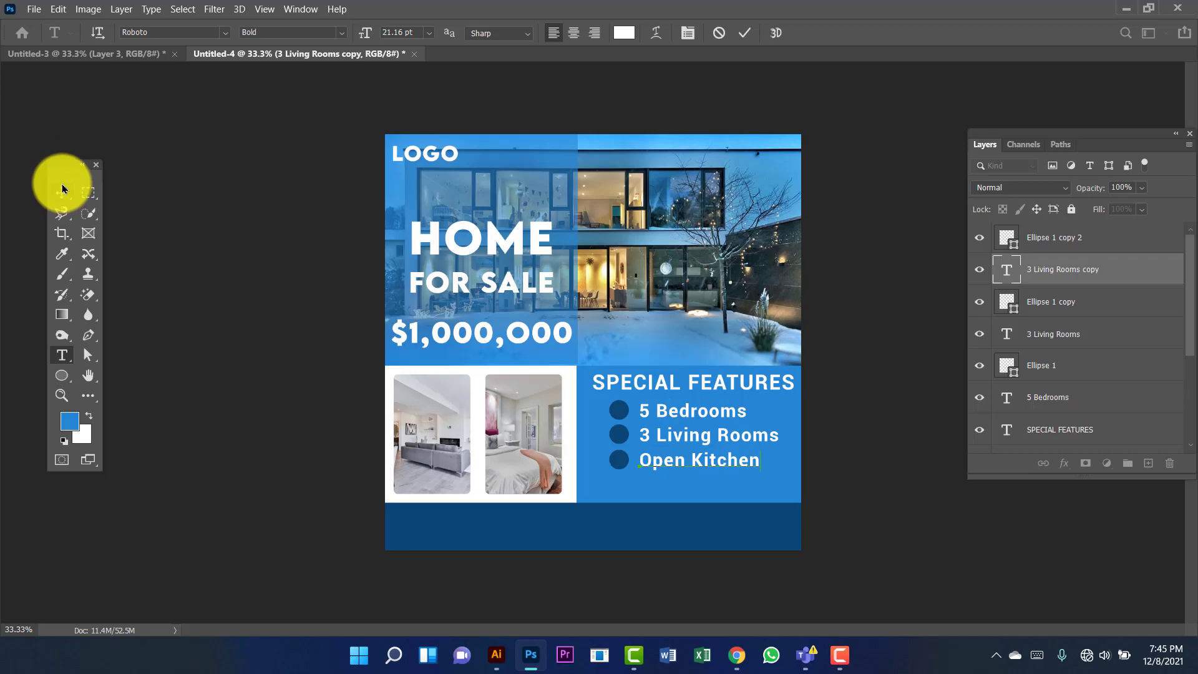
Step: Duplicate the Open Kitchen line with its circle directly below and change the copied text to Swimming Pool
left_click(618, 460, "shift")
left_click_drag(672, 466, 672, 493)
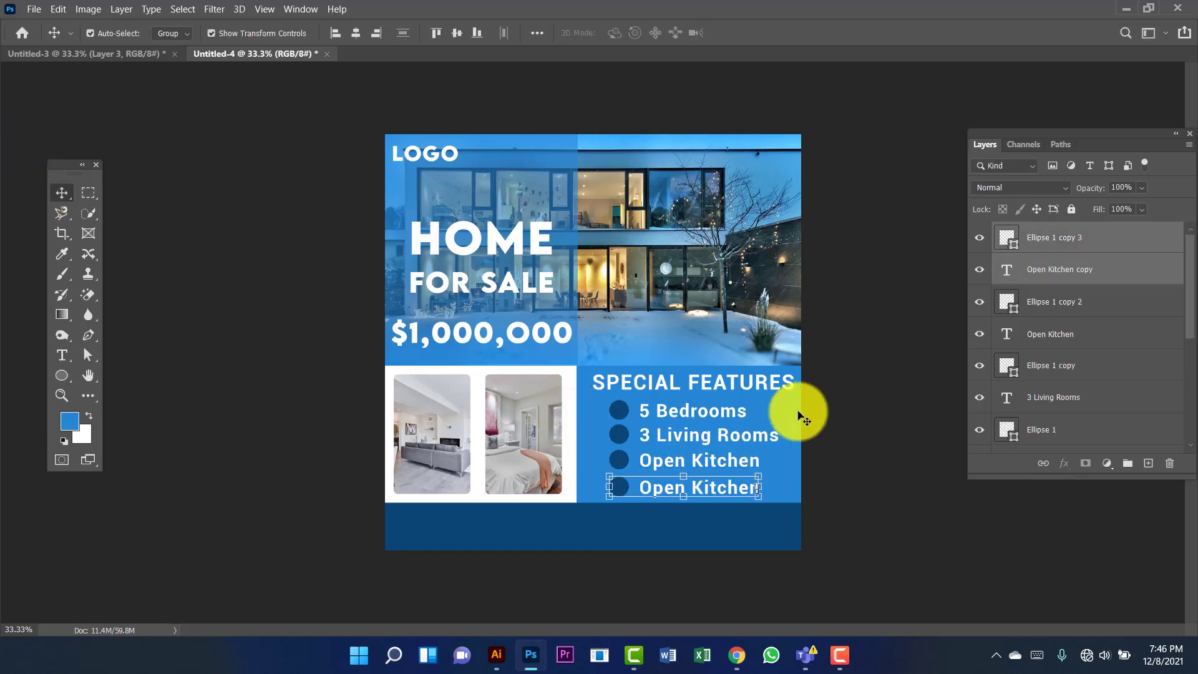
double_click(1010, 271)
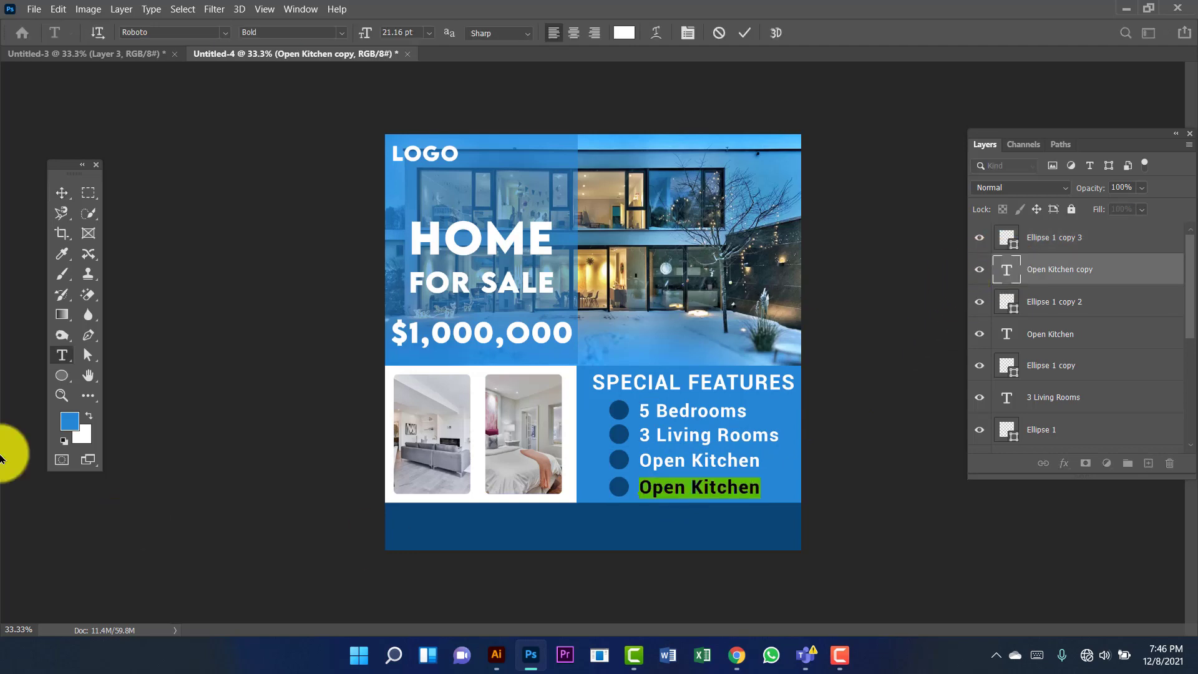
type("Swimming Pool")
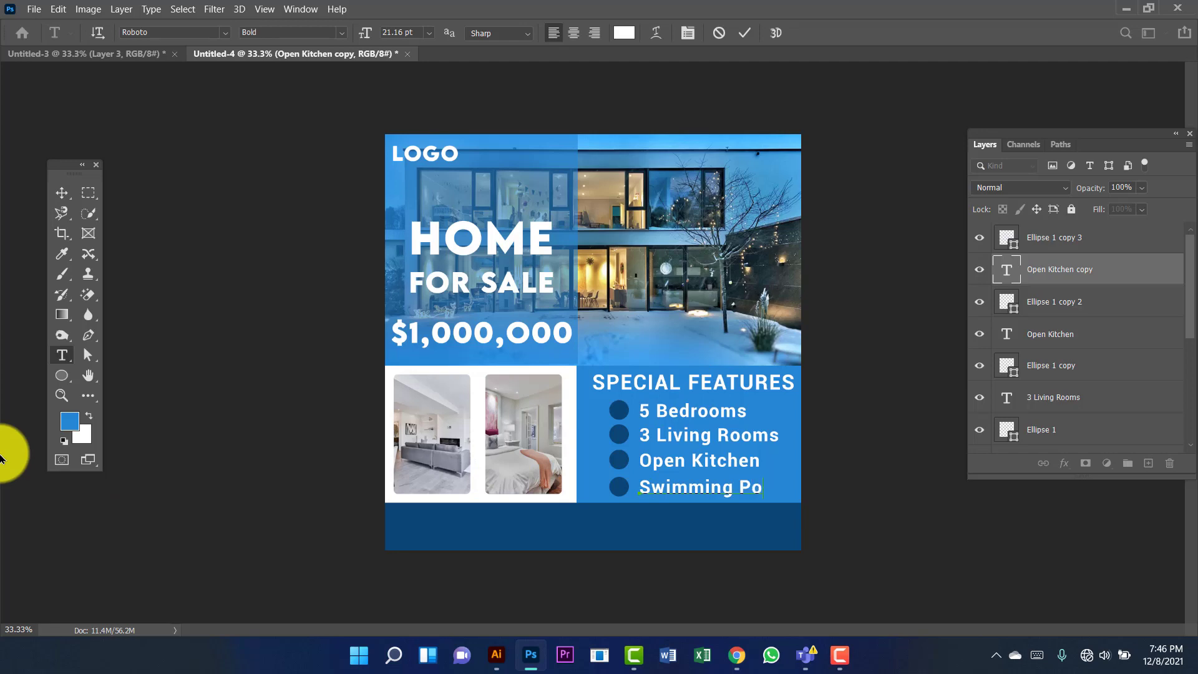
left_click(61, 193)
scroll(643, 367, "down", 1)
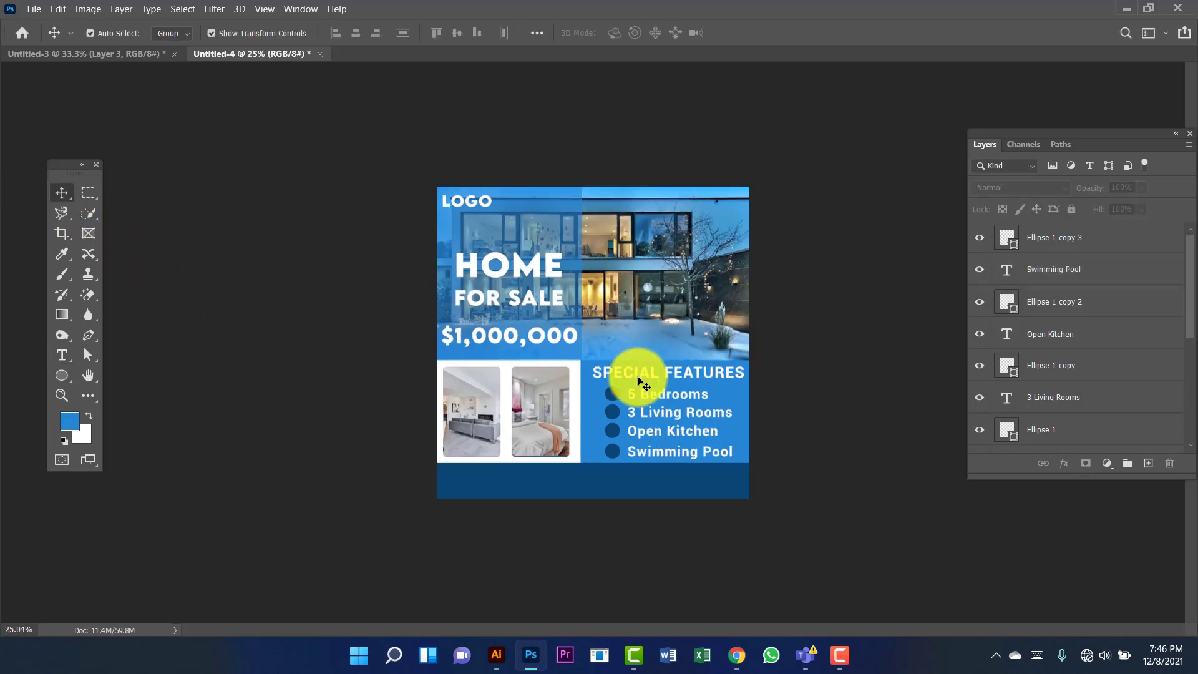
Step: Copy the phone and globe icons from the Untitled-3 document into the dark blue strip along the post's lower edge in Untitled-4
left_click(100, 55)
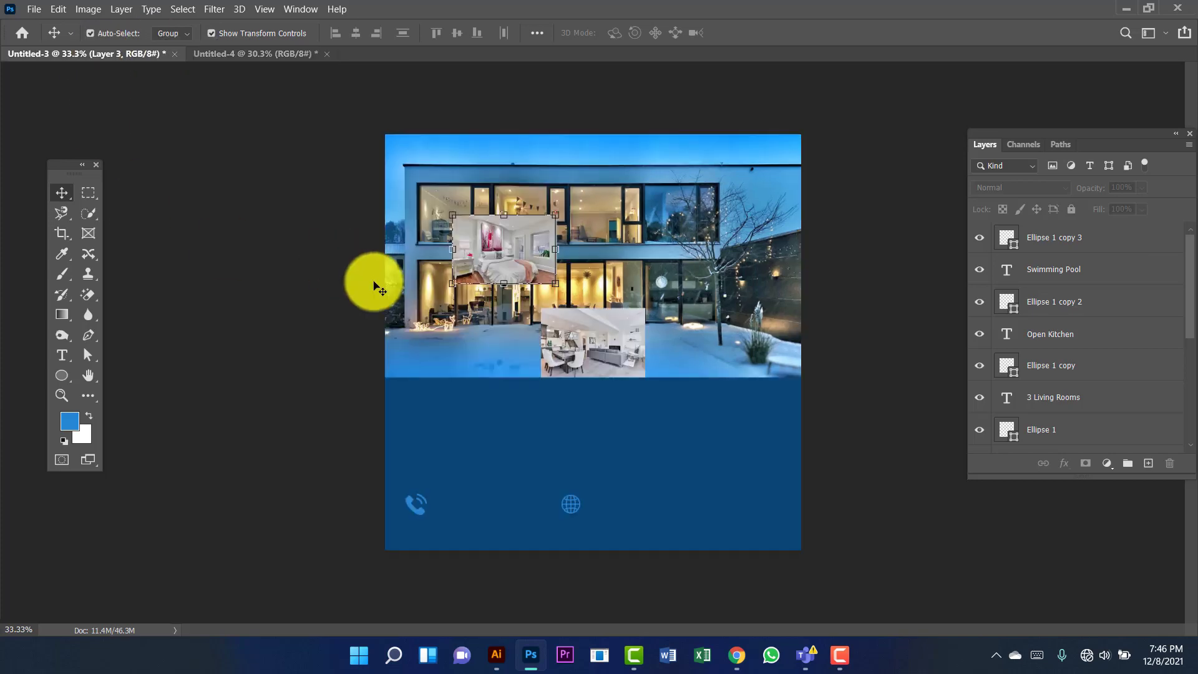
left_click(573, 507)
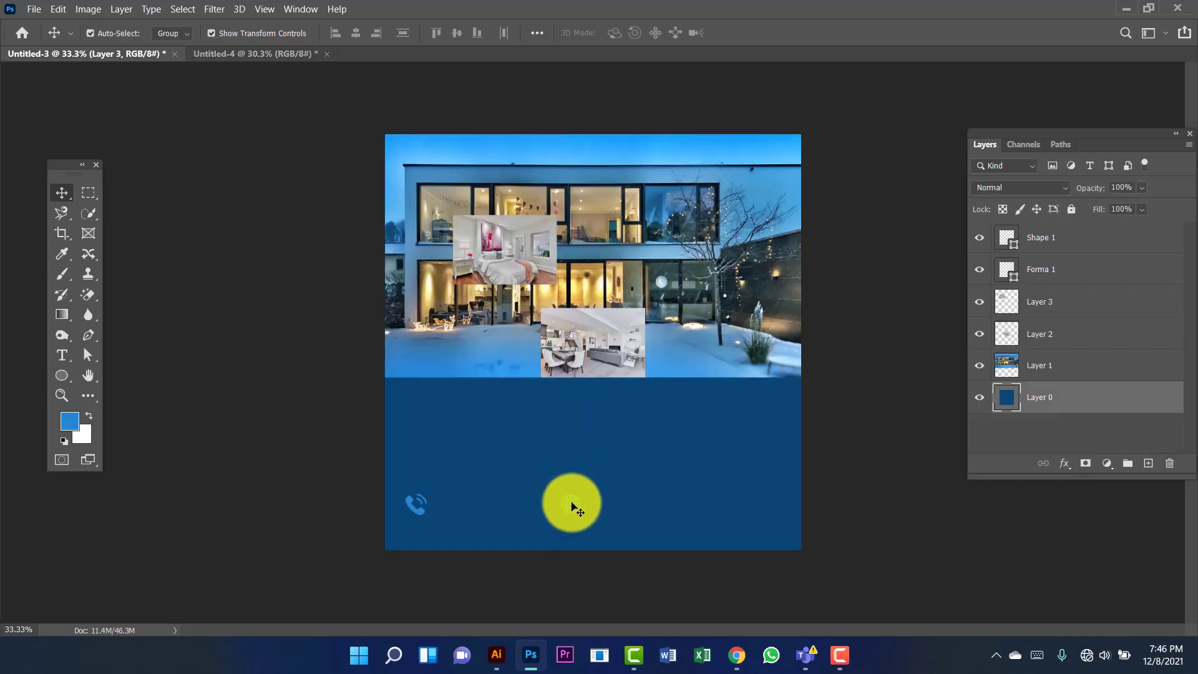
left_click(419, 506)
left_click(1118, 269, "shift")
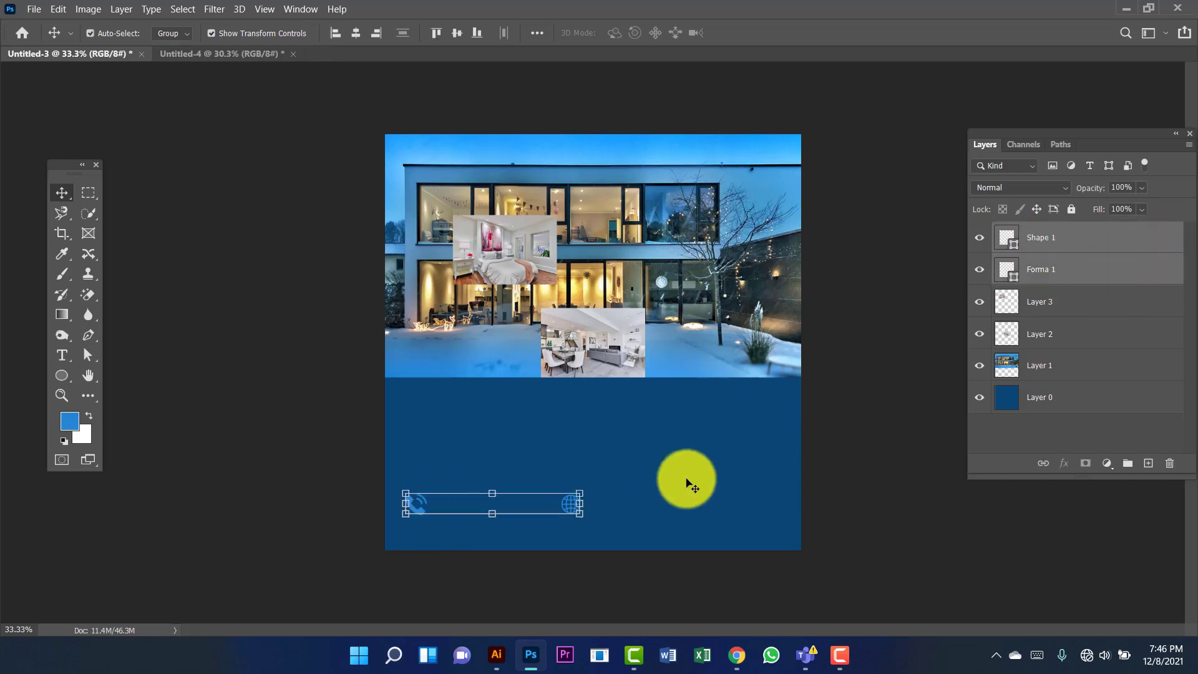
mouse_move(570, 512)
left_mouse_down()
mouse_move(393, 161)
mouse_move(268, 54)
mouse_move(482, 430)
mouse_move(599, 553)
mouse_move(601, 493)
mouse_move(653, 507)
mouse_move(590, 510)
left_mouse_up()
left_click(589, 536)
left_click(591, 515)
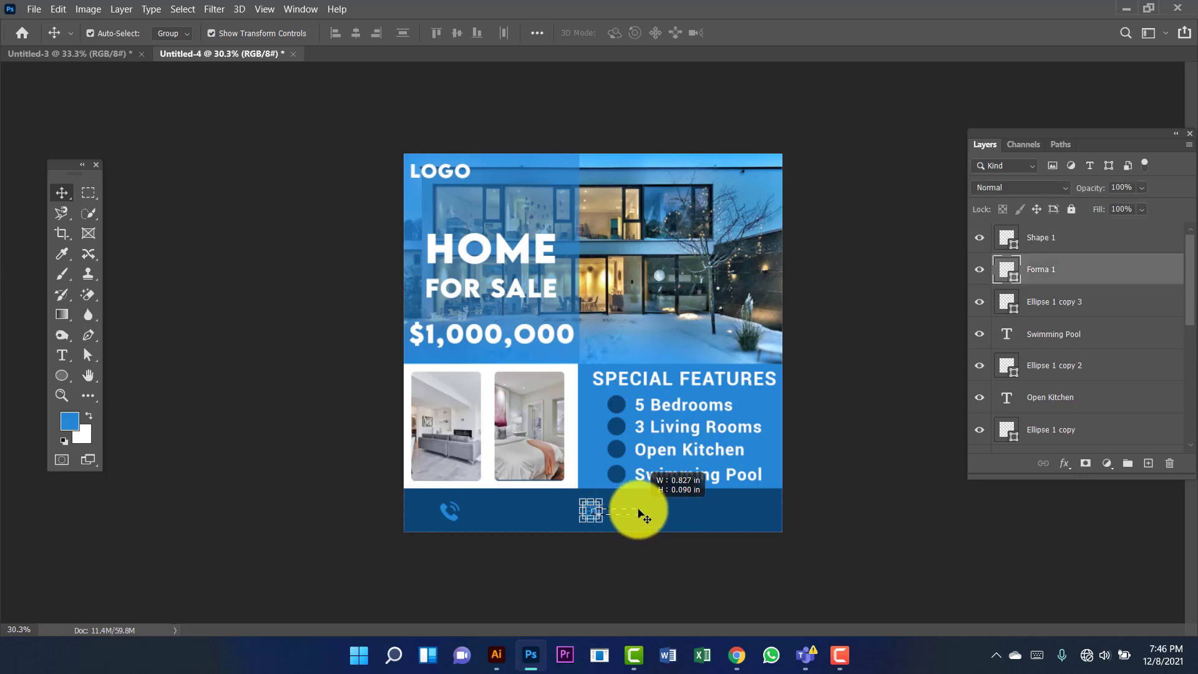
left_click(616, 556)
Step: Duplicate the SPECIAL FEATURES heading beside the phone icon in the dark blue strip and replace the copied text with the phone number
left_click(660, 382)
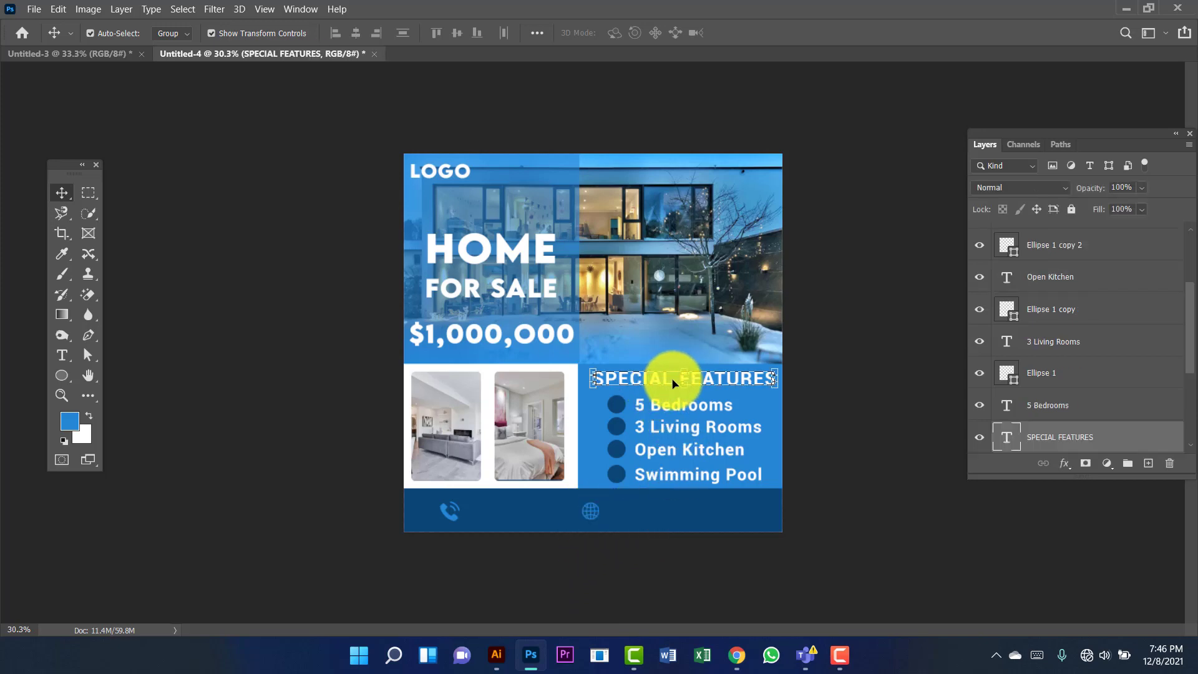
left_click_drag(659, 378, 536, 508)
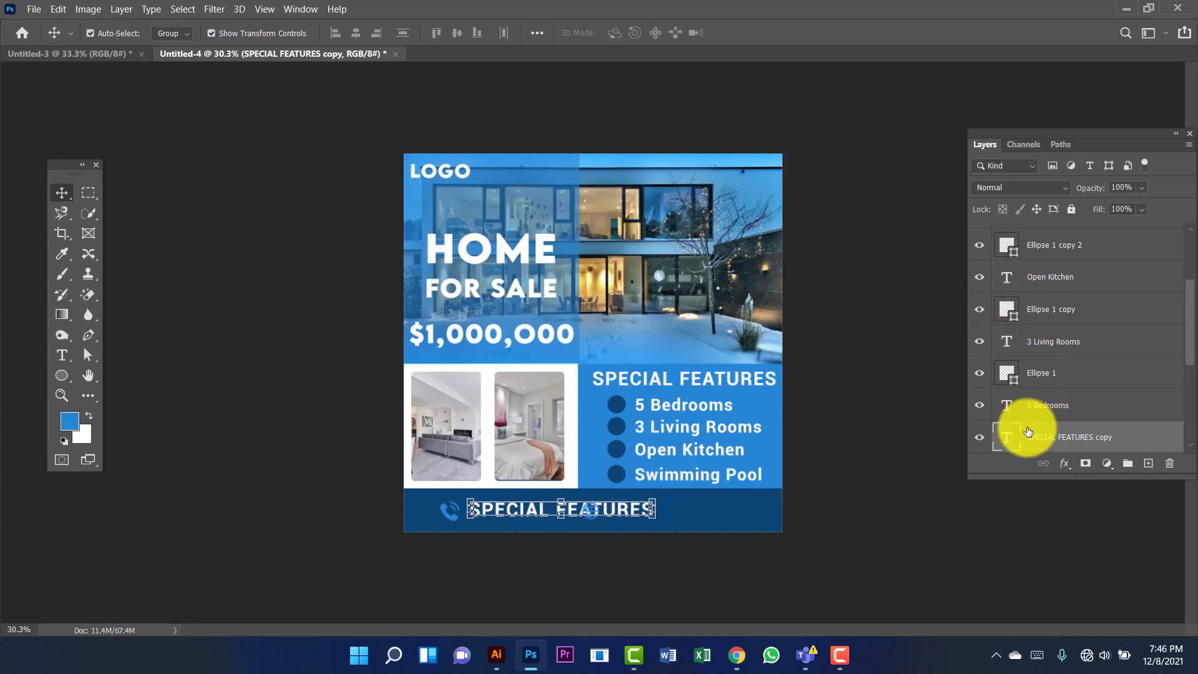
double_click(1011, 442)
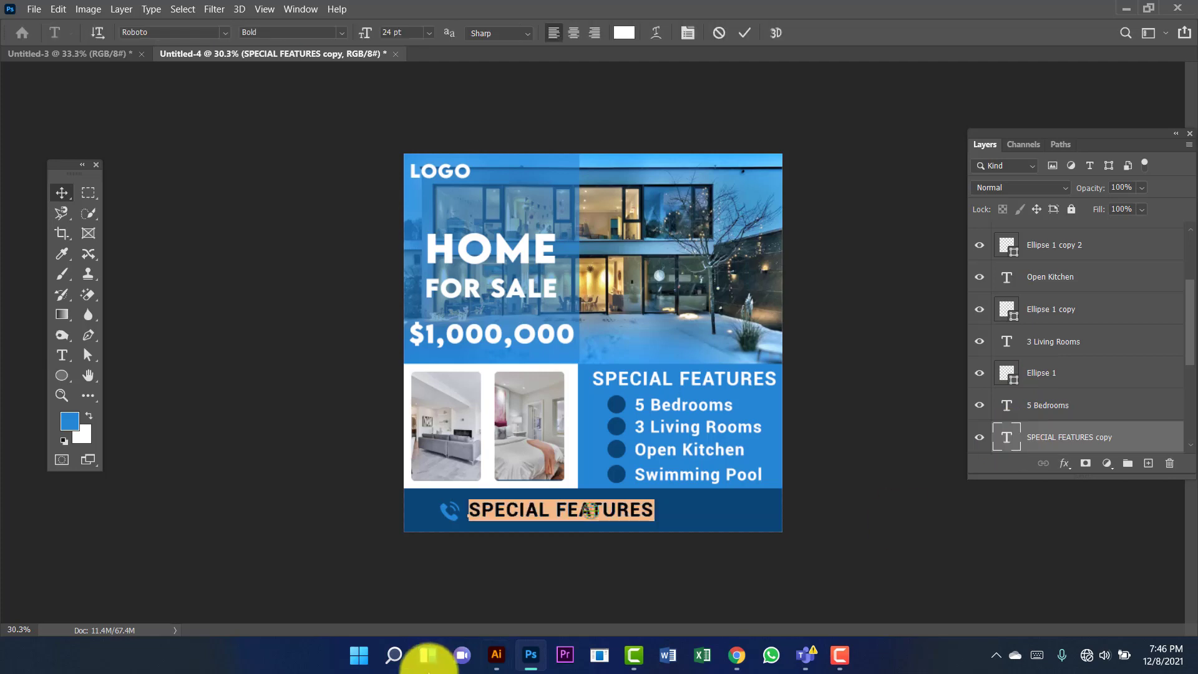
type("000 111 2131")
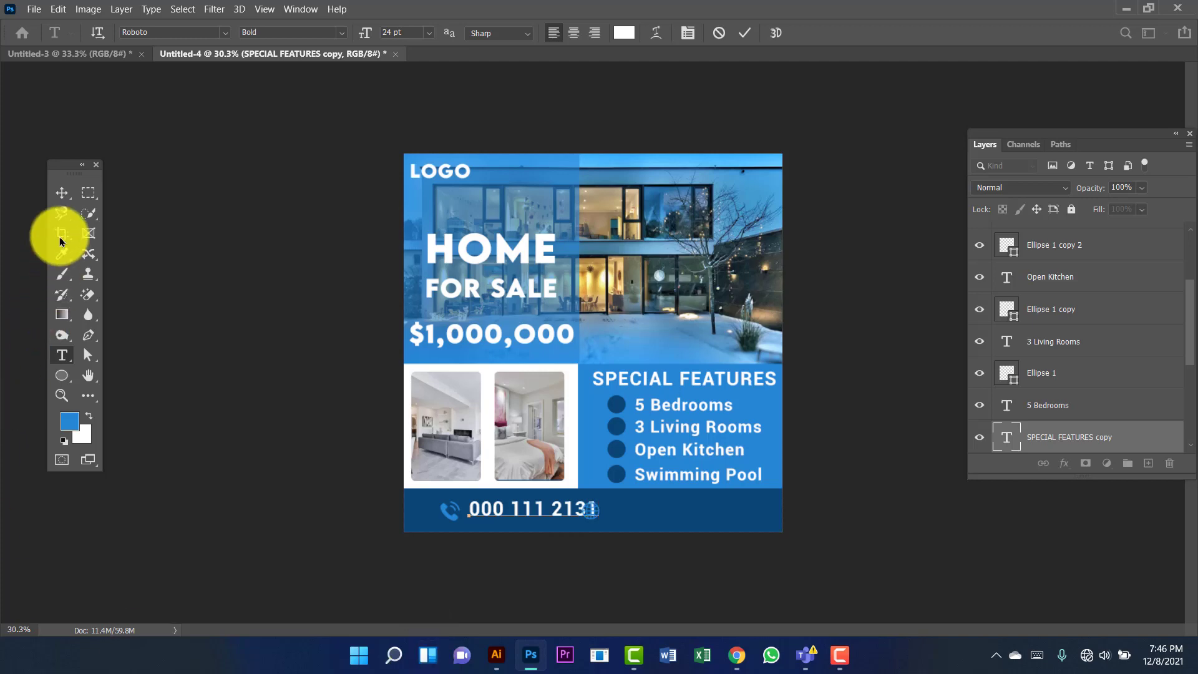
left_click(62, 192)
Step: Move the globe icon to the right of the phone number and align the phone icon with the number on their vertical centres
left_click(613, 529)
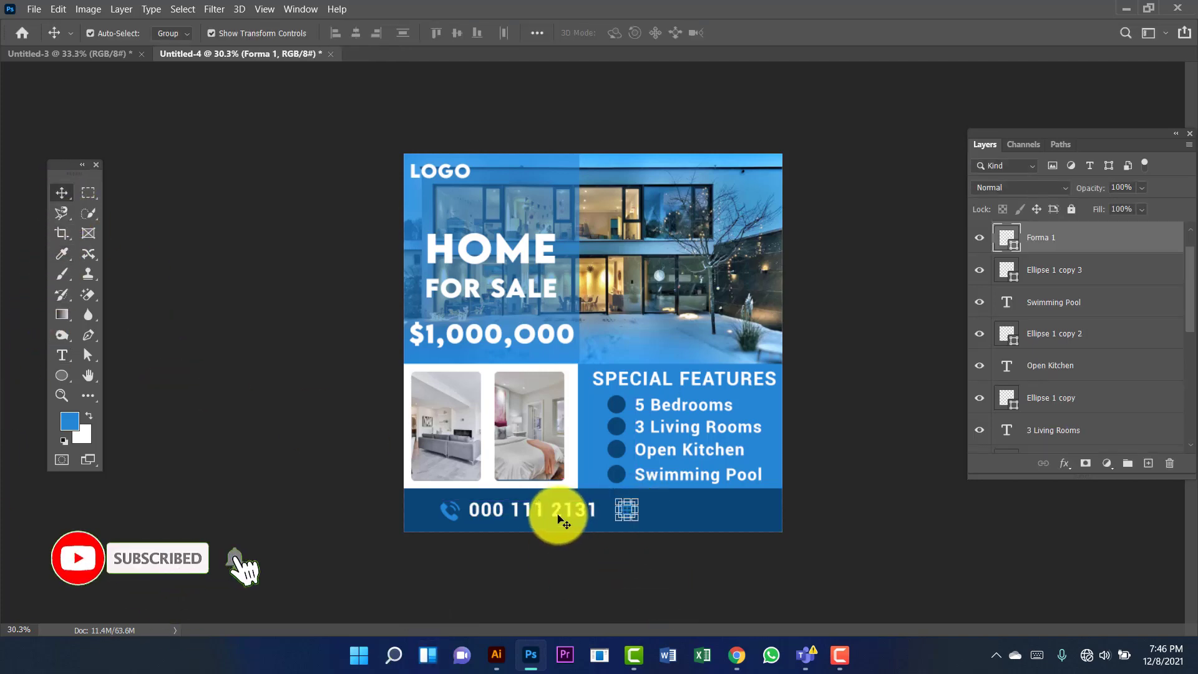
left_click(549, 511)
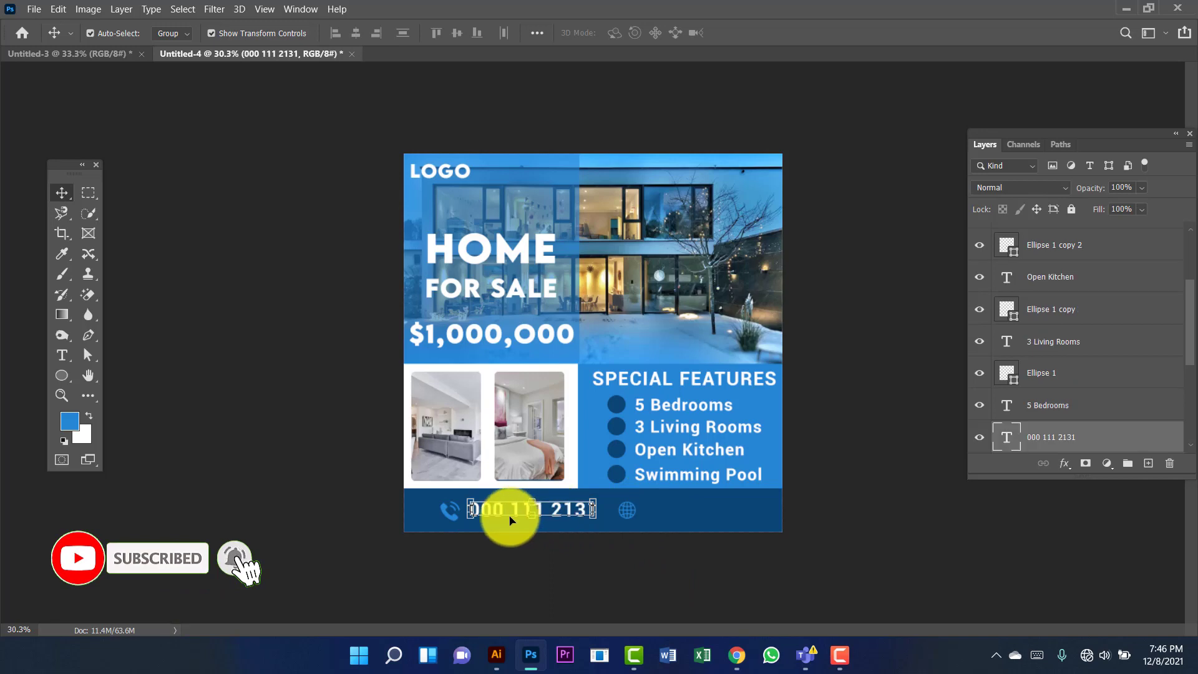
left_click(1069, 380)
left_click(1084, 437)
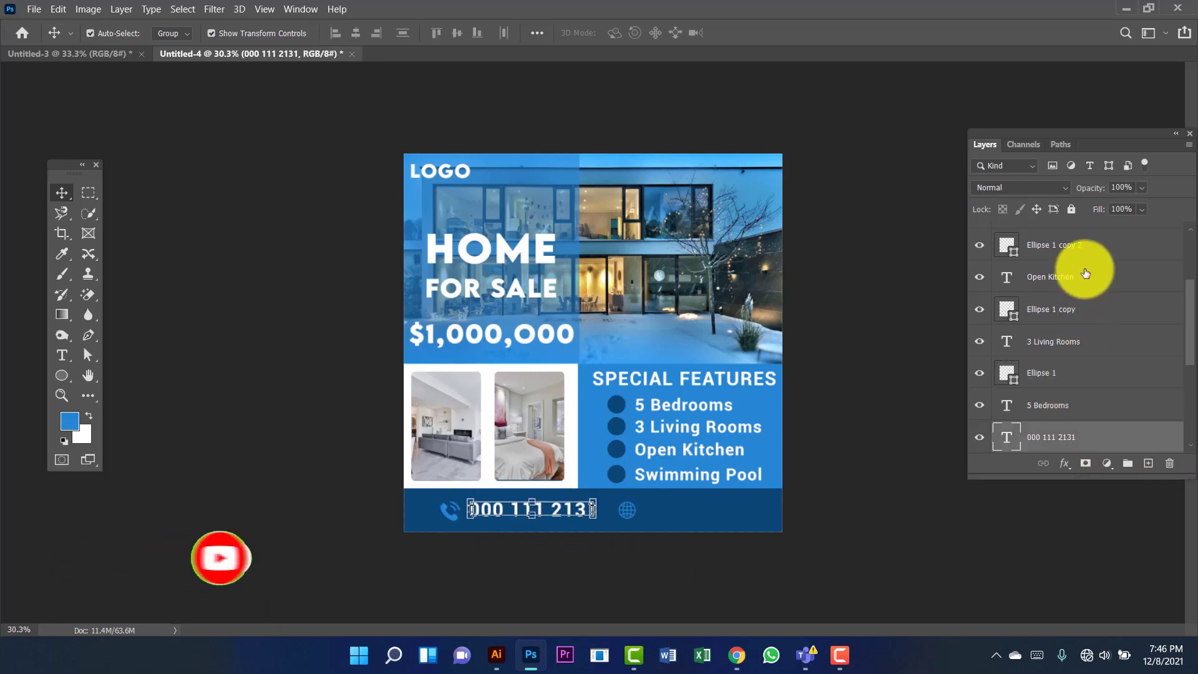
scroll(1089, 299, "up", 3)
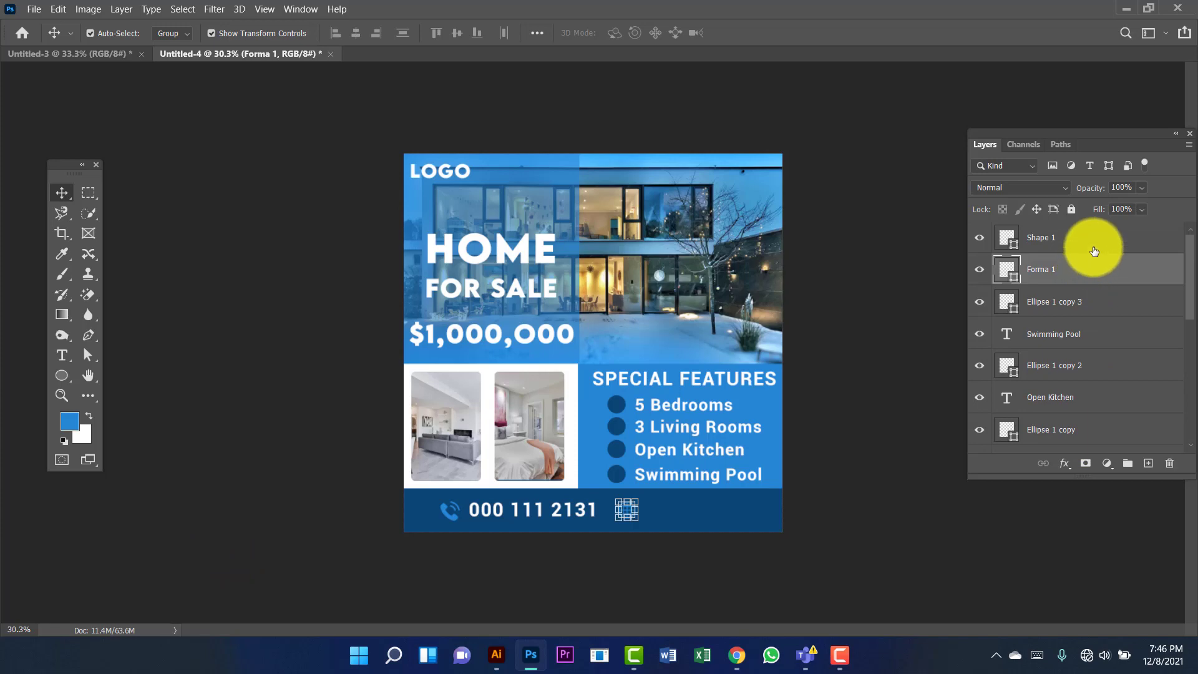
left_click(1090, 236)
scroll(1095, 313, "down", 3)
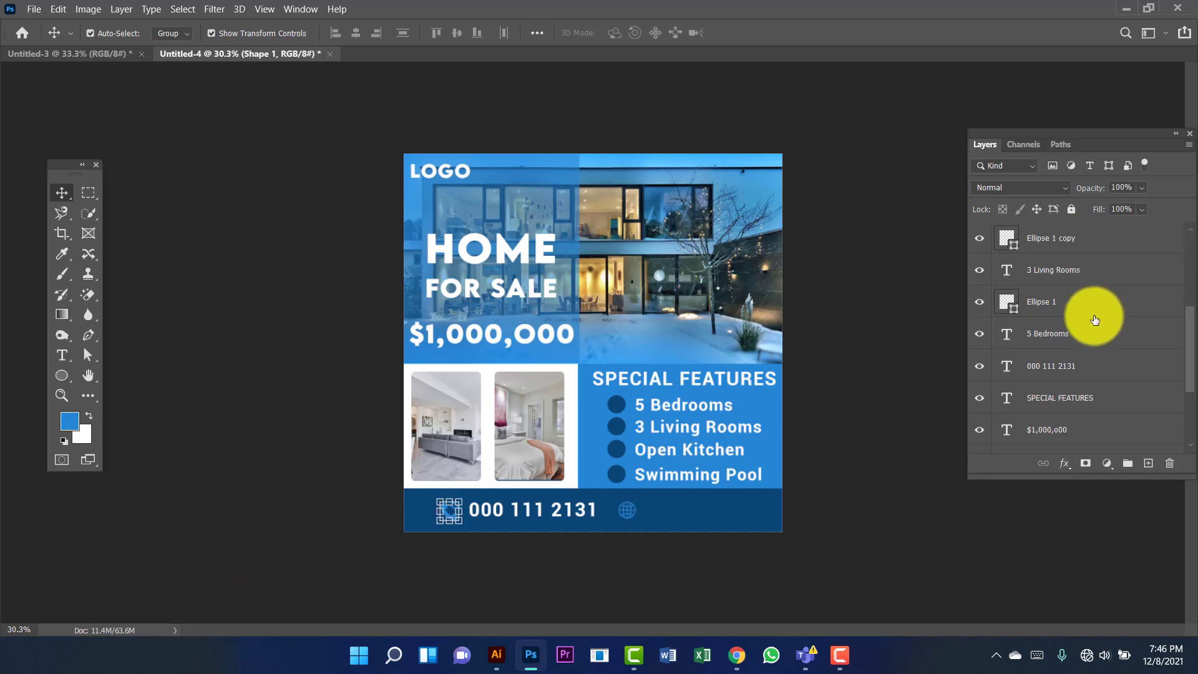
left_click(1085, 374, "ctrl")
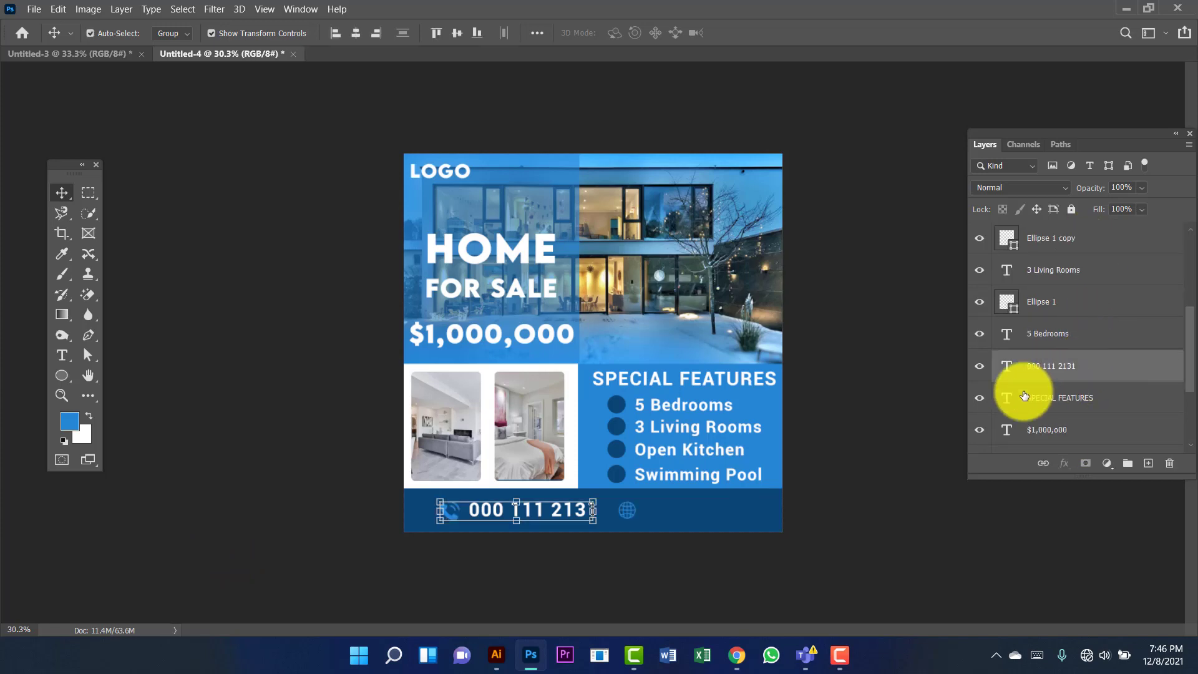
left_click(463, 35)
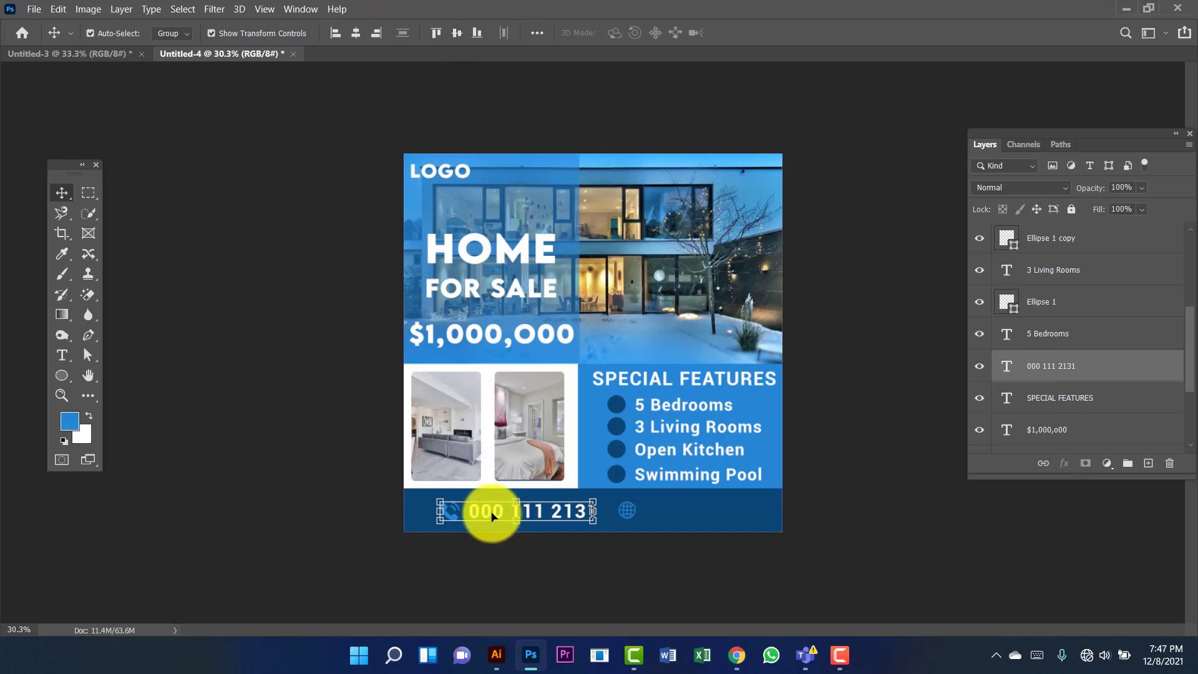
Step: Shift the phone icon and phone number together about 0.33 in toward the strip's left end
left_click_drag(493, 516, 479, 516)
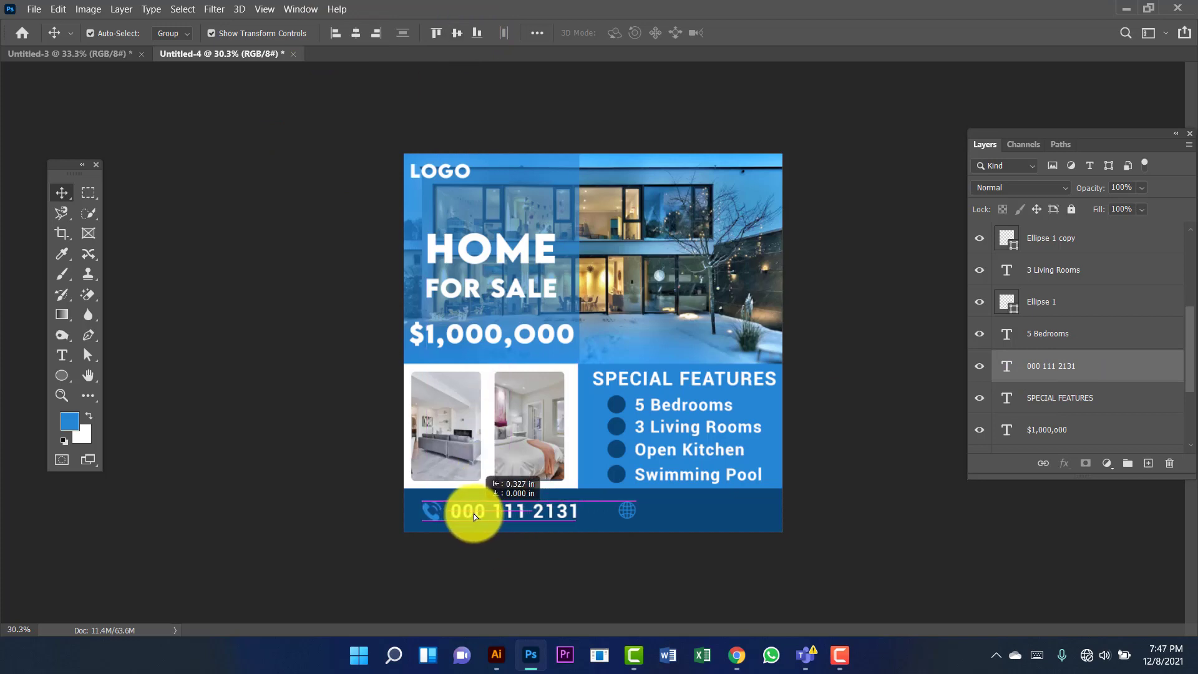
left_click_drag(474, 514, 473, 515)
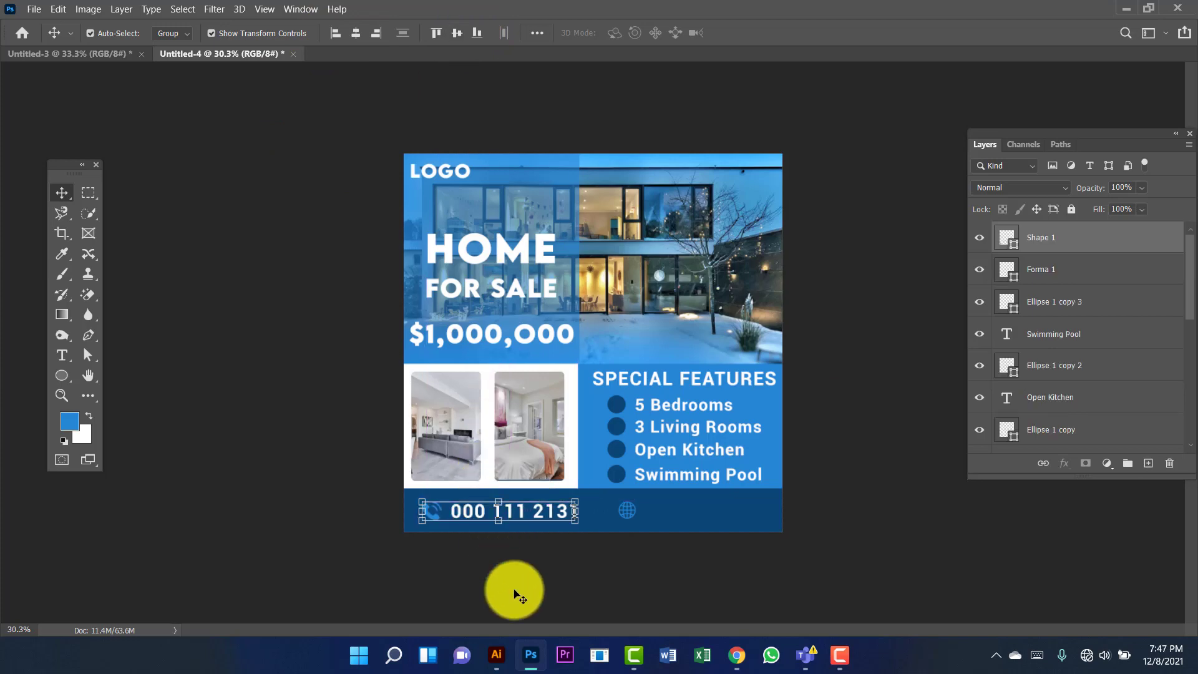
left_click(514, 593)
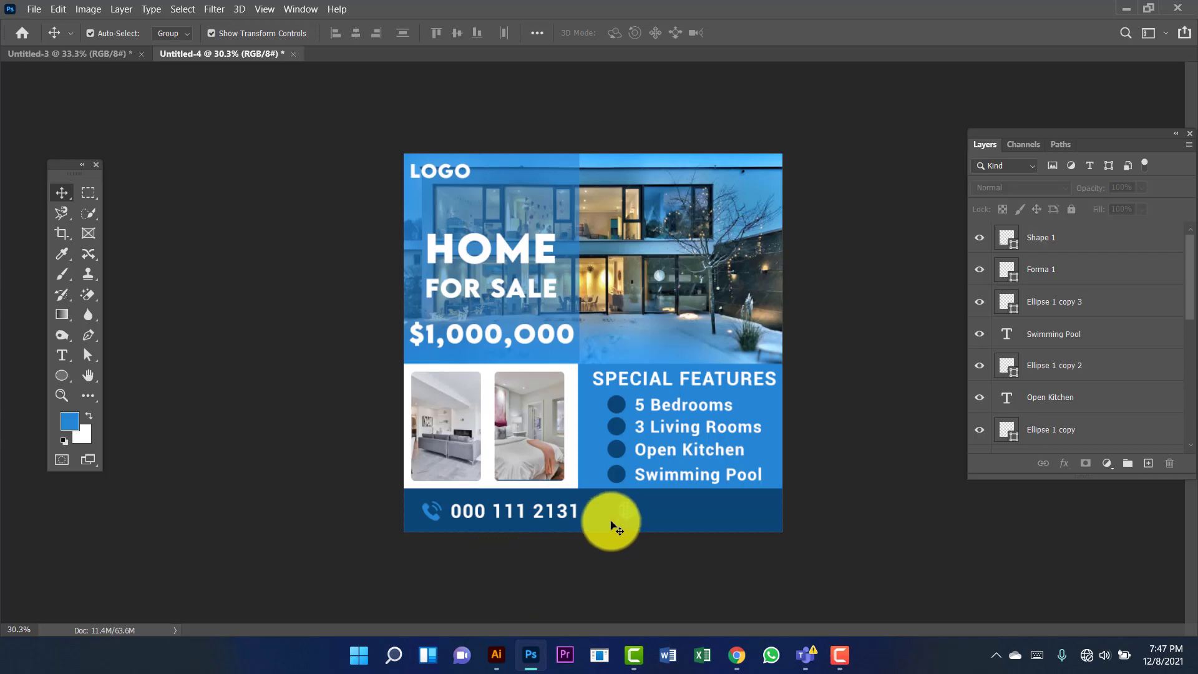
left_click(551, 517)
left_click_drag(543, 518, 752, 509)
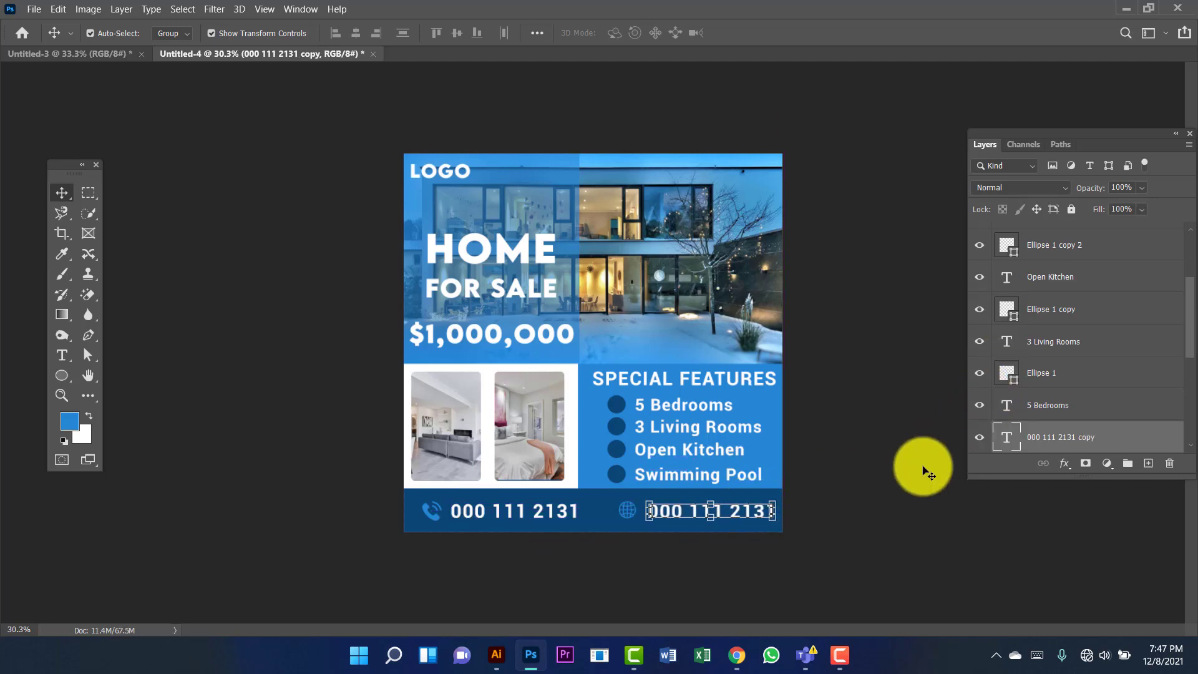
key("shift+Left")
double_click(1006, 438)
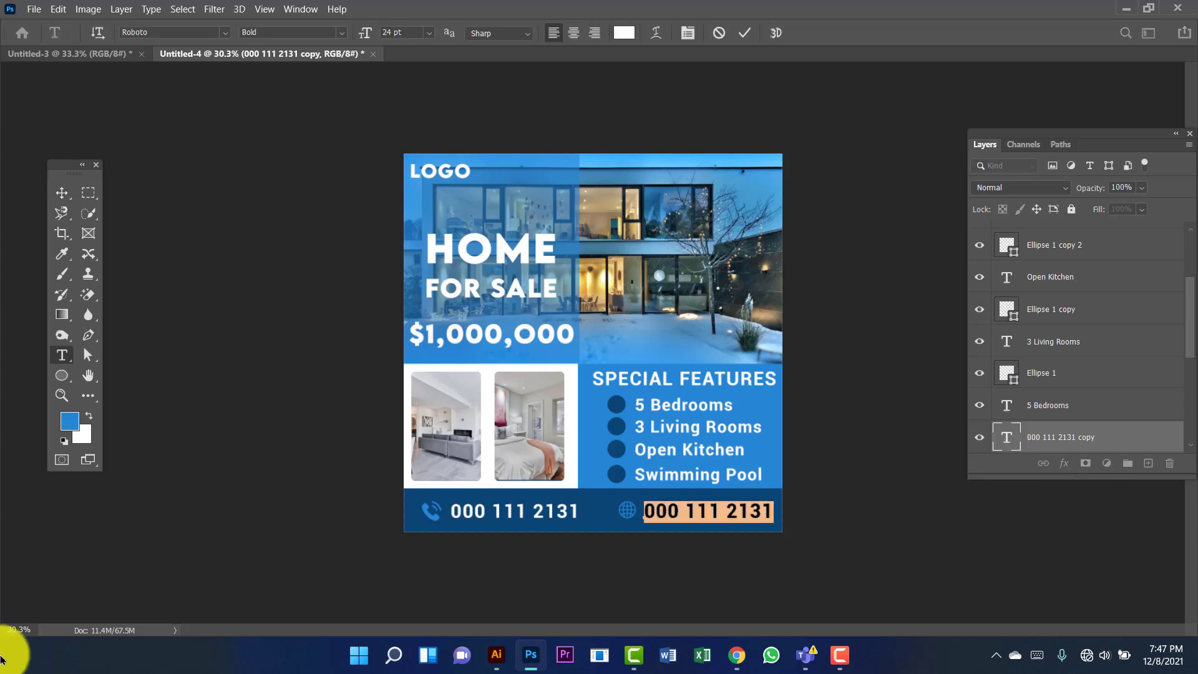
type("www.urwebsite")
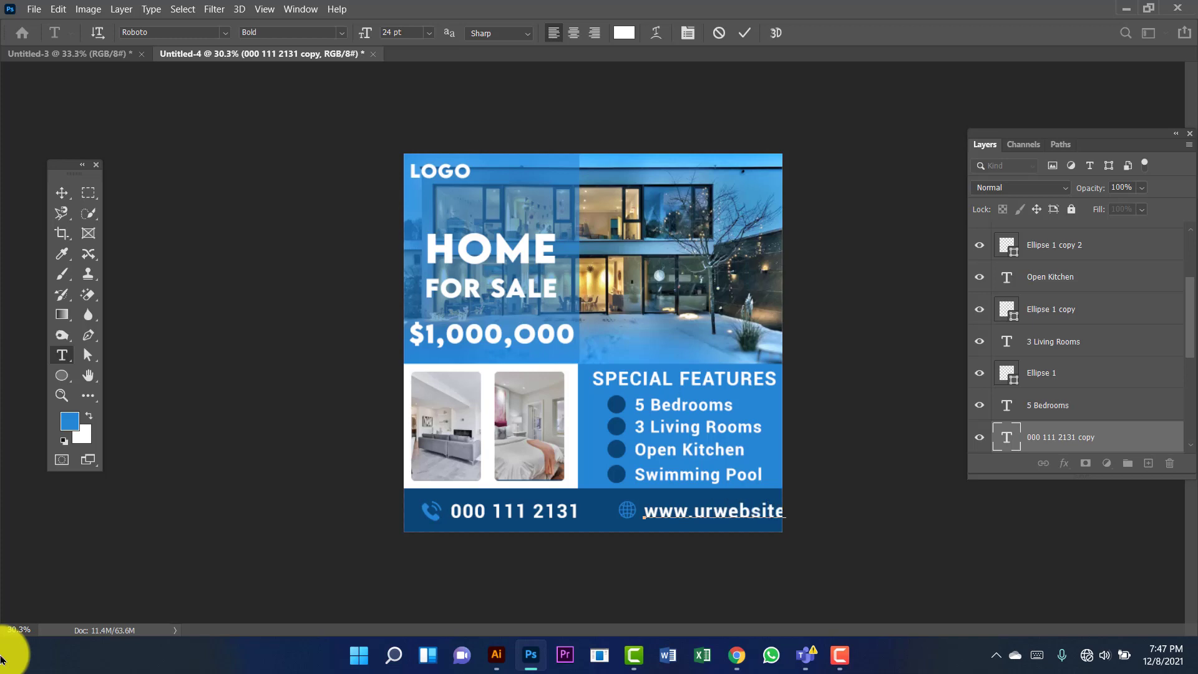
left_click(55, 198)
Step: Align the globe icon with the web address, move both left and scale them to about 90% to fit inside the strip
scroll(1061, 256, "up", 3)
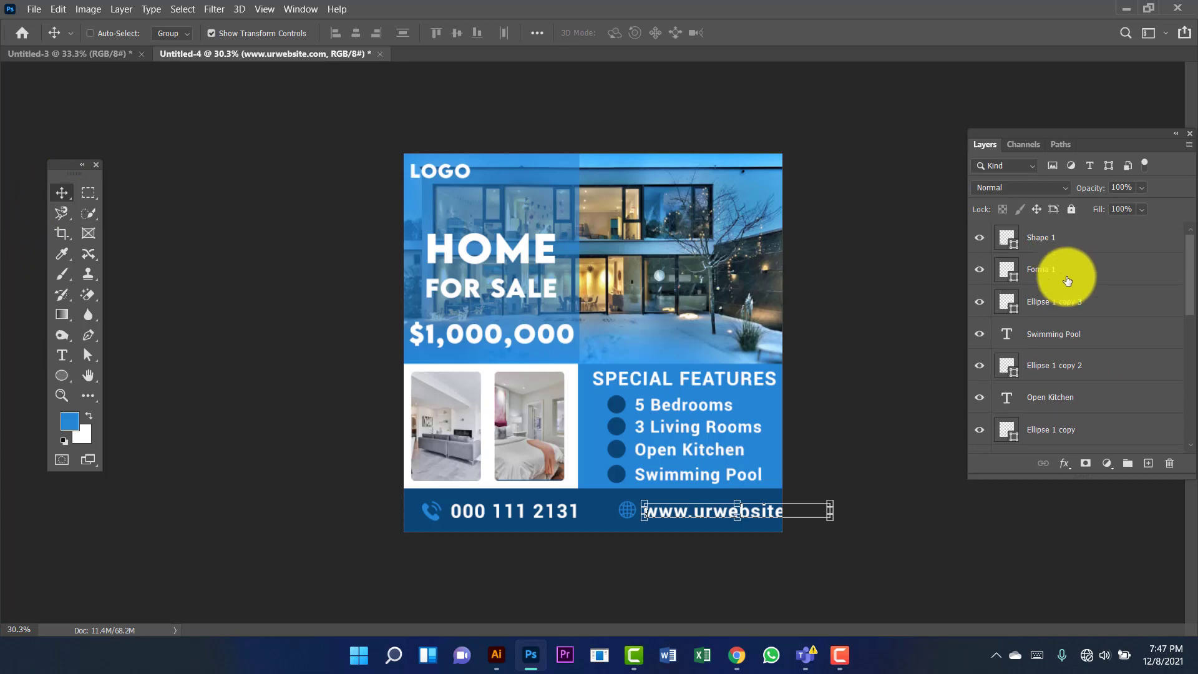
left_click(1067, 281, "ctrl")
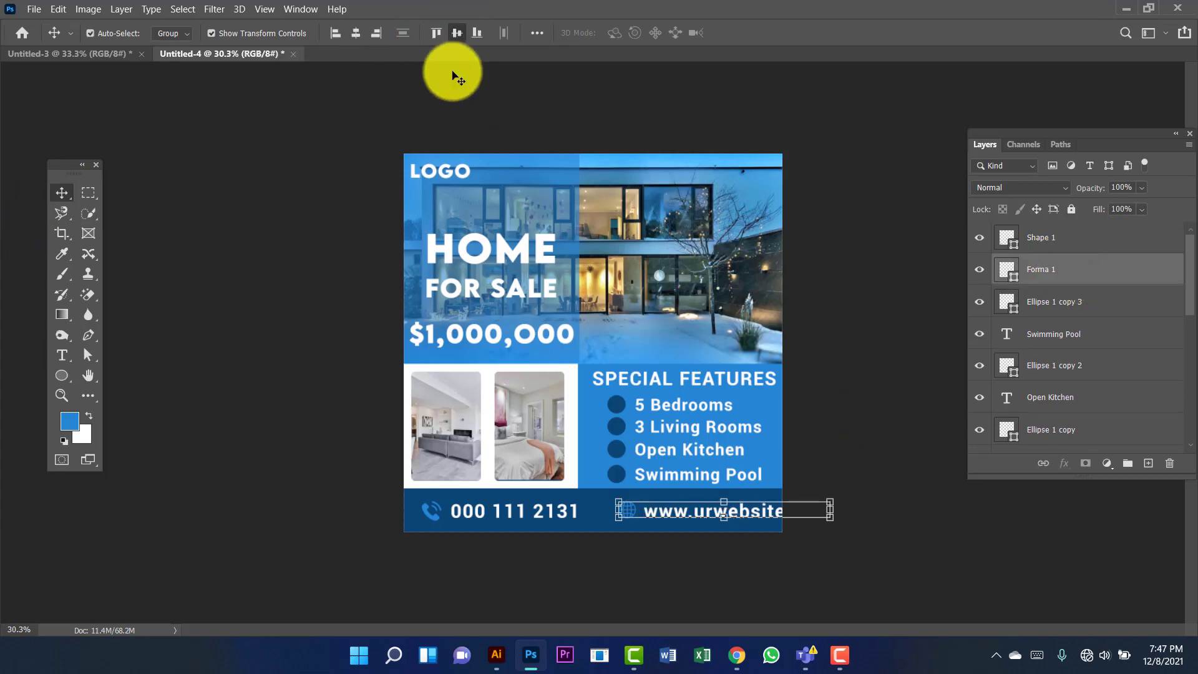
left_click_drag(656, 514, 626, 513)
left_click_drag(796, 516, 774, 518)
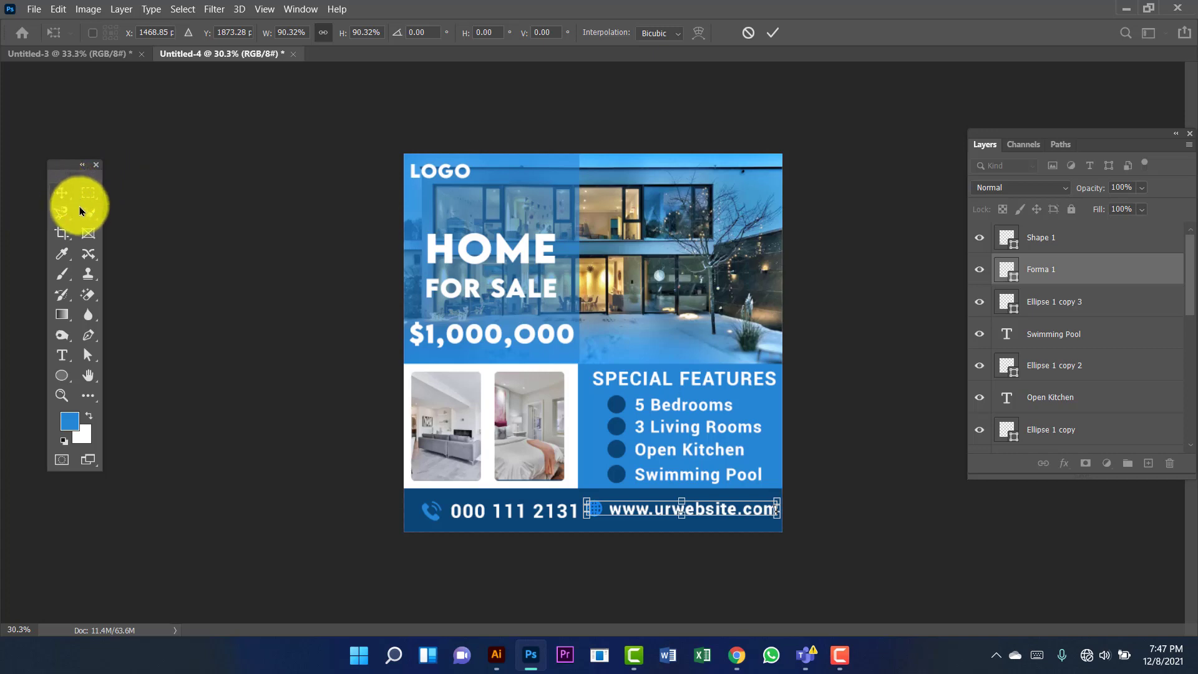
left_click(57, 184)
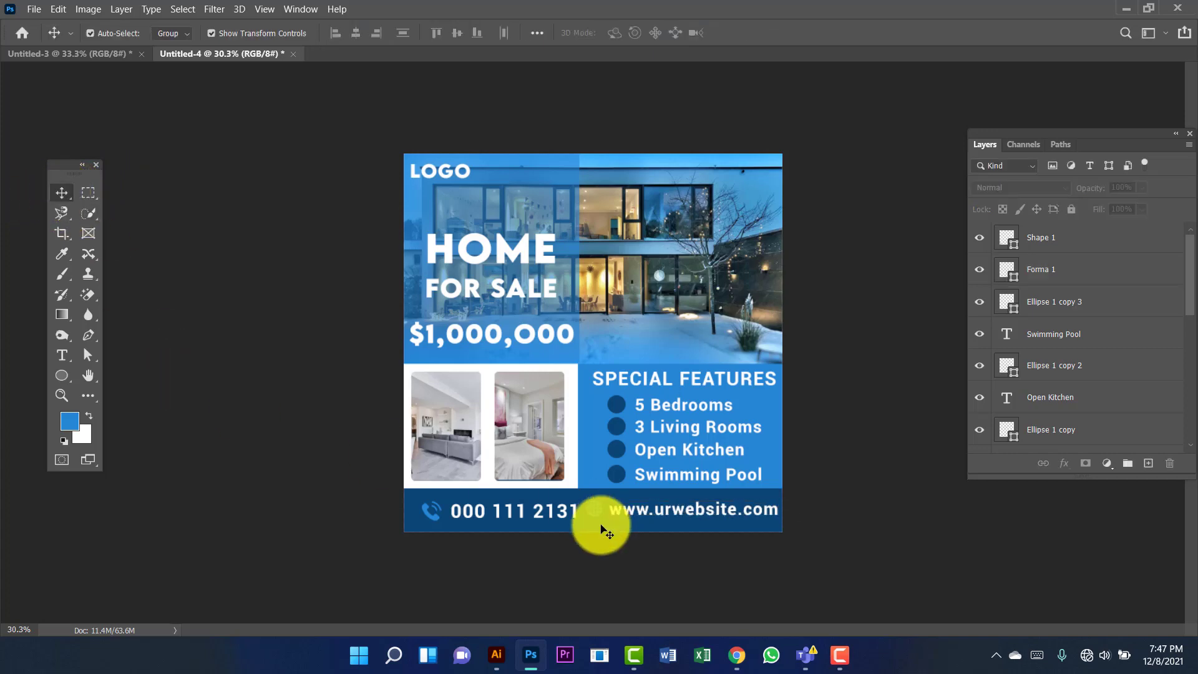
Step: Scale the phone icon and phone number together to about 94% and shift them left within the contact strip
left_click(457, 518)
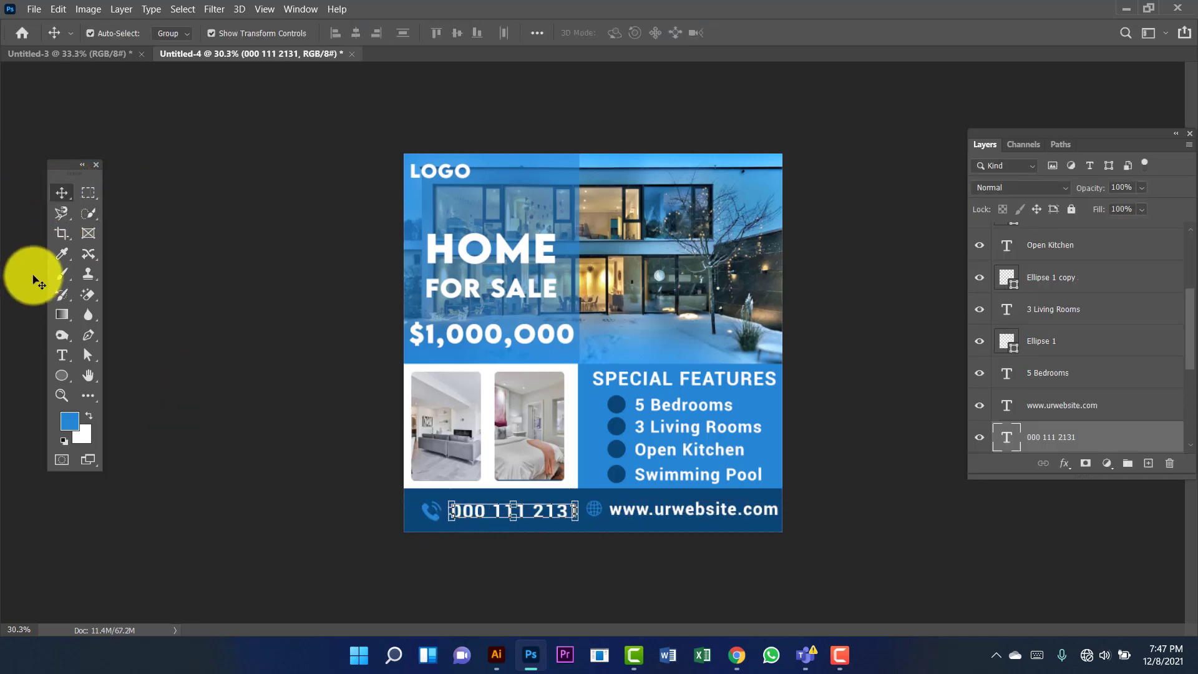
key("ctrl+plus")
key("ctrl+plus")
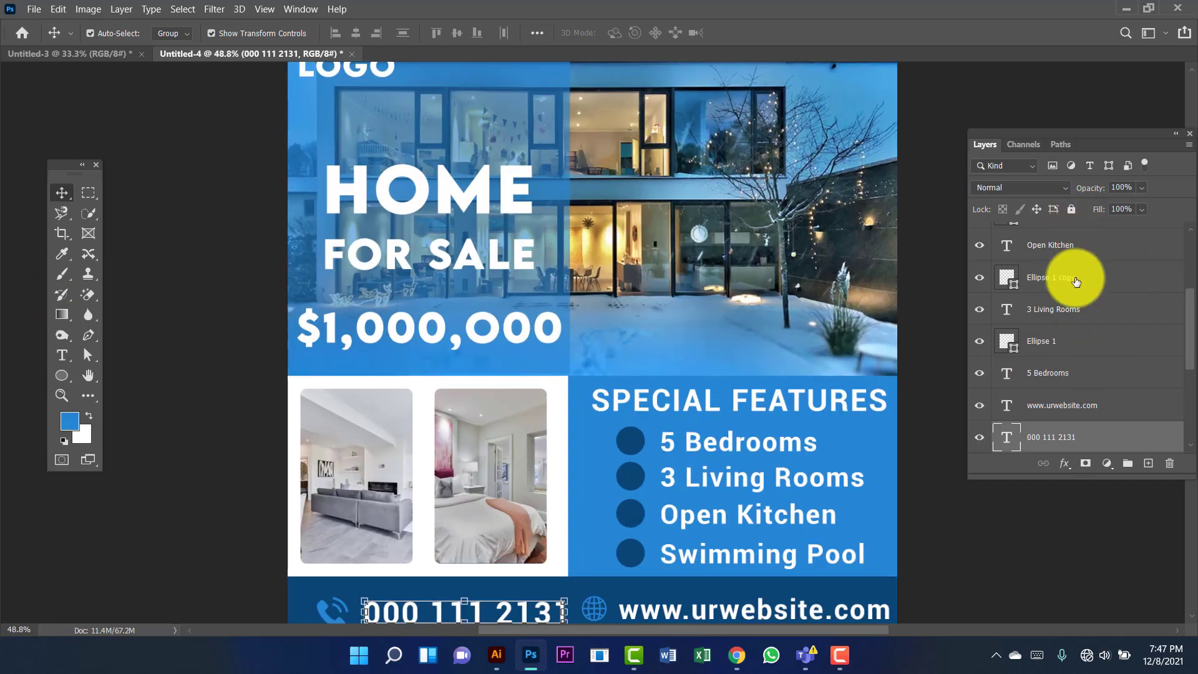
scroll(1177, 262, "up", 5)
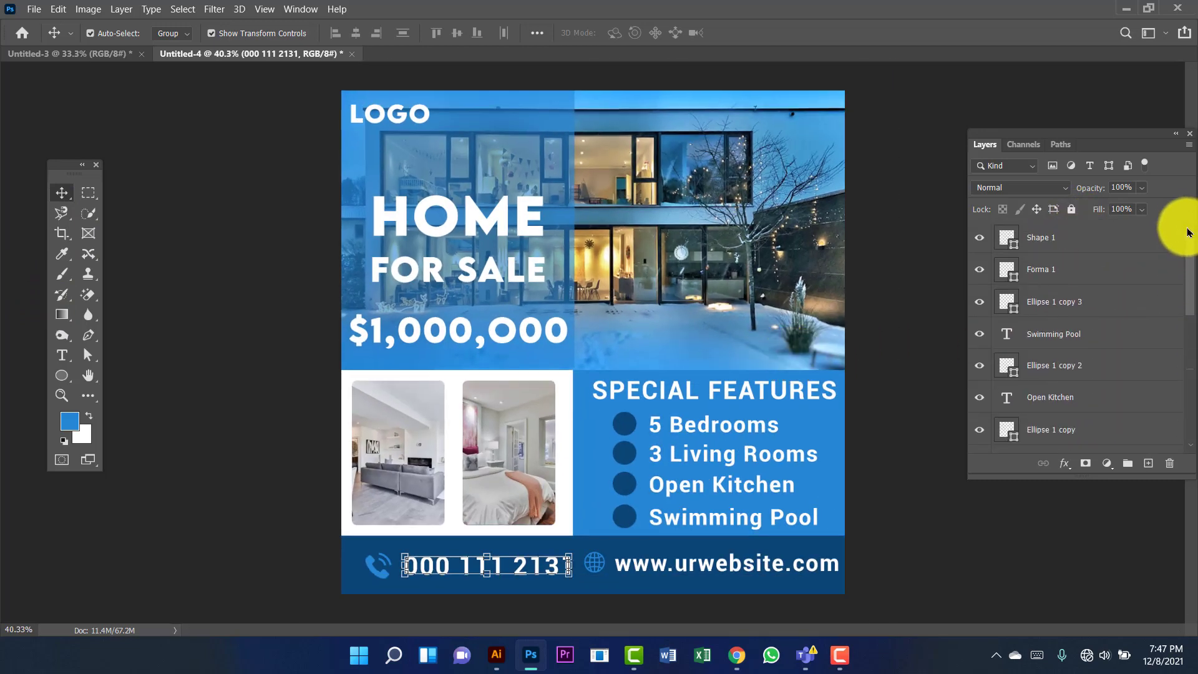
left_click(1045, 237, "shift")
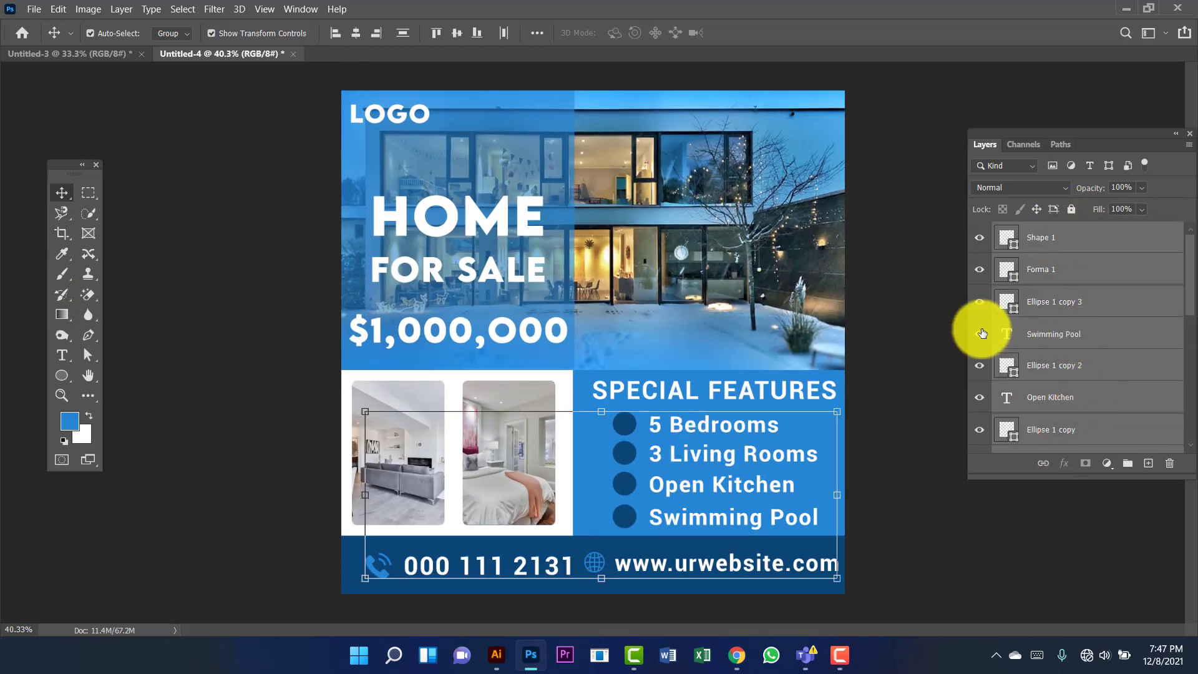
left_click(1042, 244)
scroll(1076, 370, "down", 5)
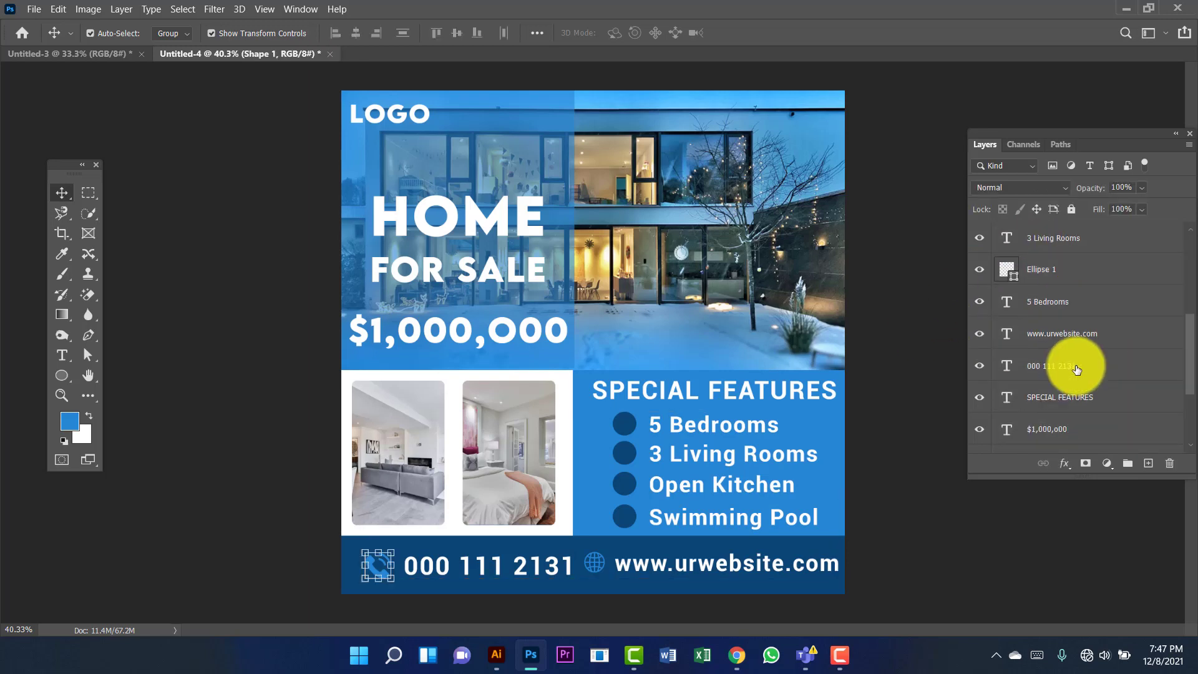
left_click(1077, 369, "ctrl")
key("ctrl+t")
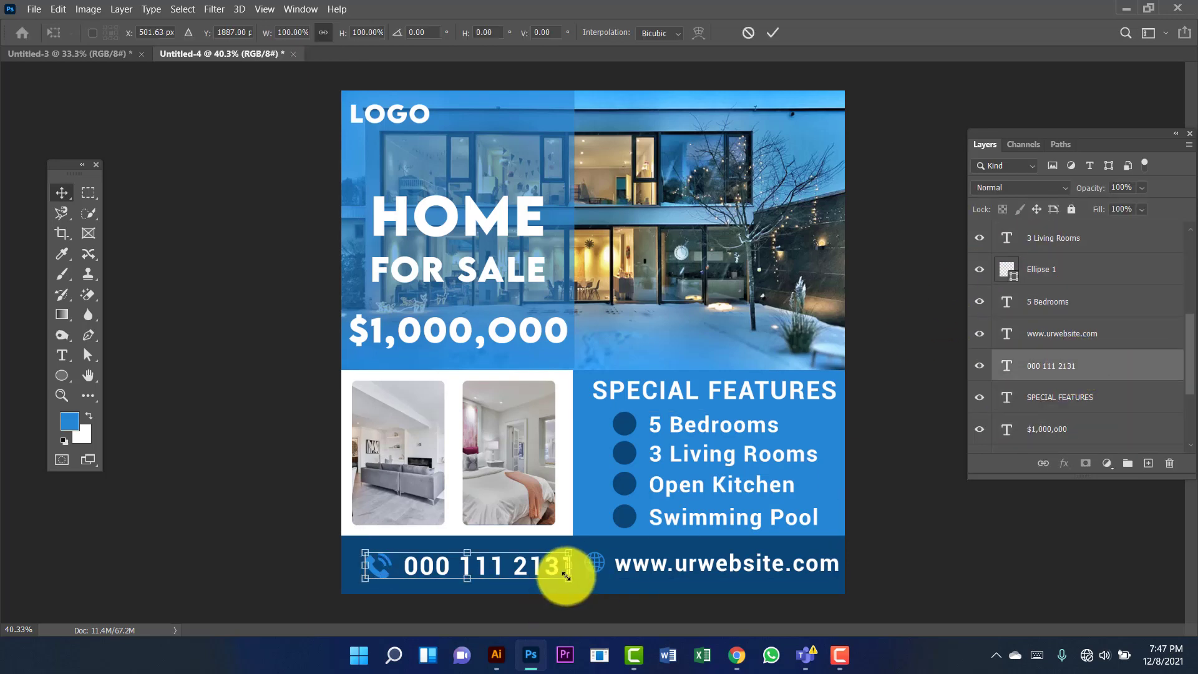
left_click_drag(563, 573, 498, 572)
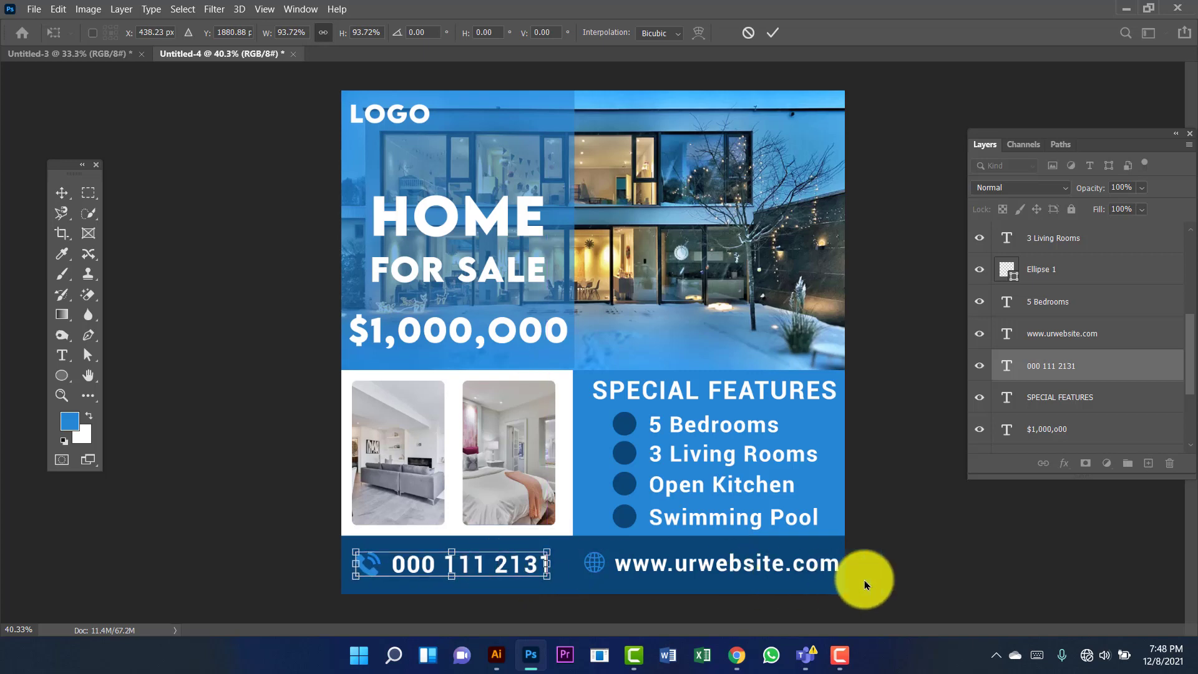
key("Return")
key("ctrl+minus")
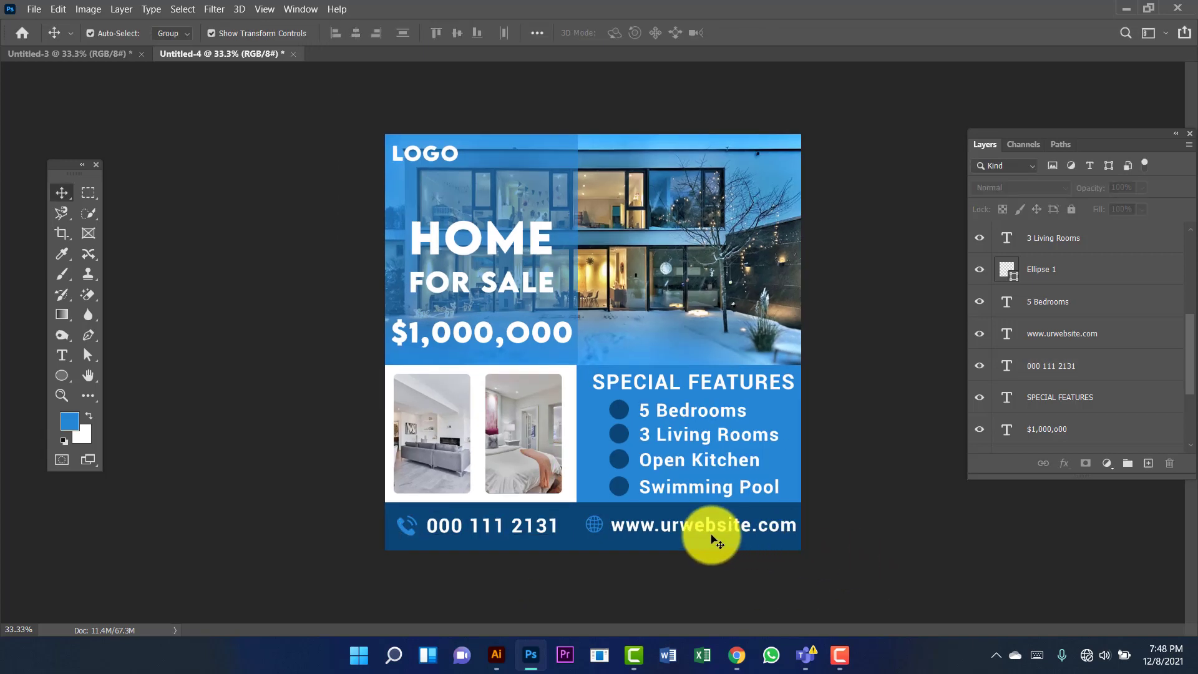
left_click(623, 525)
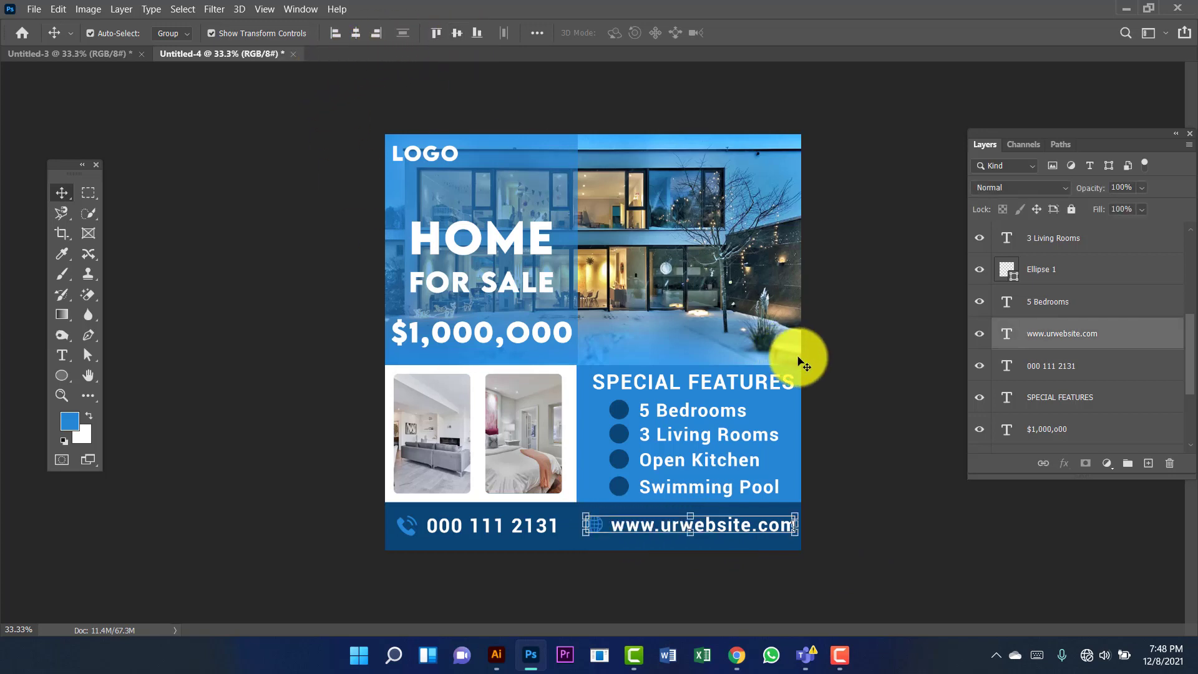
left_click(856, 393)
Step: Group all layers from home up to Shape 1 and name the group Text
scroll(1022, 360, "down", 3)
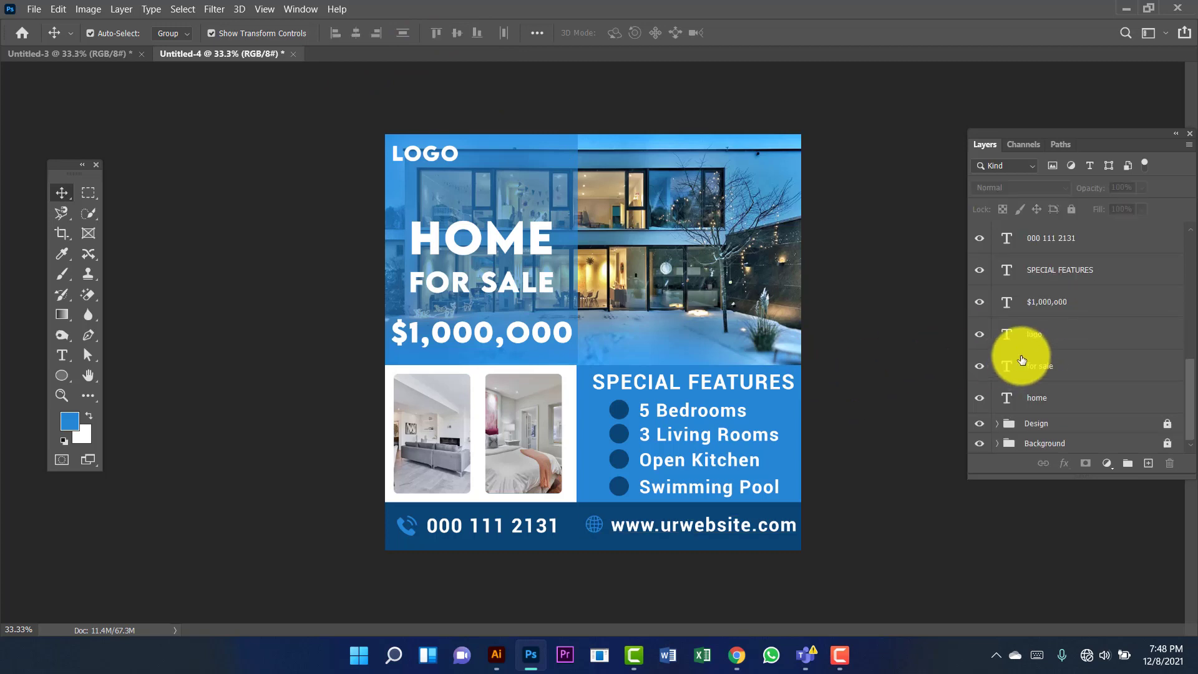
left_click(1096, 399)
scroll(1097, 403, "up", 2)
scroll(1097, 405, "down", 2)
scroll(1097, 374, "up", 8)
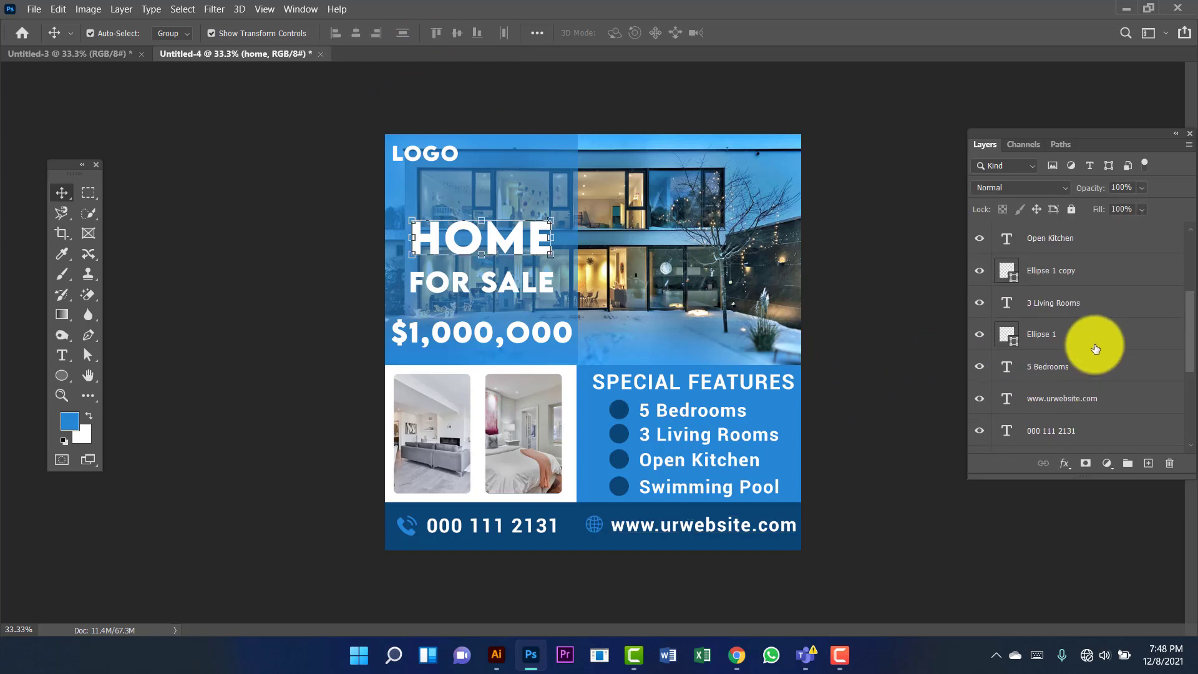
left_click(1104, 250, "shift")
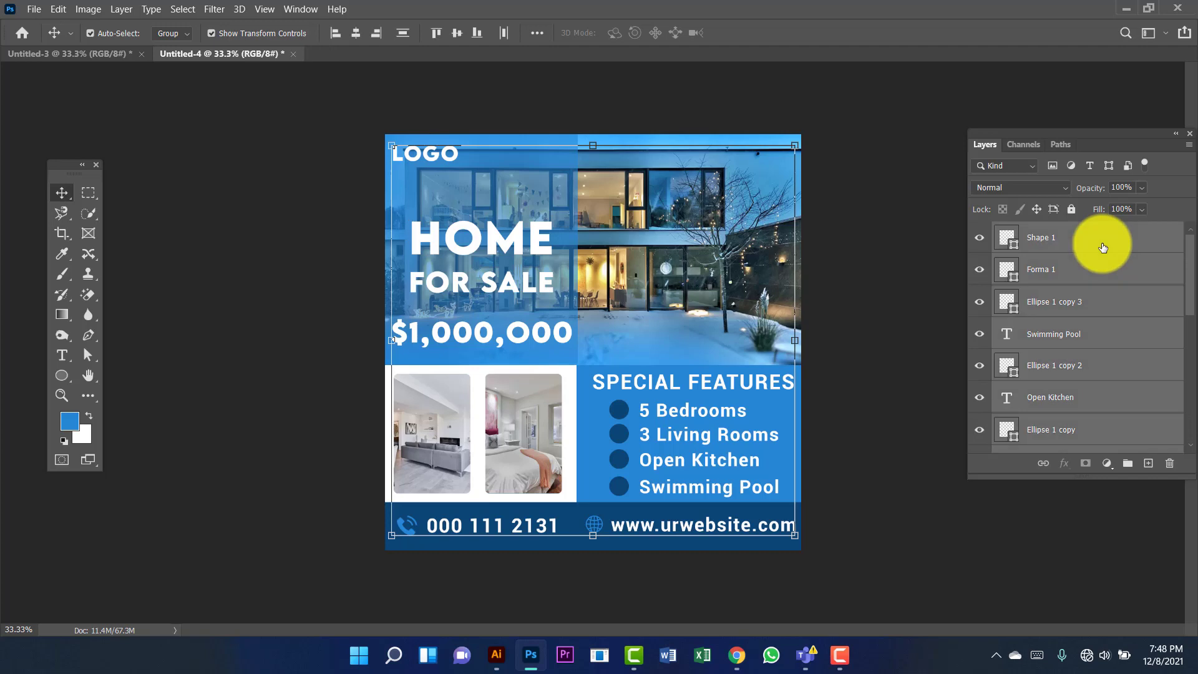
key("ctrl+g")
double_click(1038, 232)
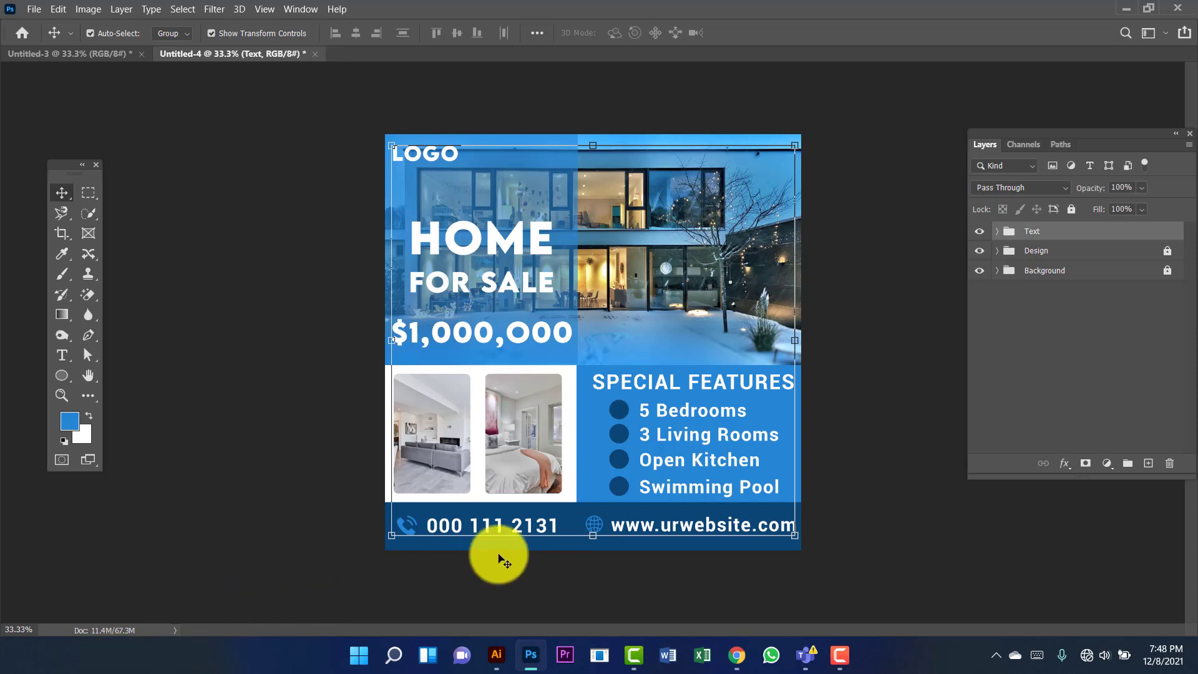
left_click(842, 339)
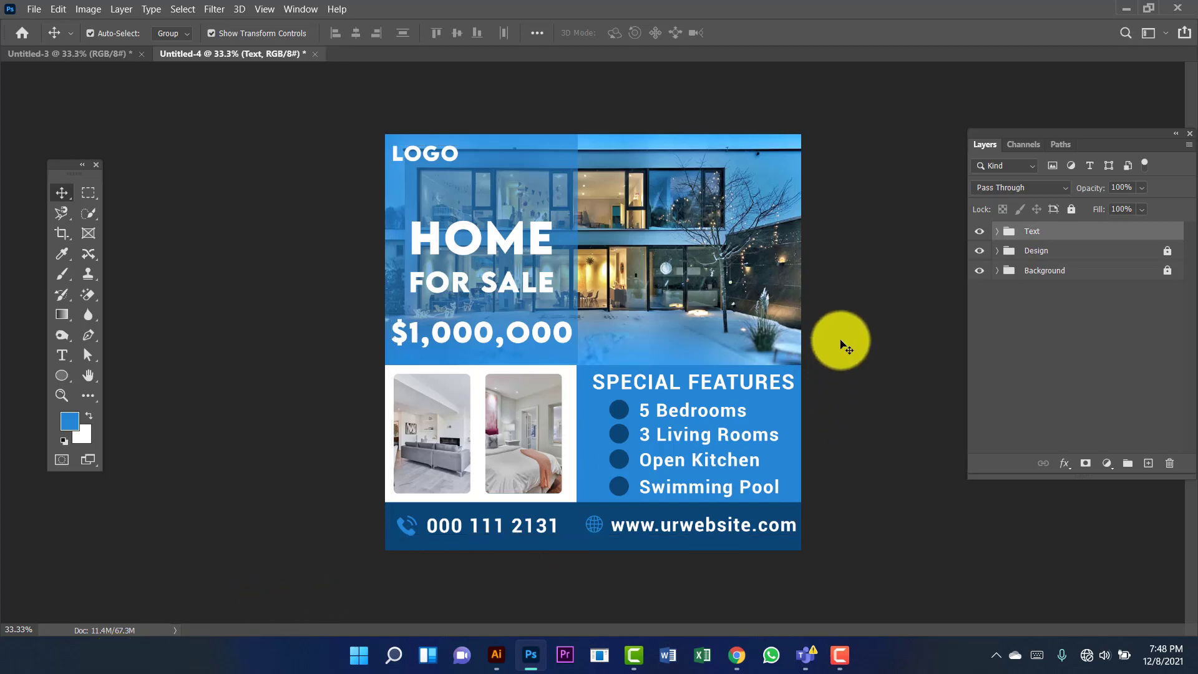
Step: Unlock the Design and Background groups and create a new 2000 × 2000 px document
left_click(1166, 252)
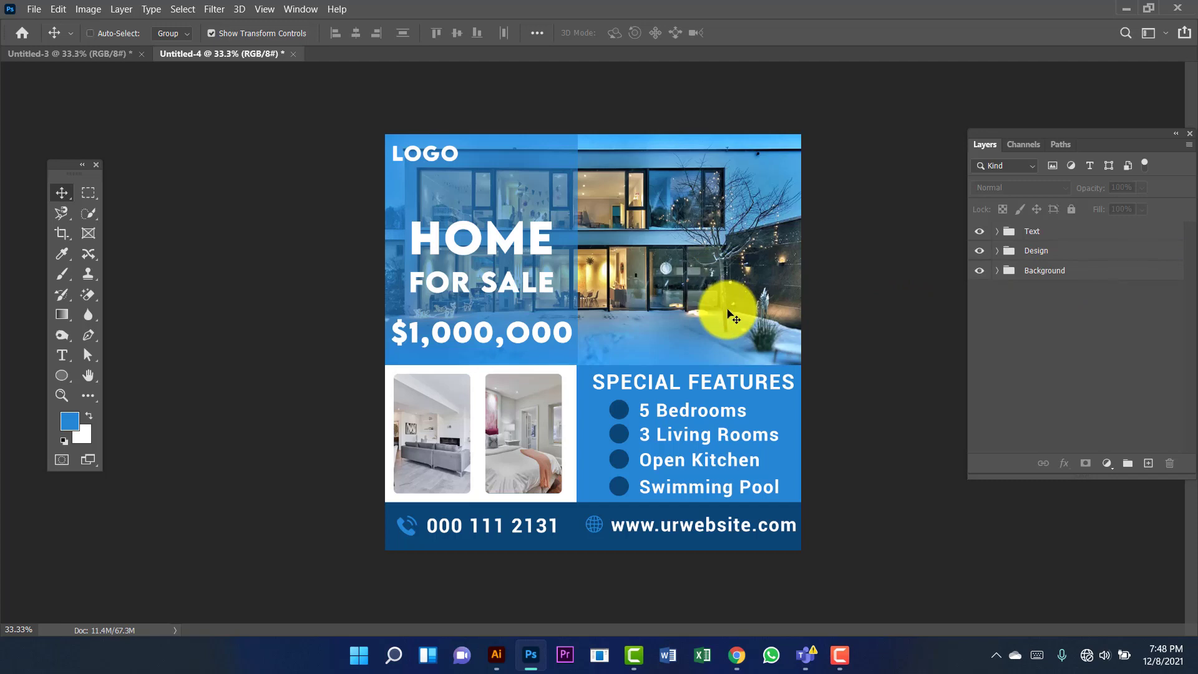
key("ctrl+n")
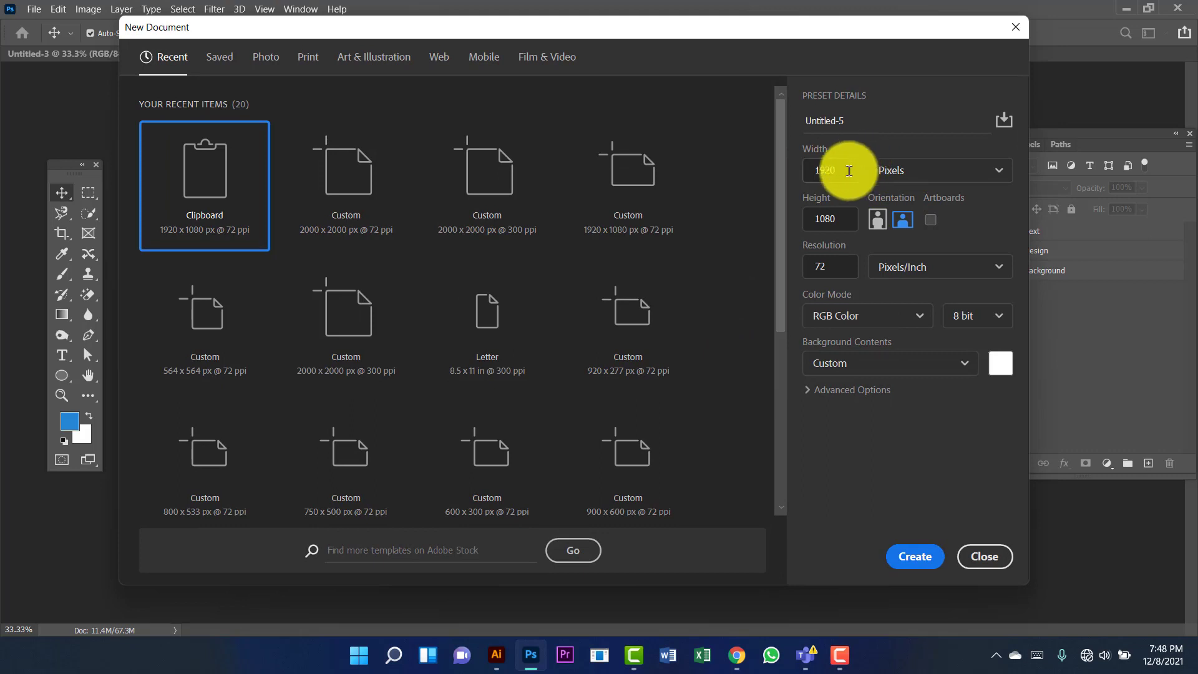
left_click_drag(837, 171, 805, 172)
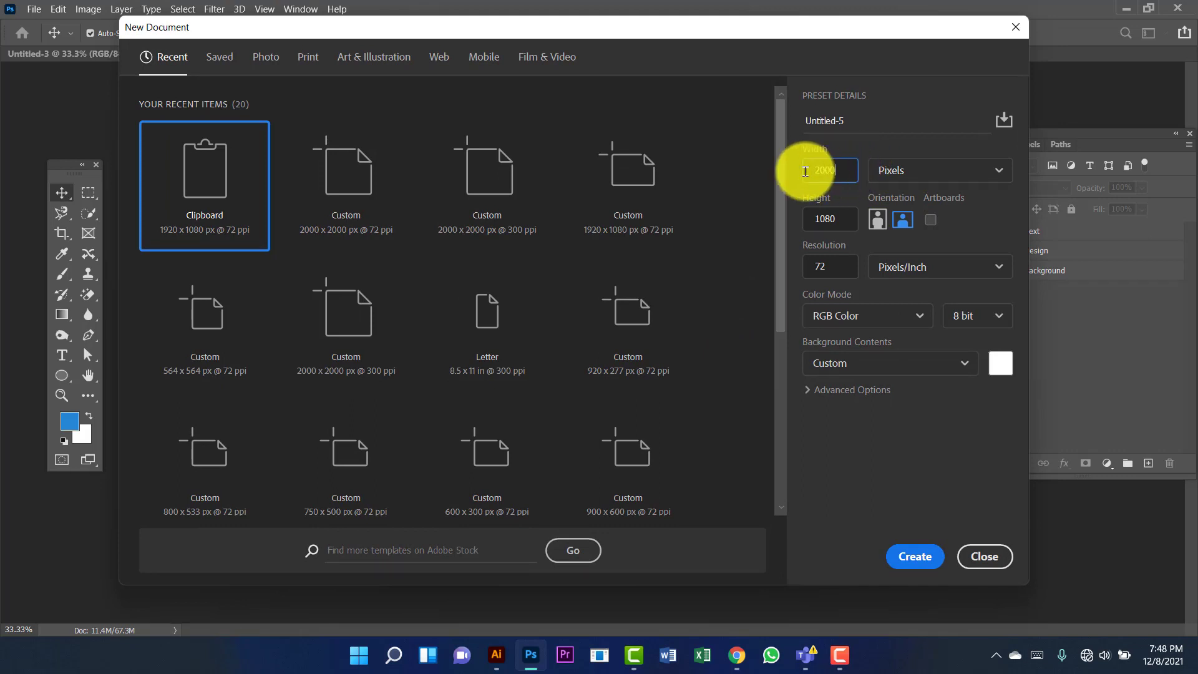
type("2000")
left_click_drag(845, 219, 729, 244)
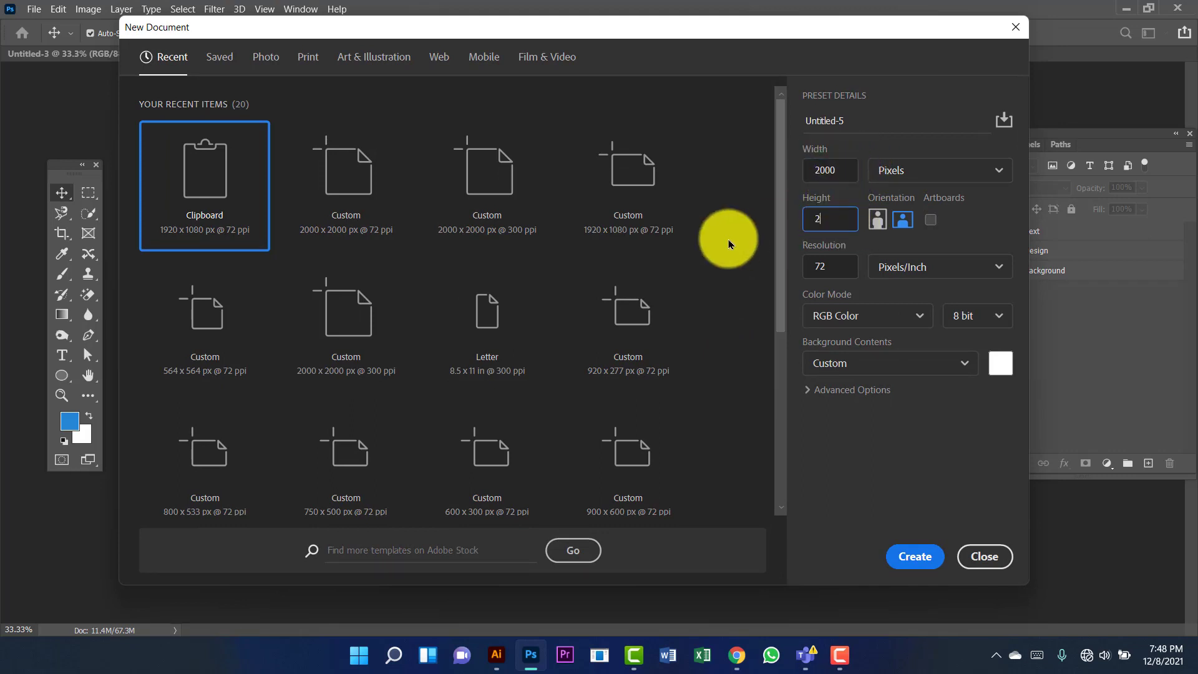
left_click(907, 557)
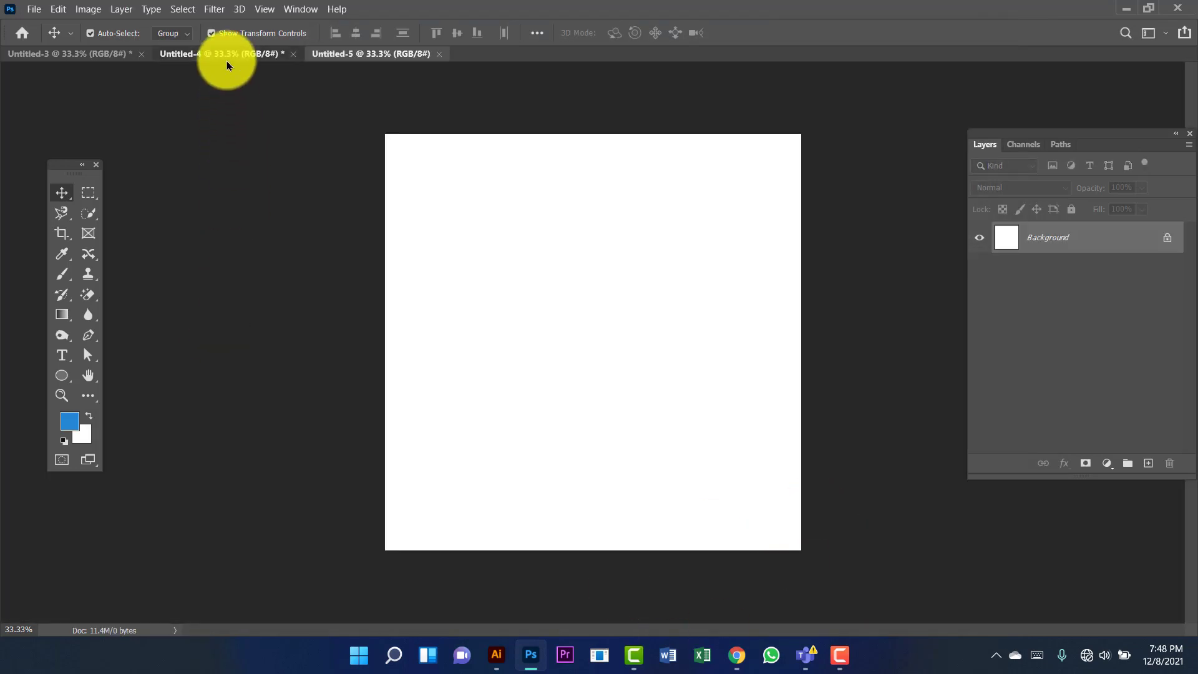
Step: Copy the house photo layer from Untitled-3 into the new Untitled-5 document
left_click(227, 59)
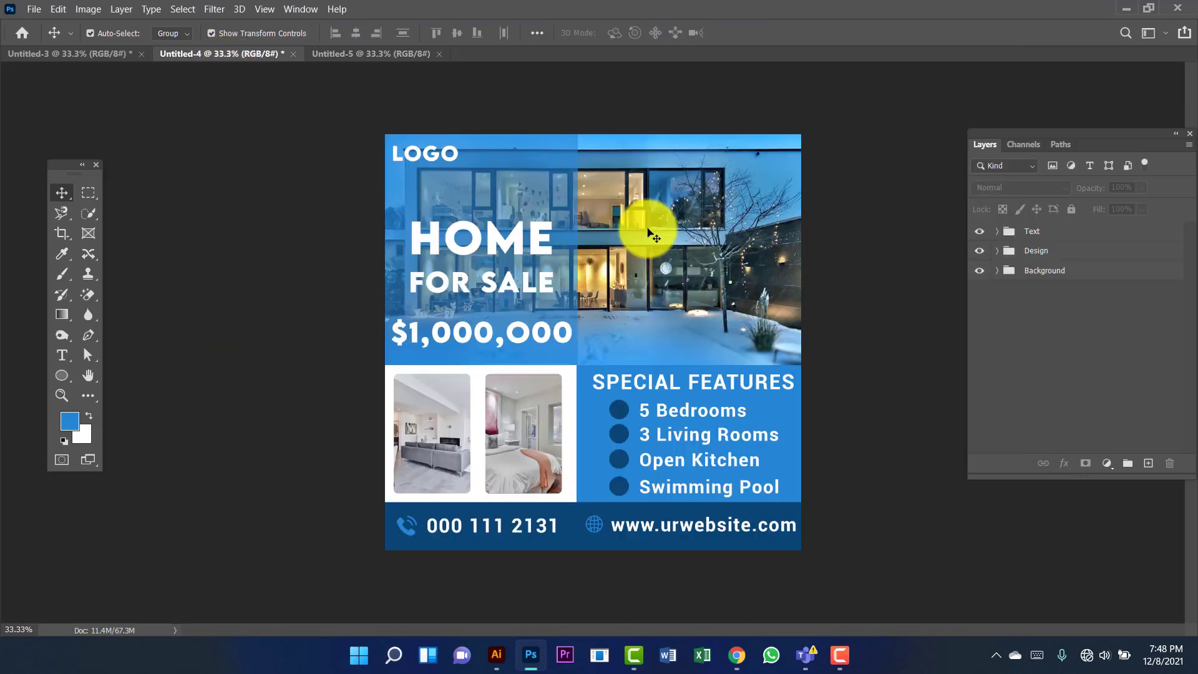
left_click(32, 56)
left_click_drag(642, 246, 476, 96)
left_click_drag(609, 320, 569, 350)
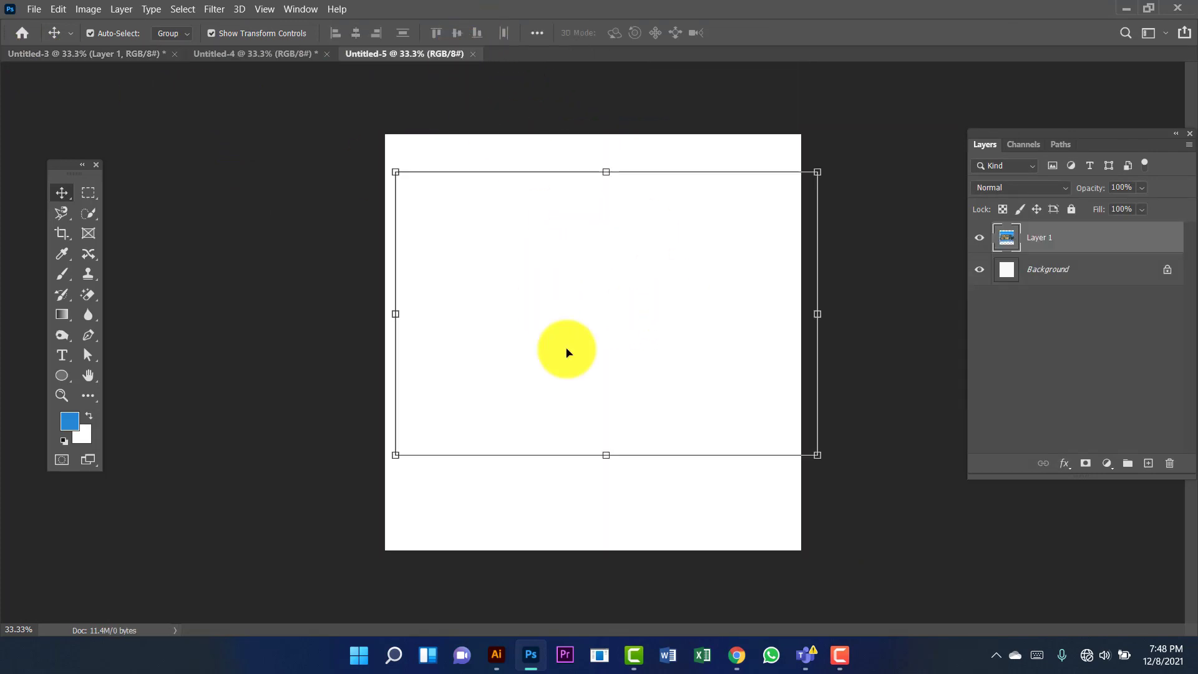
Step: Scale the house photo to about 149% and position it so that it covers the whole canvas
left_click(59, 9)
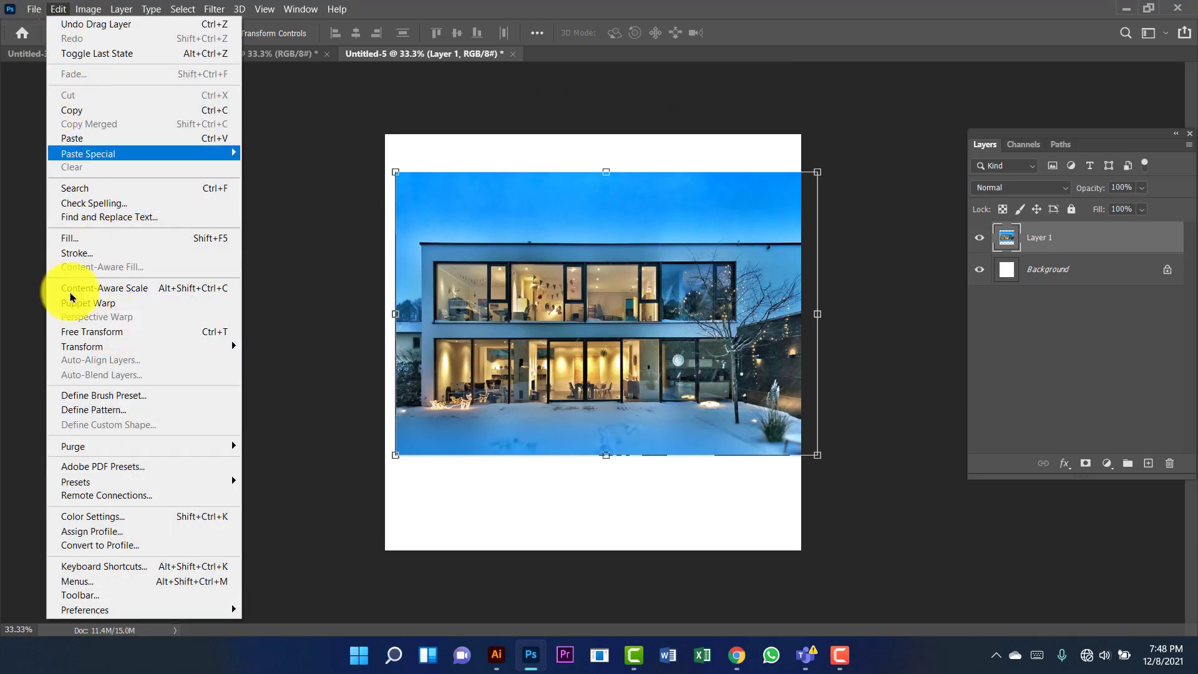
left_click(122, 341)
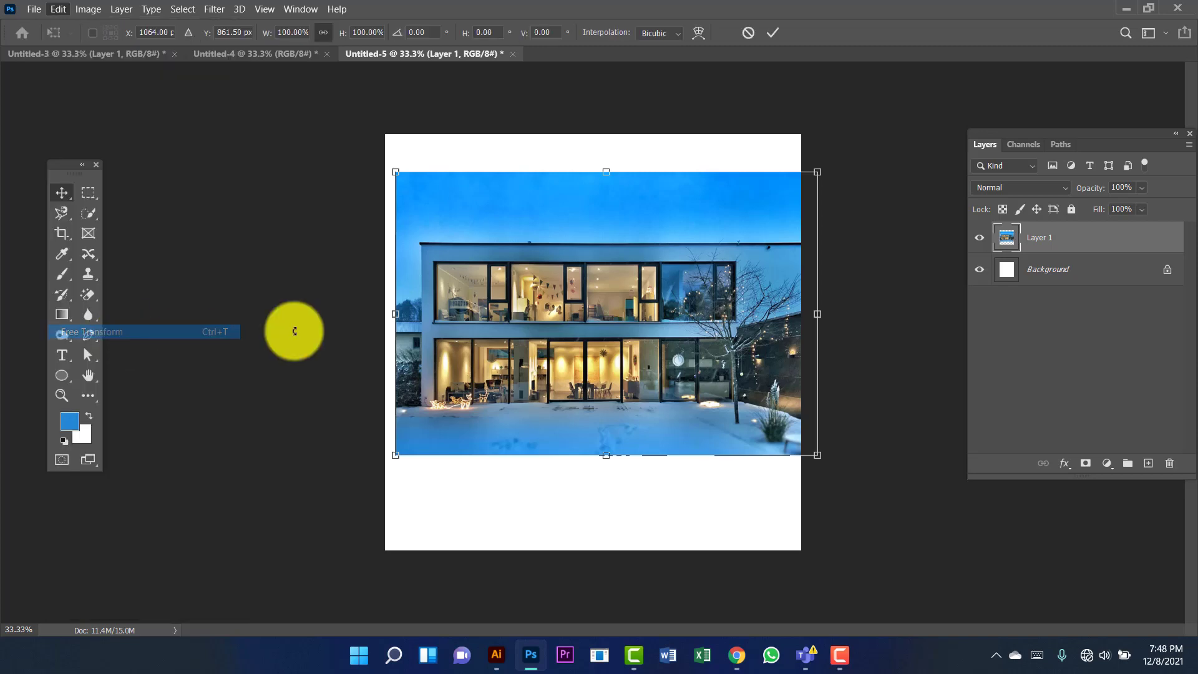
left_click_drag(395, 171, 310, 115)
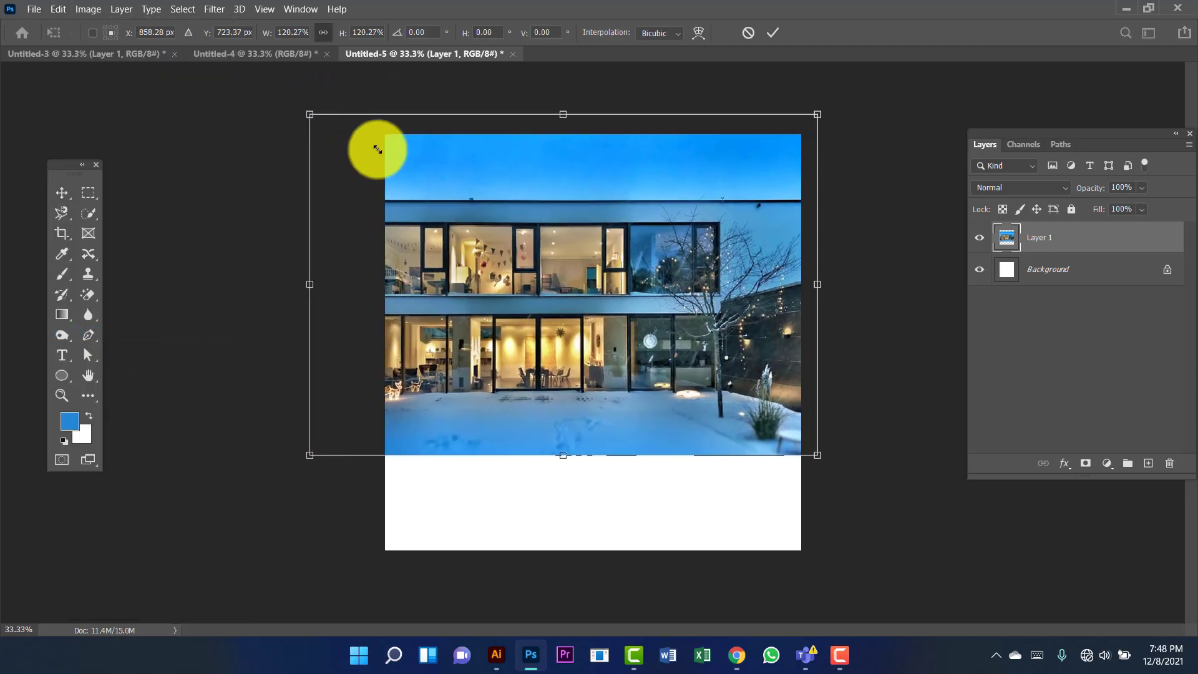
left_click_drag(821, 453, 978, 563)
left_click_drag(720, 437, 671, 437)
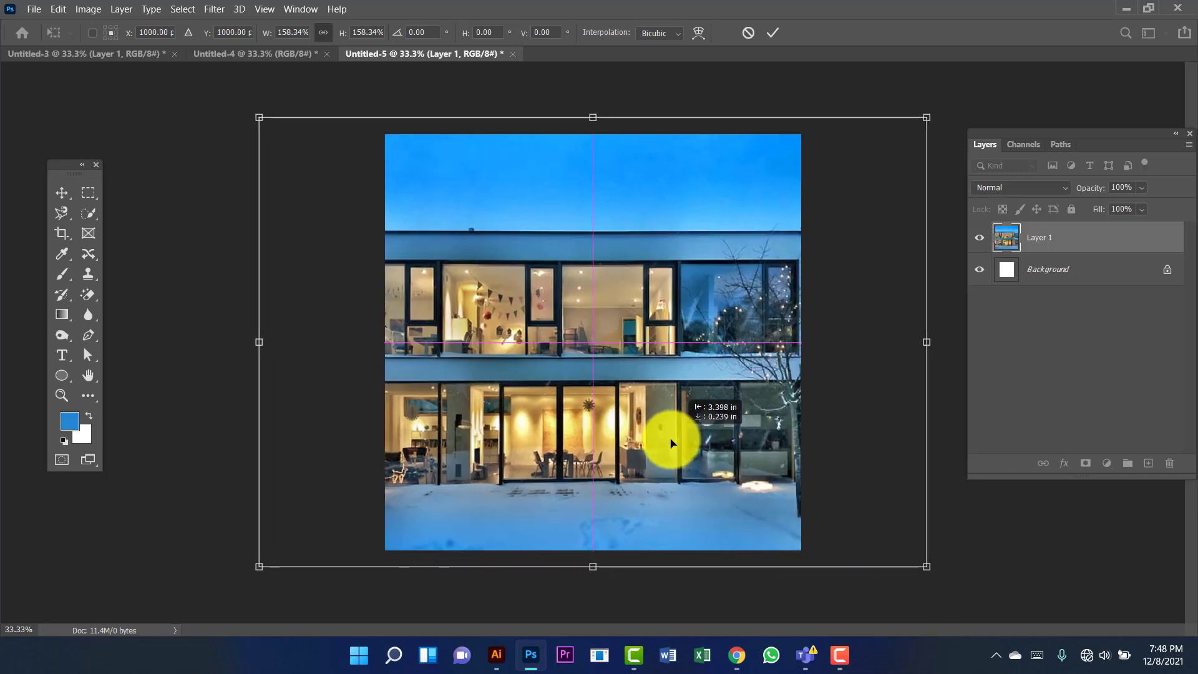
left_click_drag(921, 569, 880, 552)
left_click_drag(701, 447, 709, 459)
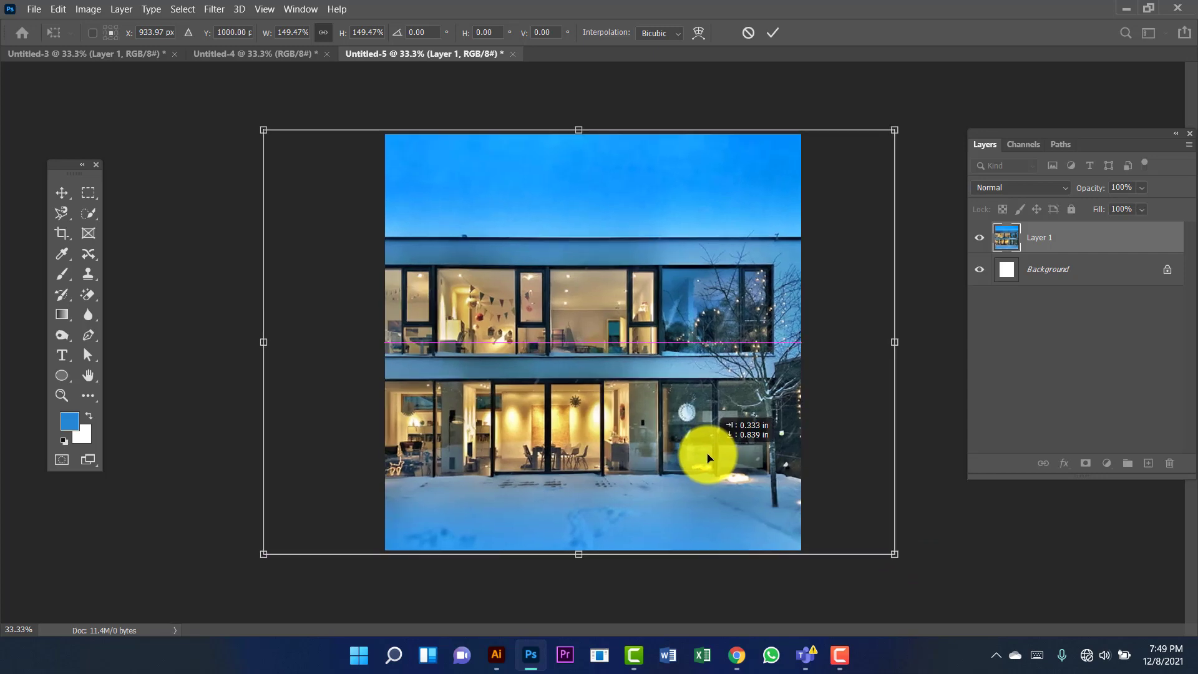
key("Return")
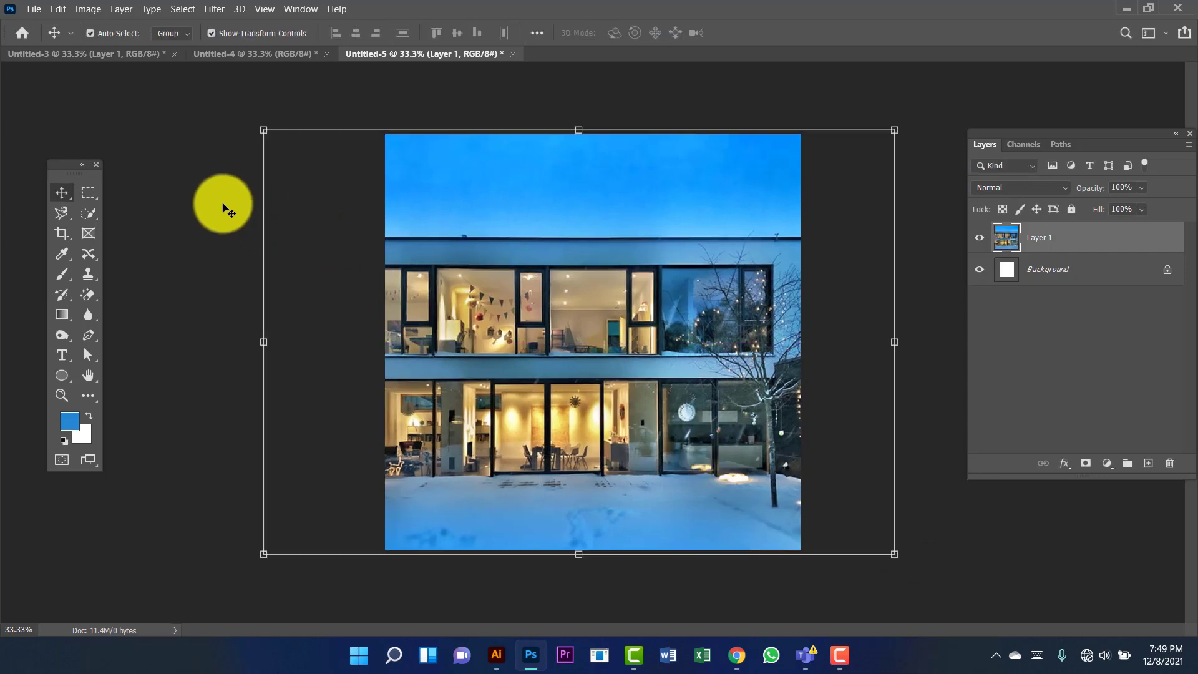
Step: Draw a #2686d5 blue rectangle of about 2025 × 2036 px over the whole canvas
right_click(66, 372)
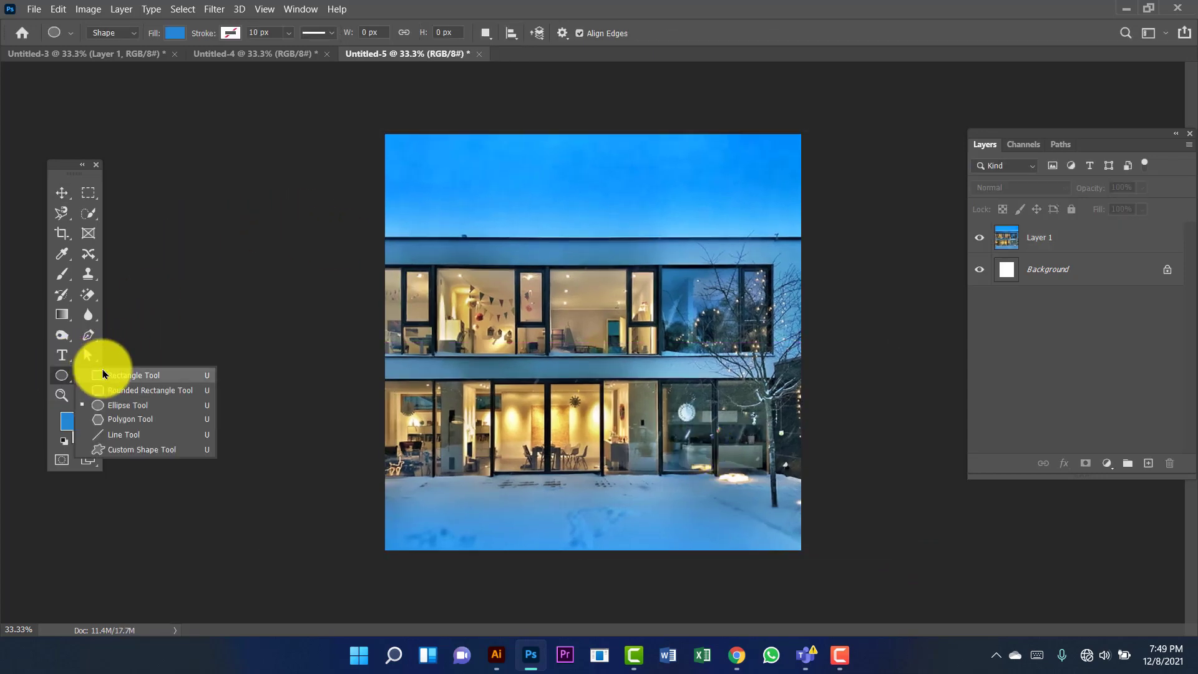
left_click(103, 368)
left_click_drag(385, 131, 802, 553)
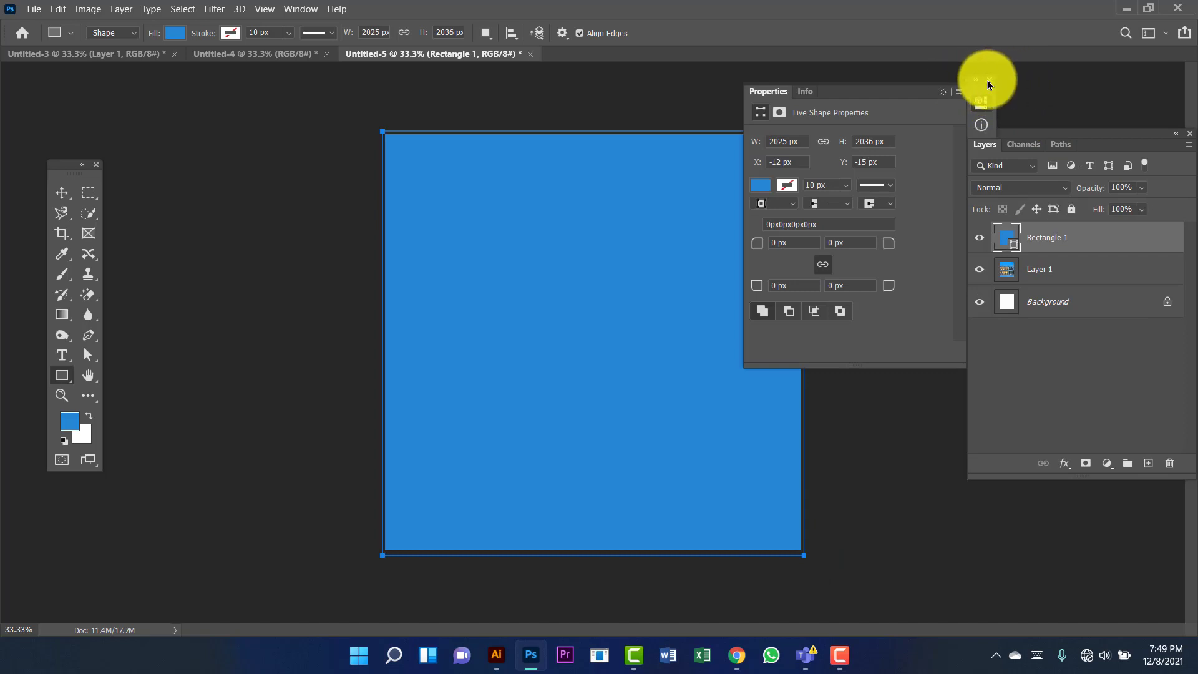
left_click(990, 81)
left_click(71, 422)
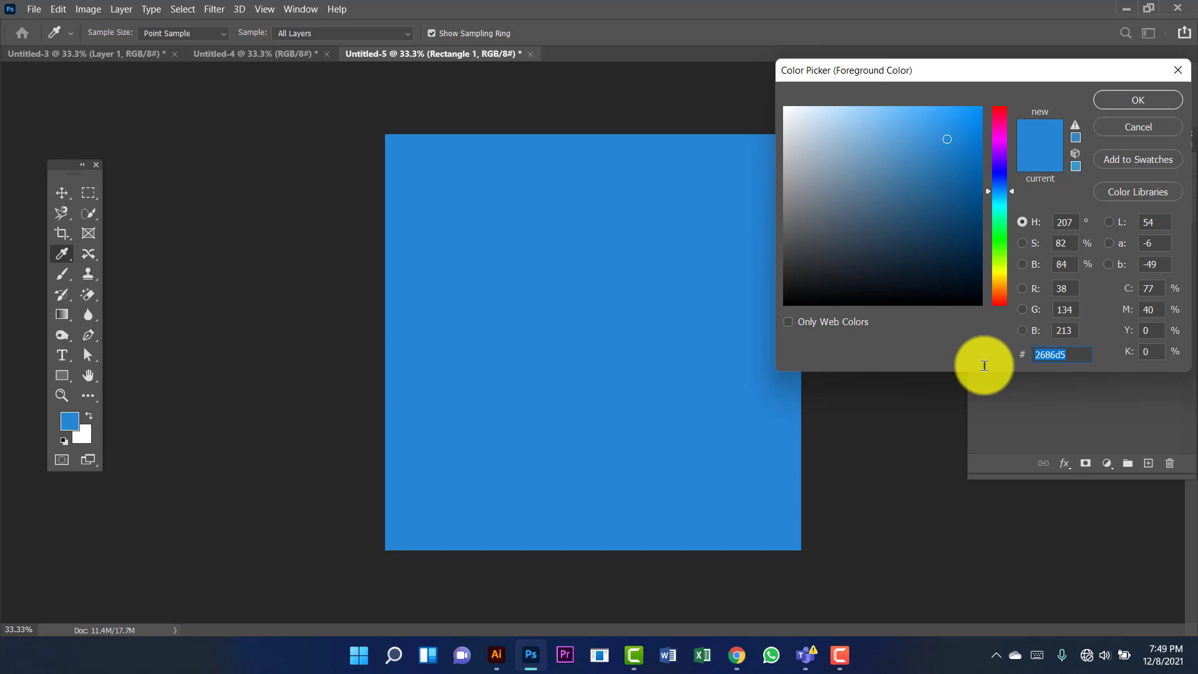
left_click(1117, 107)
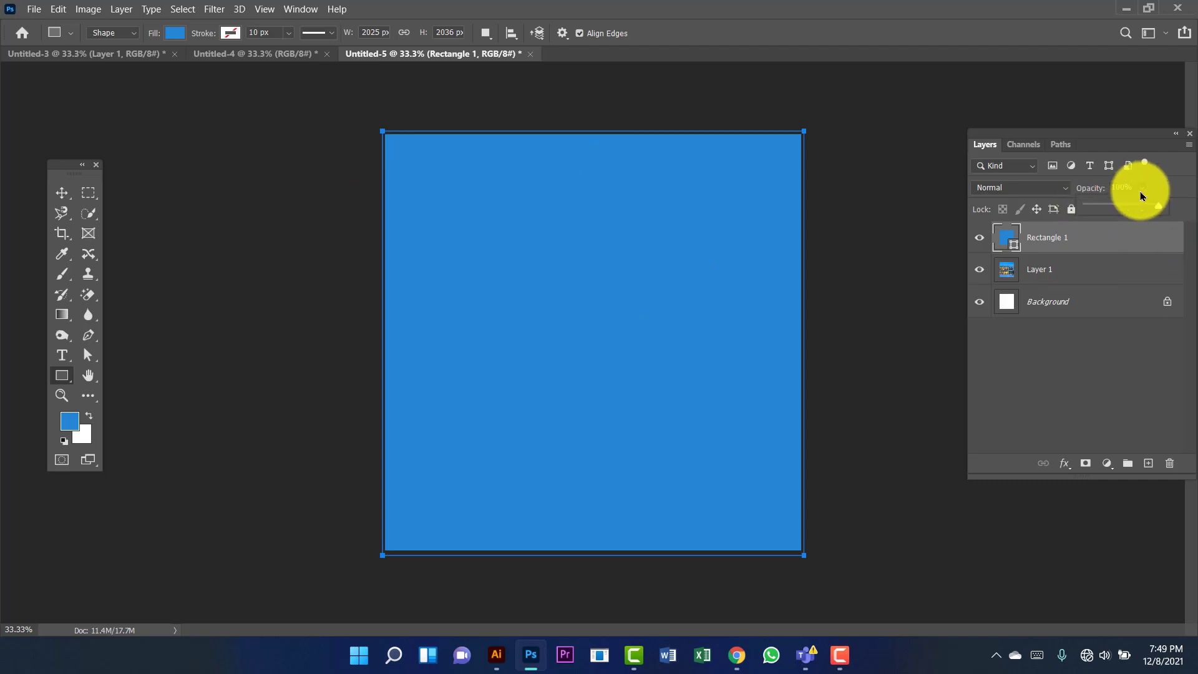
Step: Lower the blue rectangle's opacity to about 70% and deselect it
left_click(1116, 206)
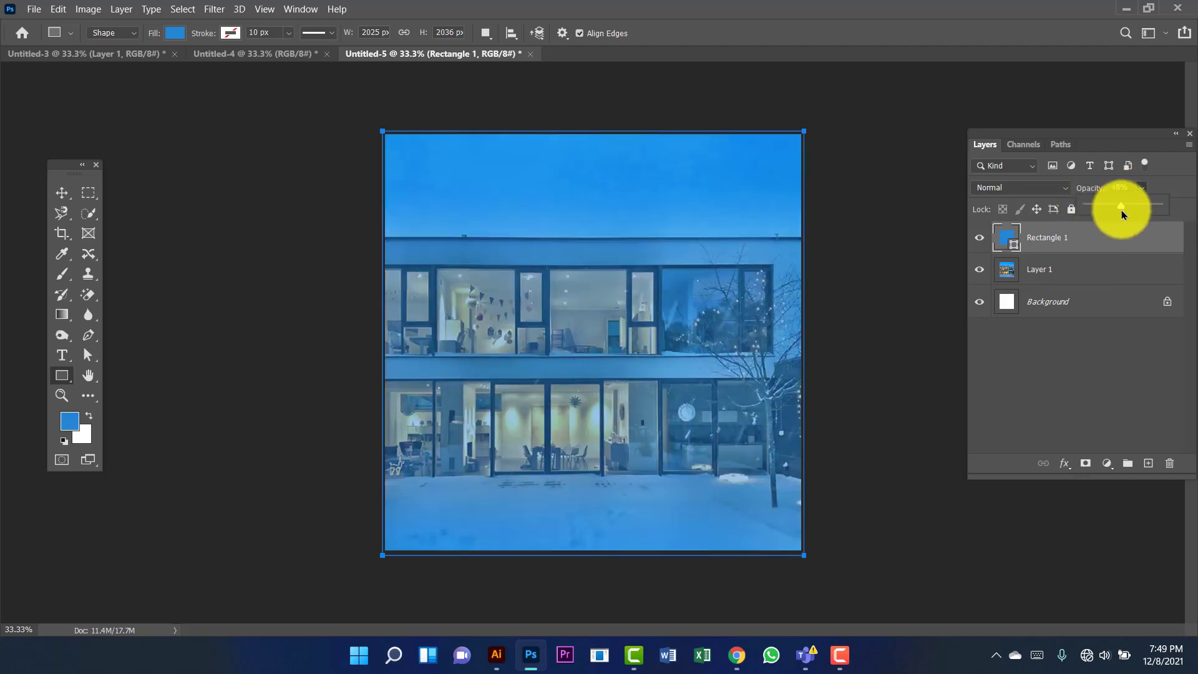
left_click_drag(1131, 213, 1138, 213)
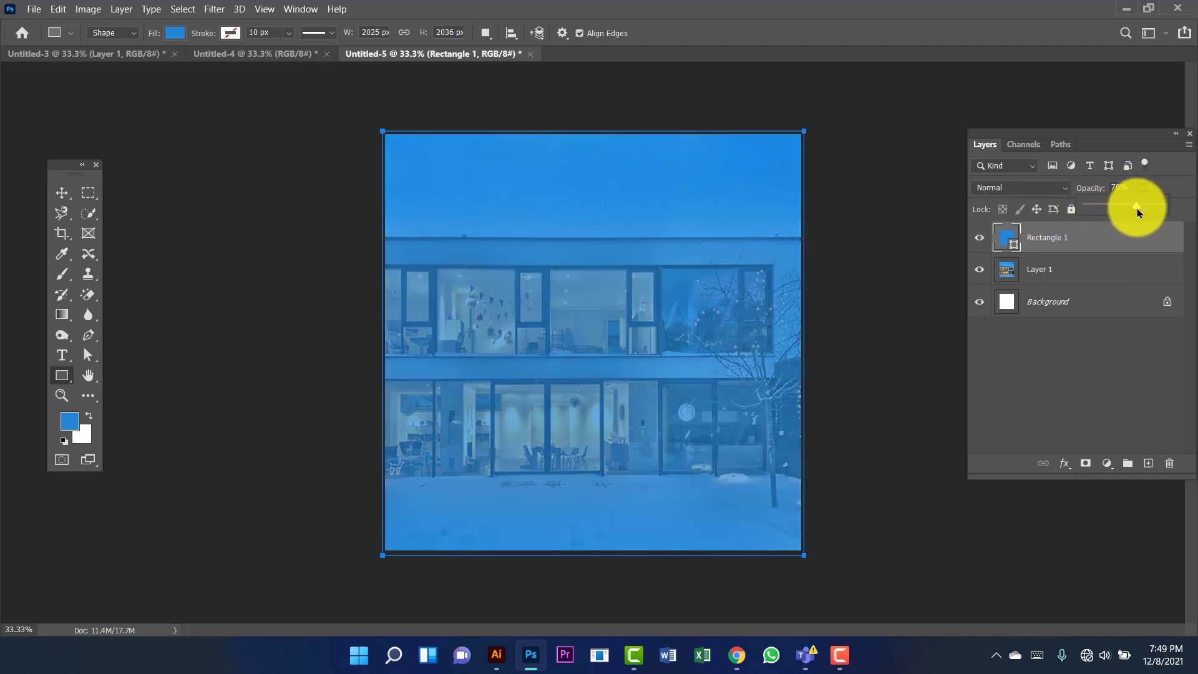
left_click(61, 193)
left_click(161, 193)
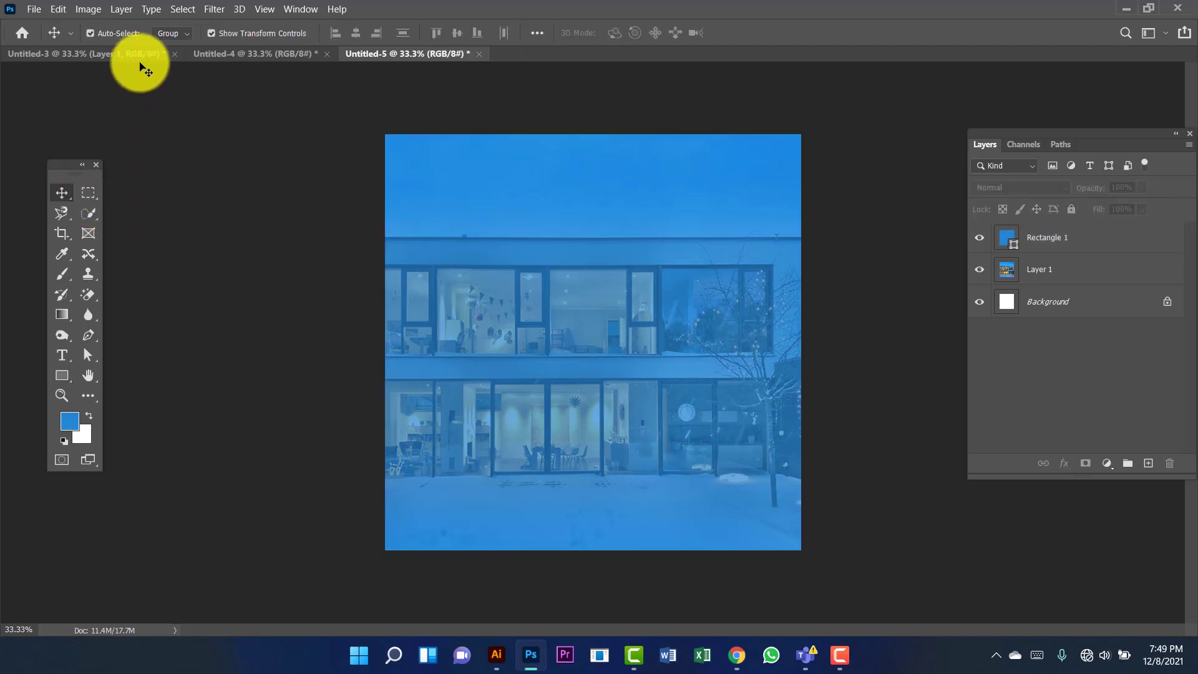
Step: Copy the complete merged post design from Untitled-4 and paste it as a new layer in Untitled-5
left_click(135, 57)
left_click(281, 54)
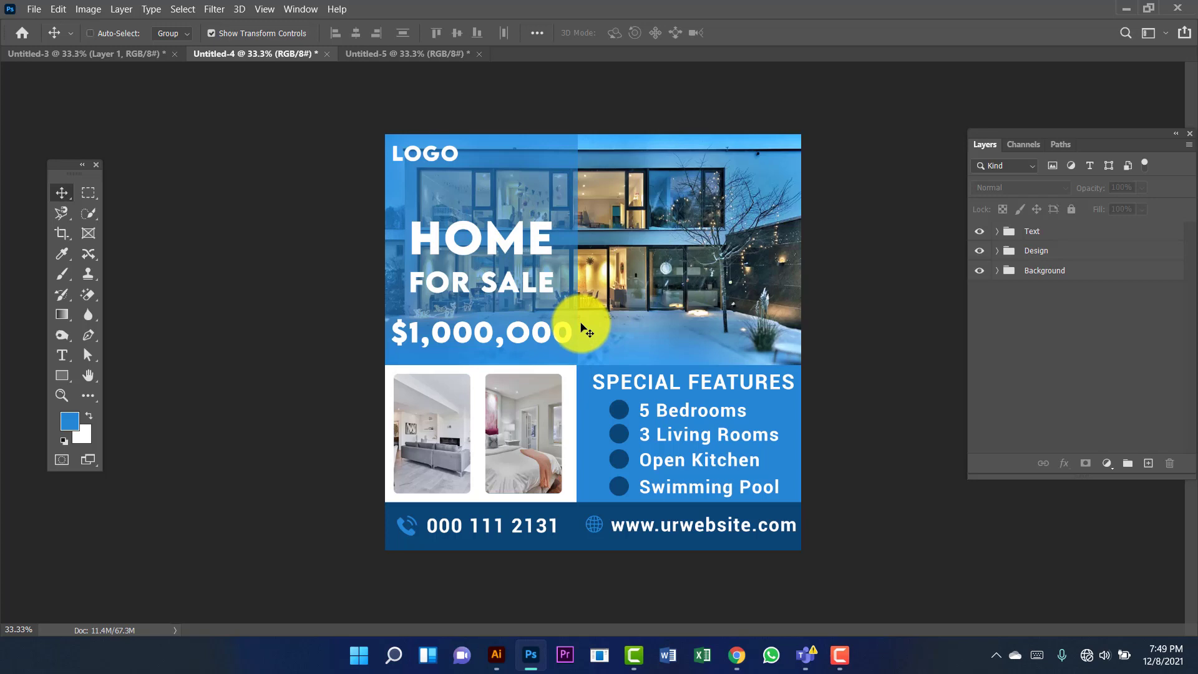
key("ctrl+a")
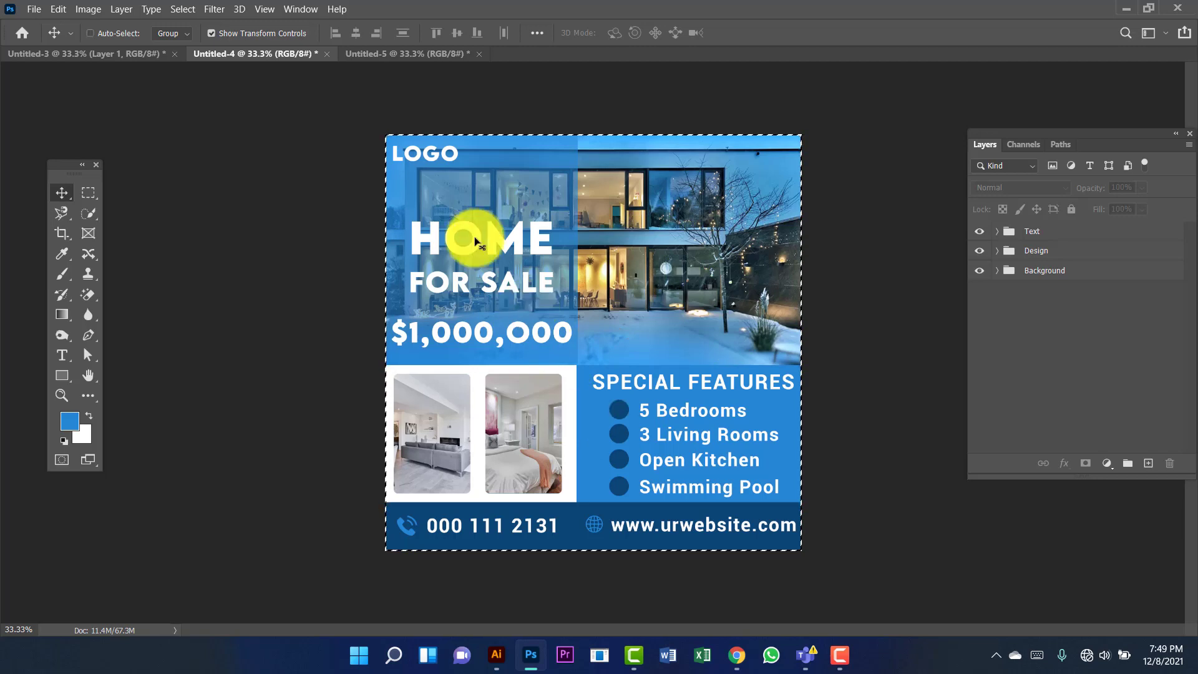
key("ctrl")
left_click(443, 58)
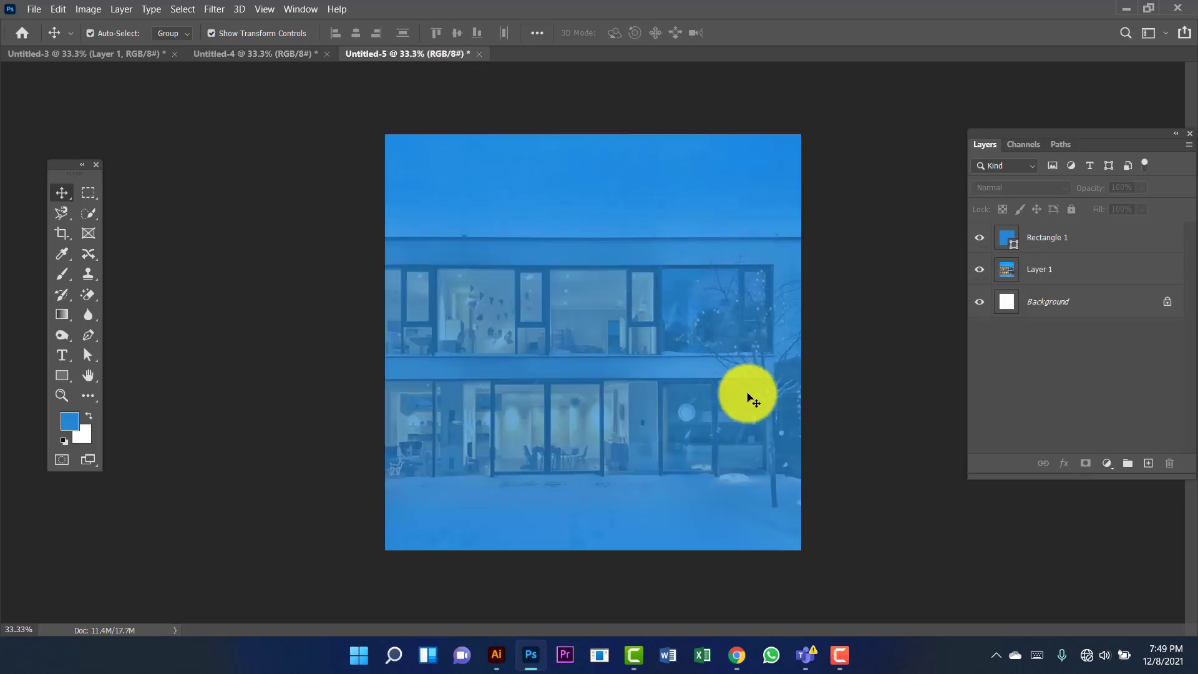
key("ctrl+v")
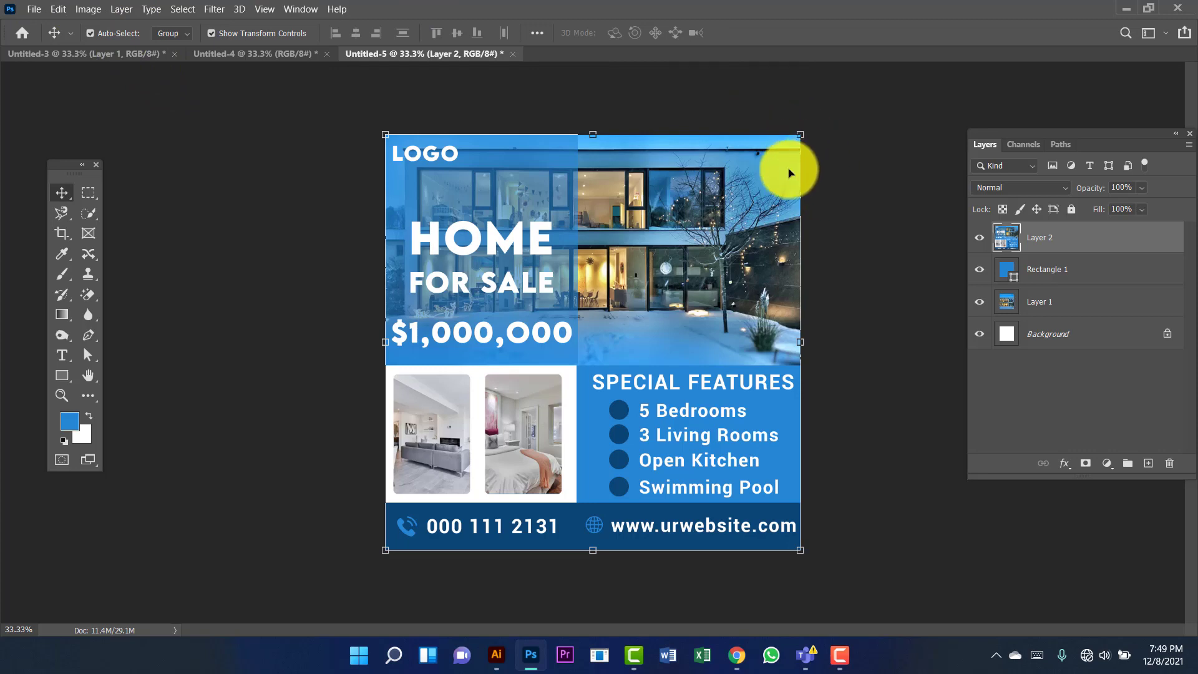
Step: Scale the pasted post down to about 84% of the canvas size and centre it over the blue background
left_click_drag(800, 134, 746, 190)
left_click_drag(611, 379, 631, 356)
key("Return")
left_click_drag(771, 160, 763, 172)
left_click_drag(703, 242, 709, 237)
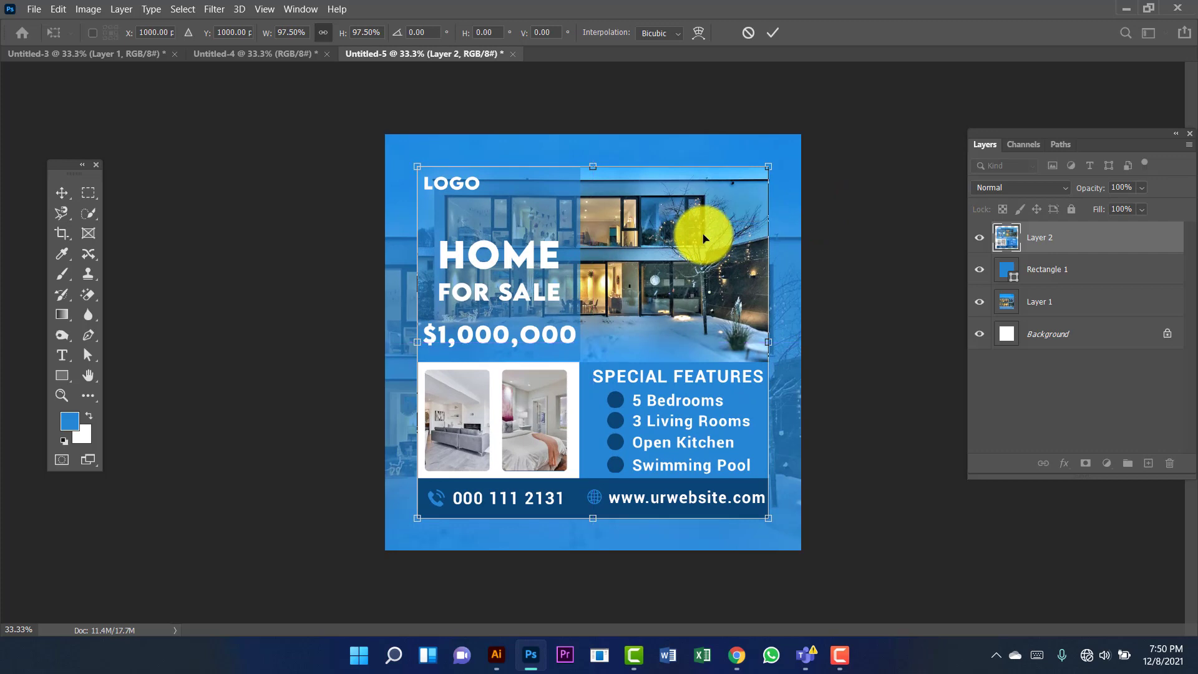
key("Return")
left_click(899, 209)
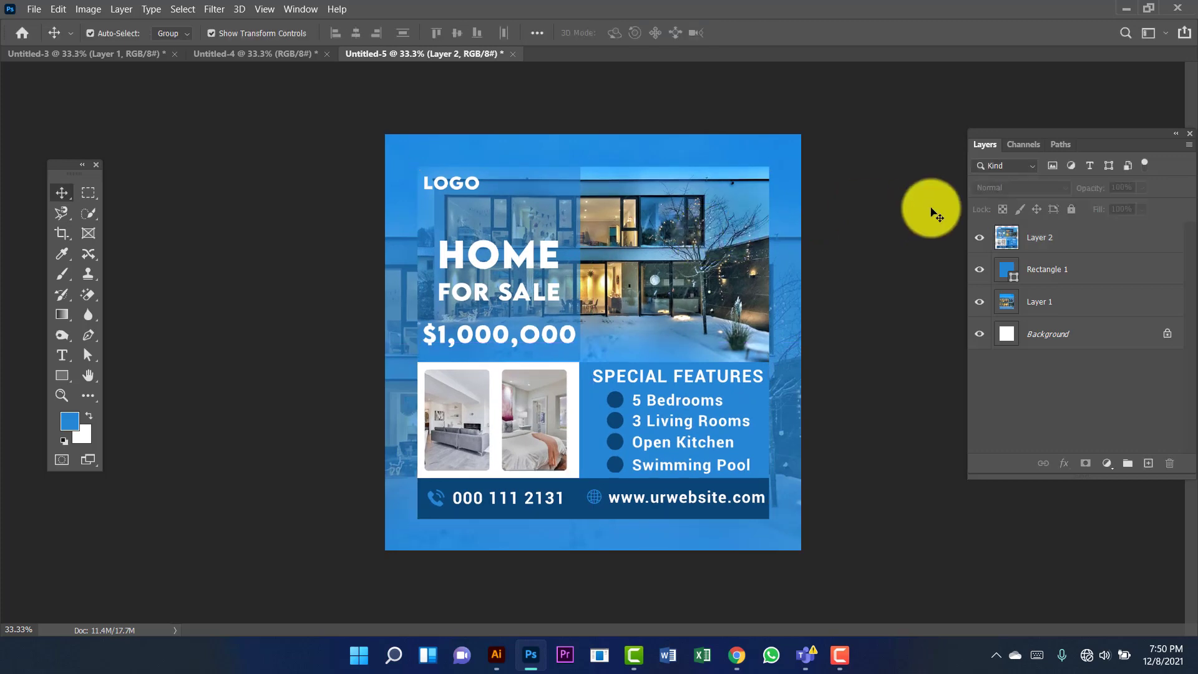
Step: Add a drop shadow to the pasted post on Layer 2 and set its distance to 15 px
left_click(1122, 242)
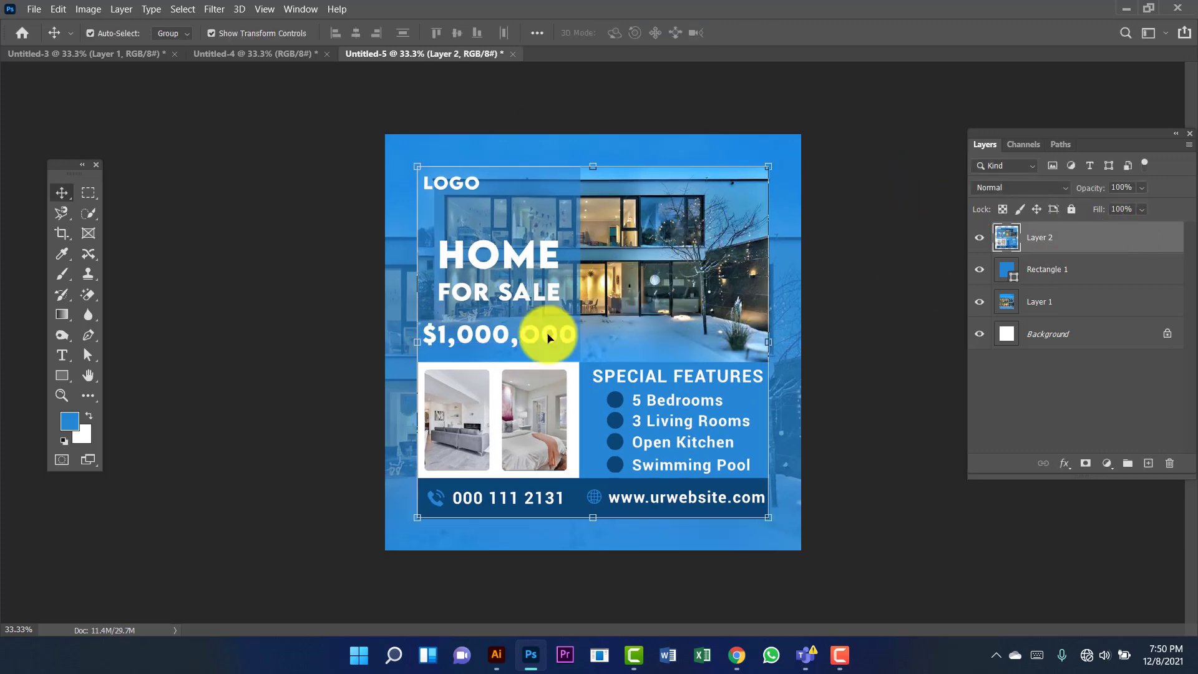
double_click(1106, 251)
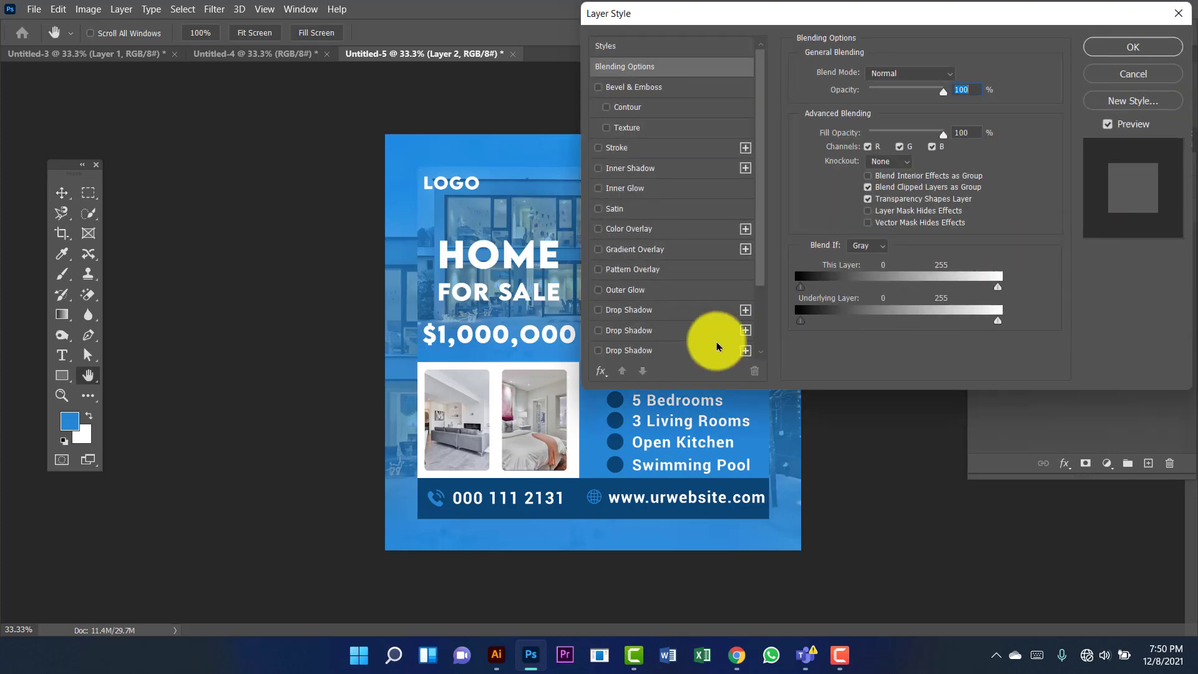
left_click(662, 312)
left_click_drag(983, 20, 1102, 24)
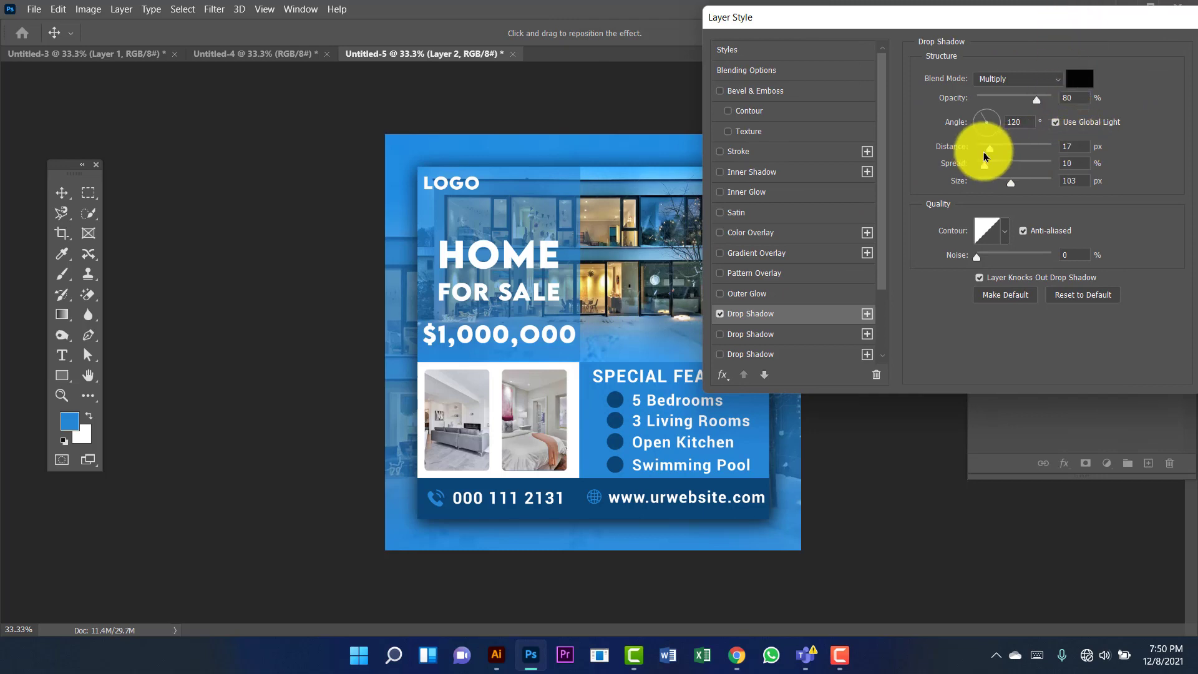
double_click(1068, 145)
type("1")
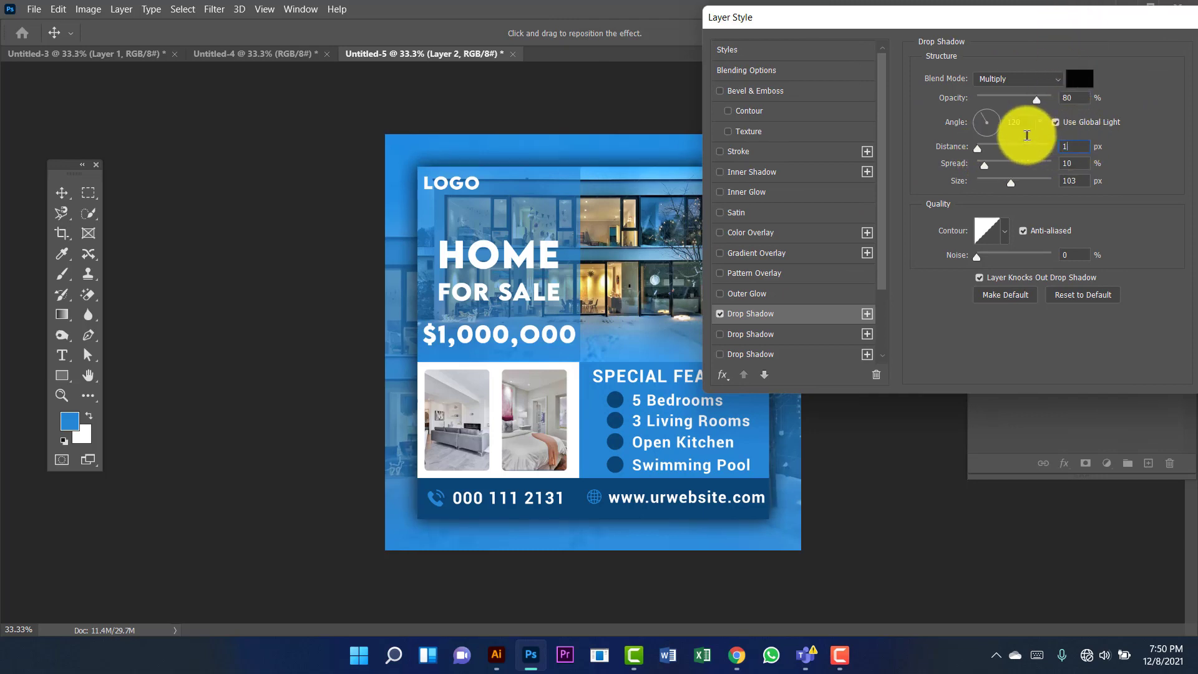
type("5")
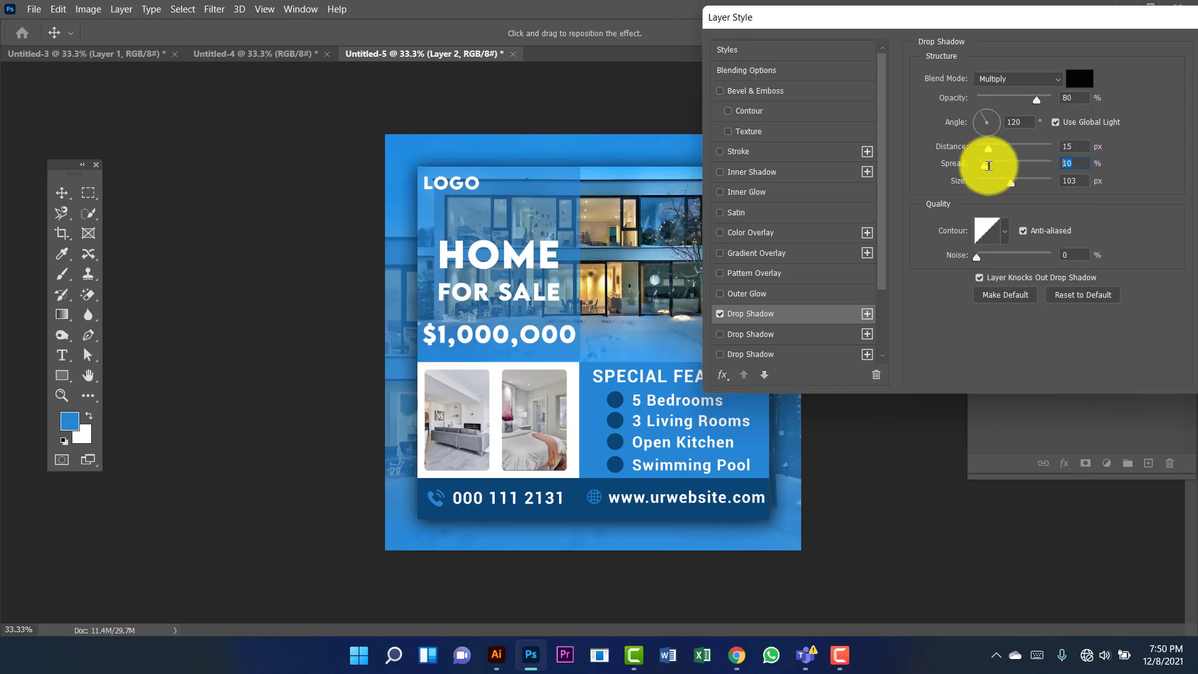
Step: Set the drop shadow's spread to 8% and size to 170 px, apply the layer style and deselect all layers
left_click_drag(985, 165, 1036, 186)
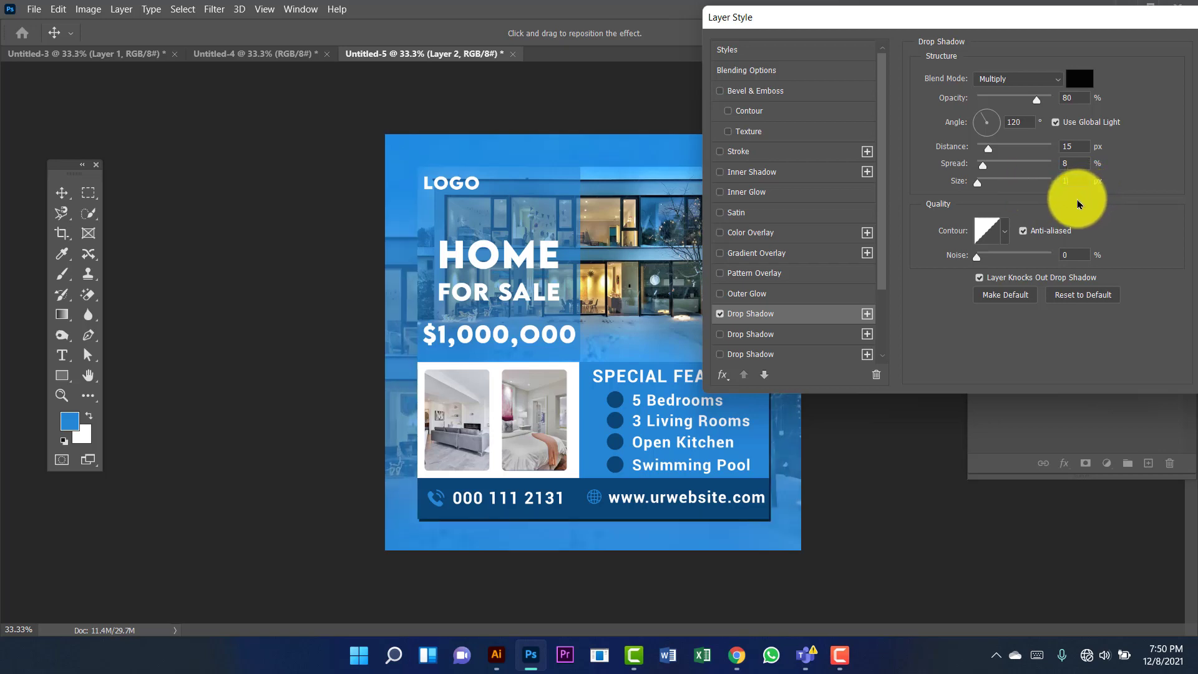
key("Up")
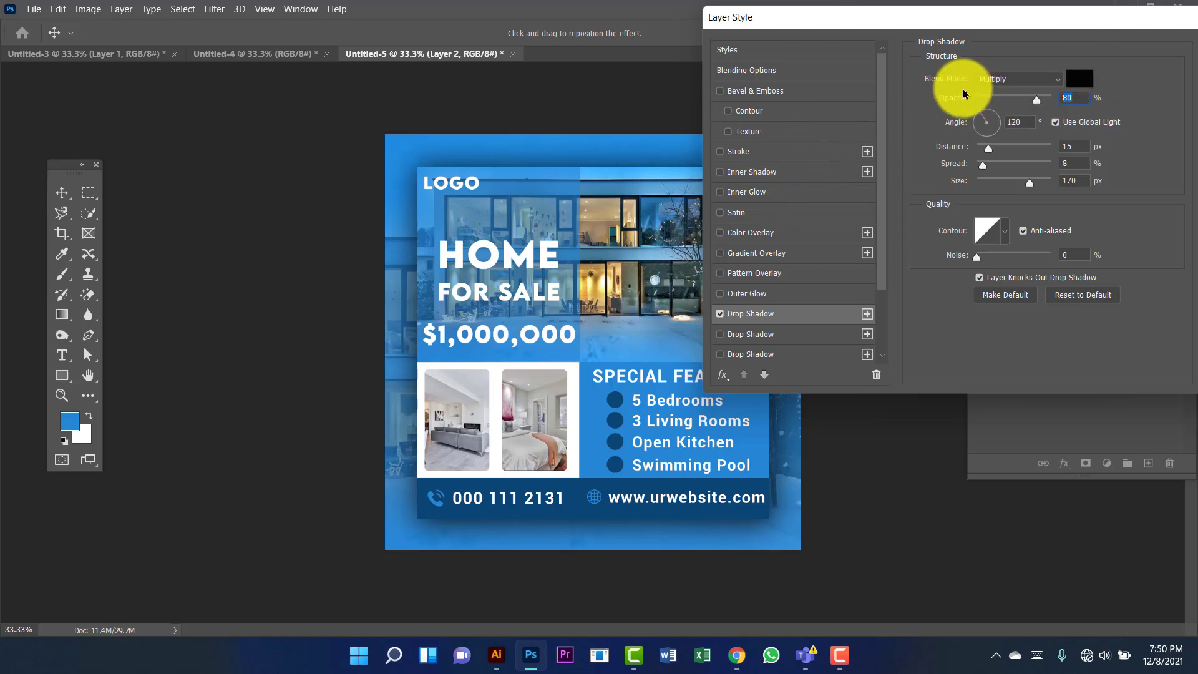
left_click_drag(995, 22, 682, 32)
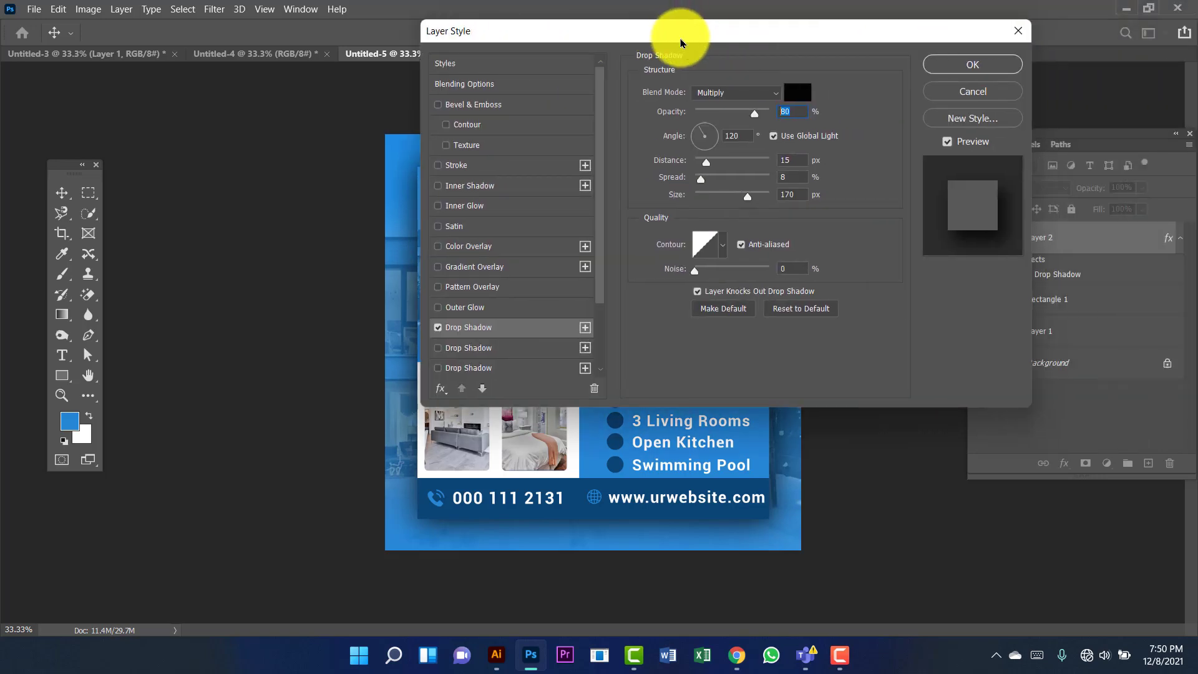
left_click(984, 67)
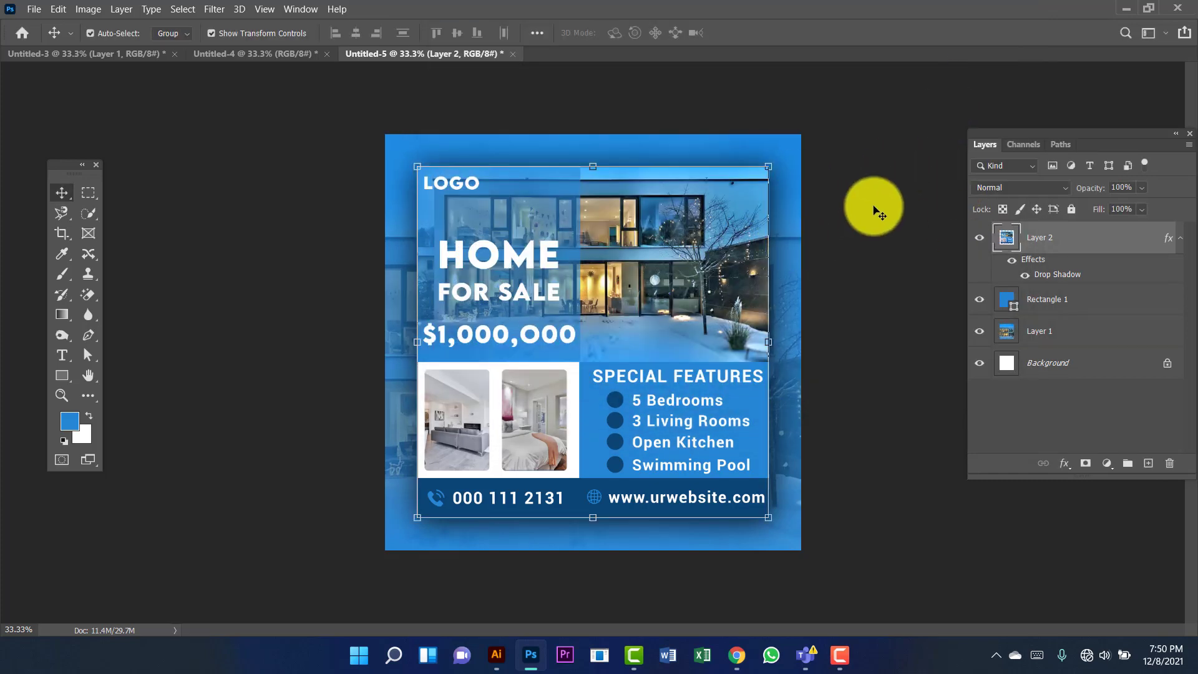
left_click(877, 253)
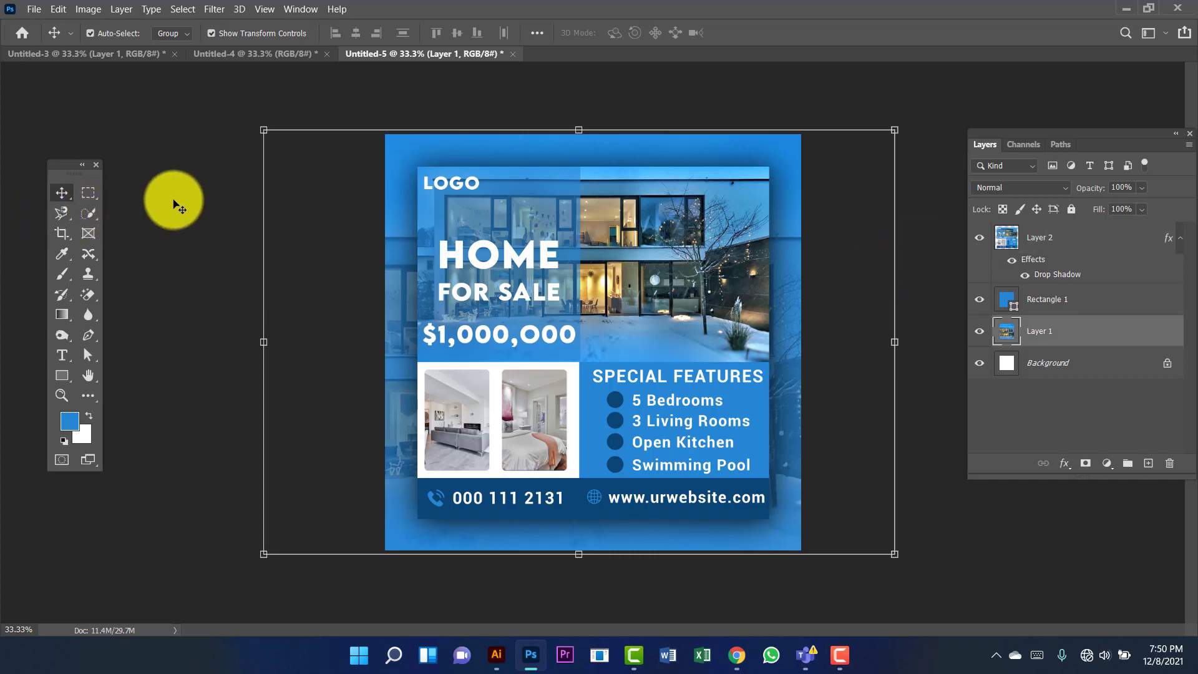
left_click(178, 206)
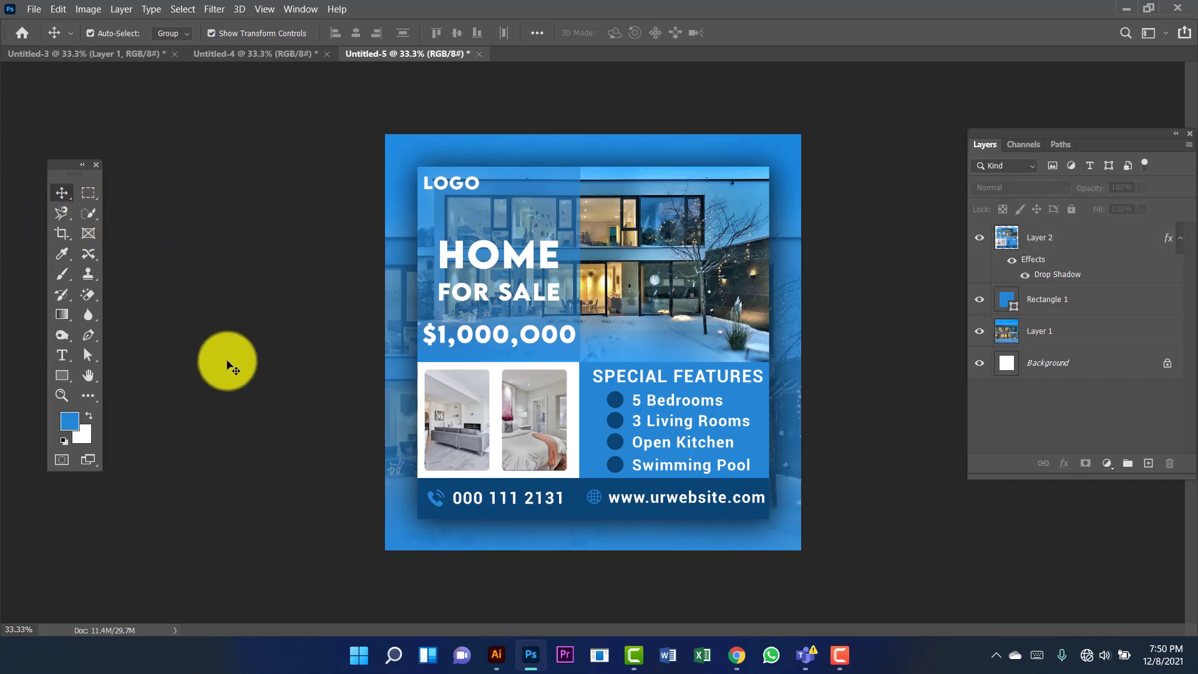